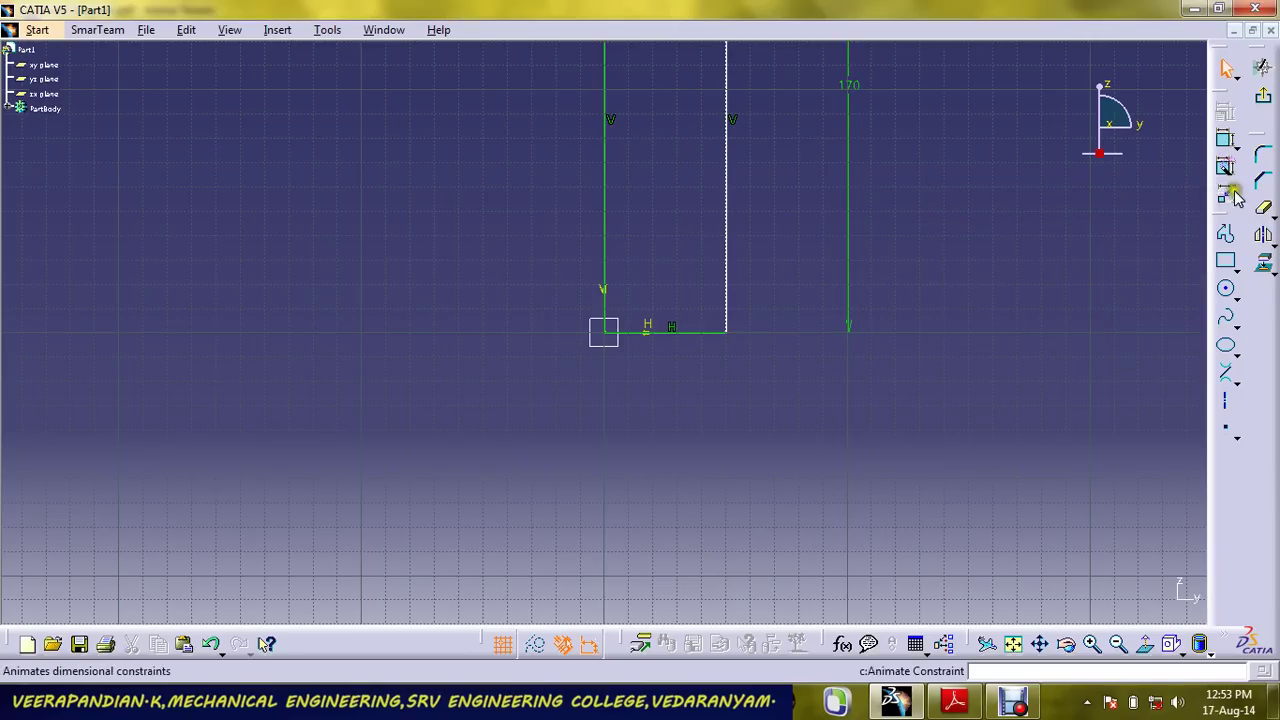
Dimension the rectangle's bottom edge and set its length to 90 mm.
left_click(1225, 139)
left_click(711, 336)
left_click(711, 430)
double_click(713, 430)
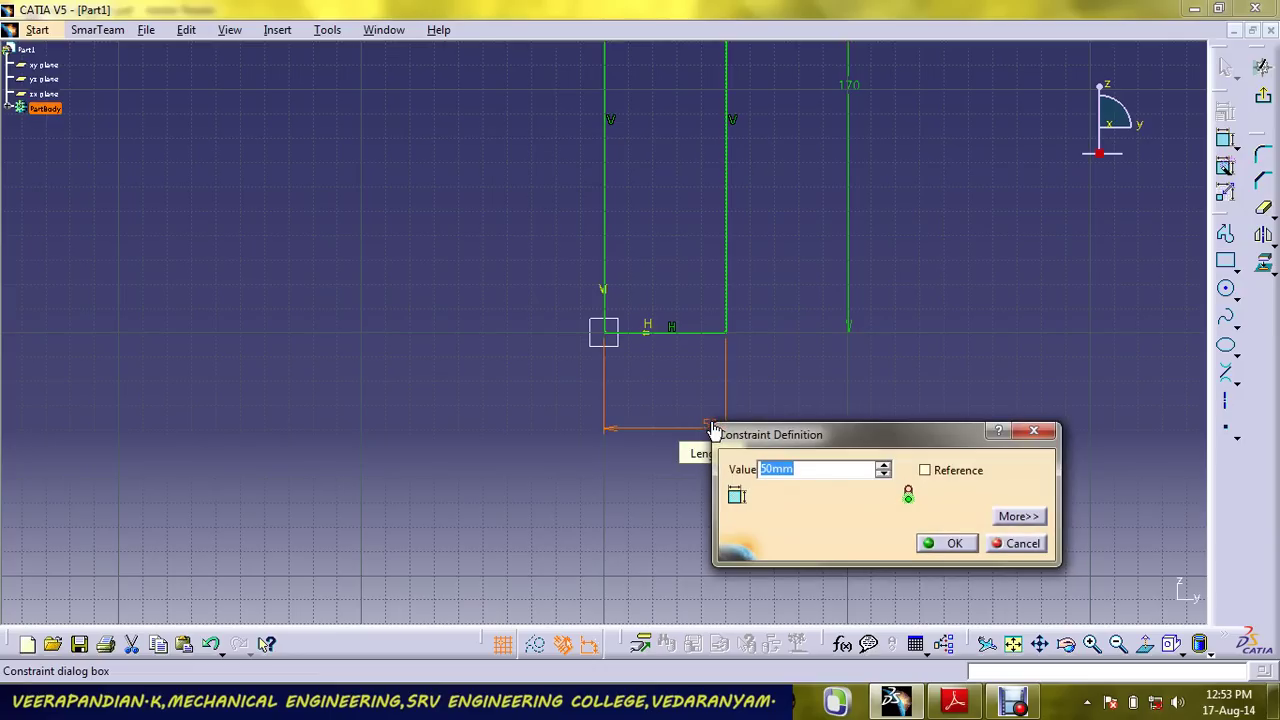
left_click(955, 544)
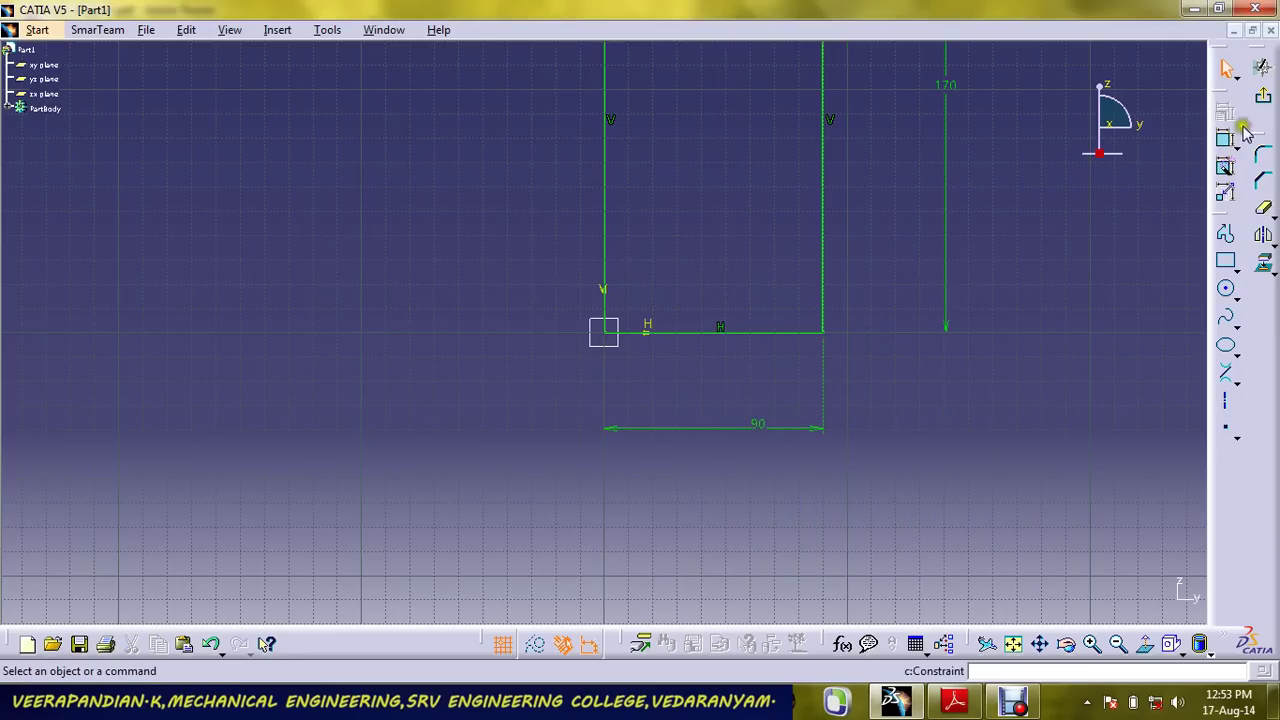
Finish the rectangle sketch and pad it to a length of 30 mm.
left_click(1262, 96)
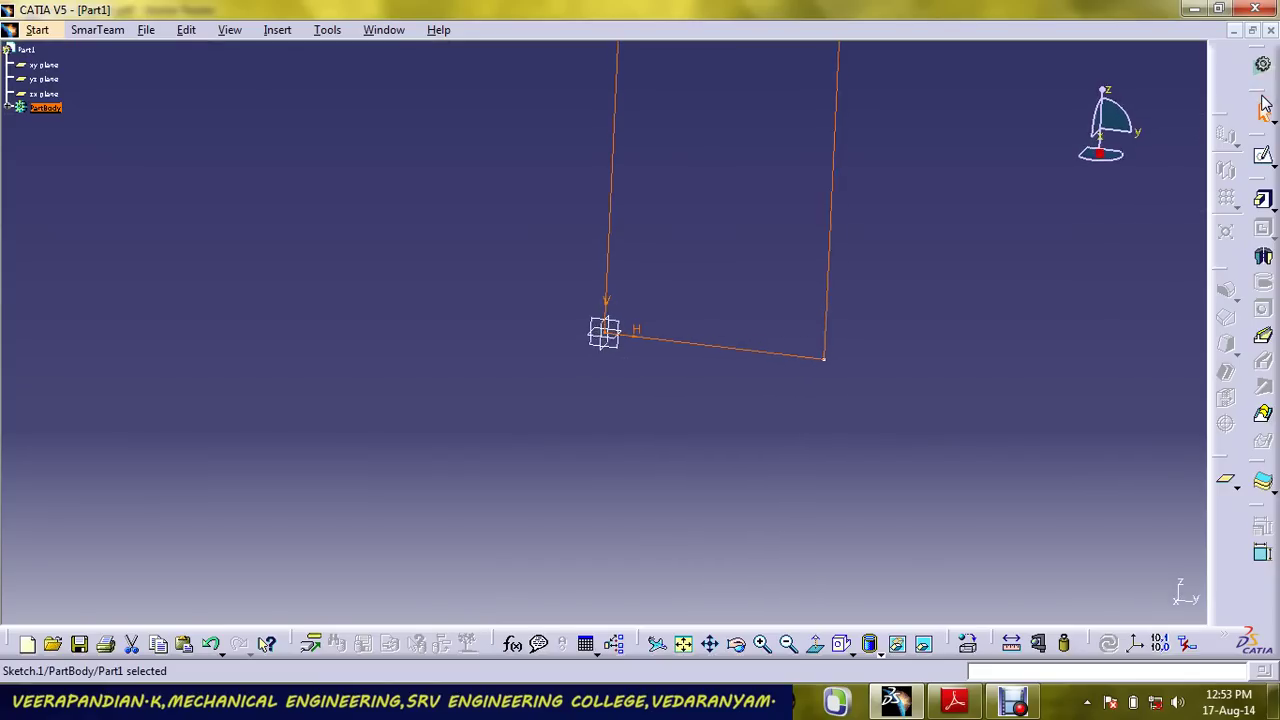
left_click(1262, 199)
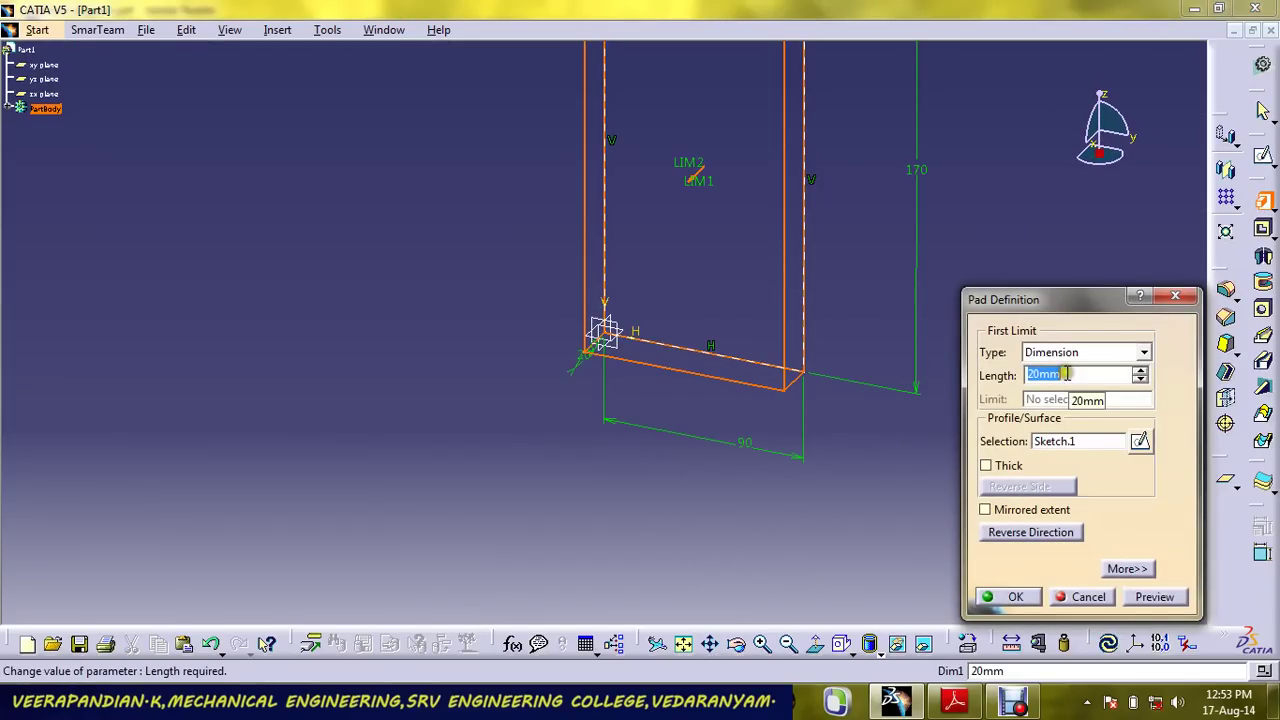
key("Return")
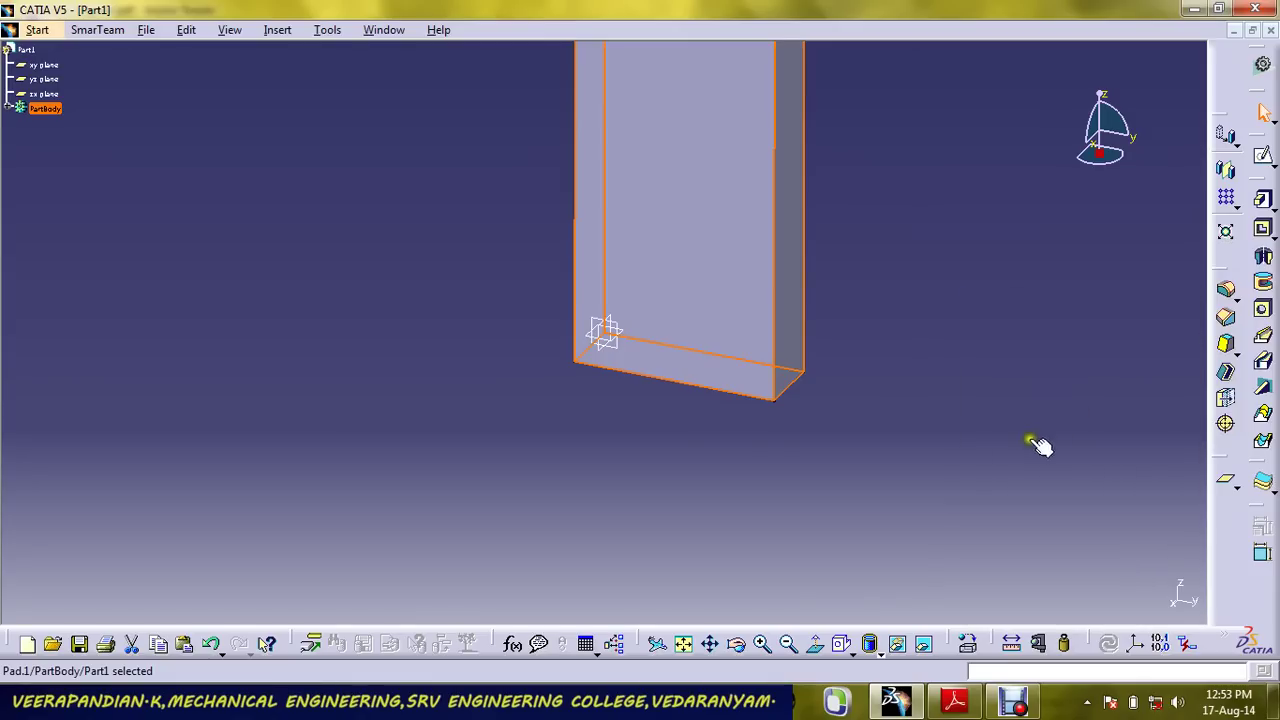
Start a sketch on the block's large front face and draw a circle about 108 mm in diameter near its middle.
left_click(688, 130)
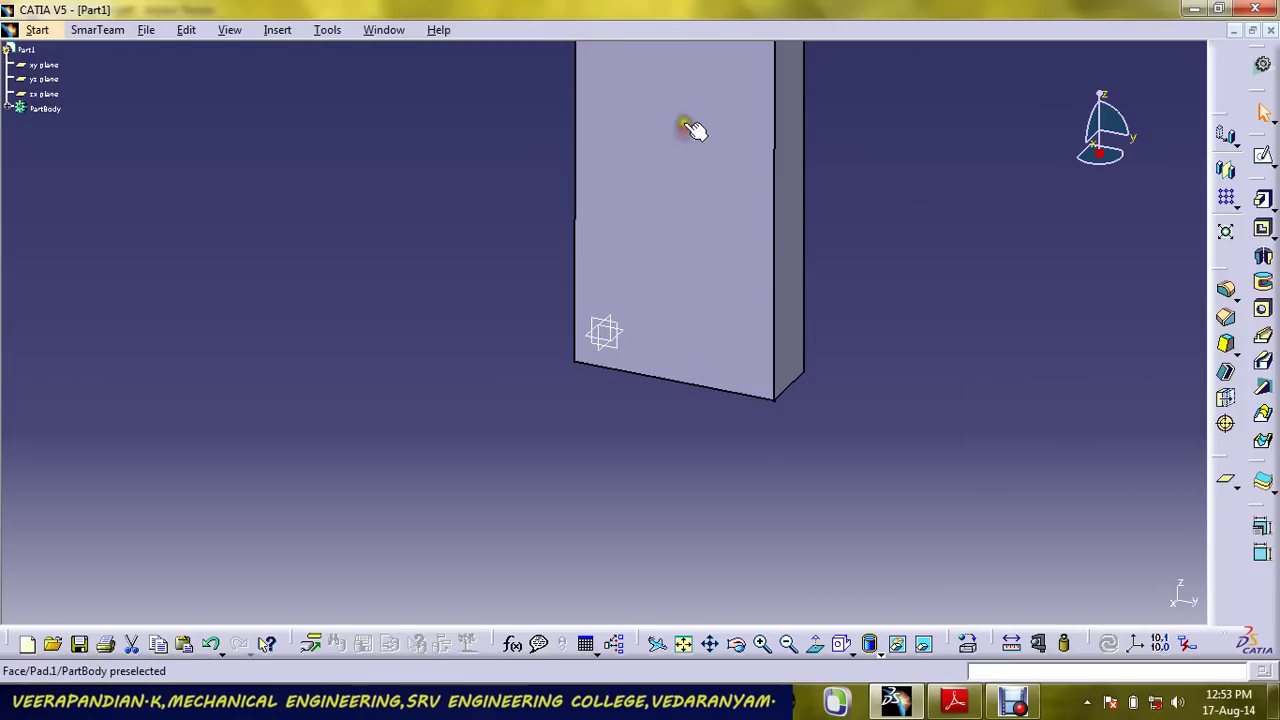
left_click(688, 121)
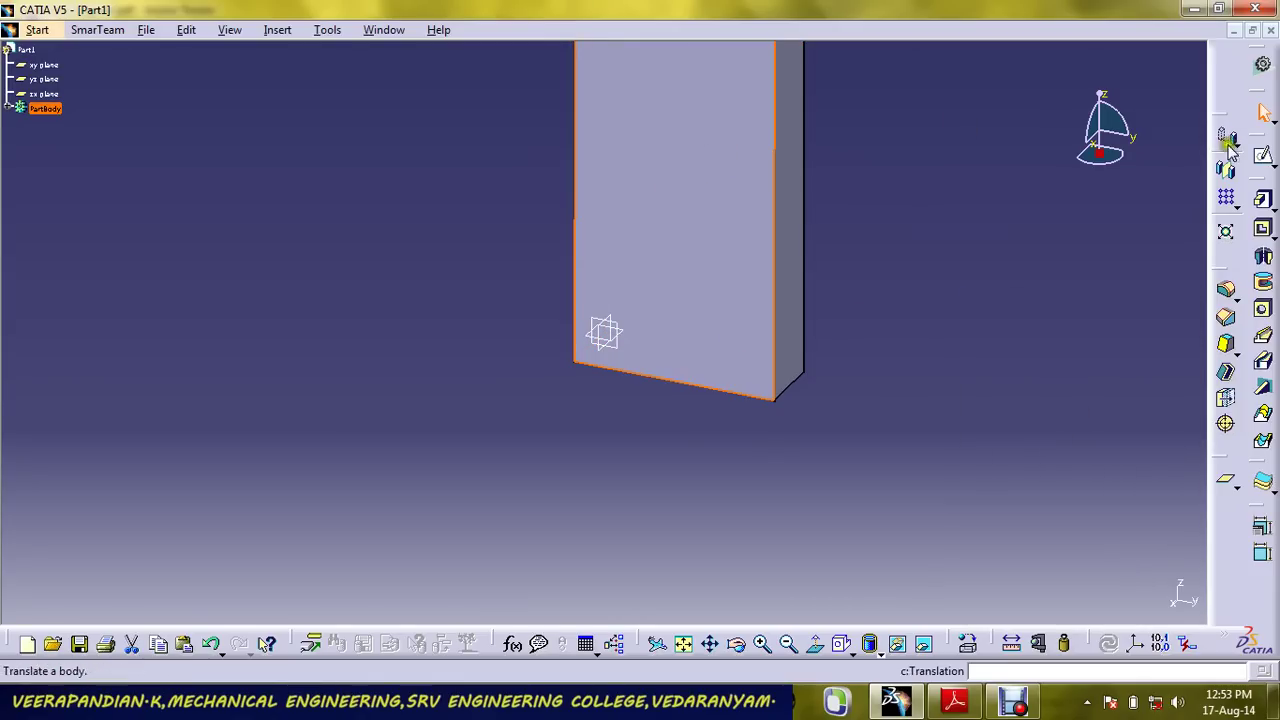
left_click(1263, 156)
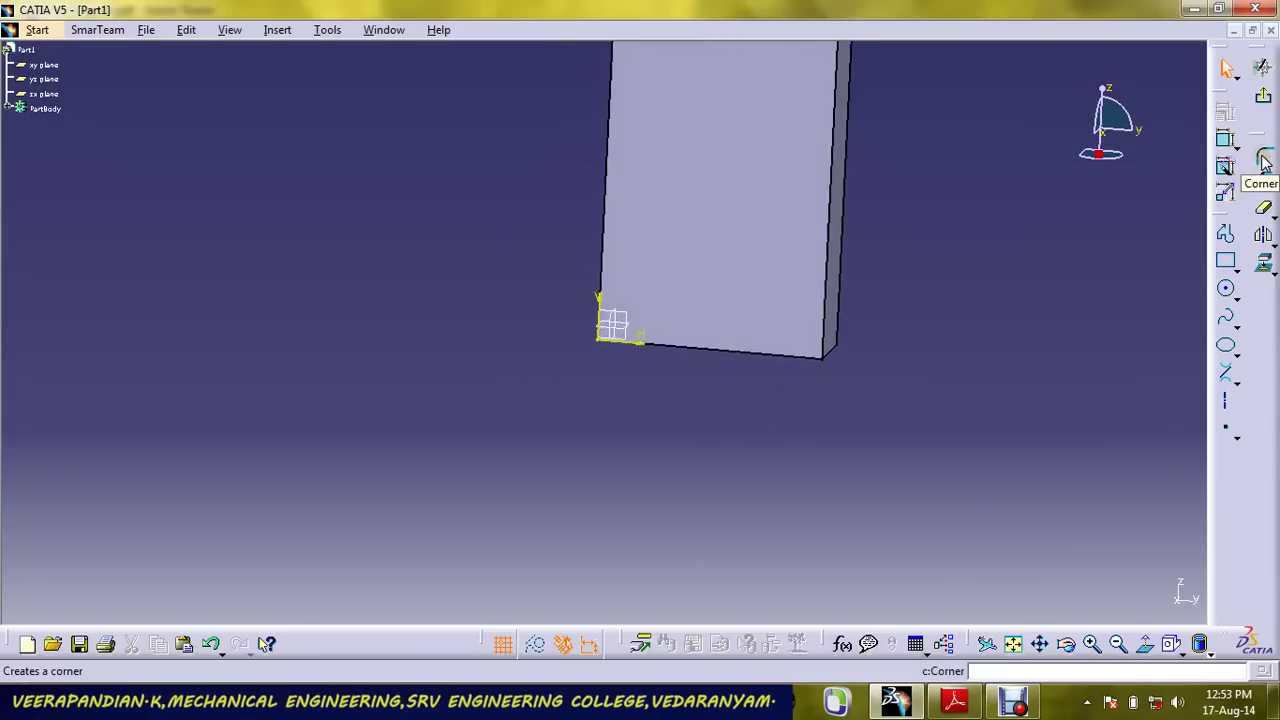
right_click(750, 115)
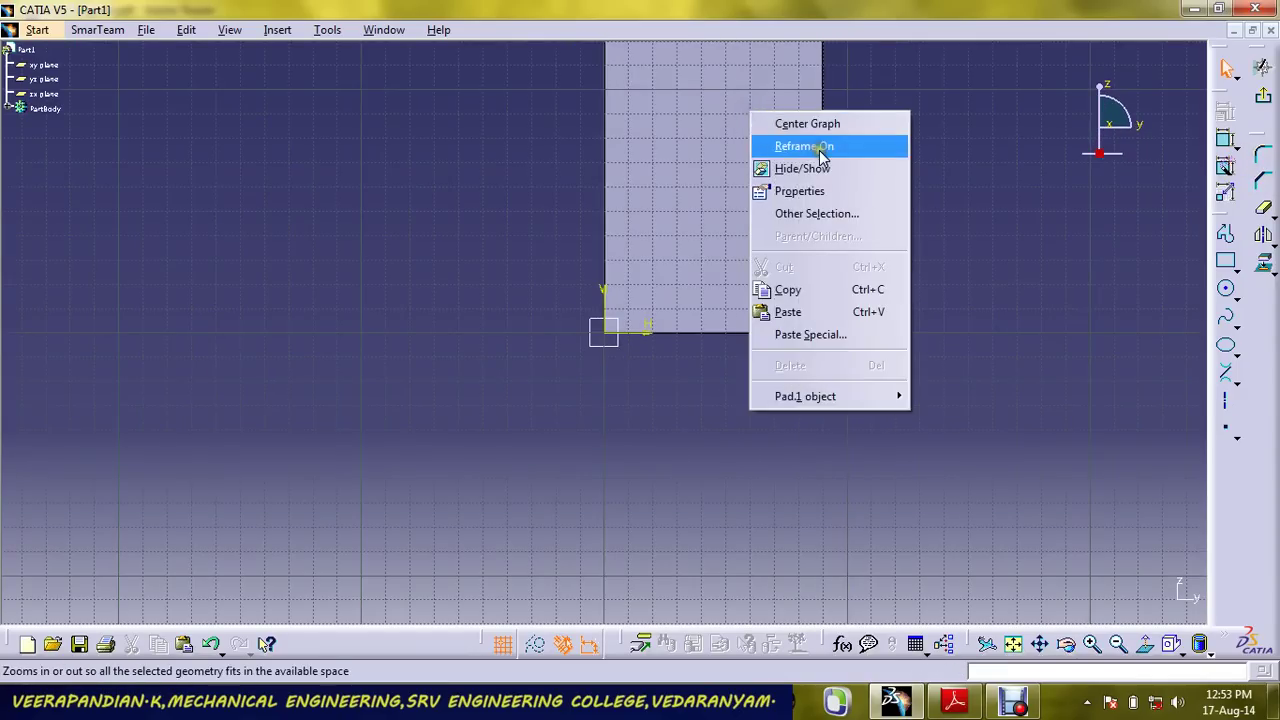
left_click(815, 146)
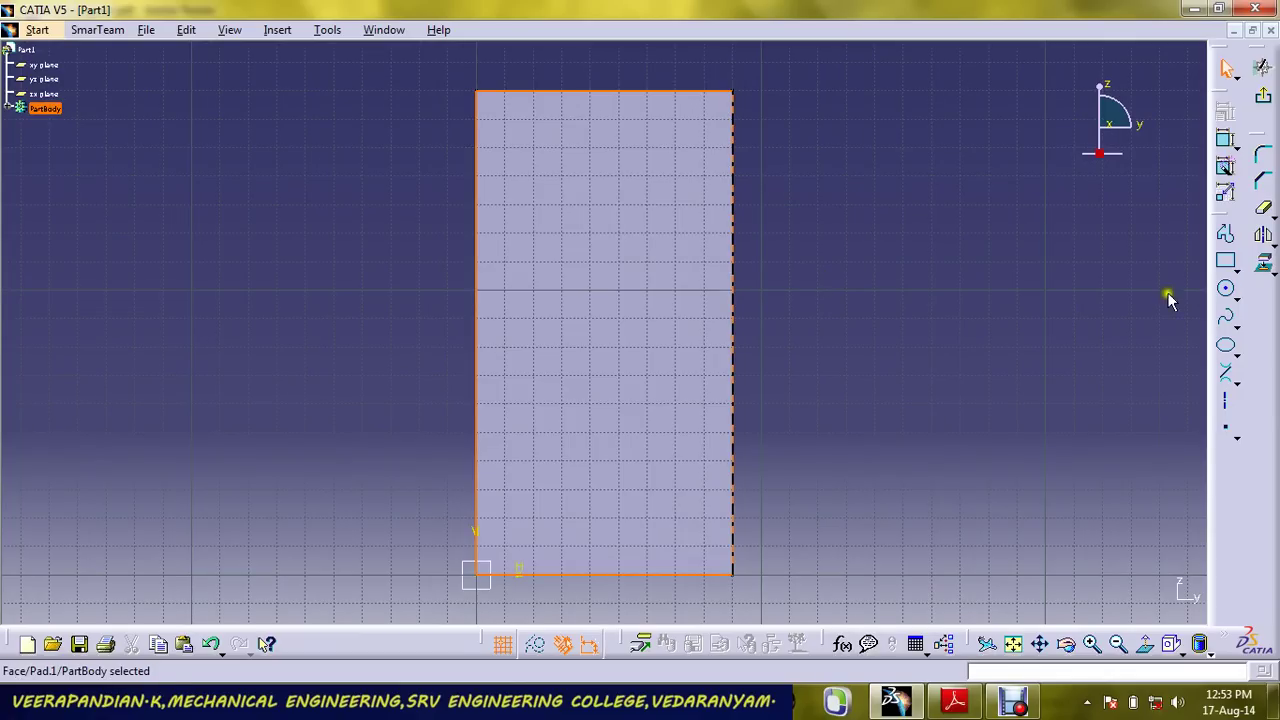
left_click(1226, 289)
left_click(590, 347)
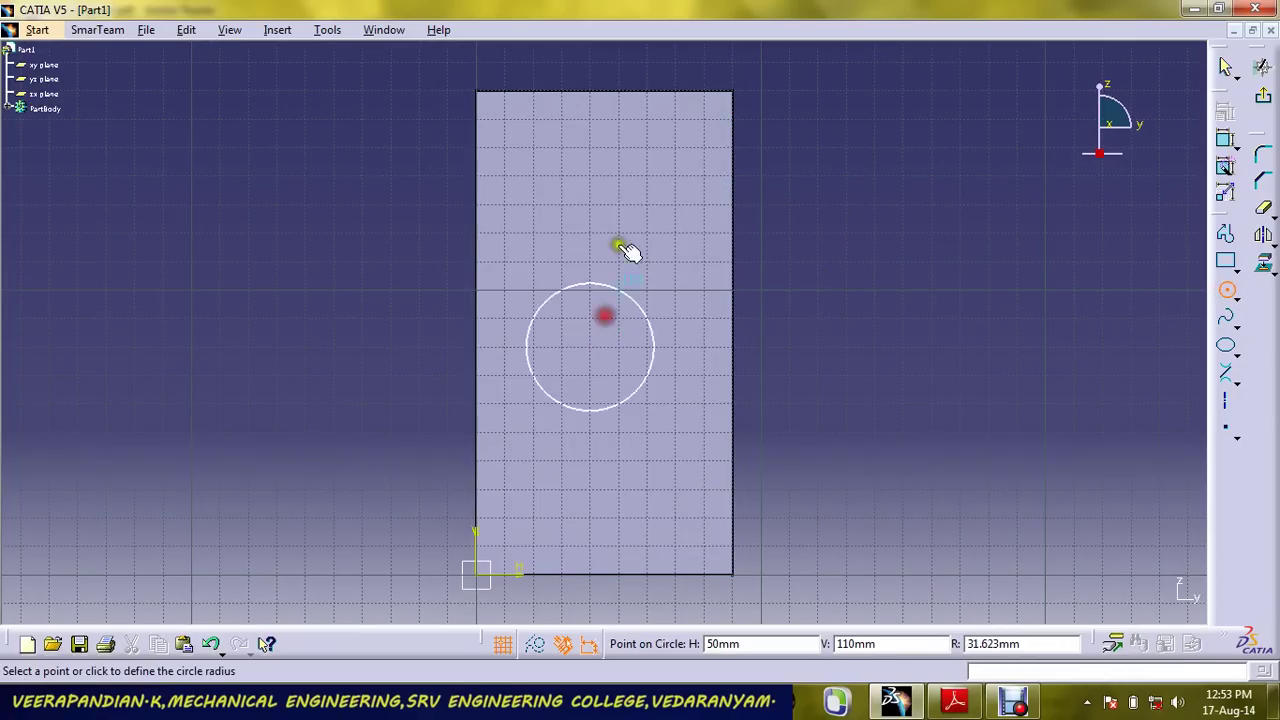
left_click(628, 201)
Dimension the circle on the front face and set its diameter to 90 mm.
left_click(1228, 141)
left_click(882, 250)
left_click(884, 246)
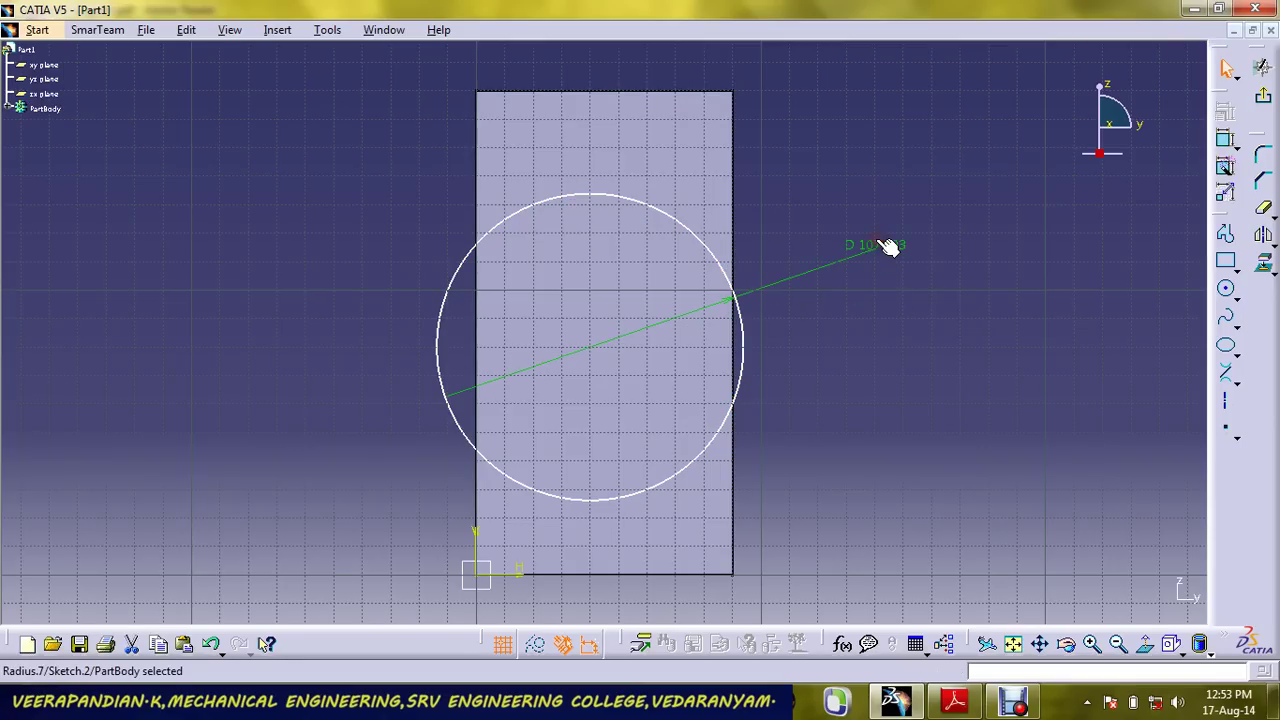
double_click(887, 246)
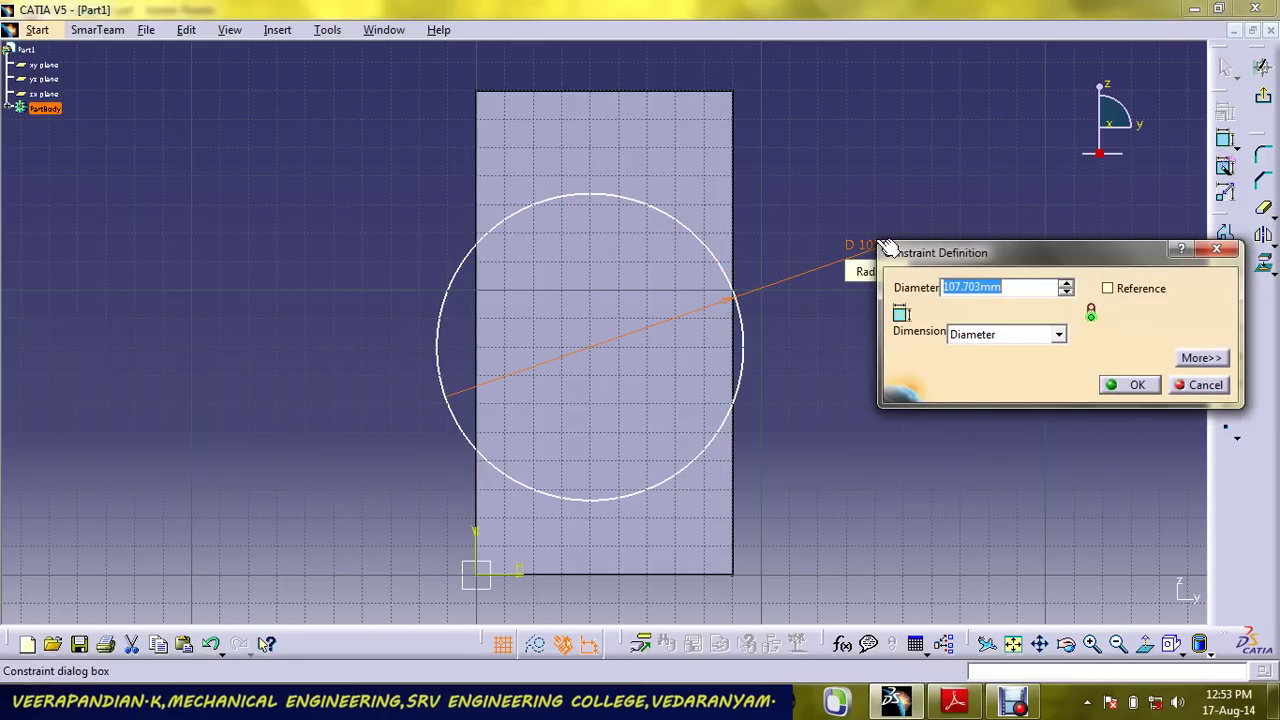
type("90")
left_click(1130, 387)
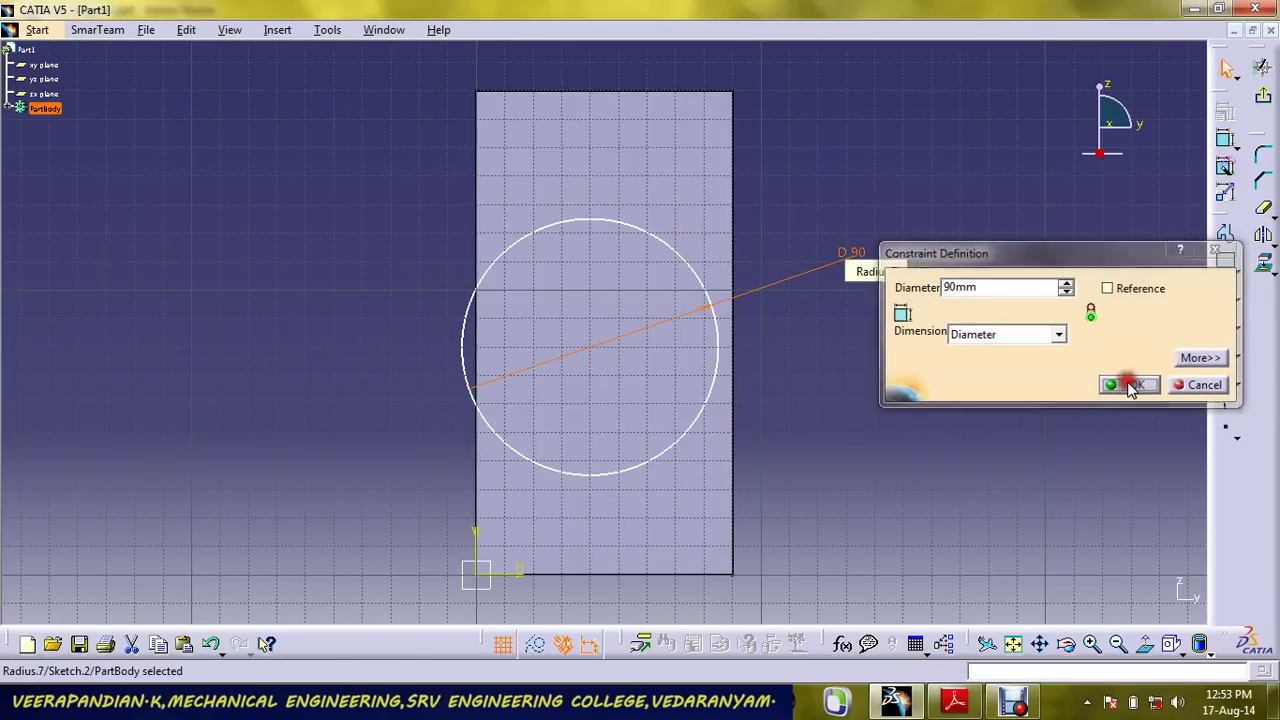
Constrain the circle's centre to lie 85 mm below the block's top edge.
left_click(1228, 141)
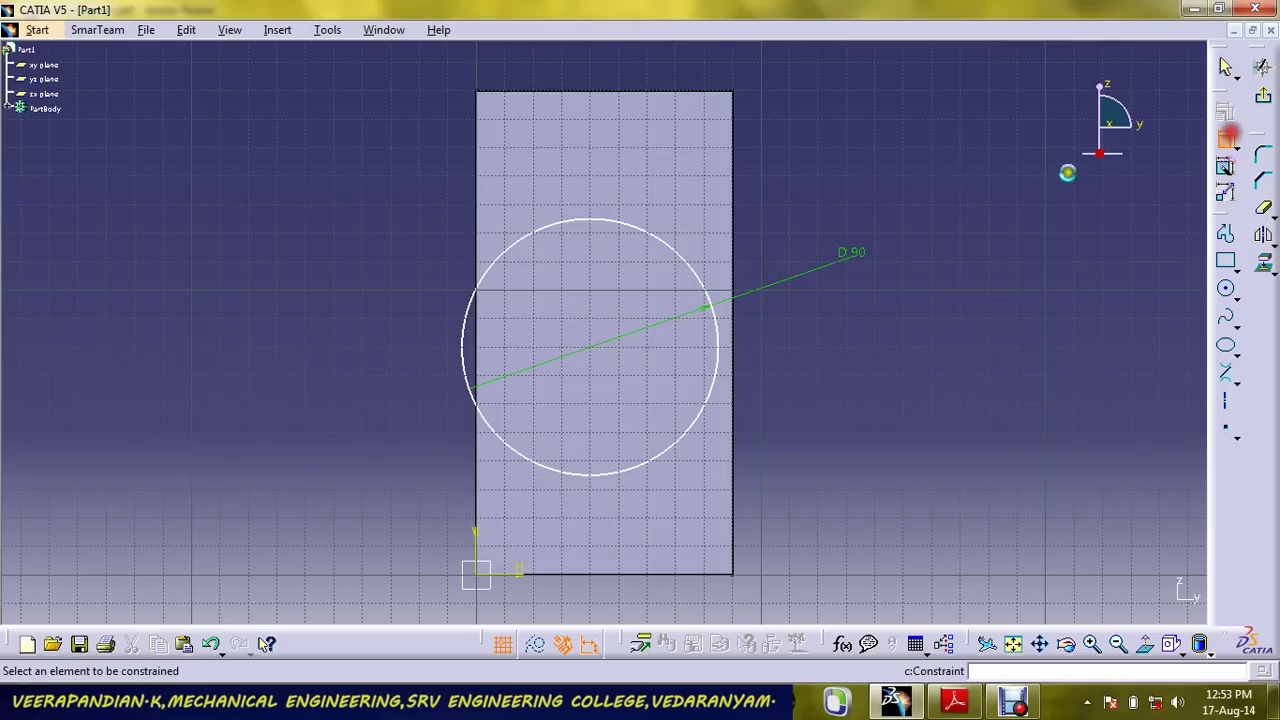
left_click(624, 92)
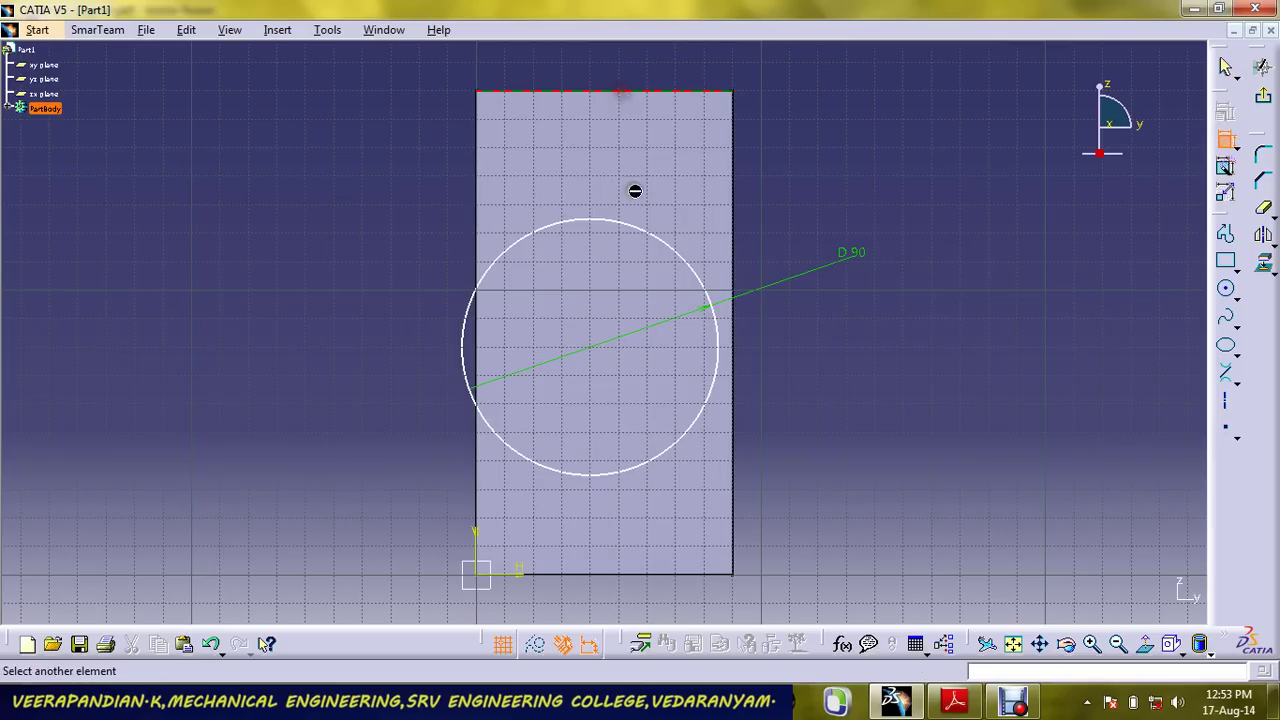
left_click(590, 347)
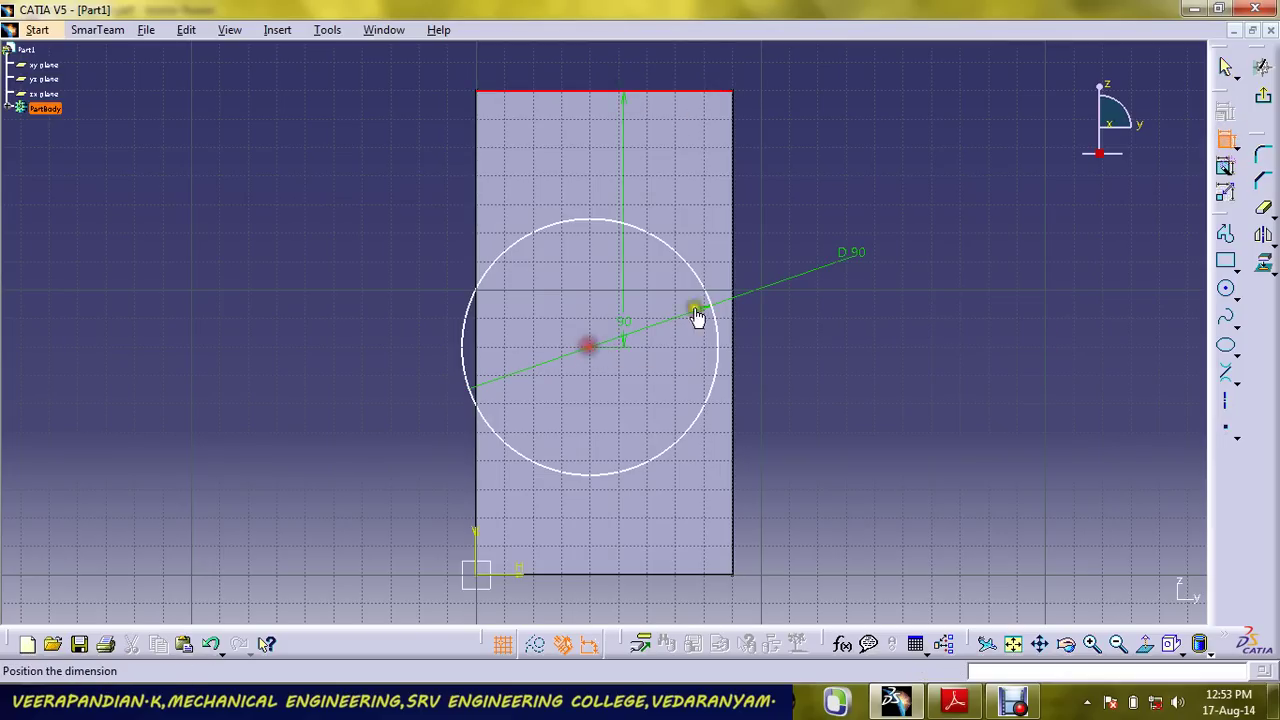
left_click(935, 255)
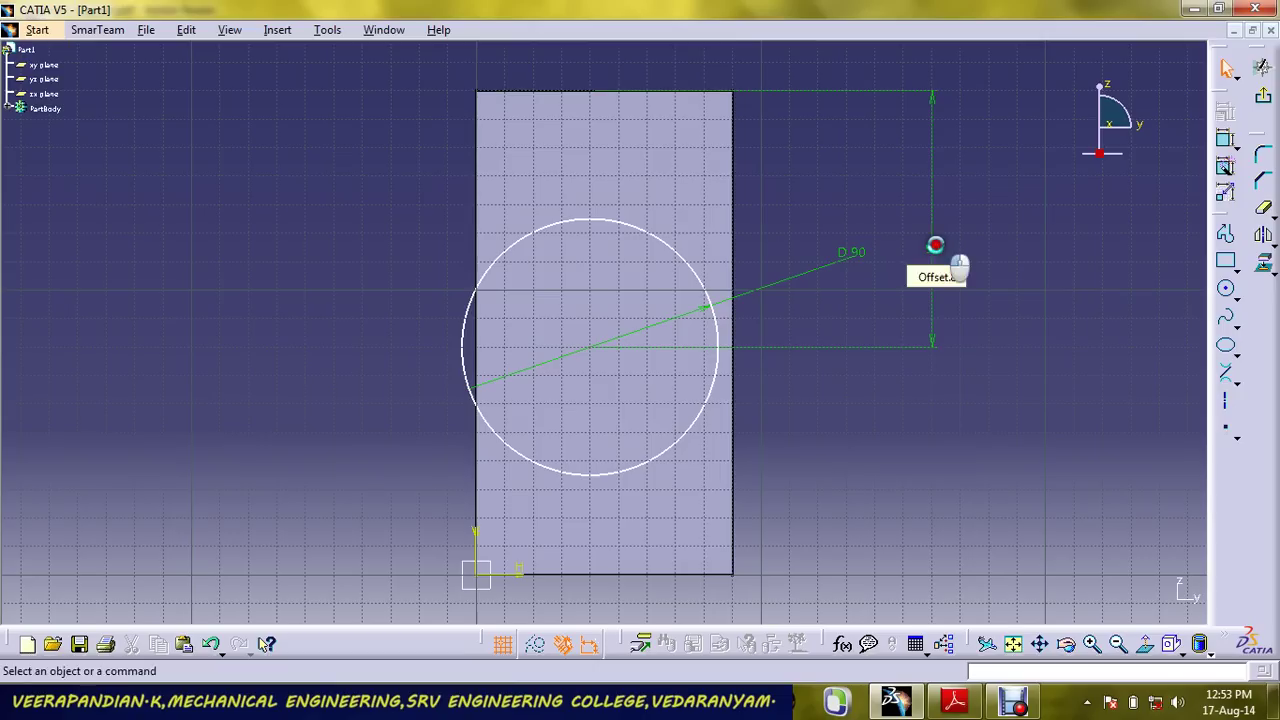
double_click(934, 246)
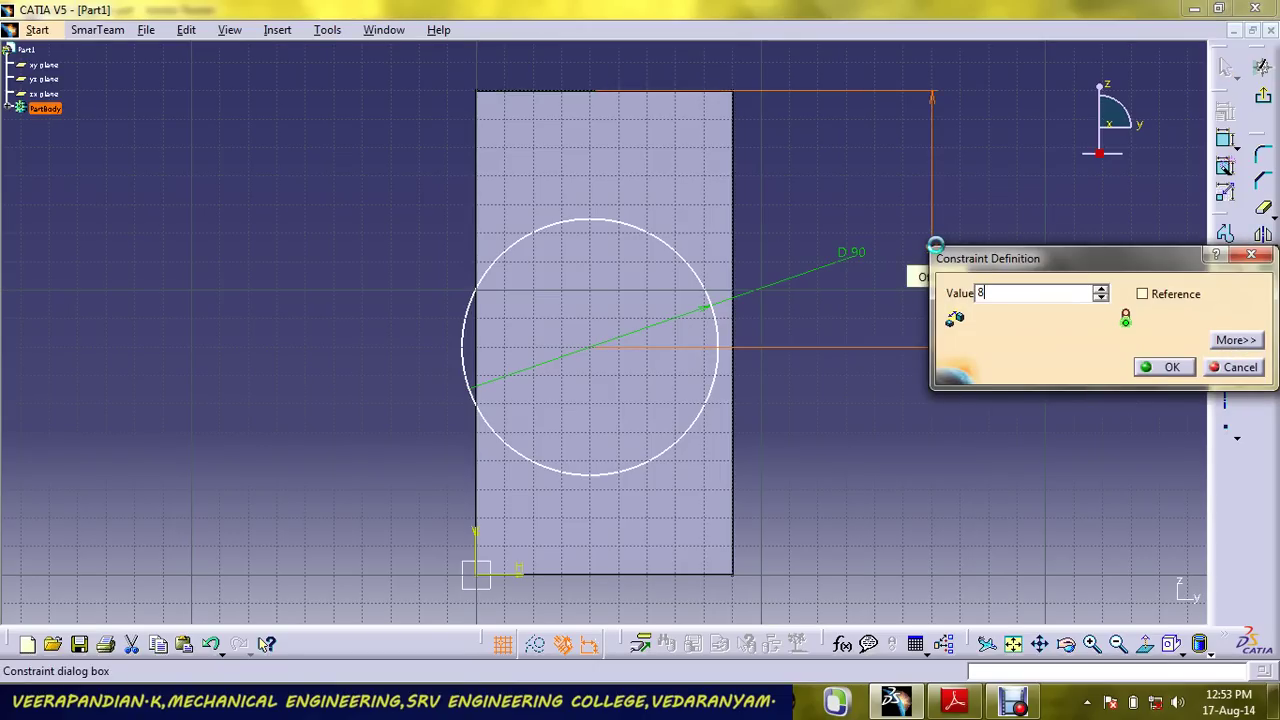
left_click(1166, 366)
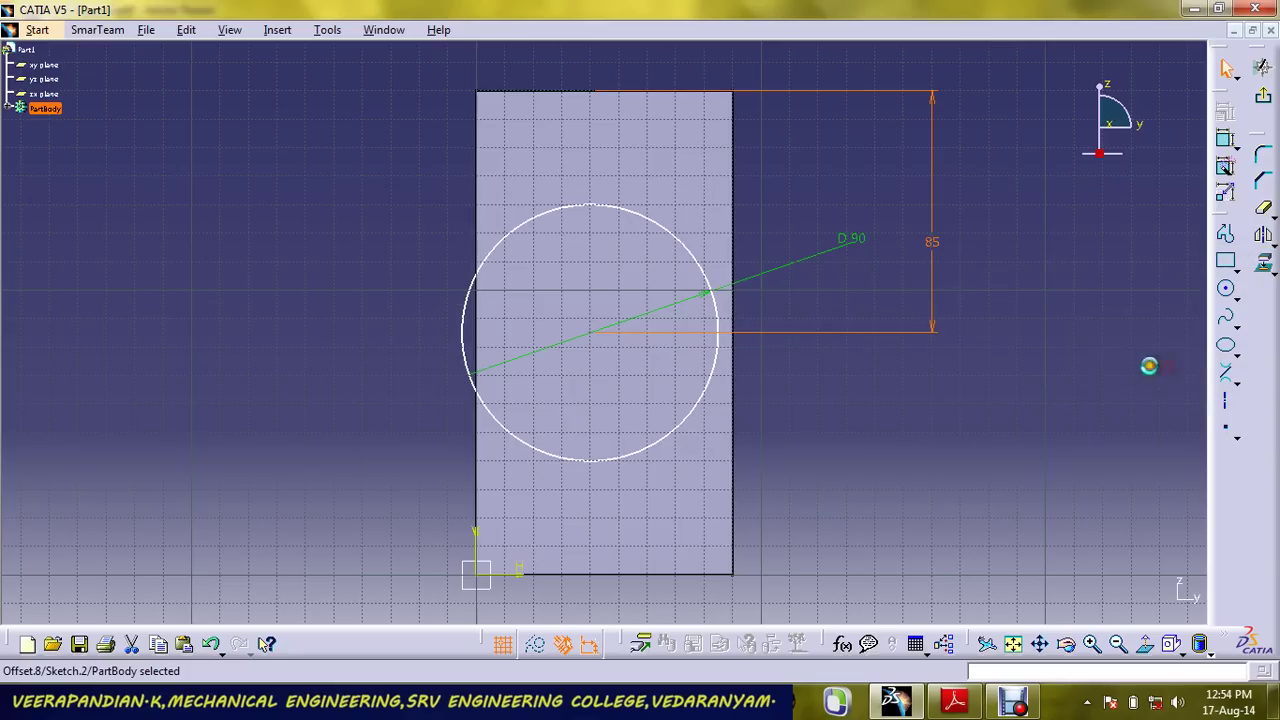
Constrain the circle's centre to lie 45 mm from the block's left edge.
left_click(1225, 138)
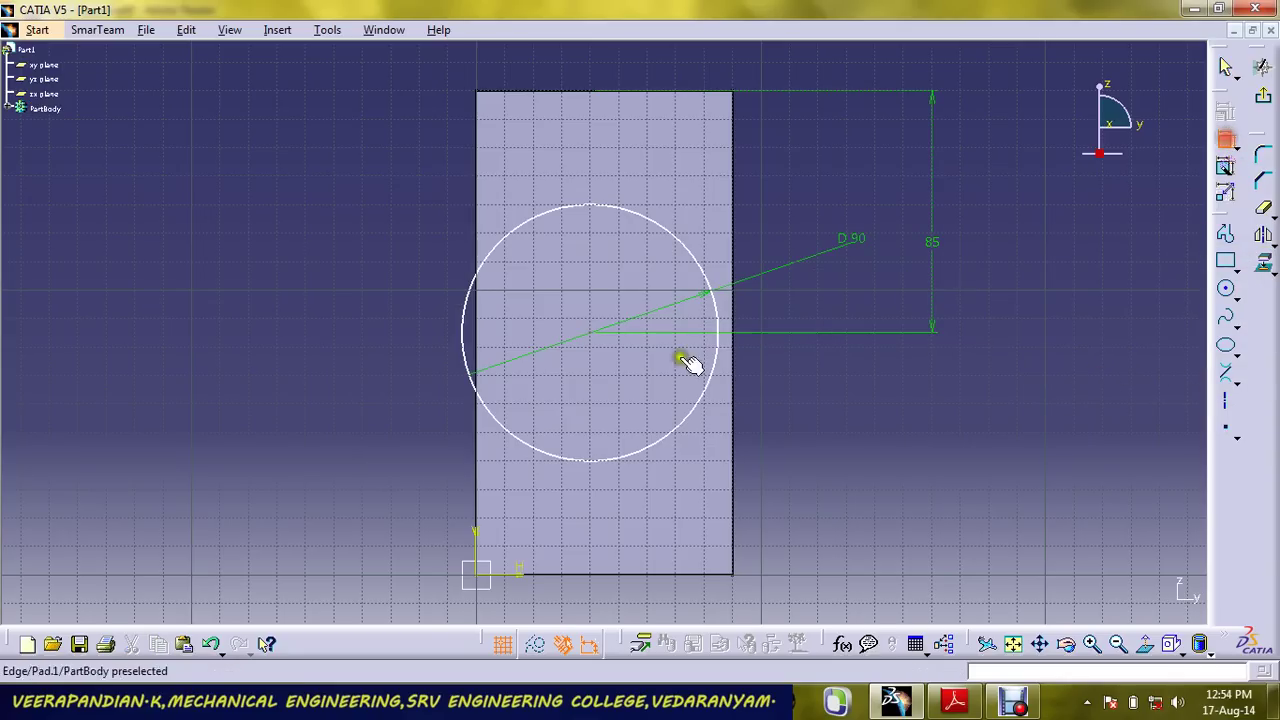
left_click(583, 330)
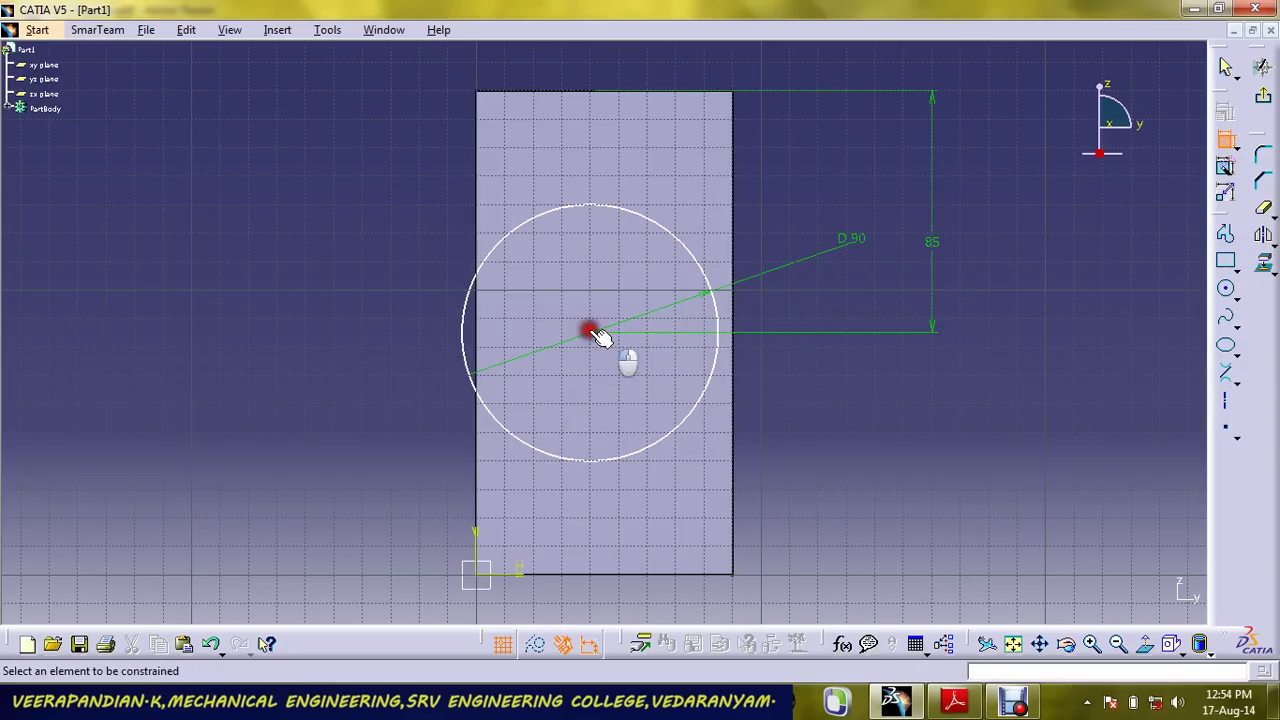
left_click(487, 320)
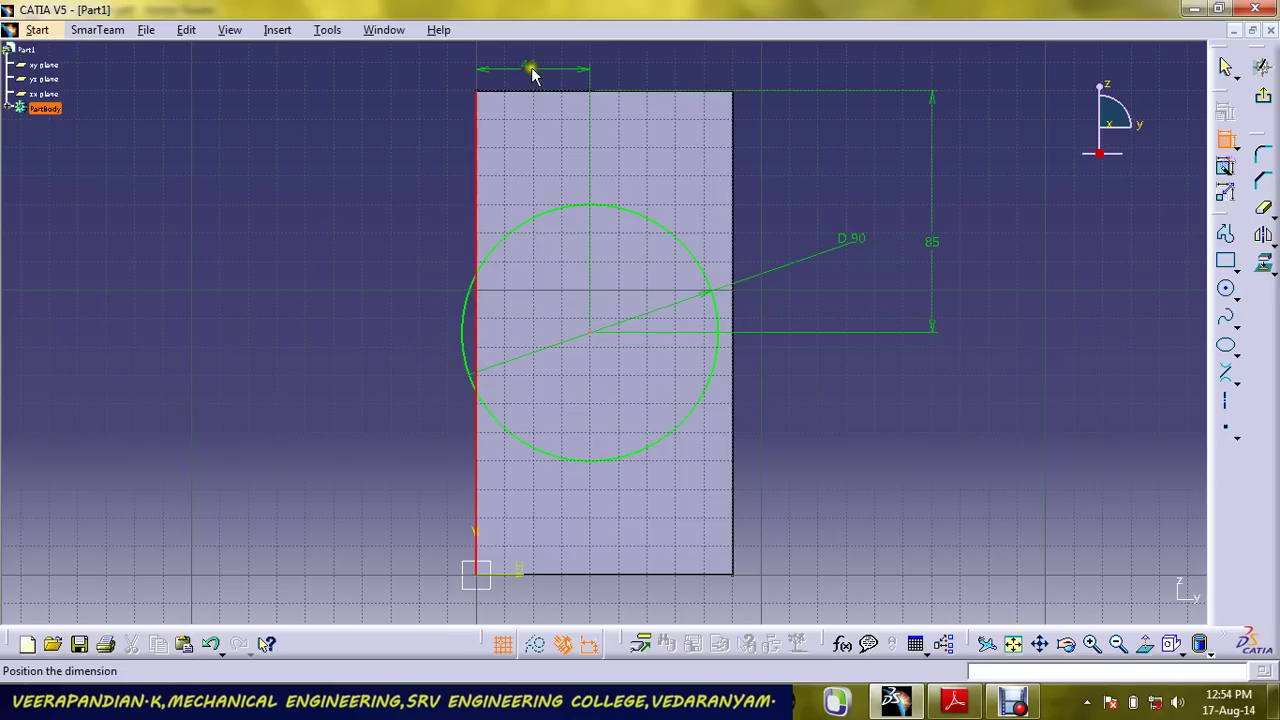
left_click(541, 68)
double_click(538, 64)
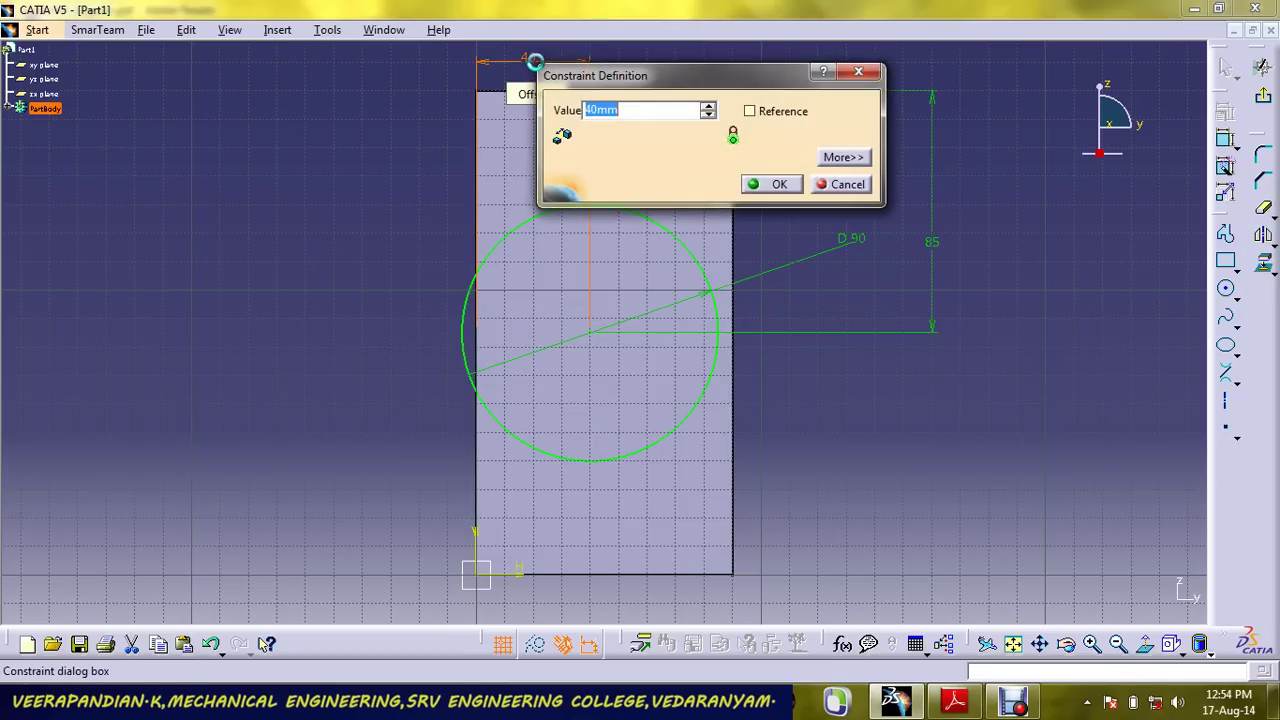
left_click(771, 184)
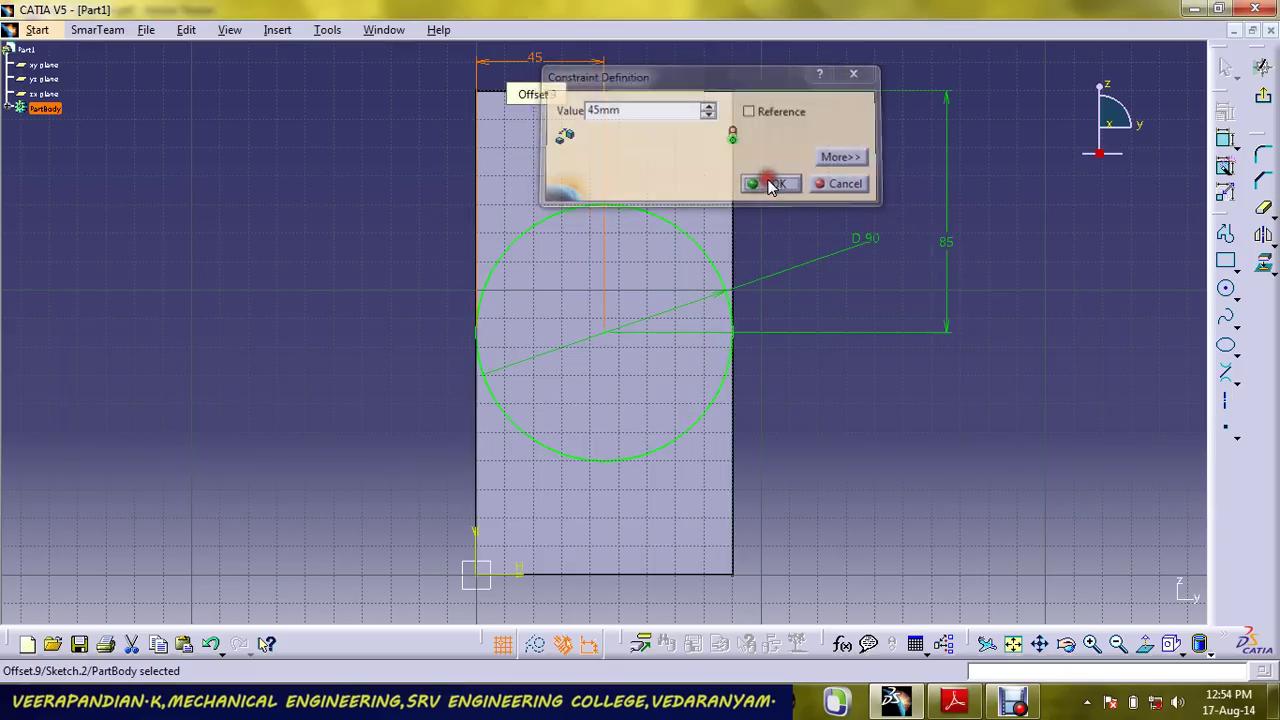
Finish the circle sketch and pad it 55 mm outward from the block's front face.
left_click(1263, 95)
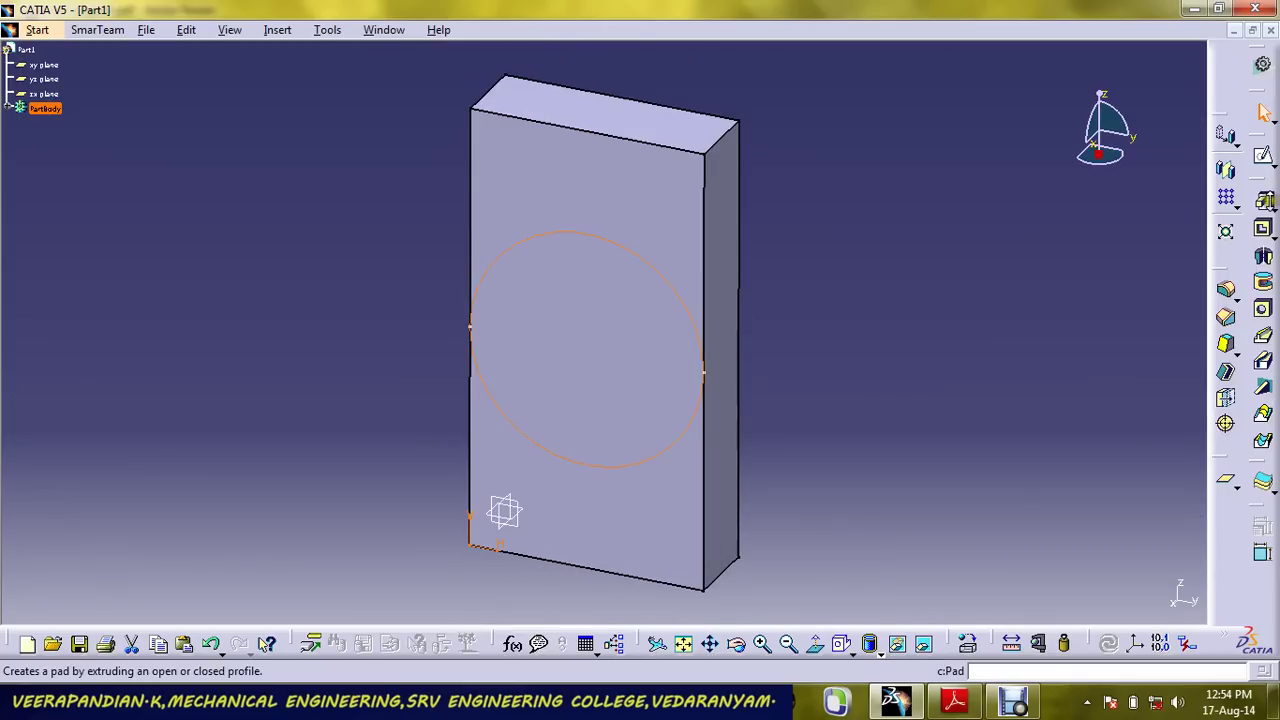
left_click(1265, 202)
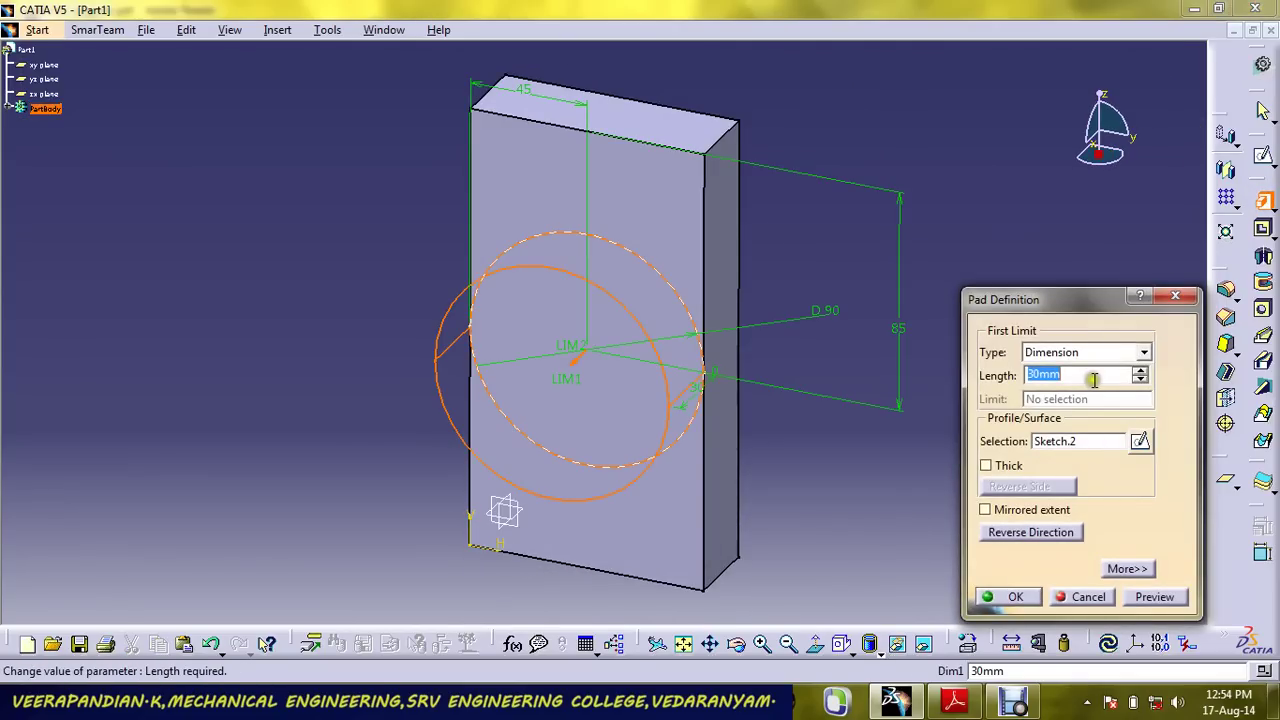
type("55")
left_click(1036, 598)
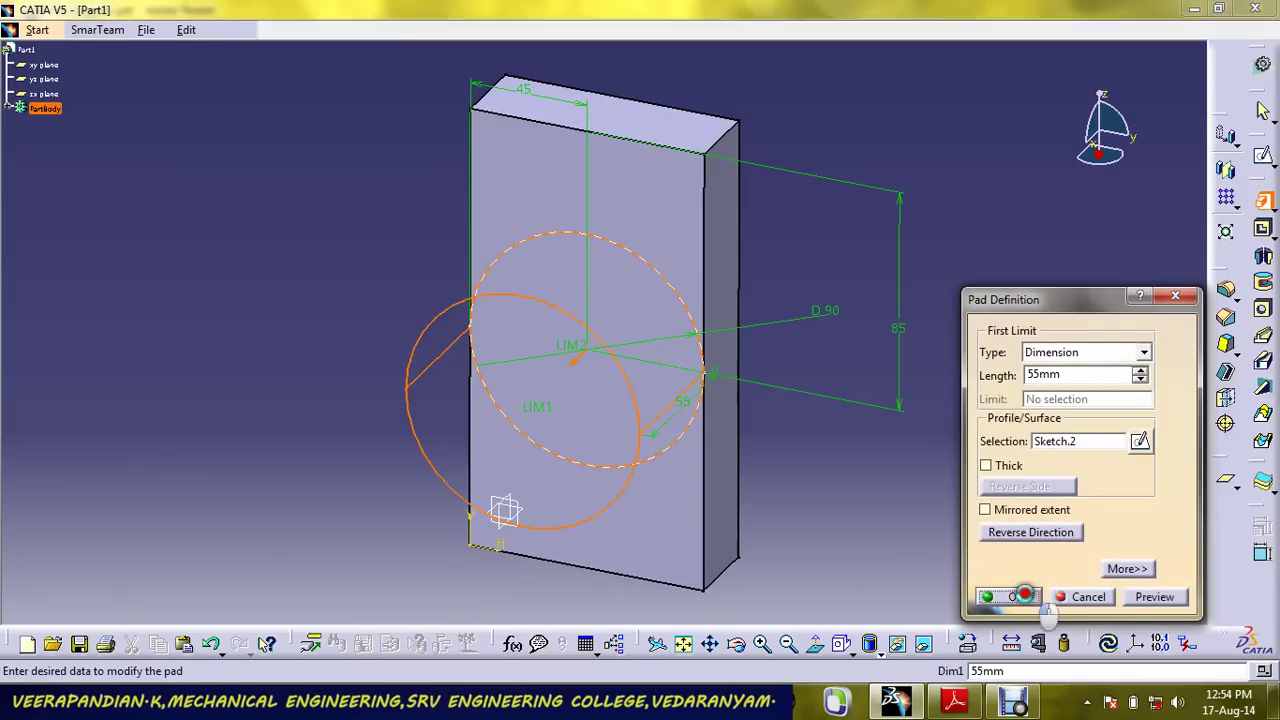
Start a sketch on the cylindrical boss's front face and draw a circle about 85 mm in diameter beside the block.
left_click(560, 347)
left_click(1263, 155)
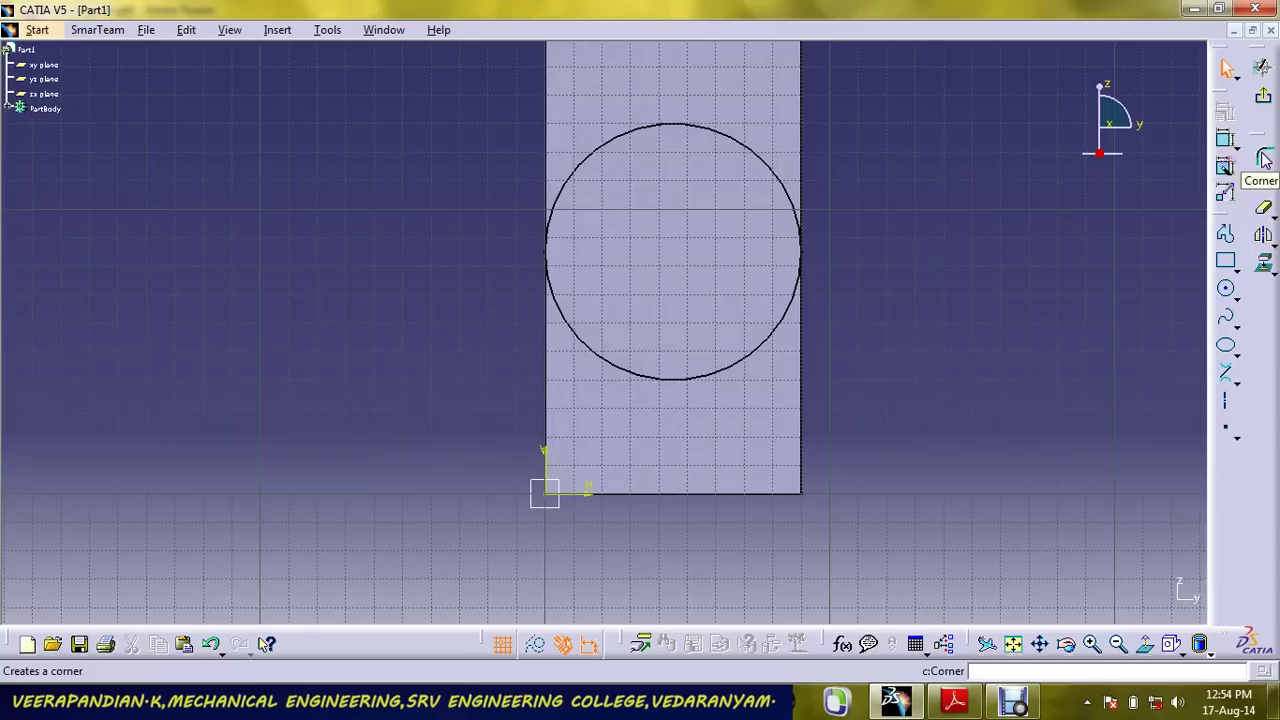
left_click(1225, 289)
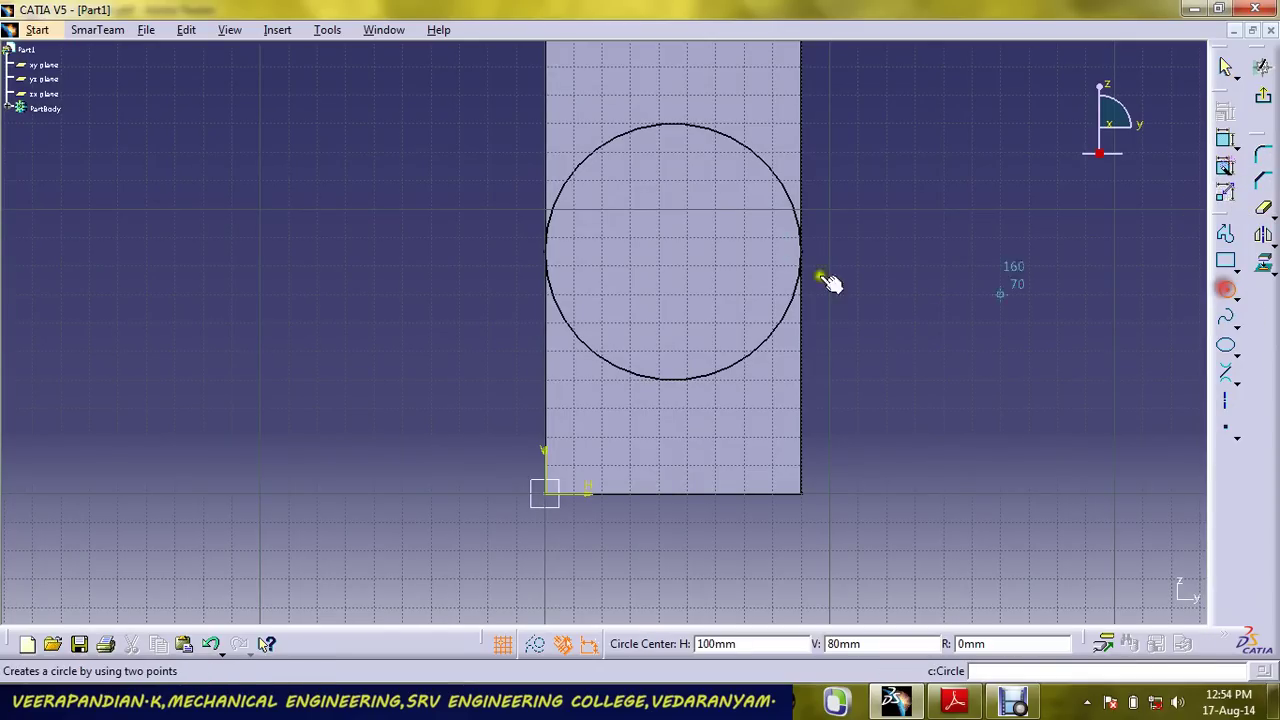
left_click(915, 289)
left_click(987, 202)
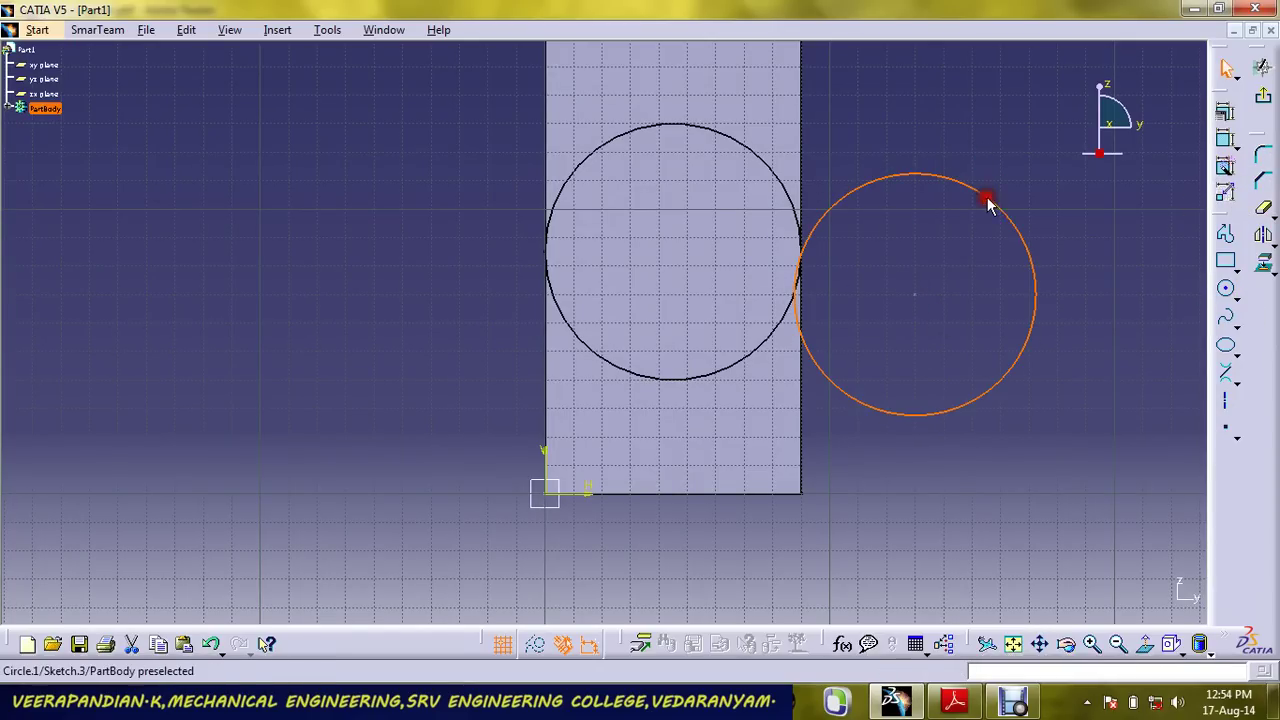
Dimension the new circle beside the block and set its diameter to 50 mm.
left_click(1226, 141)
left_click(1048, 189)
double_click(1050, 188)
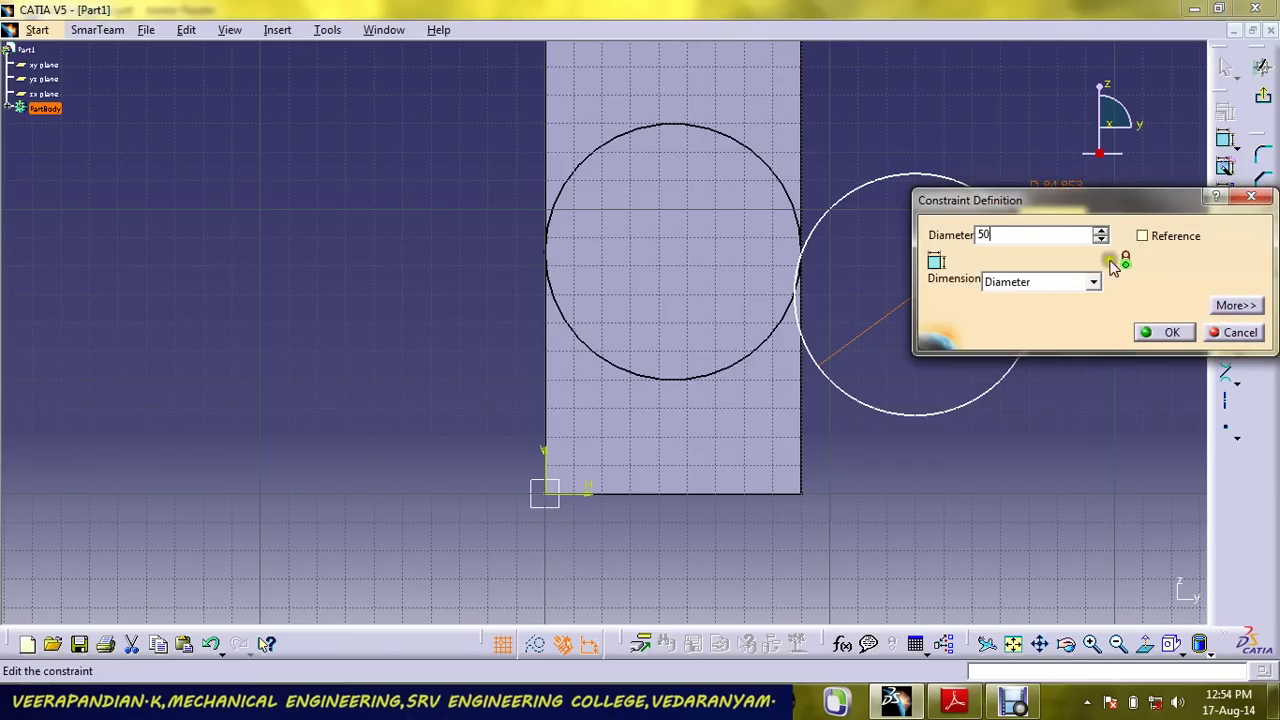
left_click(1162, 334)
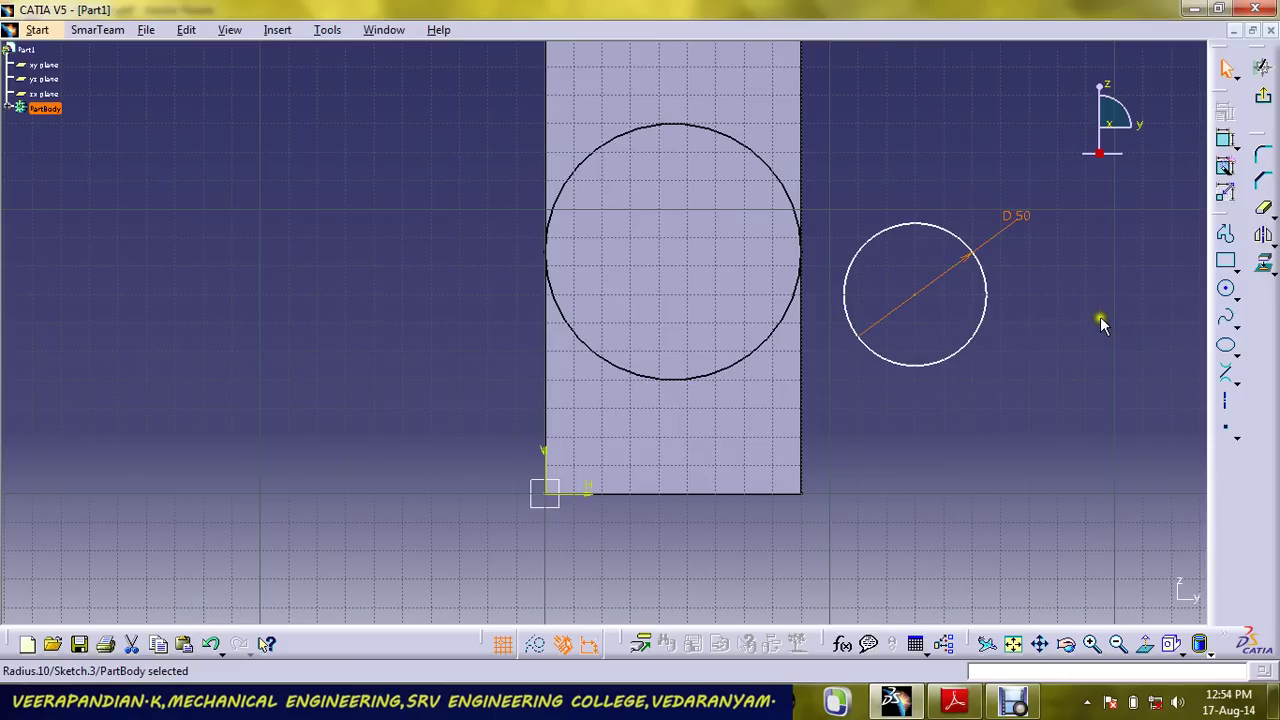
left_click(1099, 312)
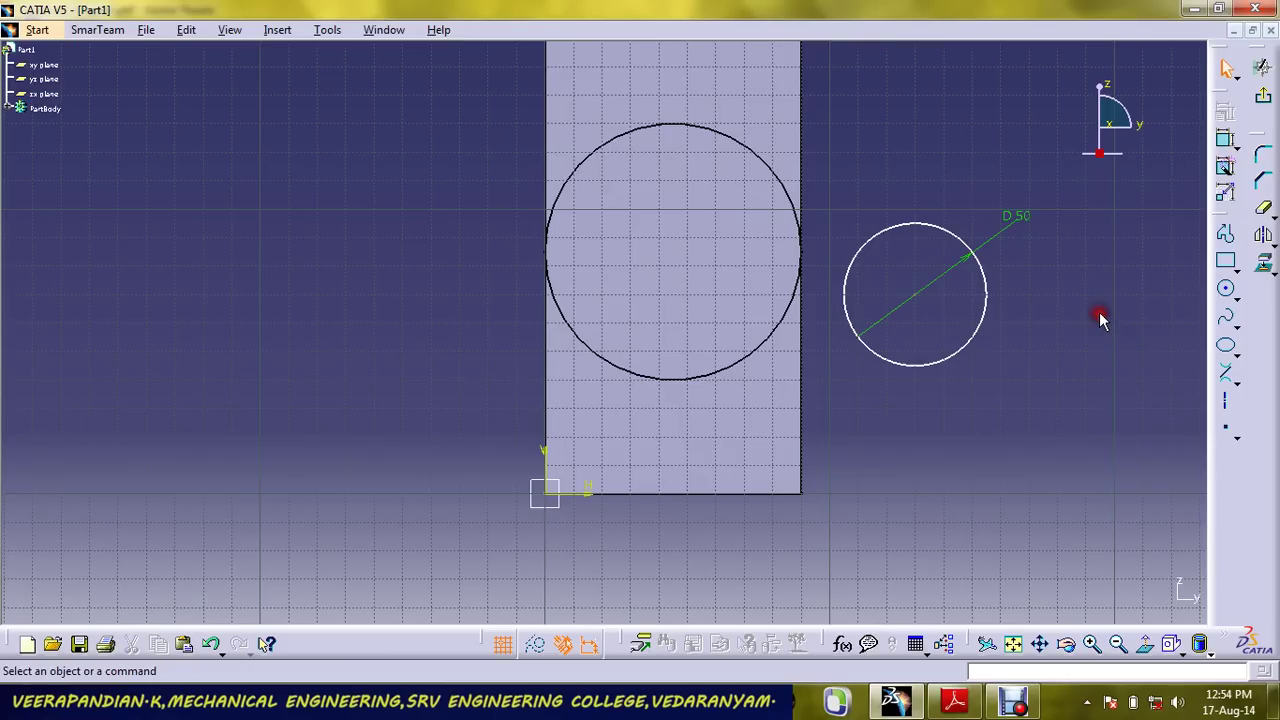
Constrain the 50 mm circle to be concentric with the cylindrical boss's outer edge.
left_click(1226, 141)
left_click(882, 226)
left_click(802, 240)
right_click(874, 178)
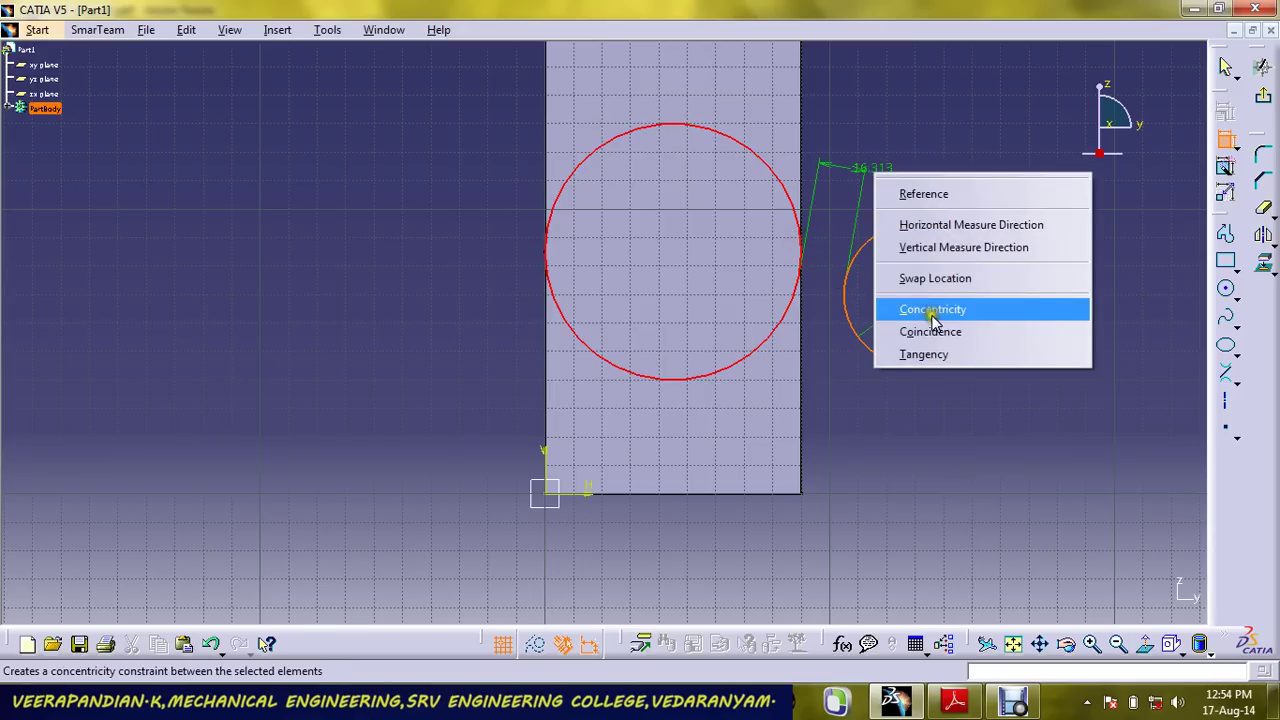
left_click(930, 306)
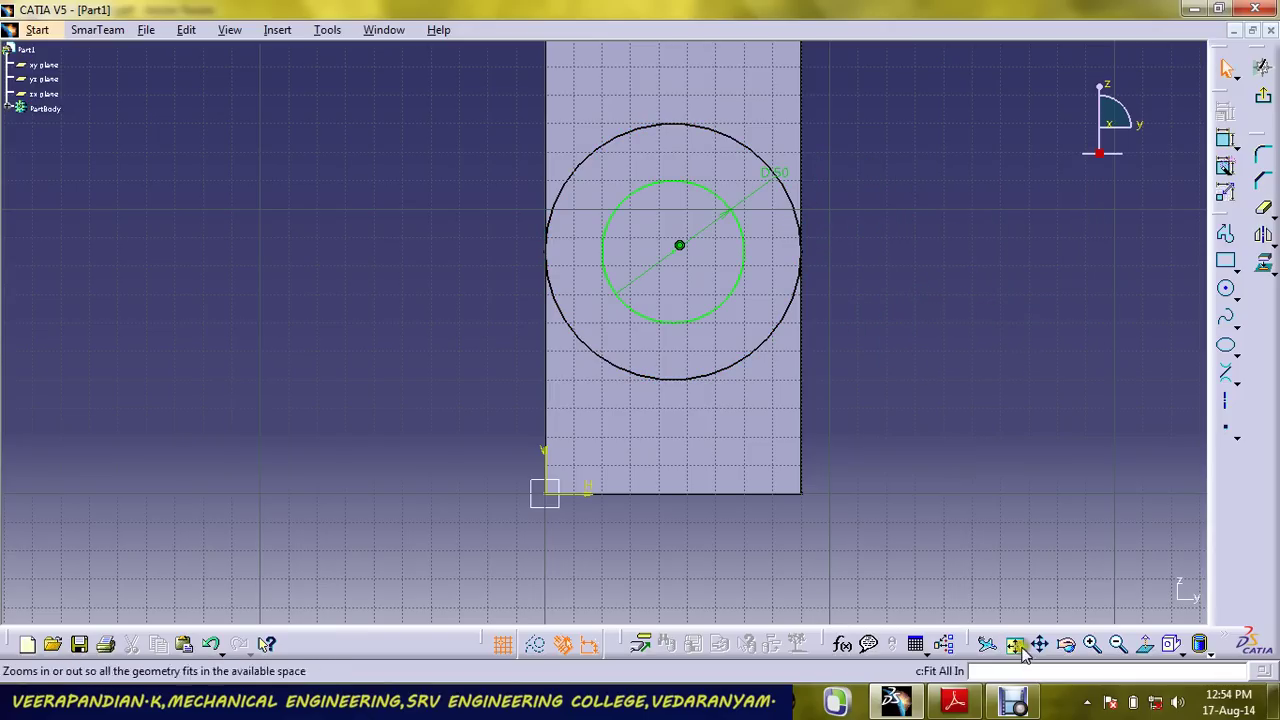
Draw a keyway rectangle about 10 mm wide and 20 mm high straddling the top of the 50 mm circle.
left_click(1092, 644)
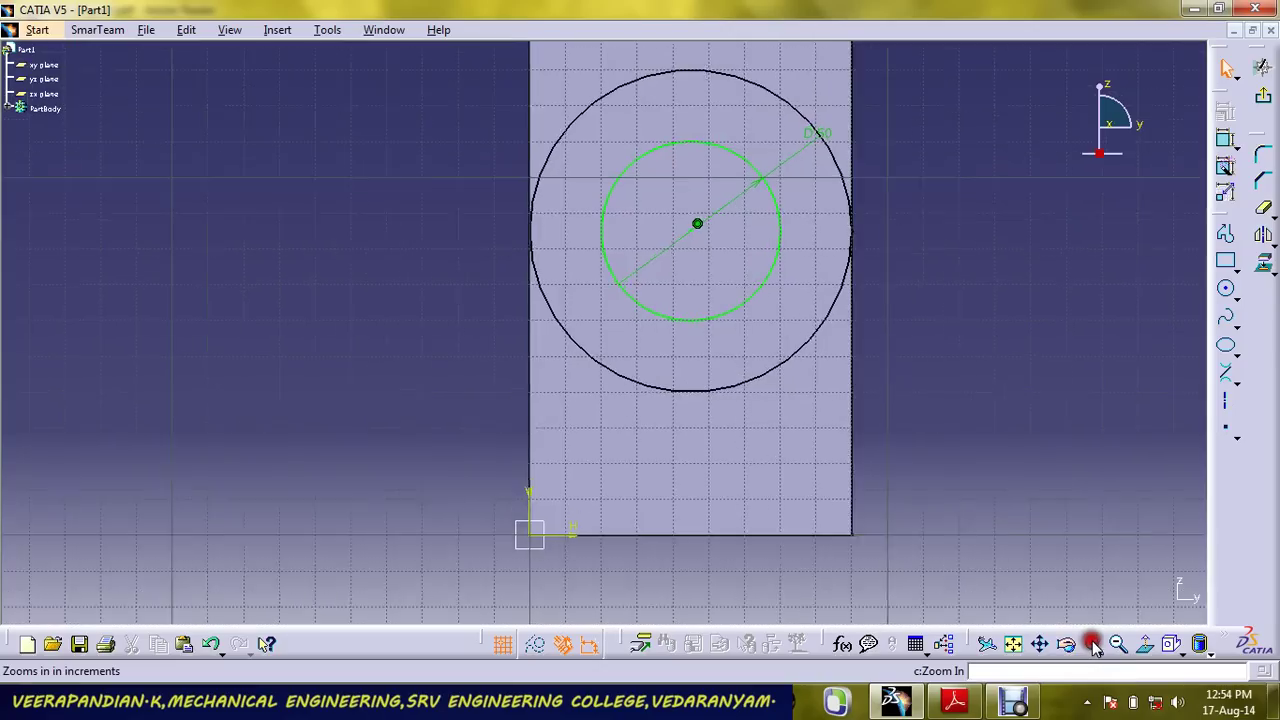
middle_click_drag(991, 149, 971, 351)
left_click(1226, 260)
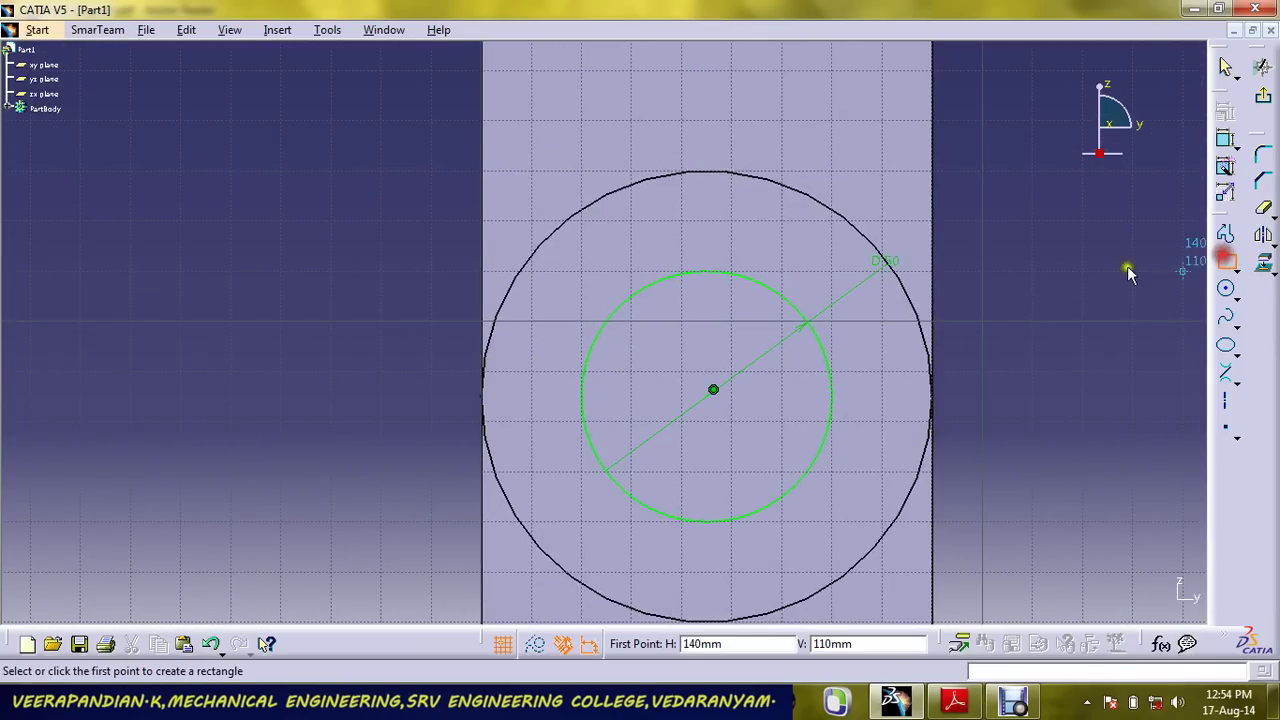
left_click(682, 221)
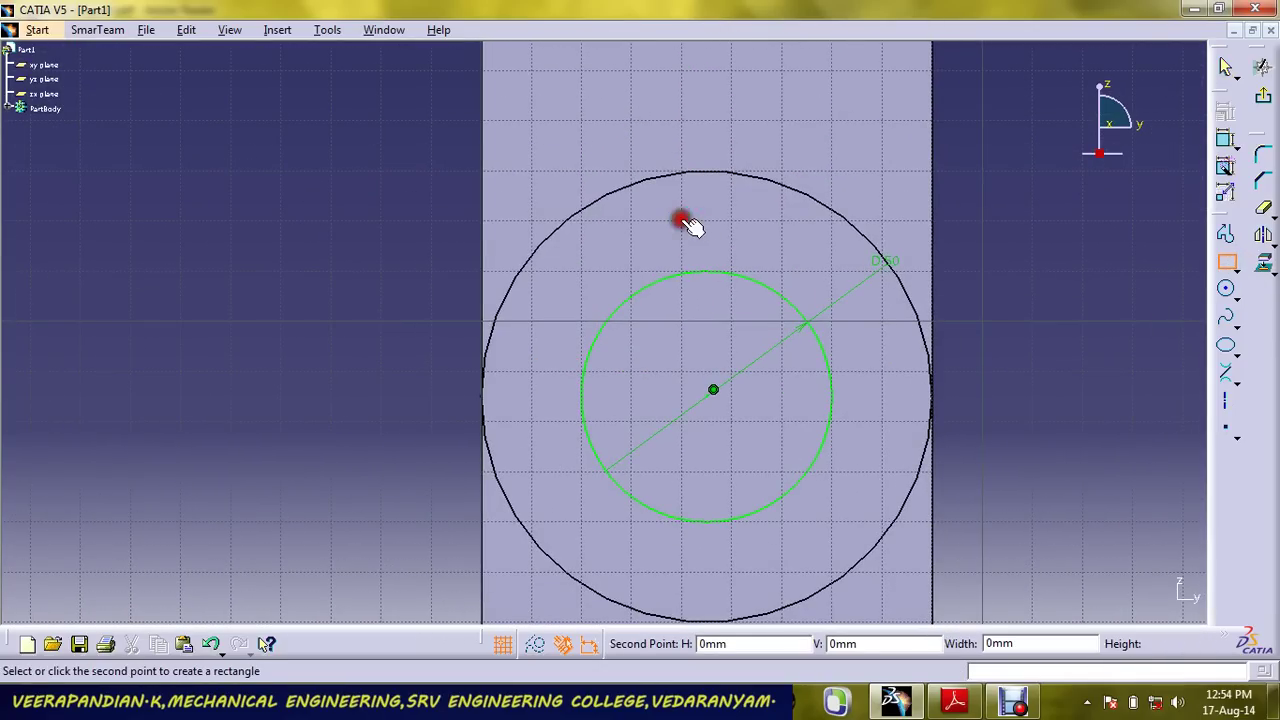
left_click(731, 320)
left_click(1034, 320)
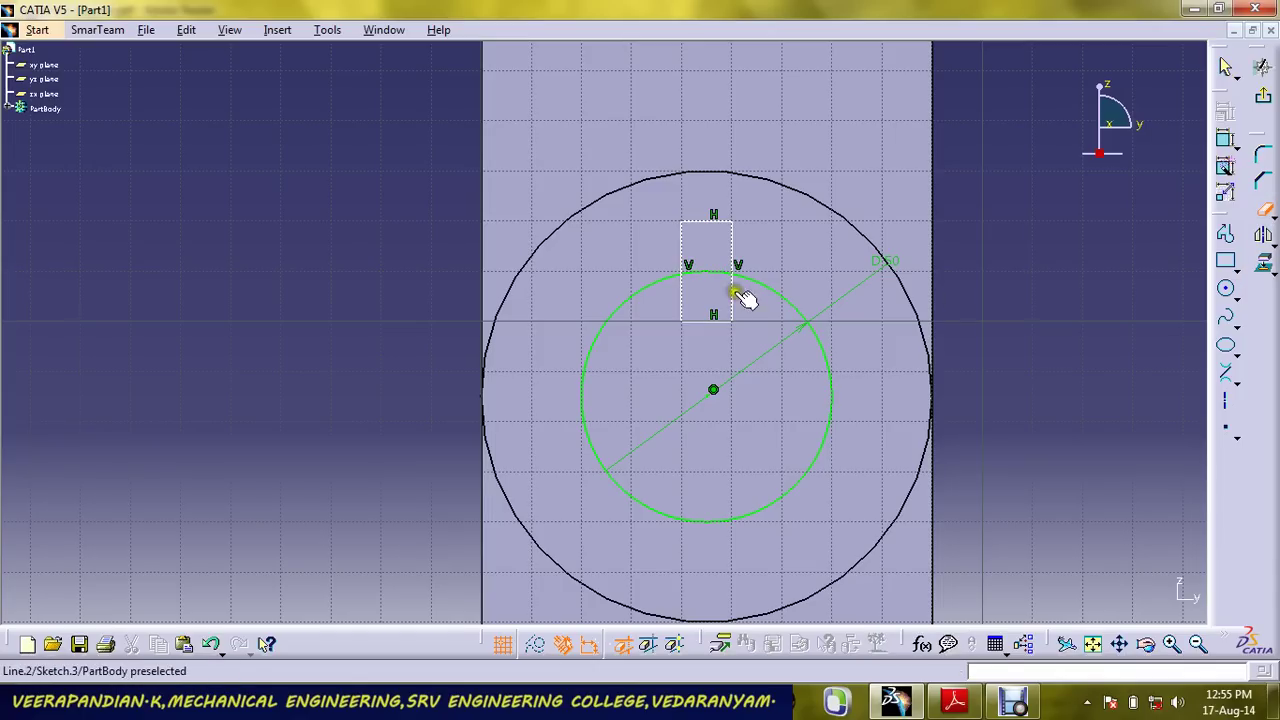
Trim away the arc inside the rectangle and the rectangle's lines inside the circle to leave one keyed bore outline.
left_click(714, 272)
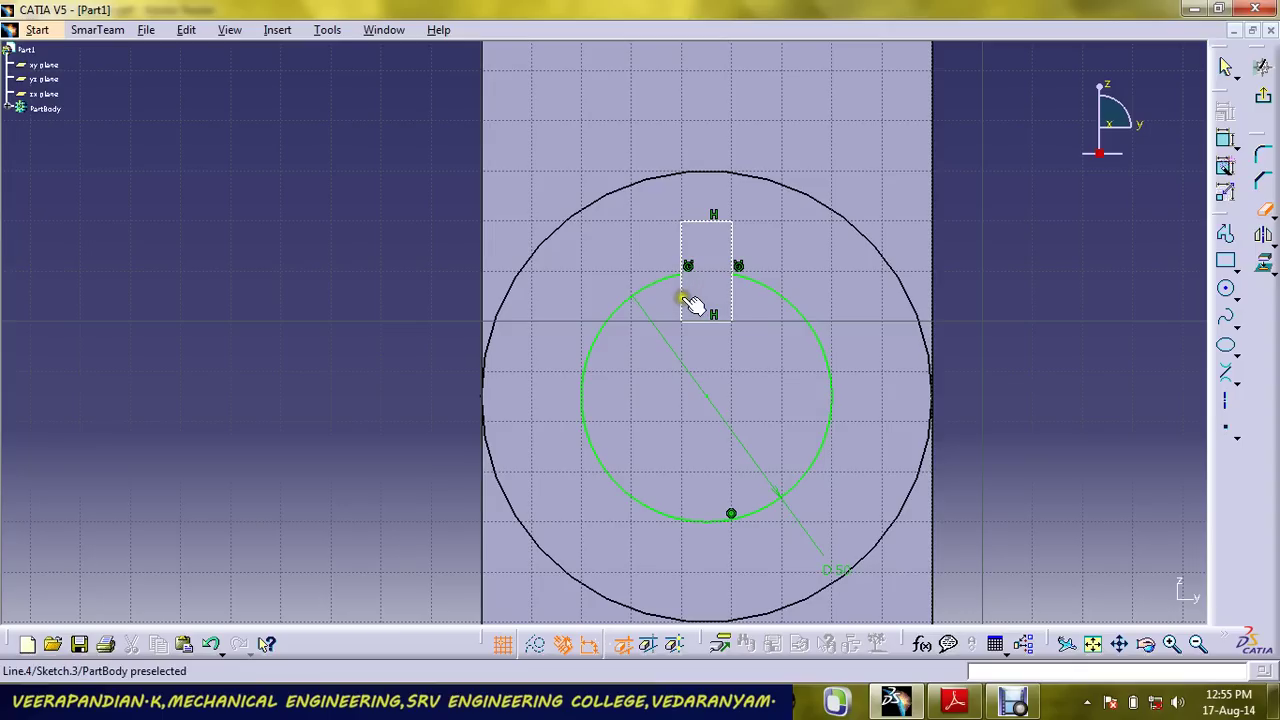
left_click(733, 306)
left_click(720, 322)
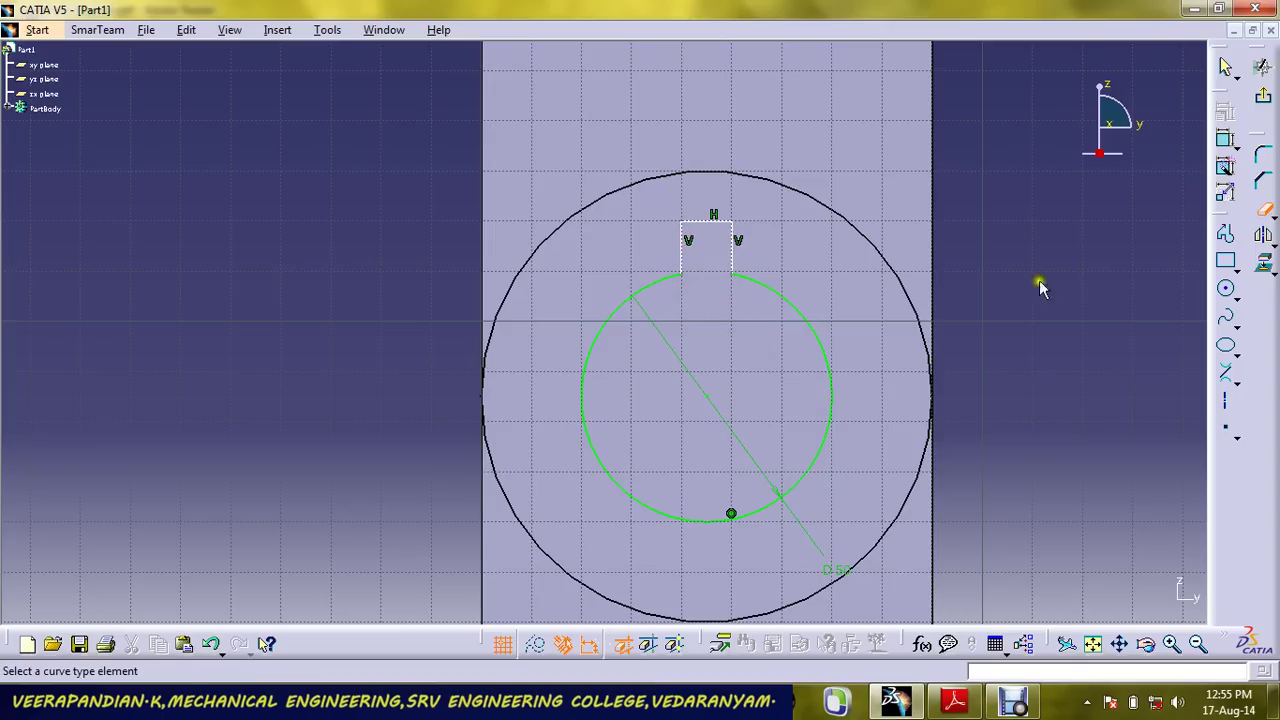
Finish the keyed bore sketch and cut it as a pocket 55 mm deep through the boss.
left_click(1262, 67)
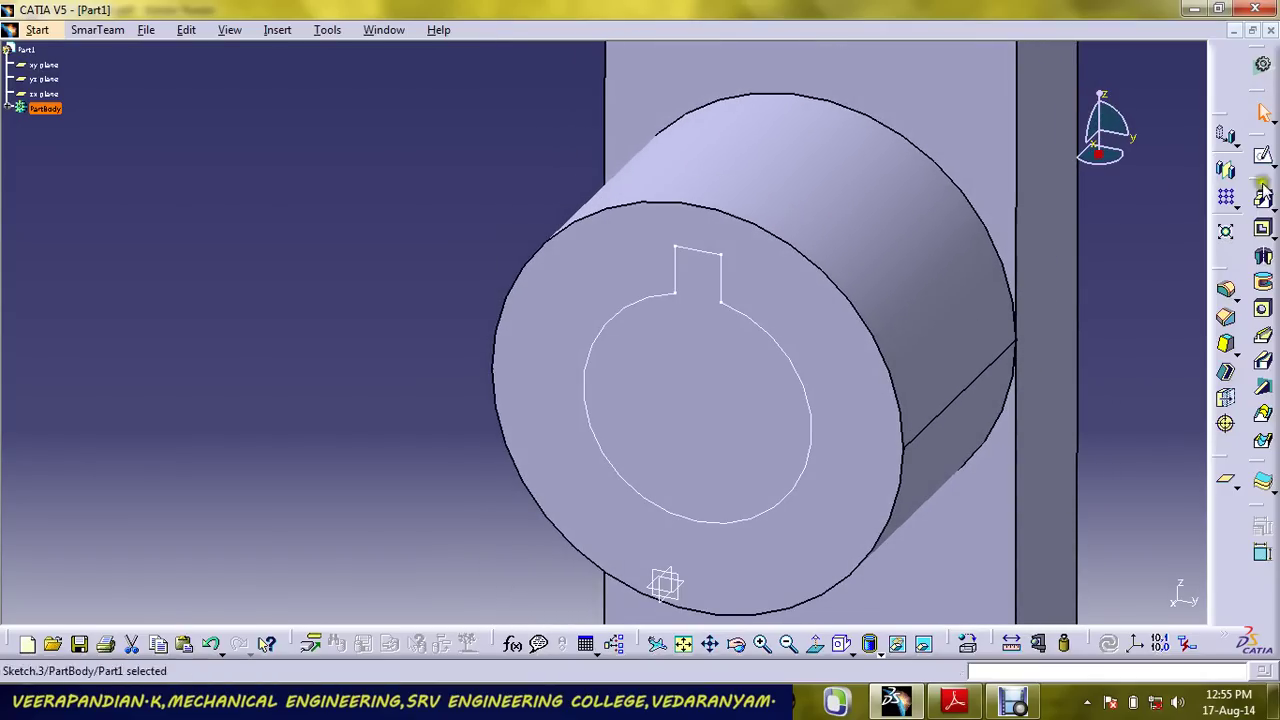
left_click(1264, 230)
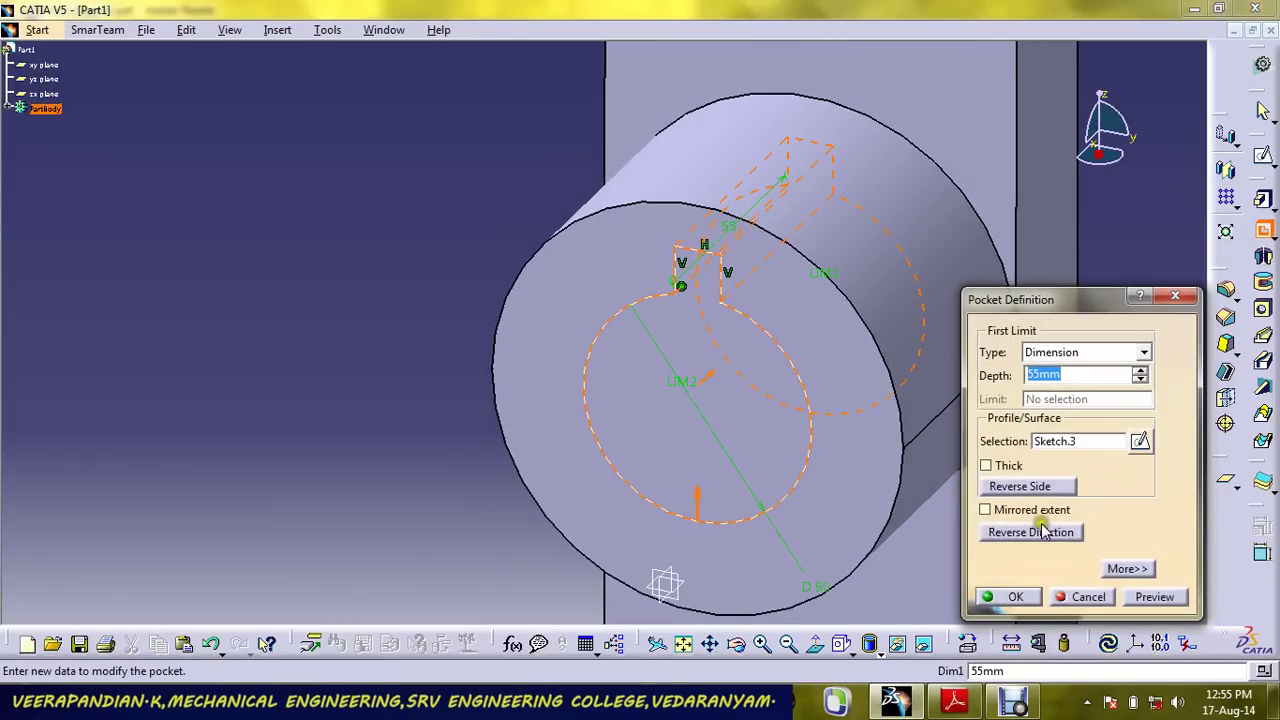
left_click(1032, 597)
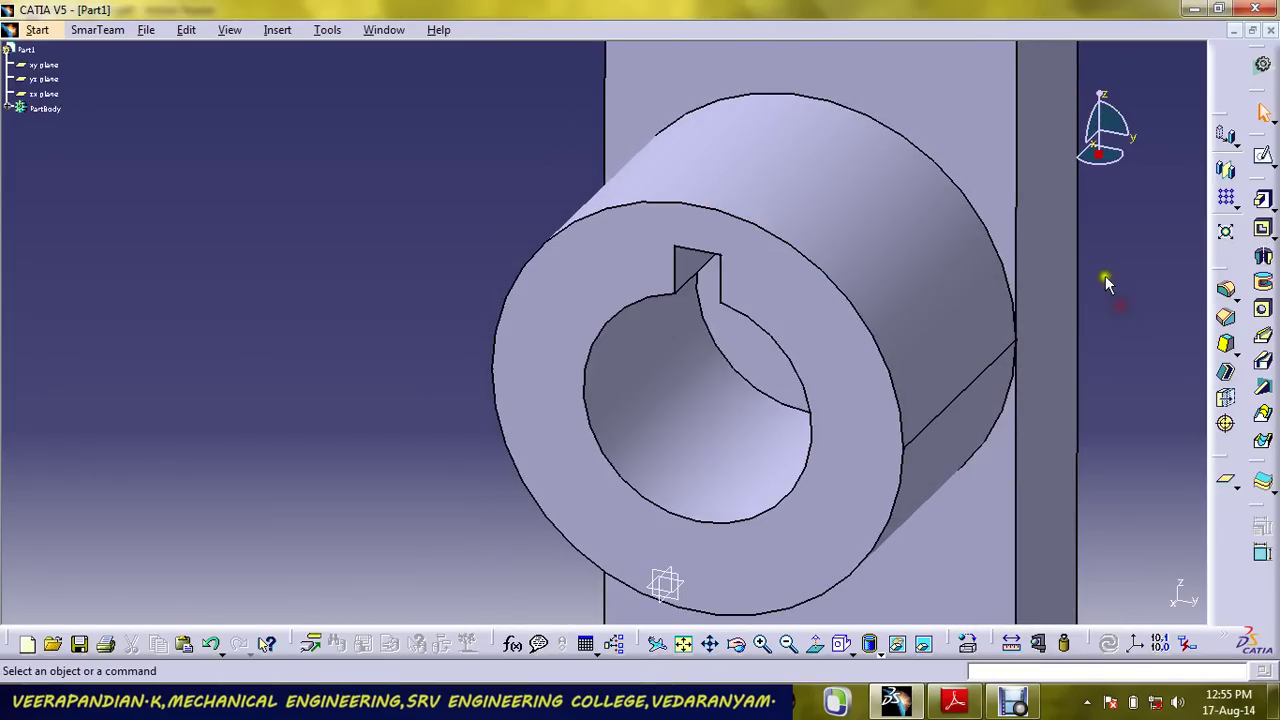
Start a sketch on the block's top face and draw a circle about 82 mm in diameter behind the block.
right_click(978, 152)
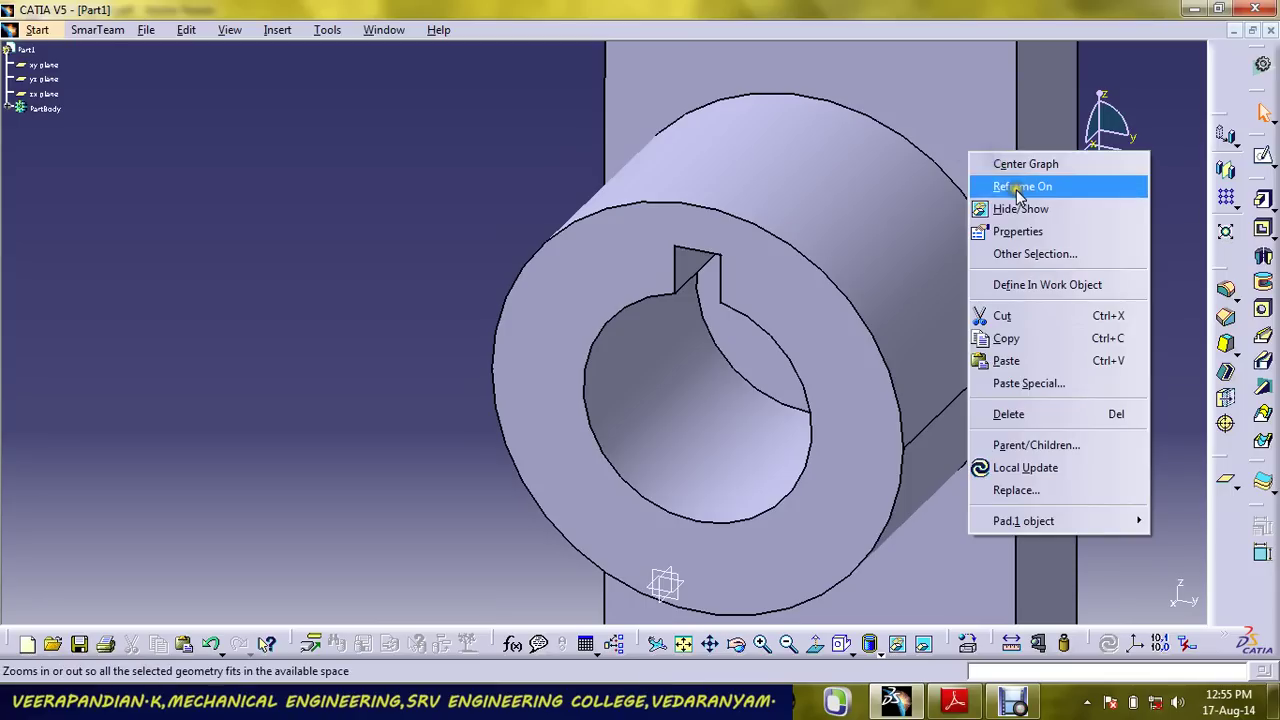
left_click(1023, 182)
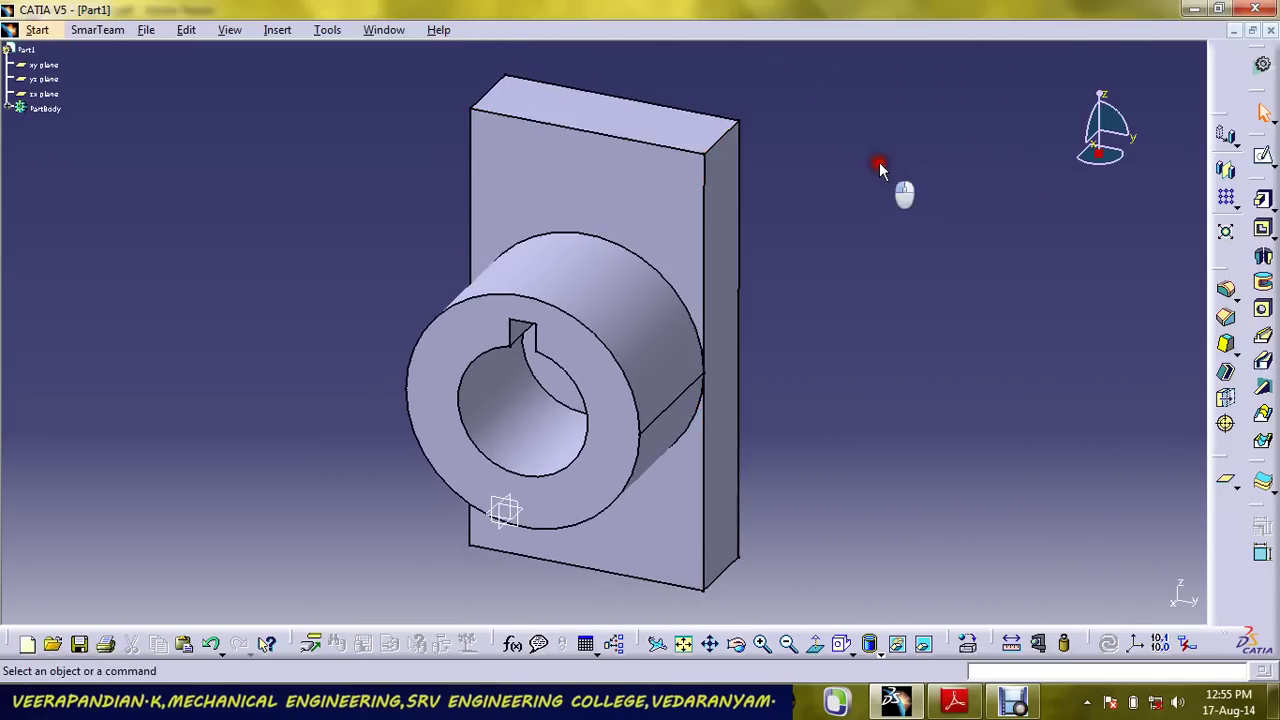
left_click(666, 127)
left_click(670, 129)
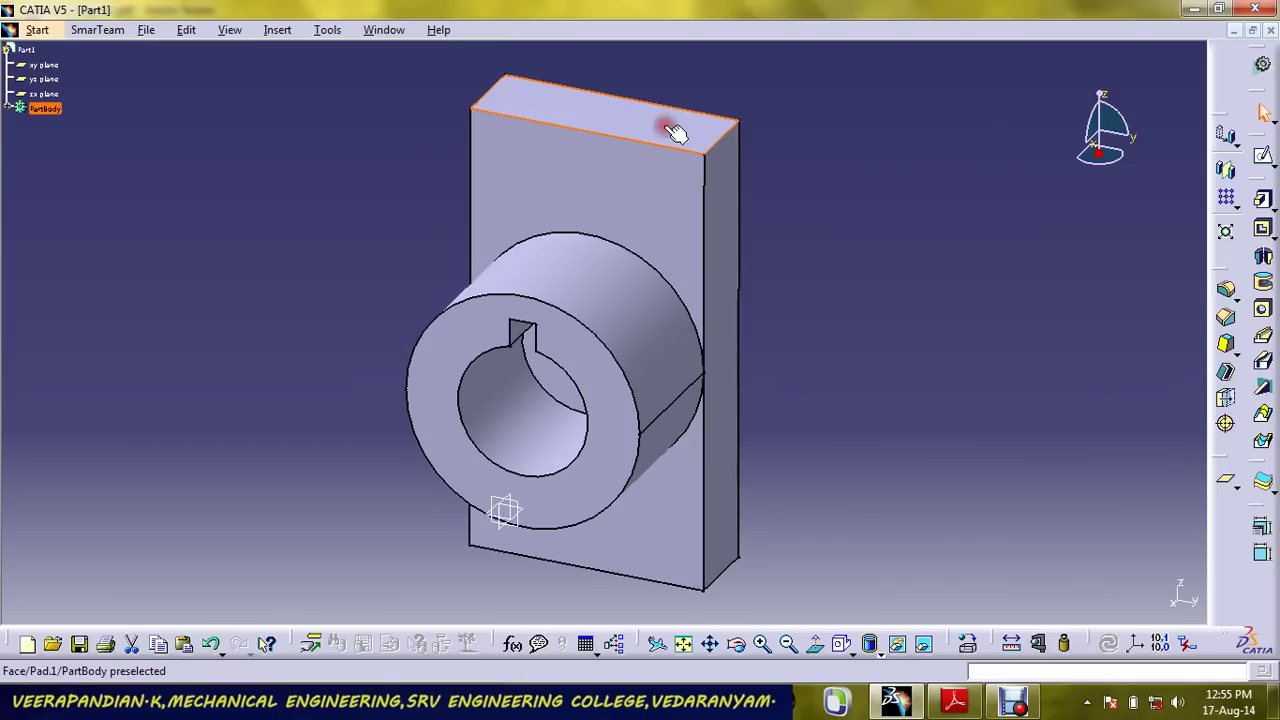
left_click(1263, 155)
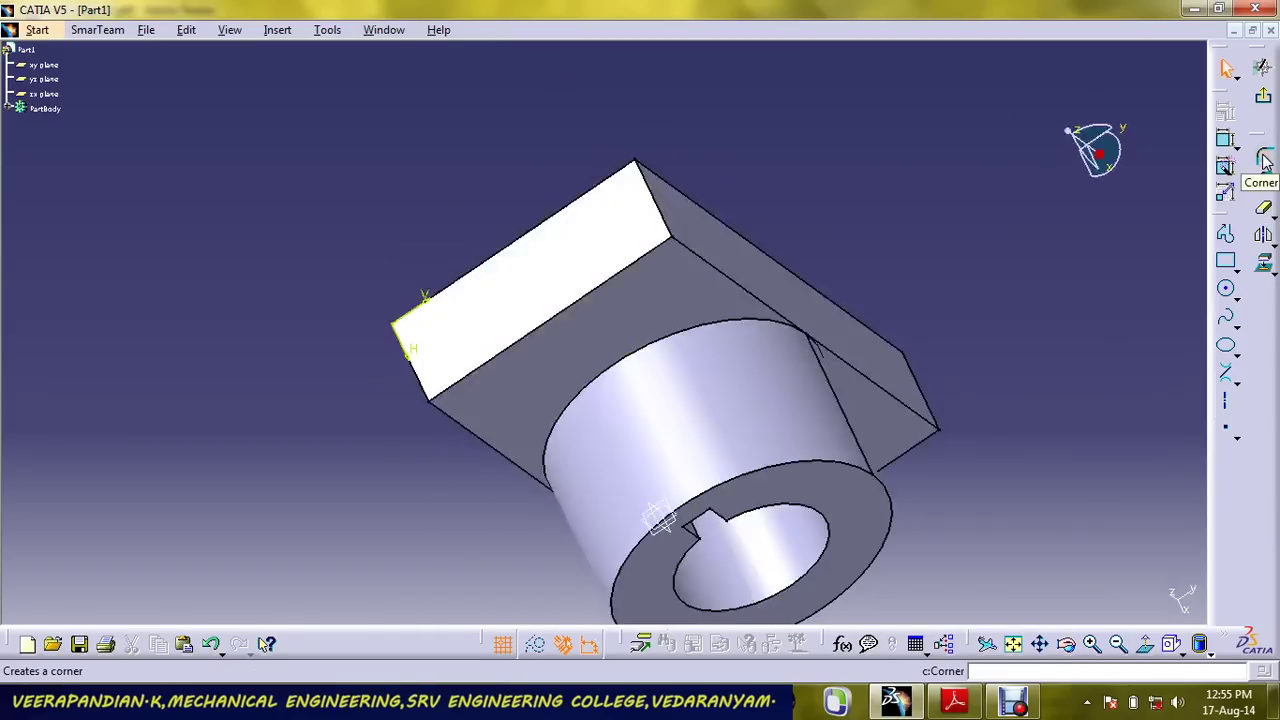
left_click(1226, 288)
left_click(421, 320)
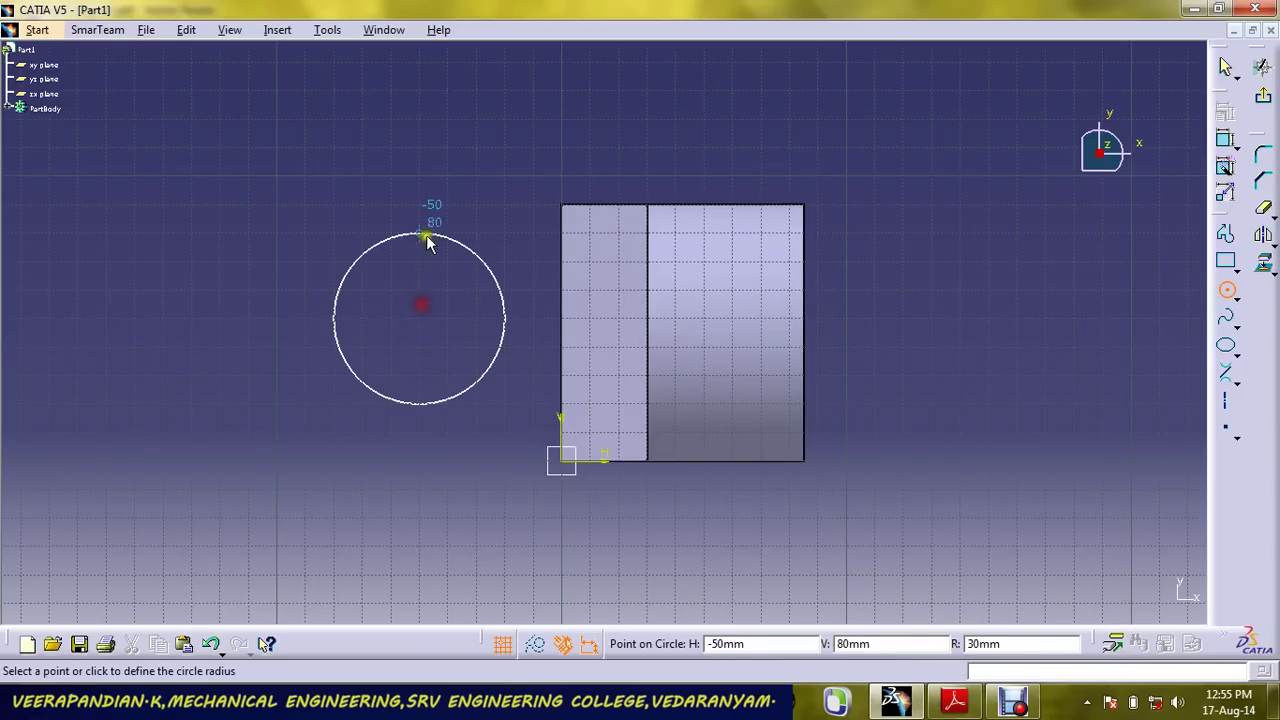
left_click(435, 215)
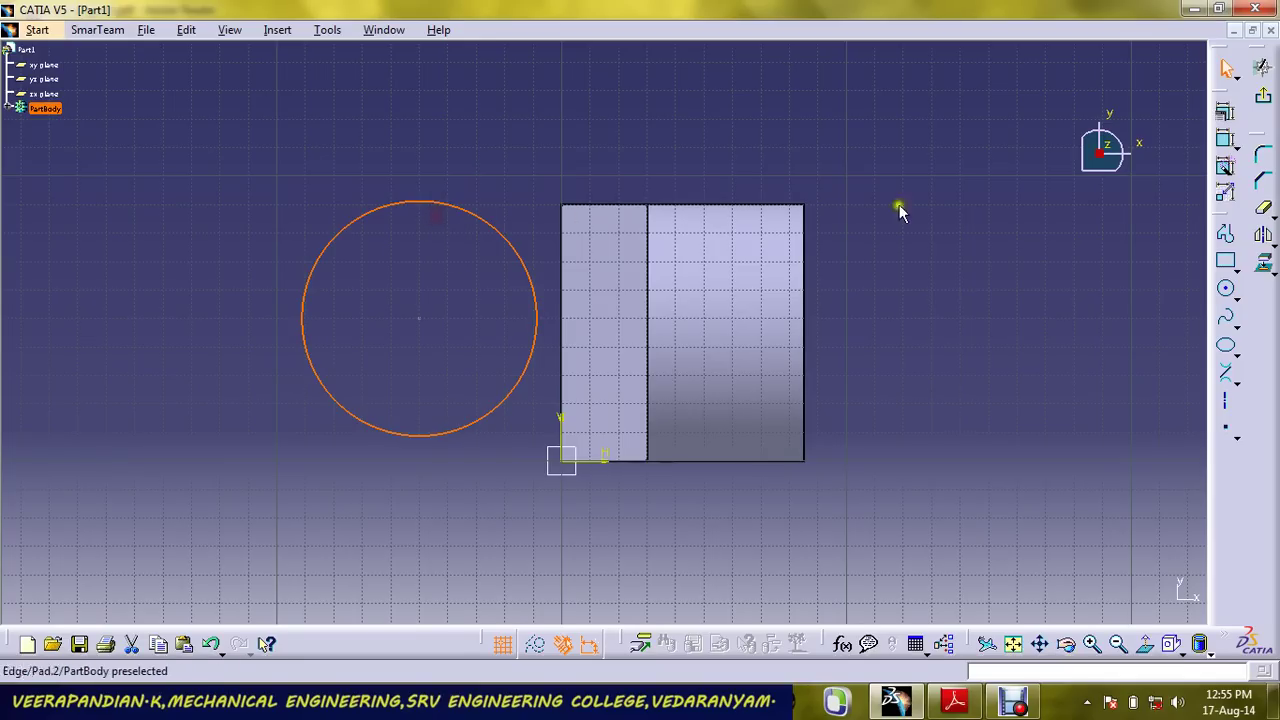
Dimension the circle behind the block and set its diameter to 76 mm.
left_click(1225, 140)
left_click(632, 140)
double_click(624, 138)
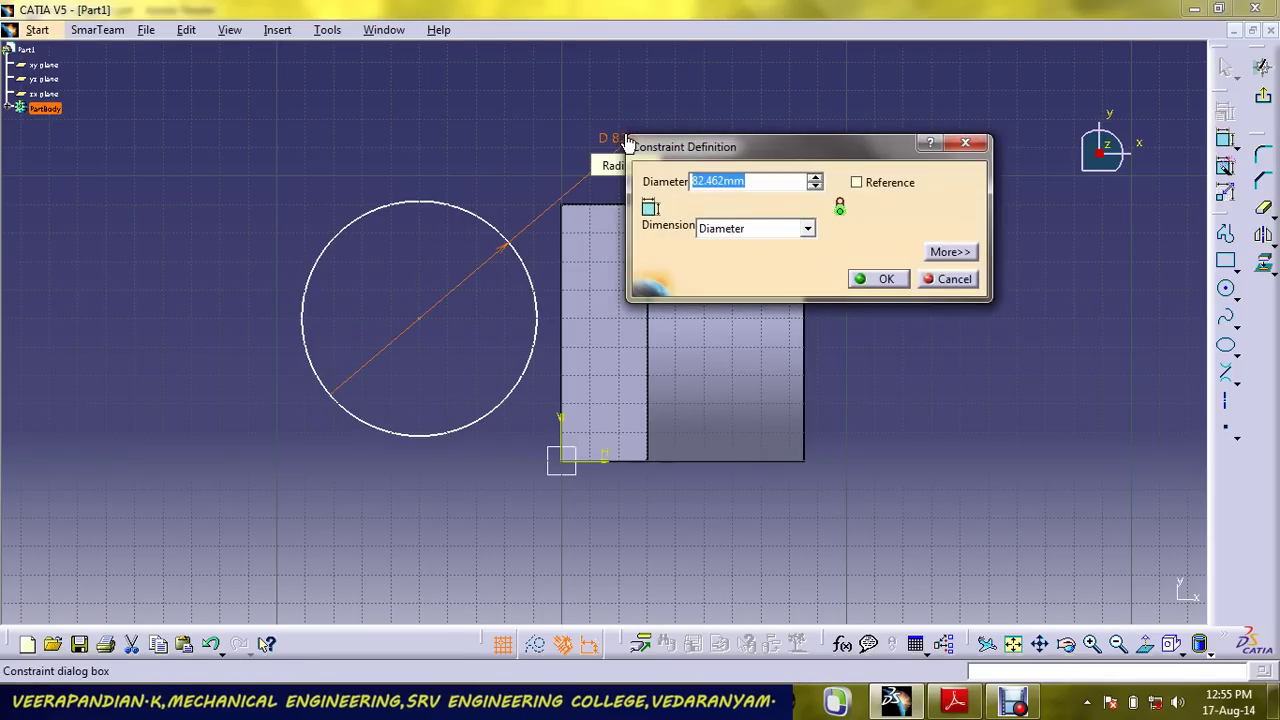
left_click(889, 279)
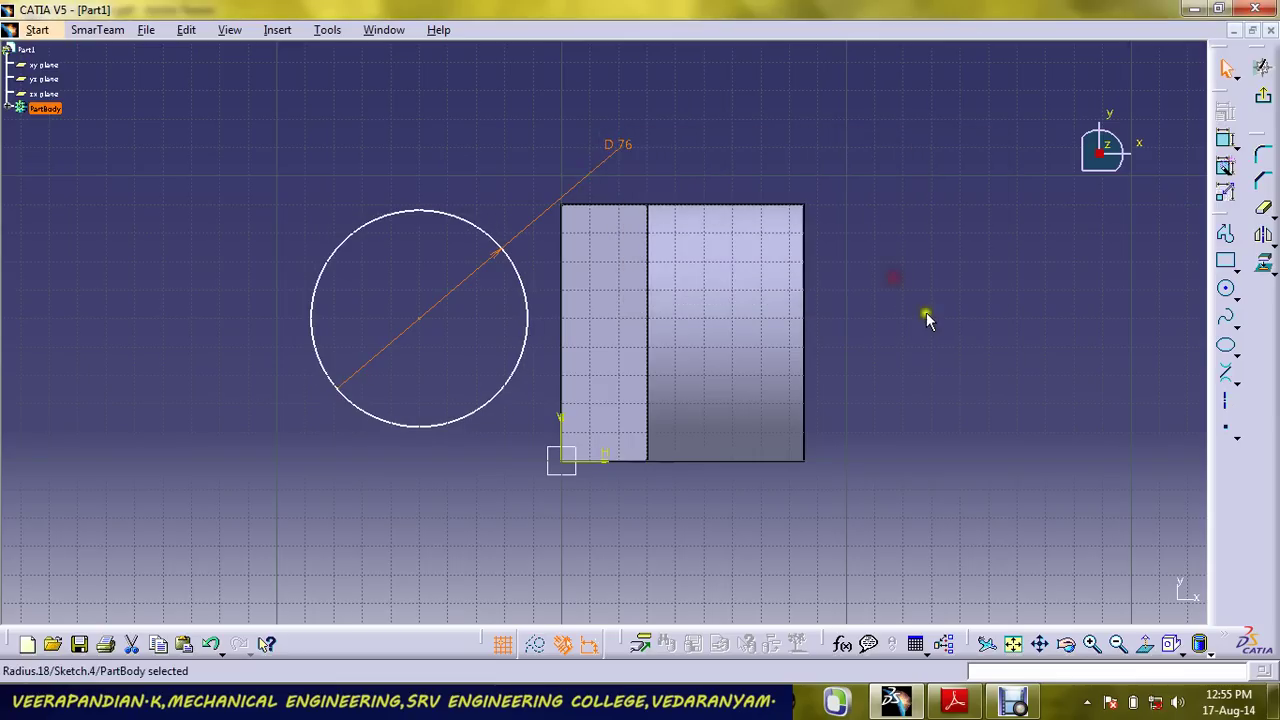
Constrain the 76 mm circle's centre to lie 130 mm from the boss's front edge.
left_click(1210, 140)
left_click(418, 319)
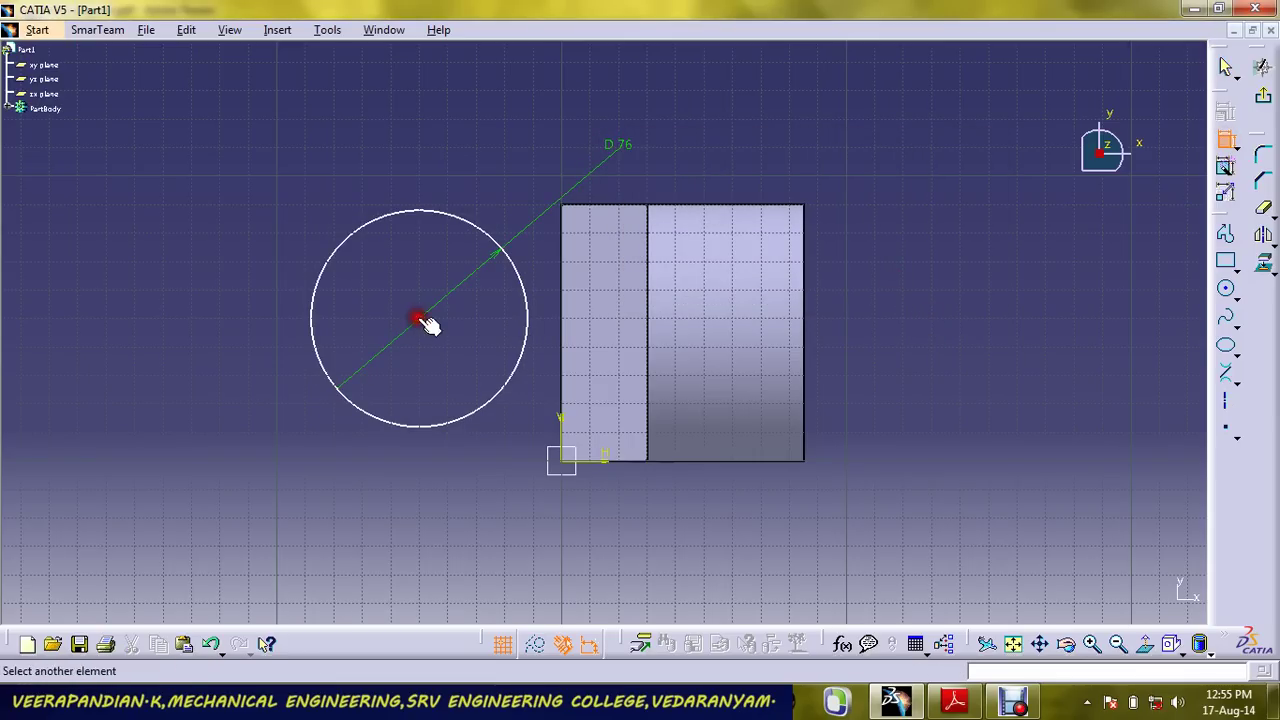
left_click(802, 320)
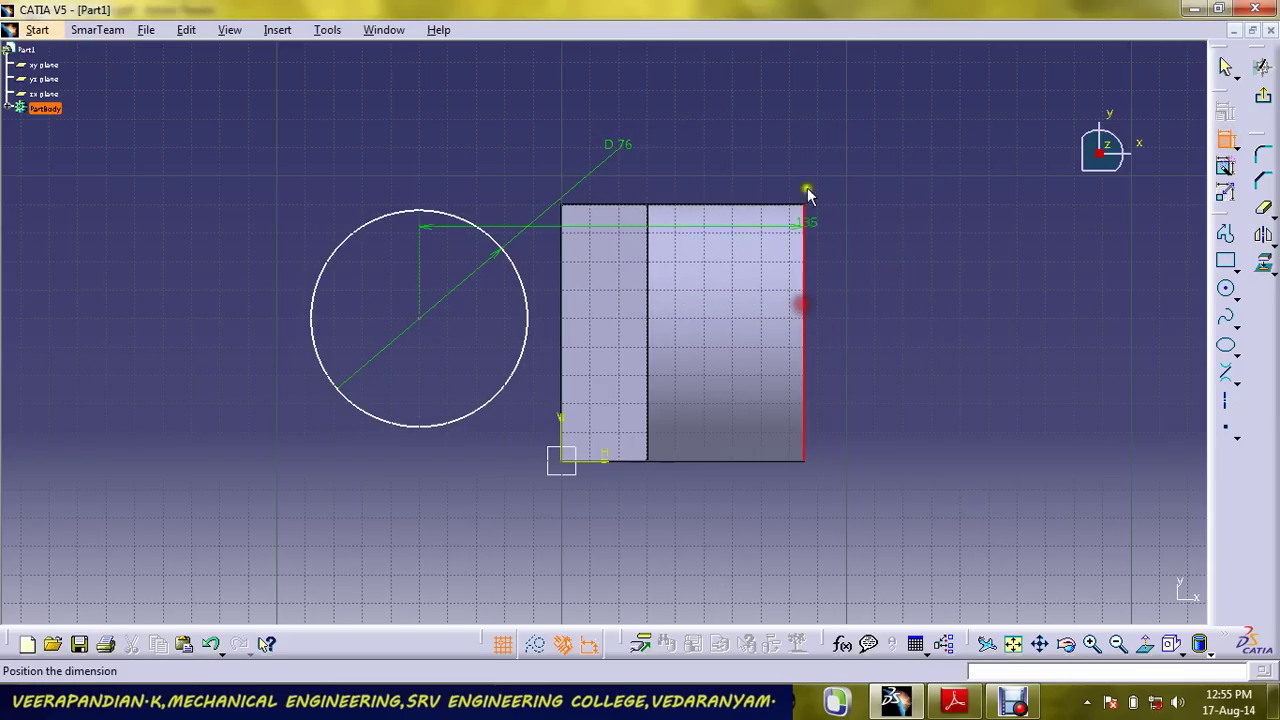
left_click(785, 110)
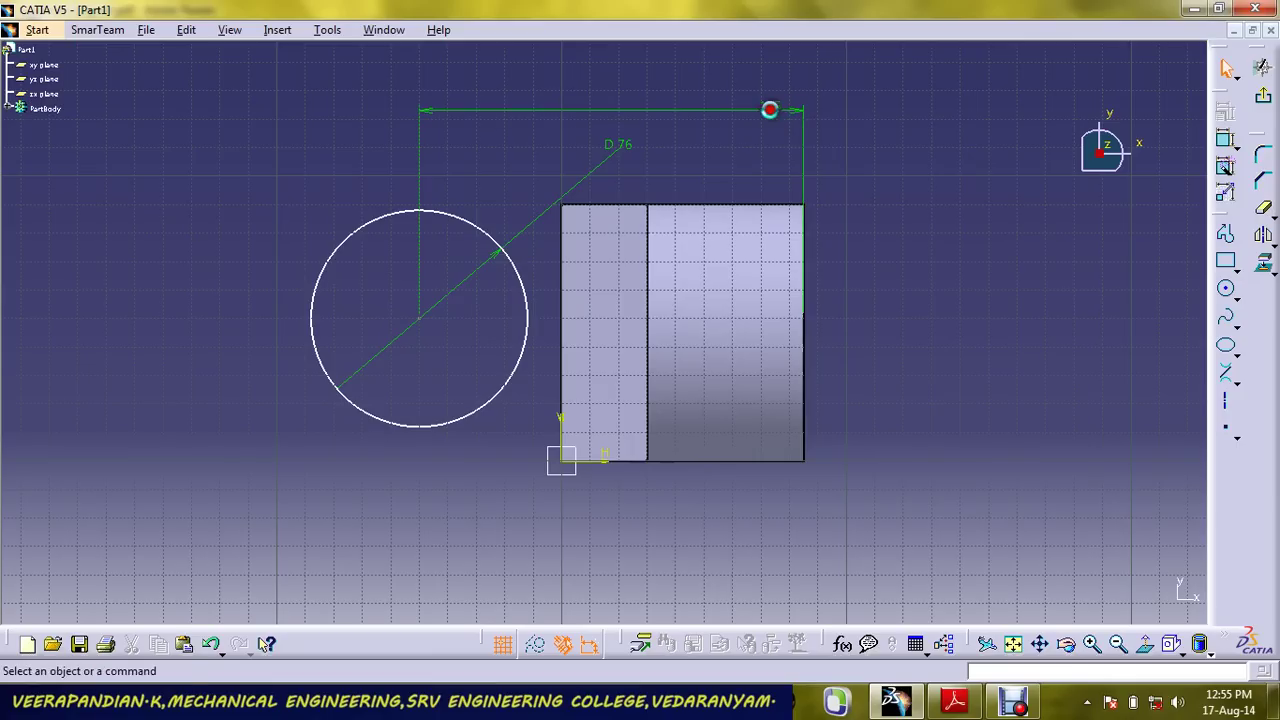
double_click(768, 105)
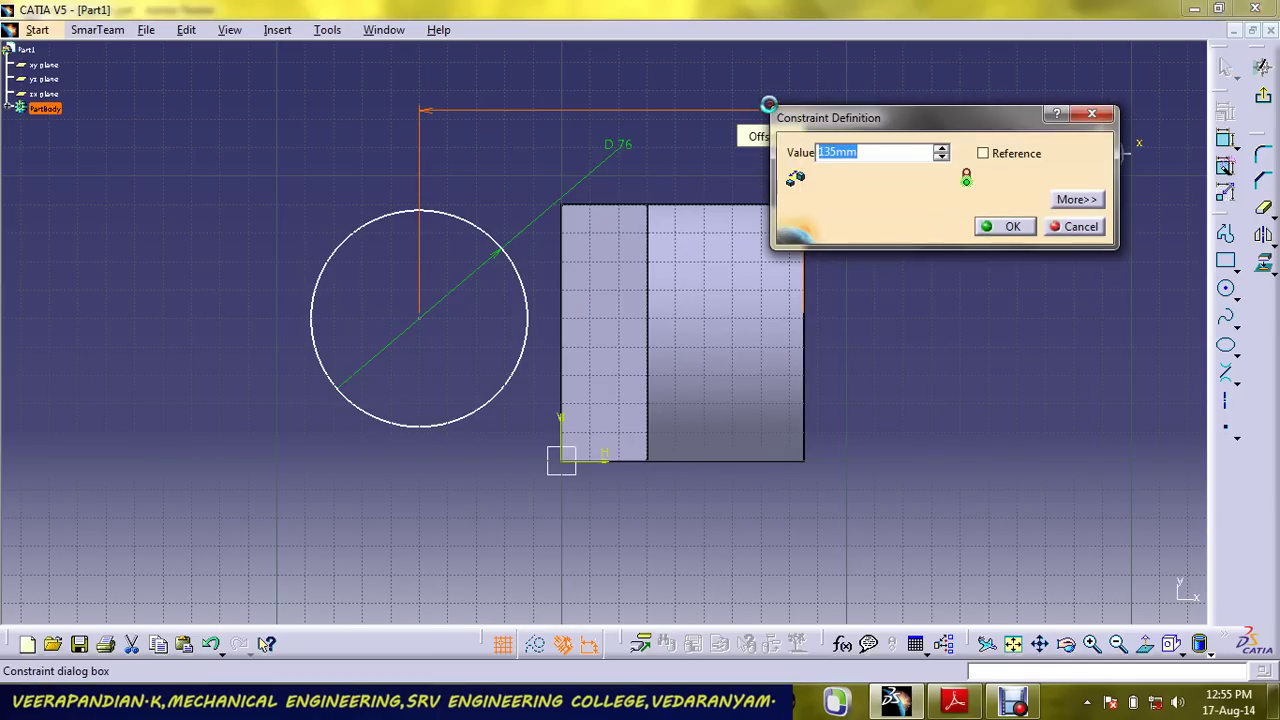
left_click(1007, 227)
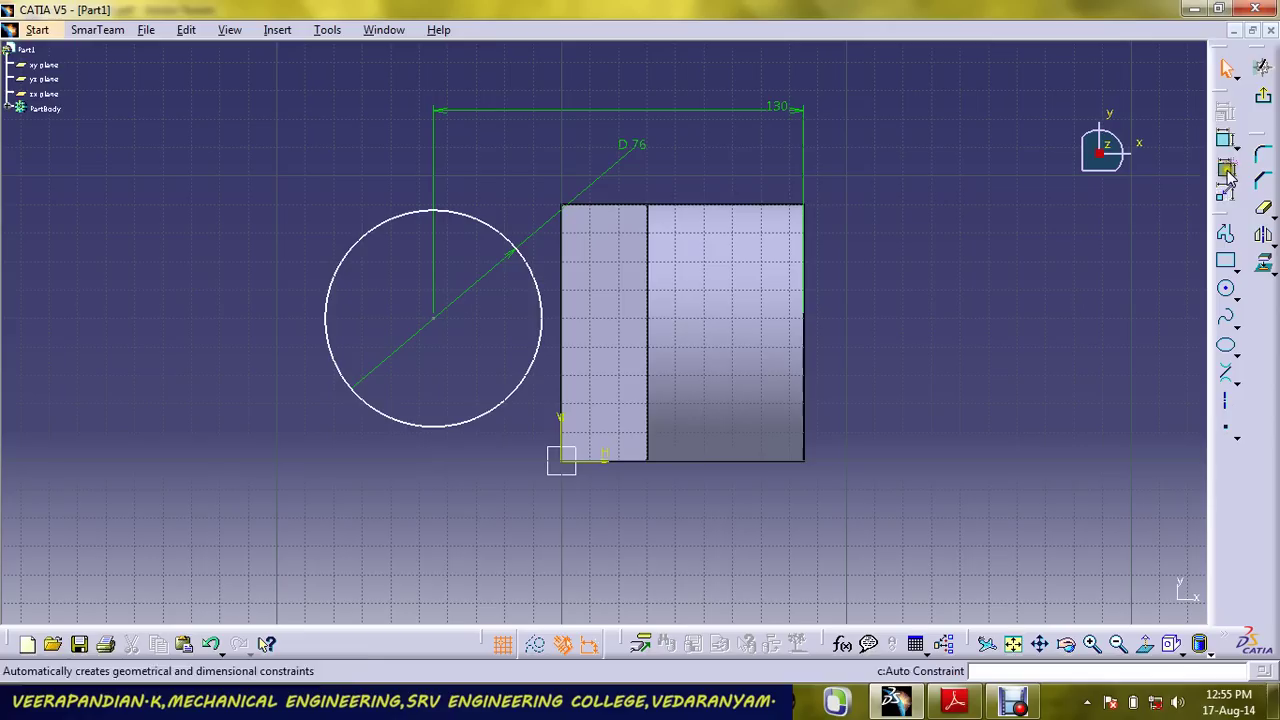
Constrain the 76 mm circle's centre to lie 45 mm from the block's upper edge in the sketch view.
left_click(1225, 140)
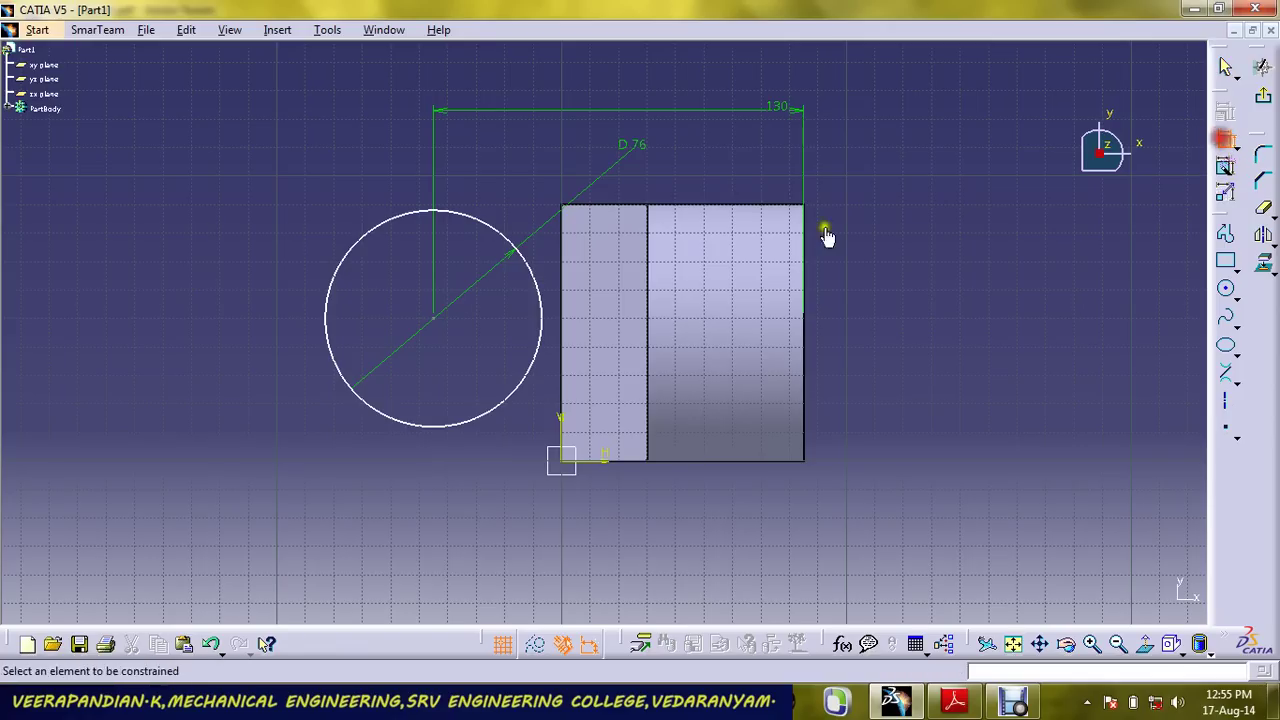
left_click(435, 321)
left_click(640, 207)
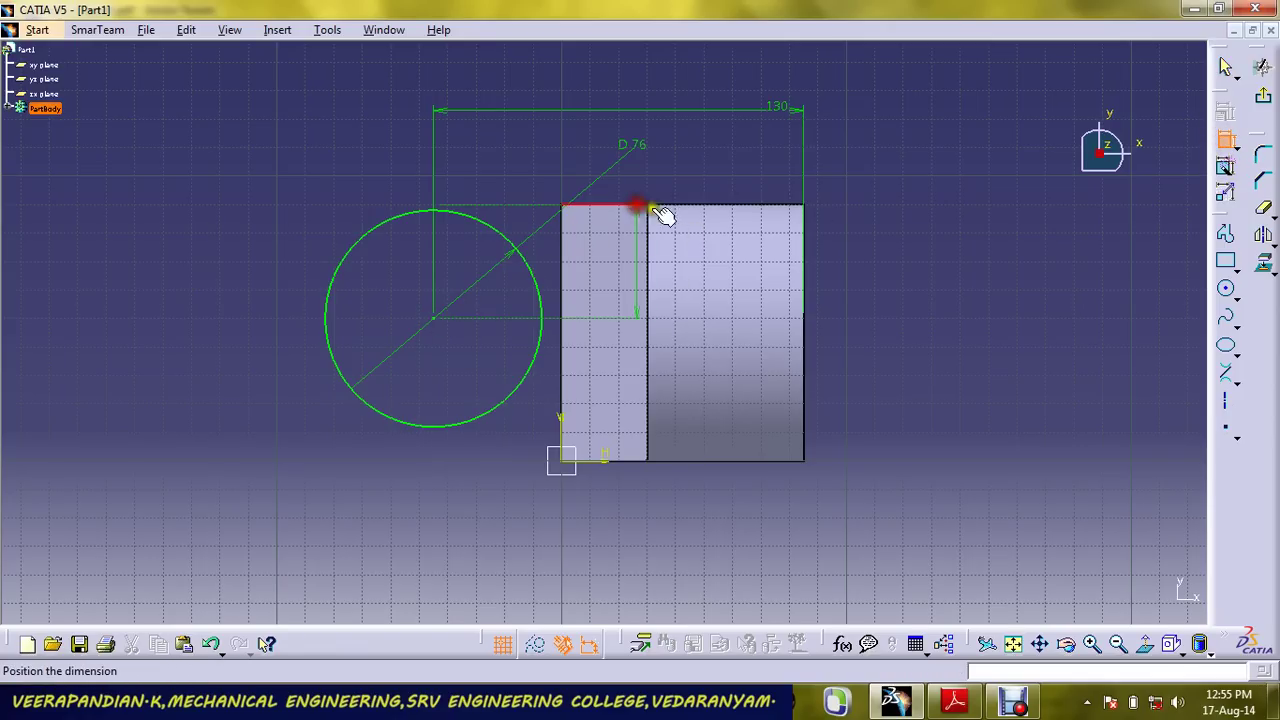
left_click(918, 228)
double_click(918, 228)
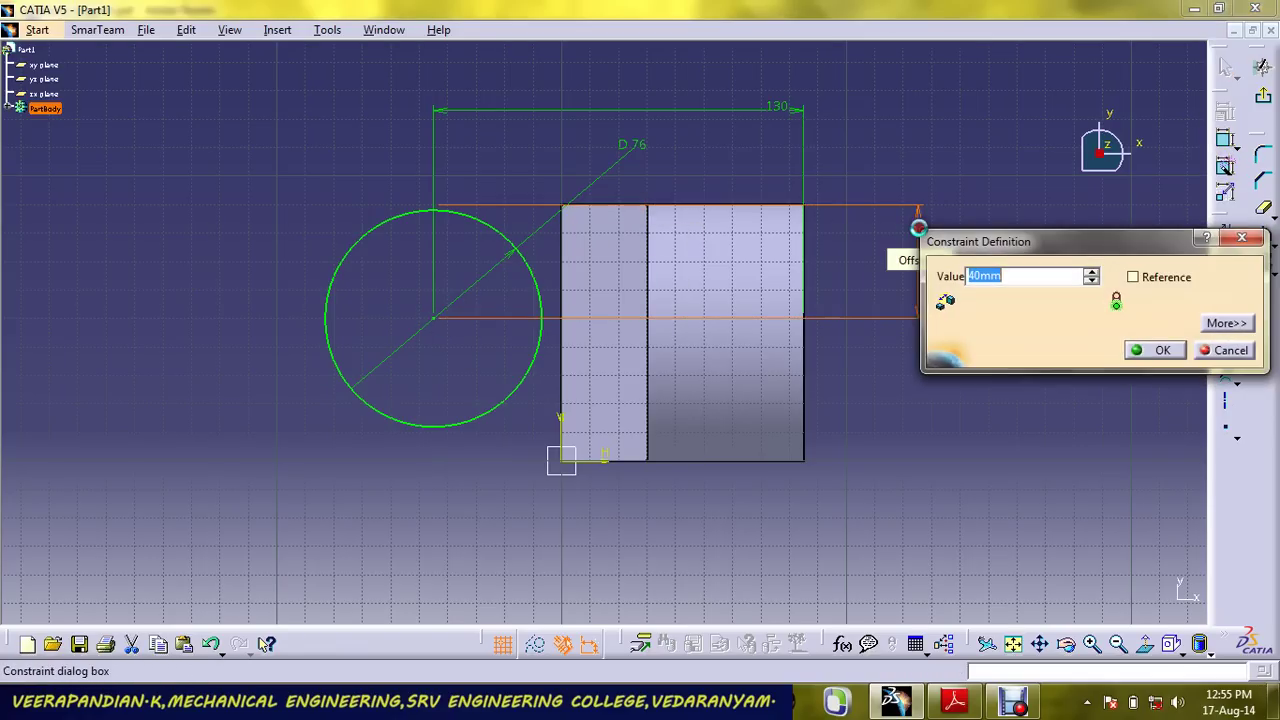
type("45")
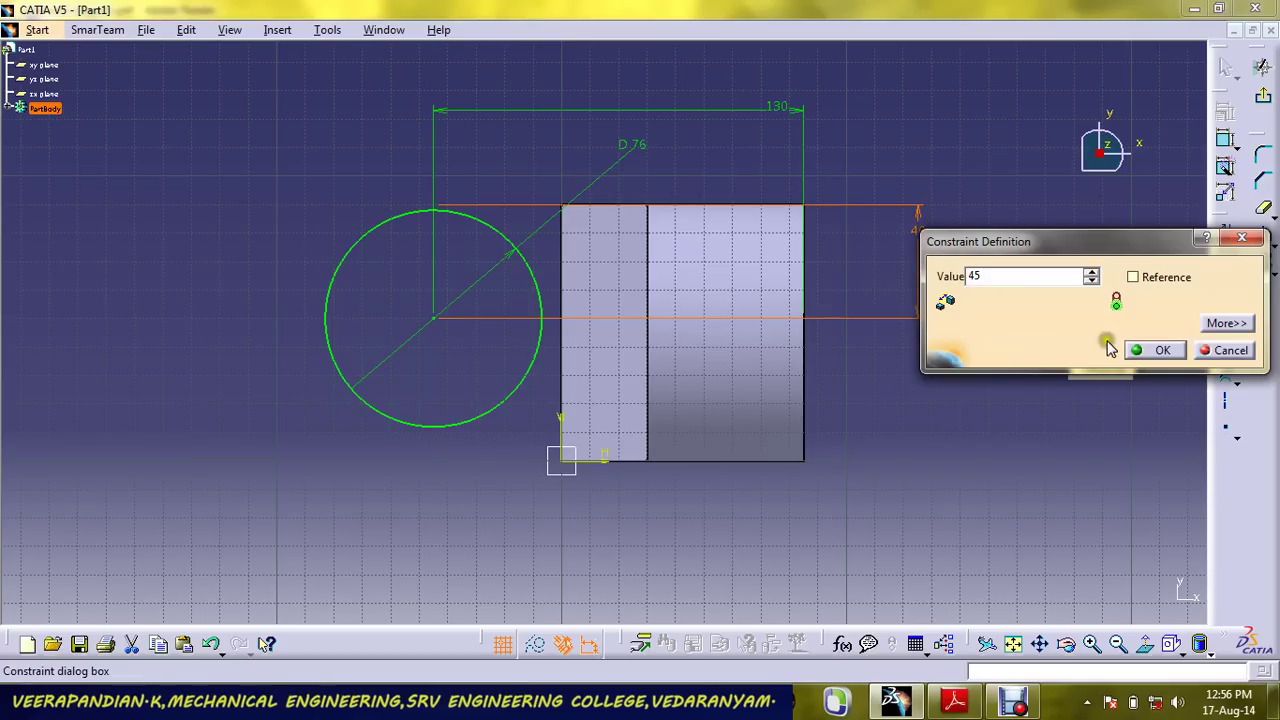
left_click(1155, 351)
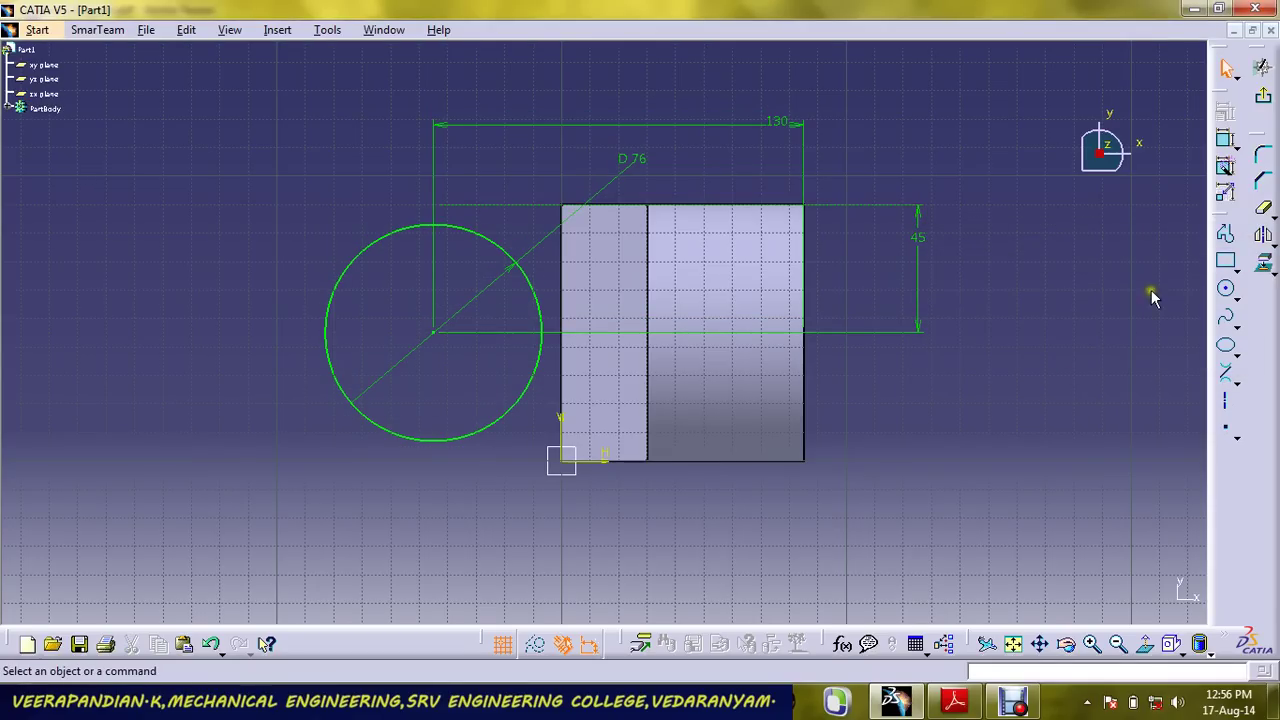
Draw a smaller circle on the 76 mm circle's centre and set its diameter to 30 mm.
left_click(1226, 288)
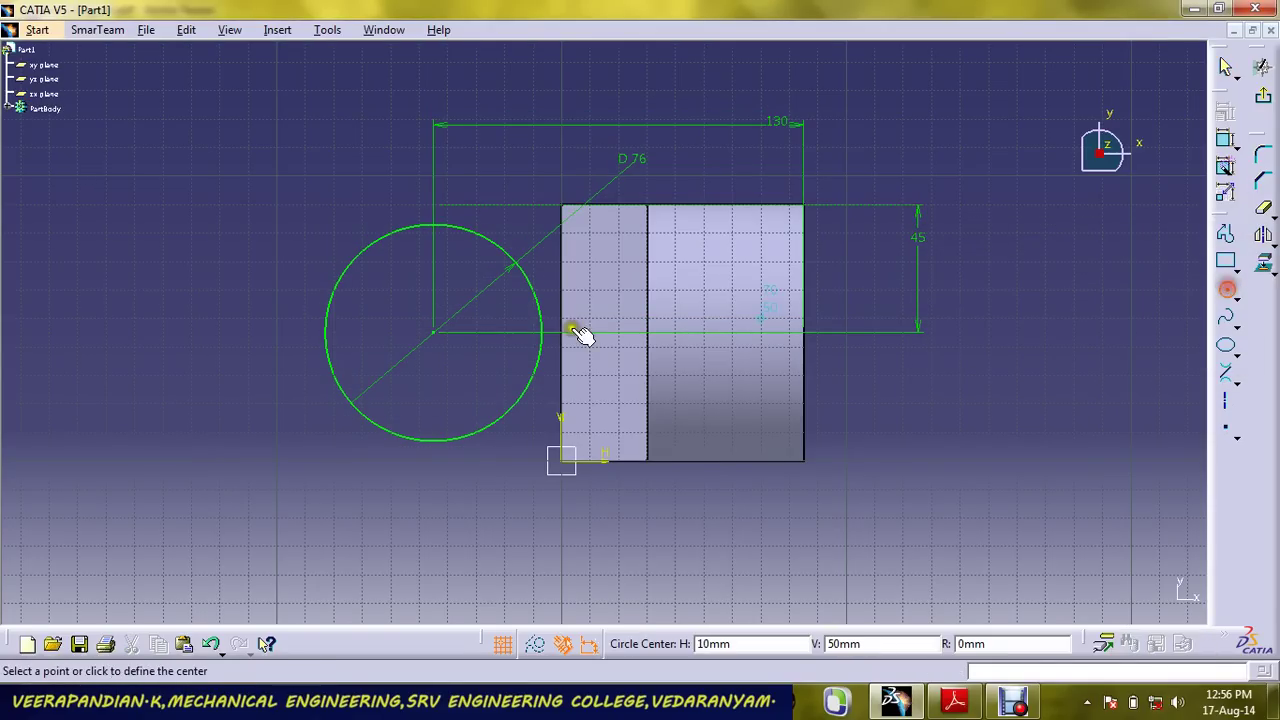
left_click(433, 332)
left_click(452, 281)
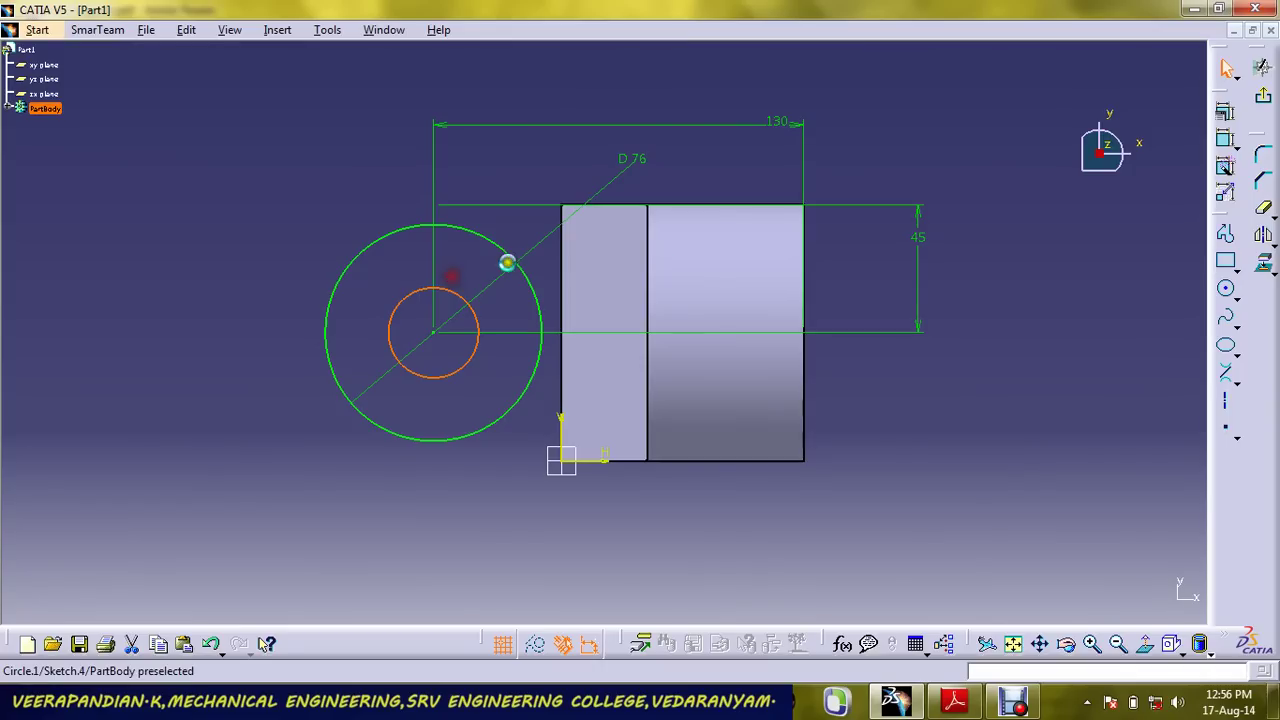
left_click(1225, 139)
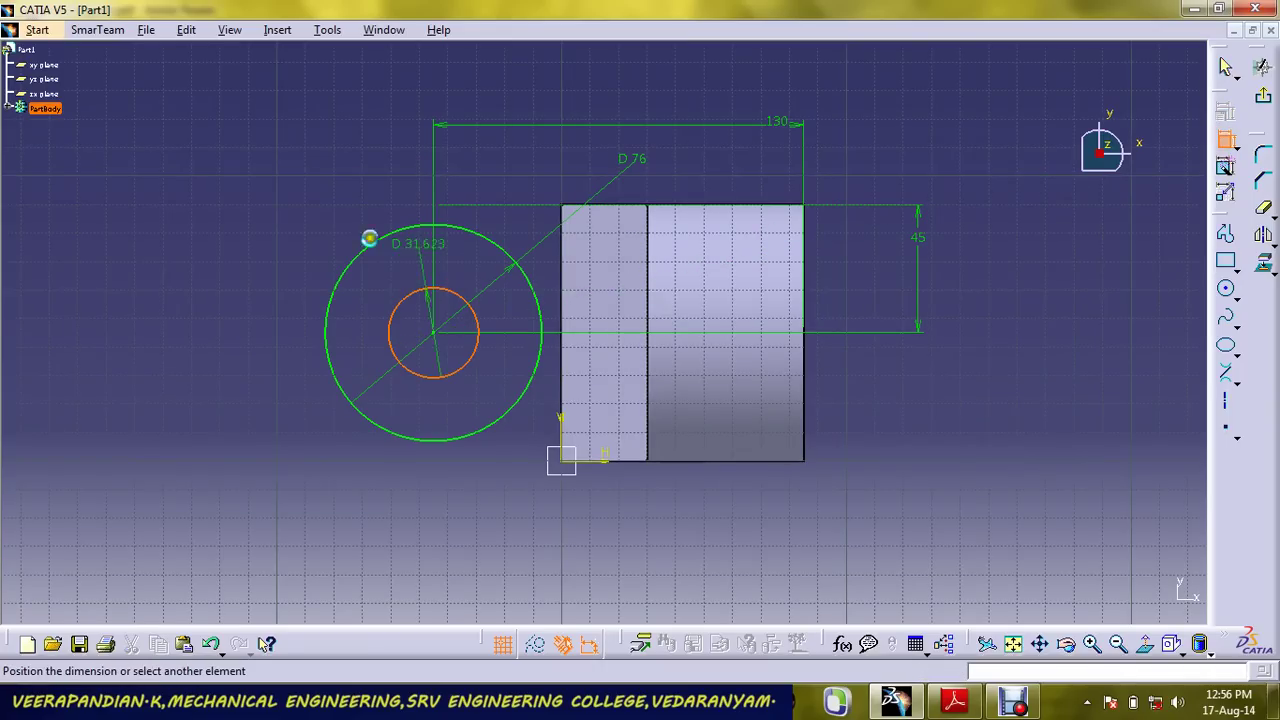
left_click(345, 205)
double_click(350, 203)
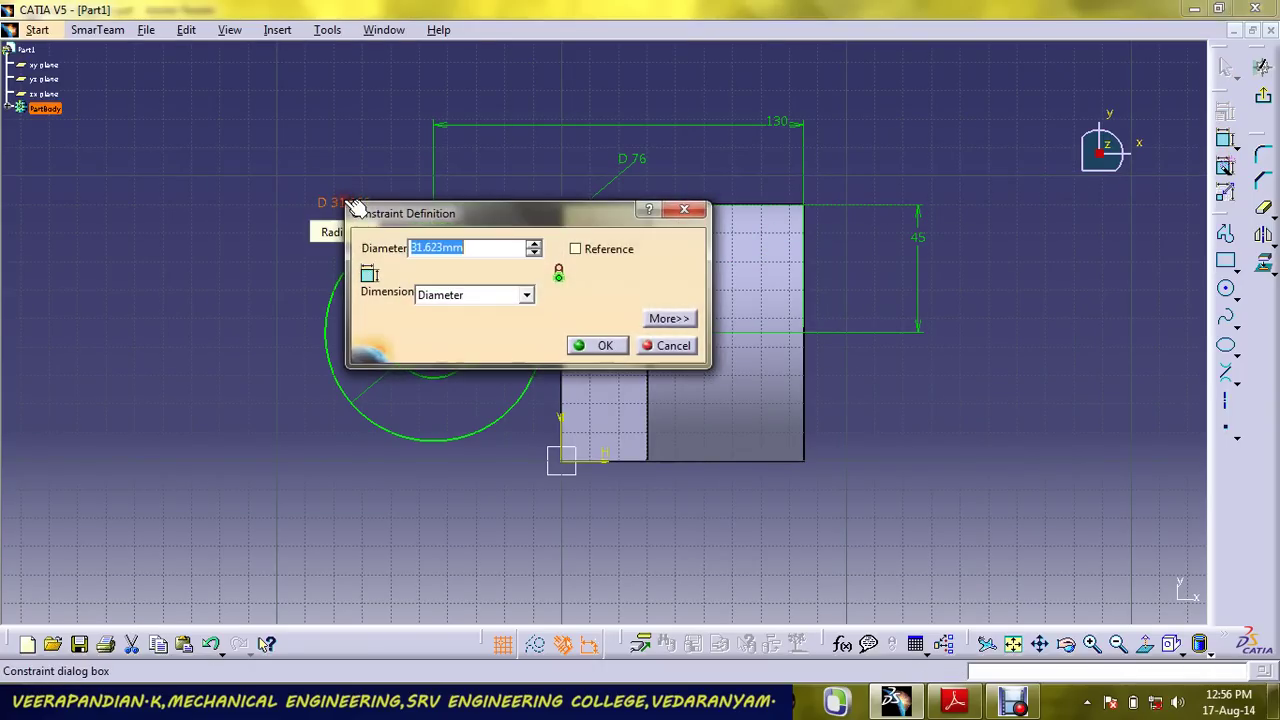
type("30")
left_click(606, 346)
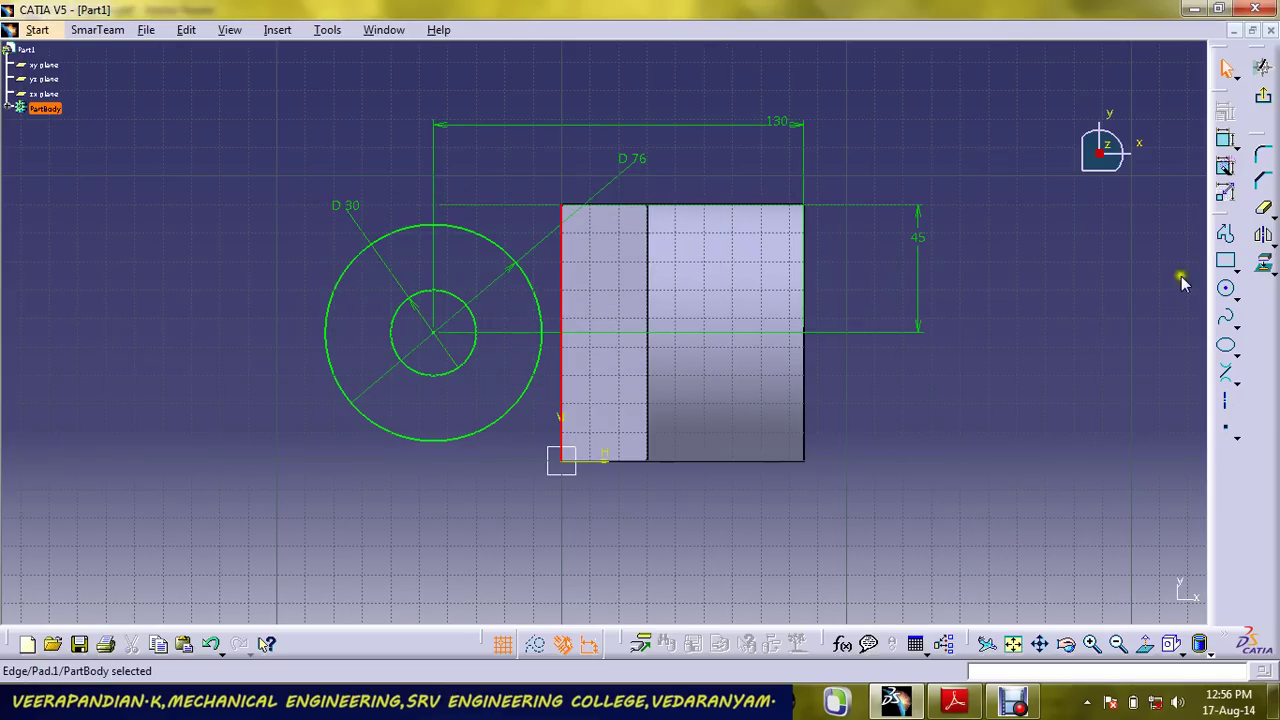
Project the block's rear edge, nearest the two circles, into the sketch.
left_click(1255, 238)
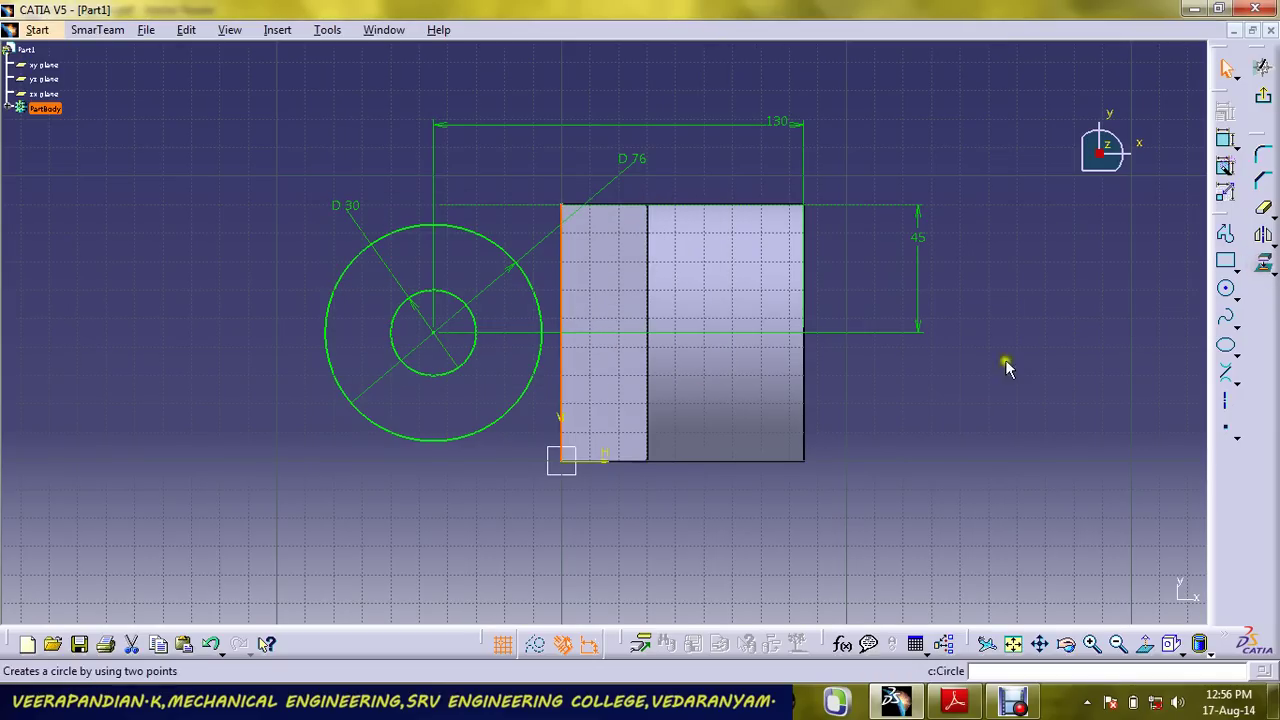
Draw two bi-tangent lines joining the 76 mm circle to both ends of the block's projected rear edge.
key("Escape")
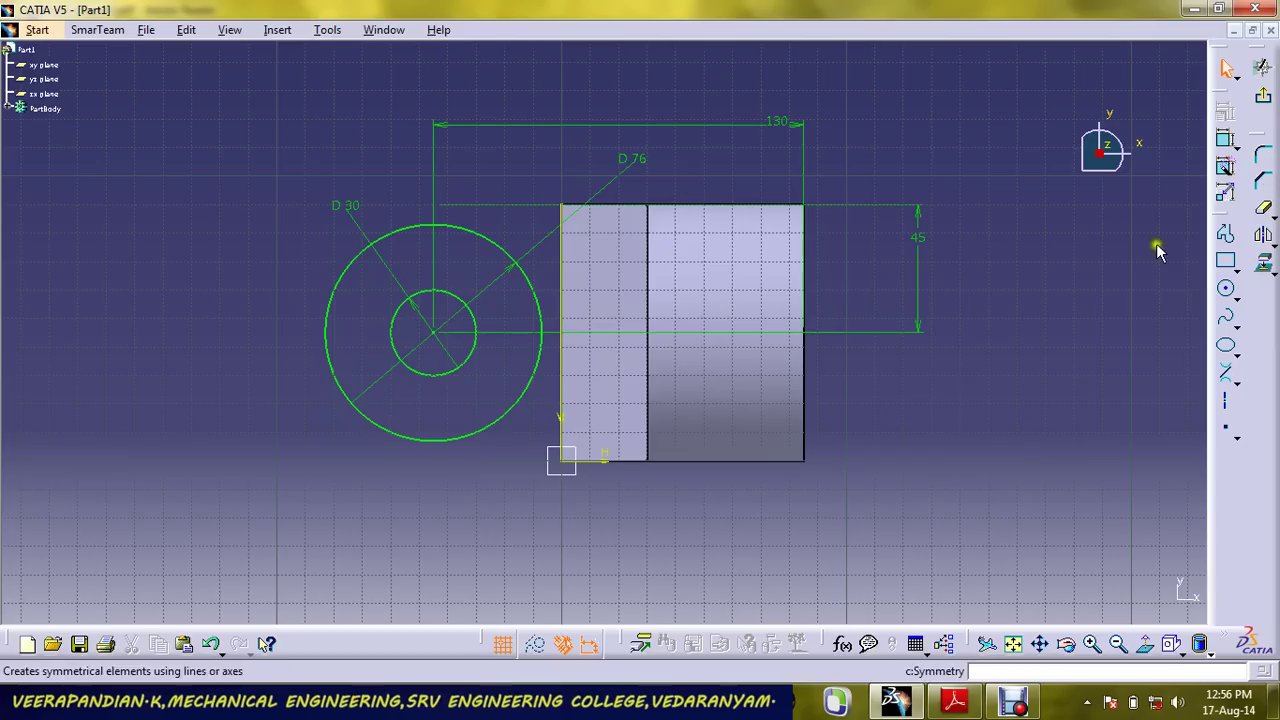
left_click(1227, 373)
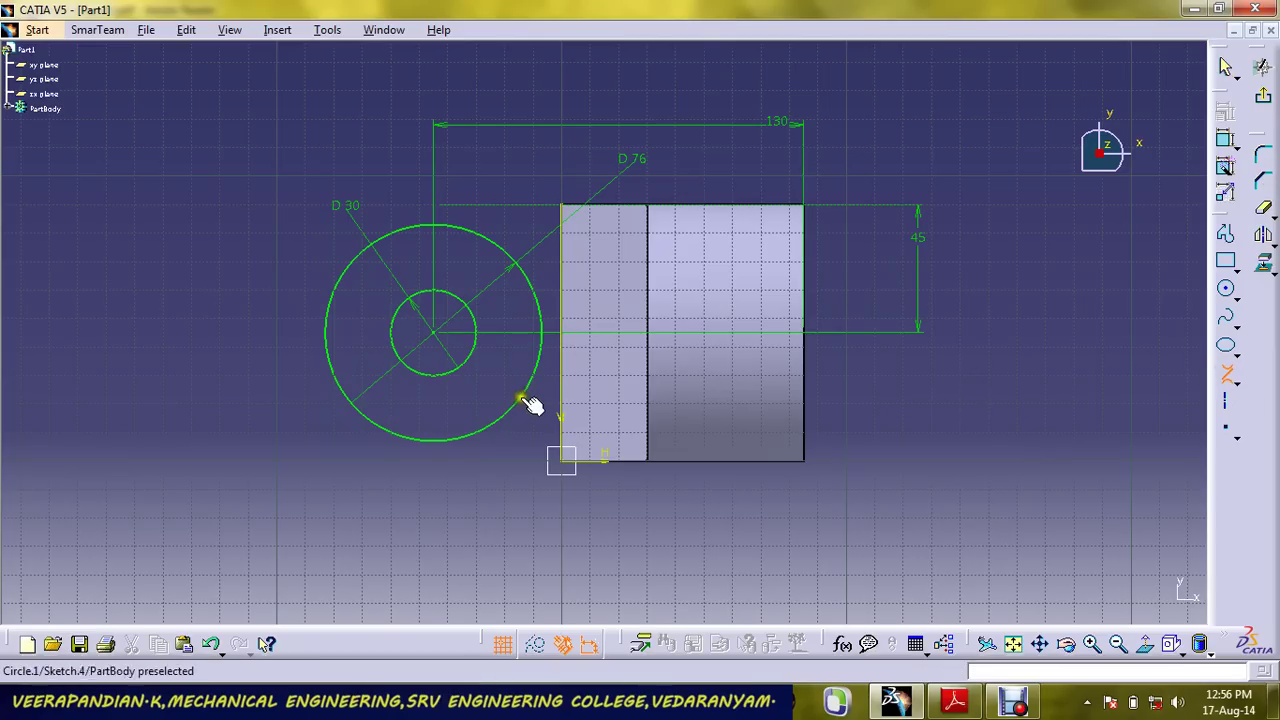
left_click(513, 420)
left_click(568, 458)
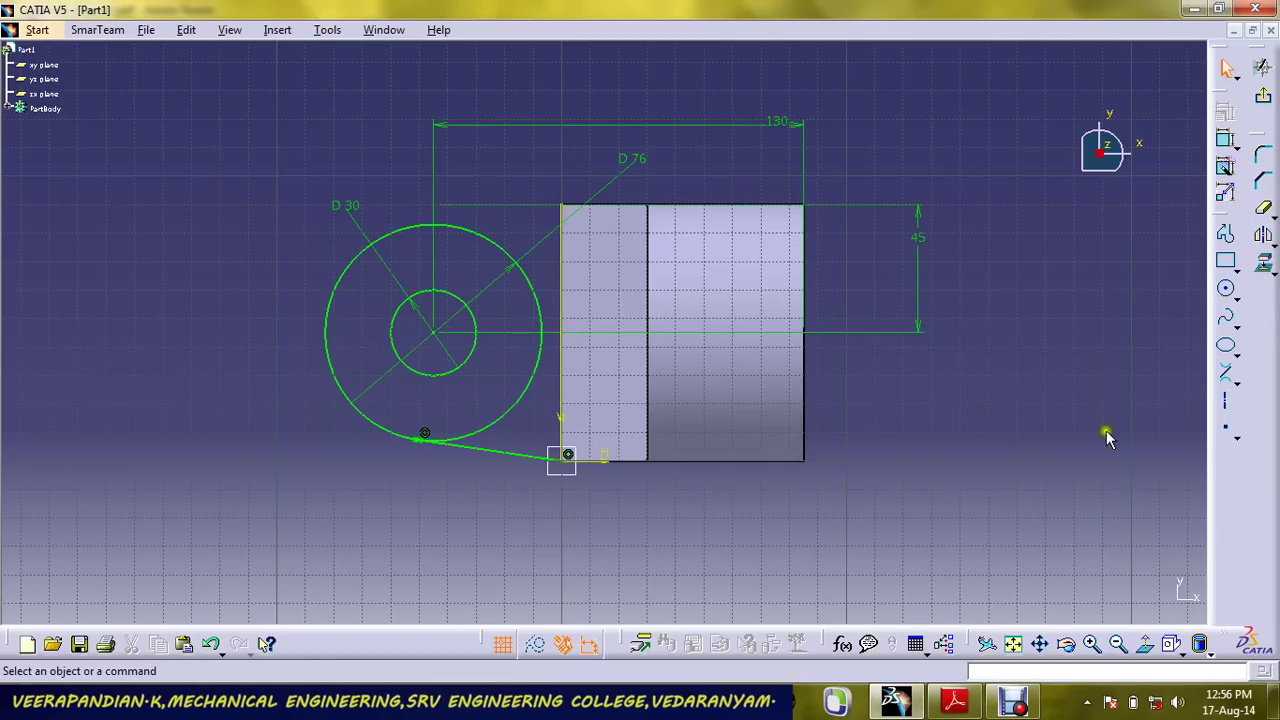
left_click(1226, 372)
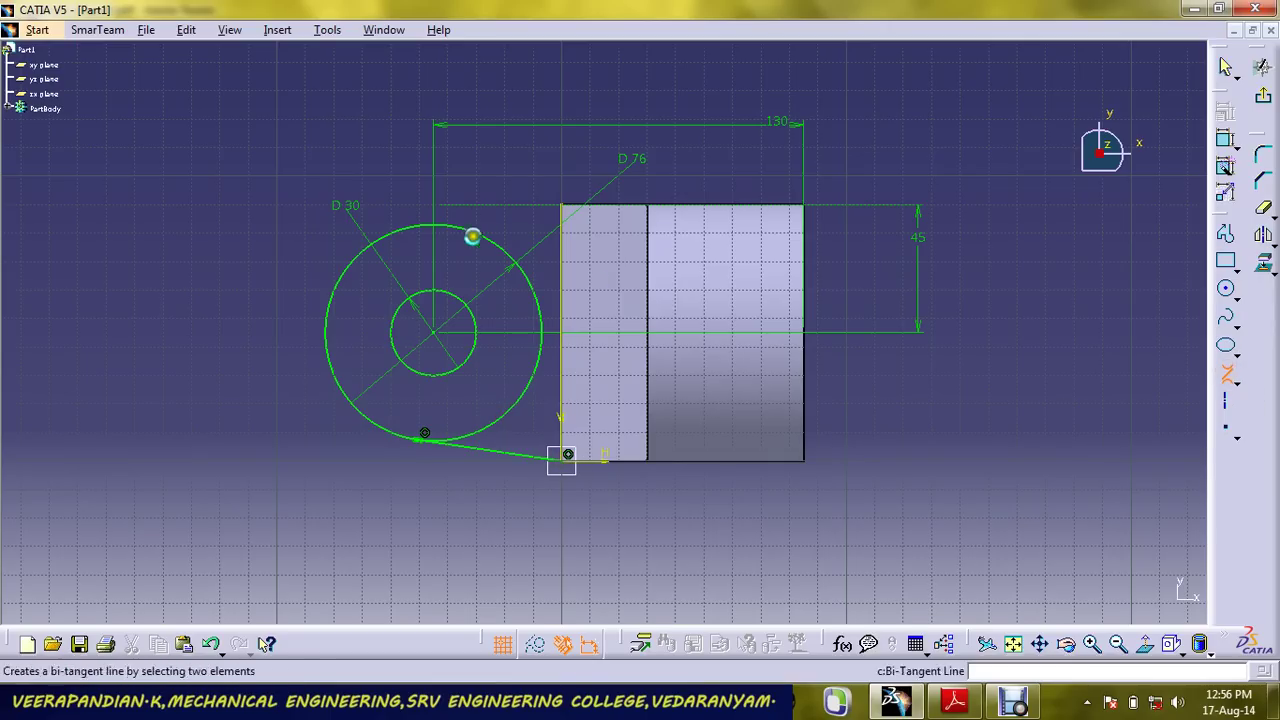
left_click(466, 229)
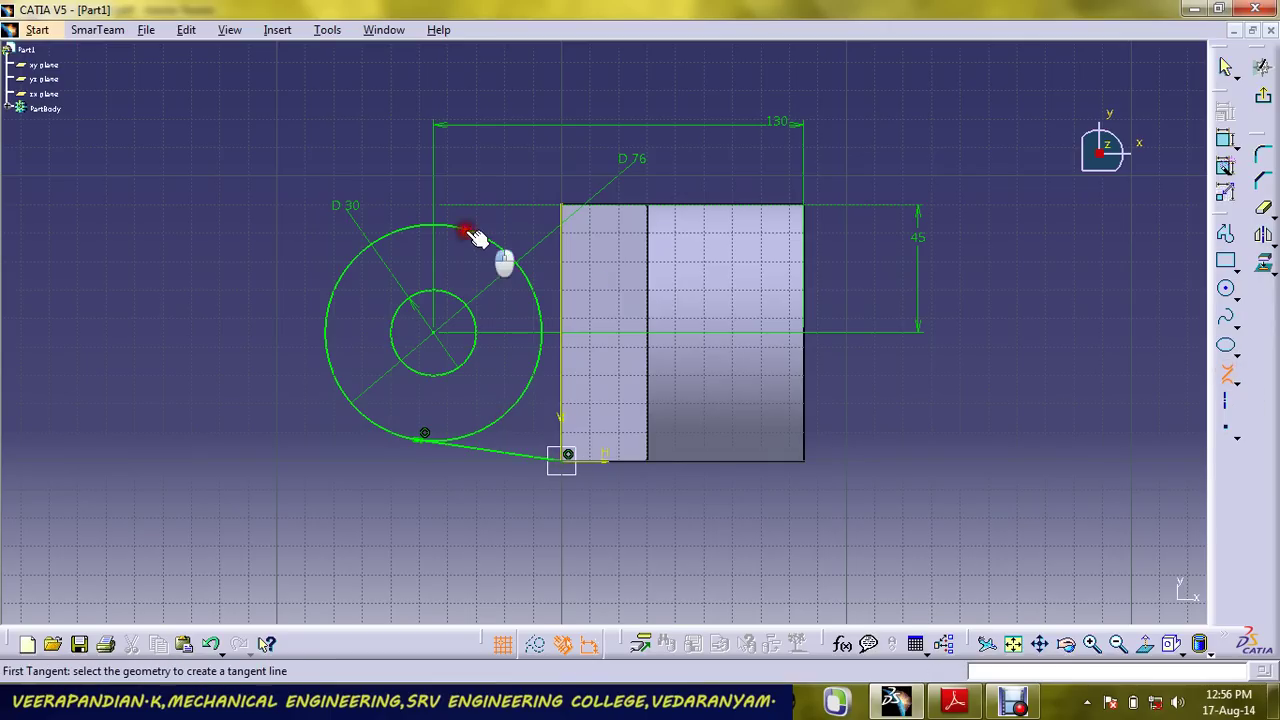
left_click(561, 206)
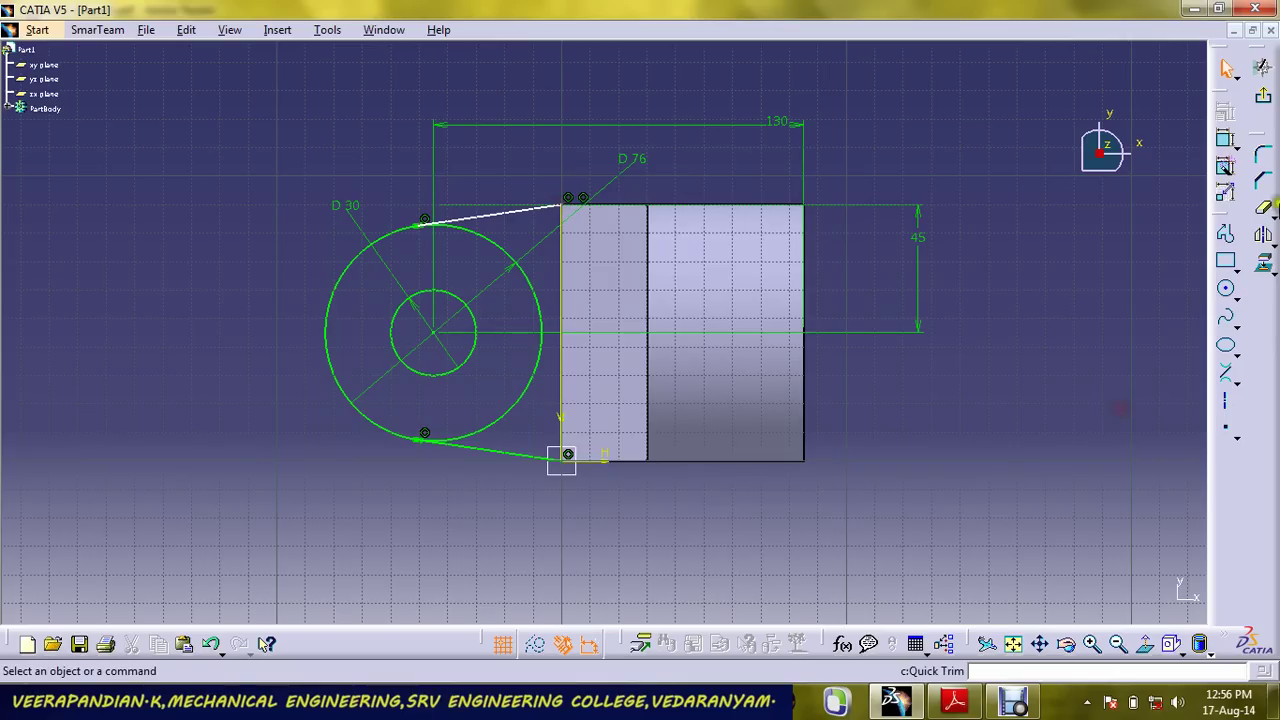
Trim away the inner arc of the 76 mm circle between the two tangent lines and exit the sketch.
left_click(1265, 209)
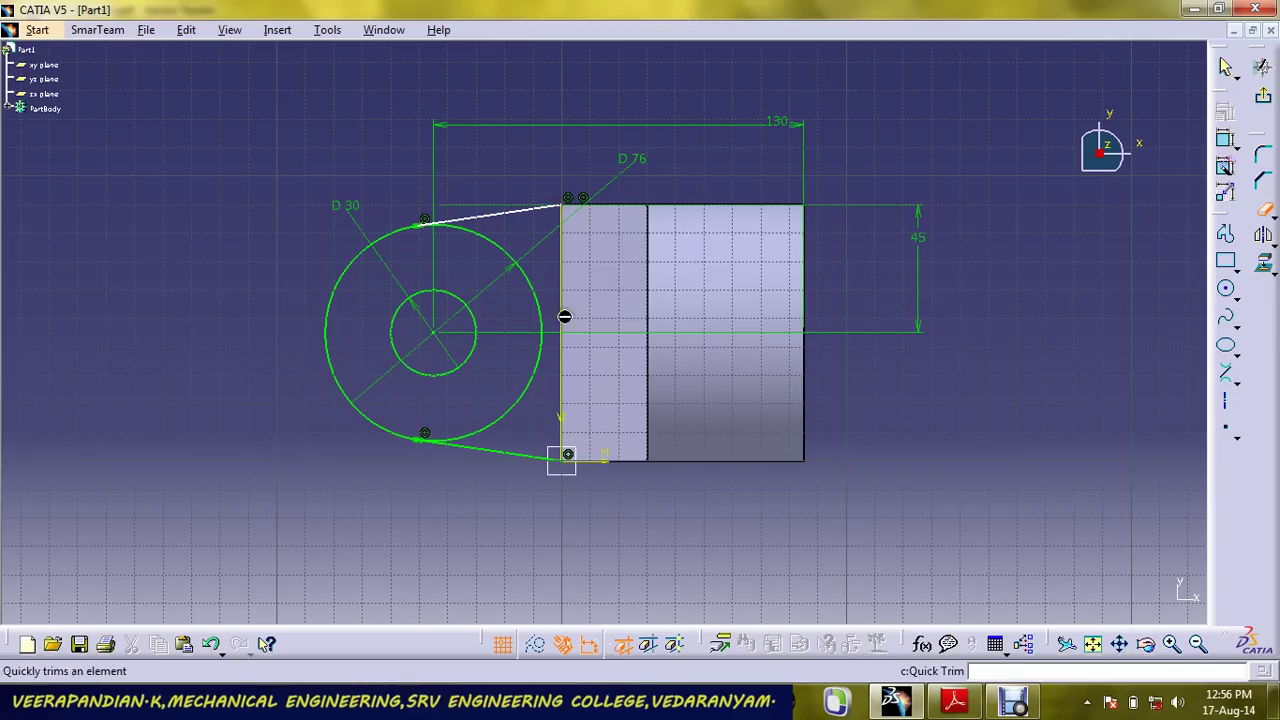
left_click(542, 308)
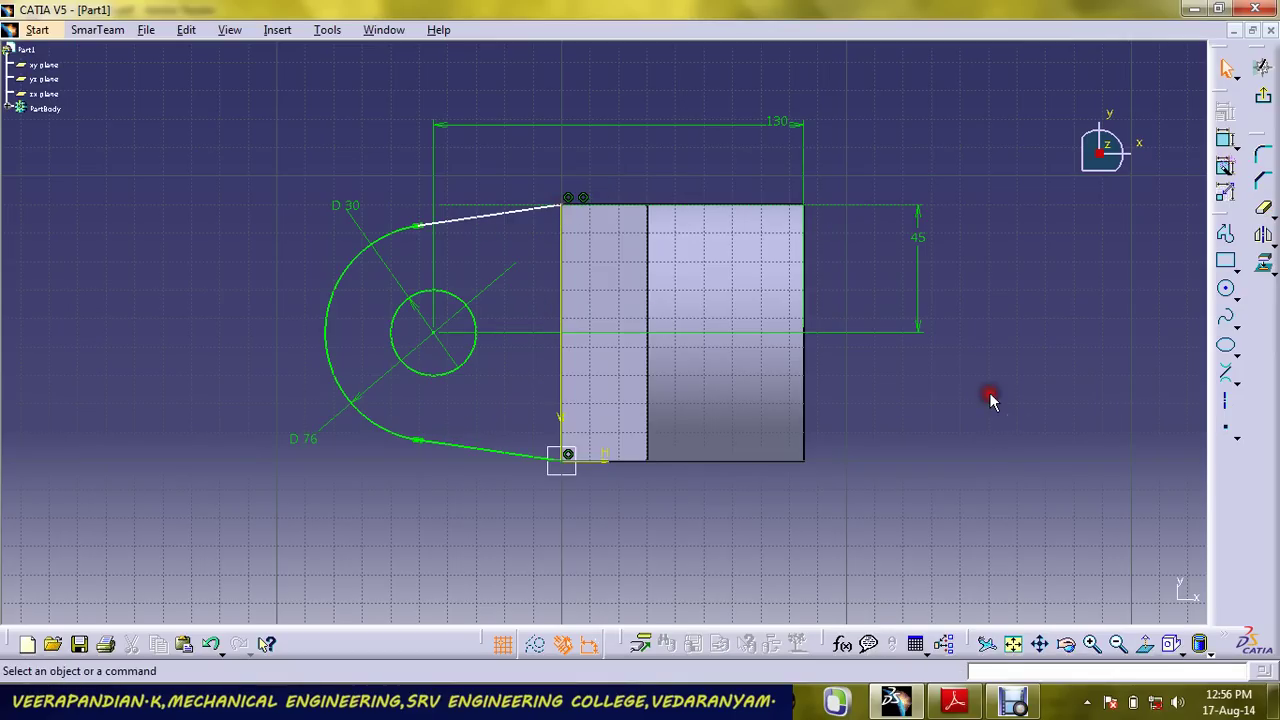
left_click(1263, 96)
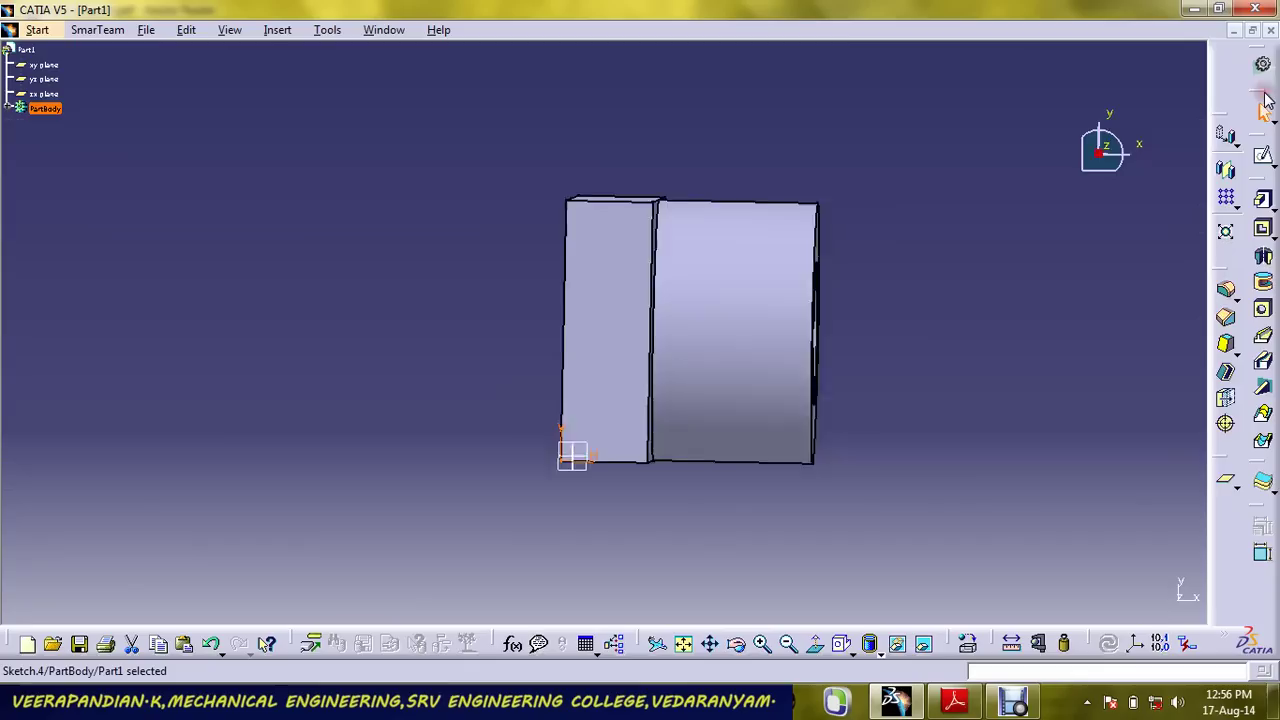
Pad the eye profile 30 mm in the reversed direction, alongside the block's rear face.
left_click(1265, 200)
left_click(1034, 533)
double_click(1060, 375)
type("30")
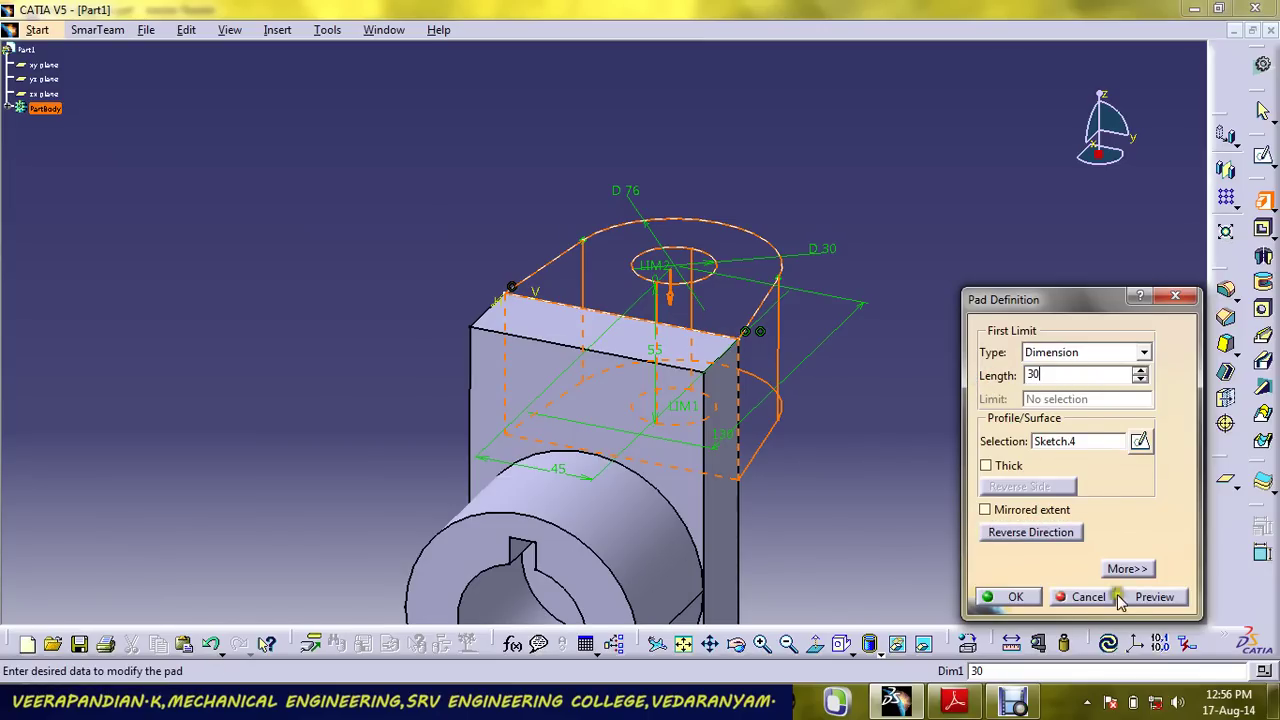
left_click(1030, 597)
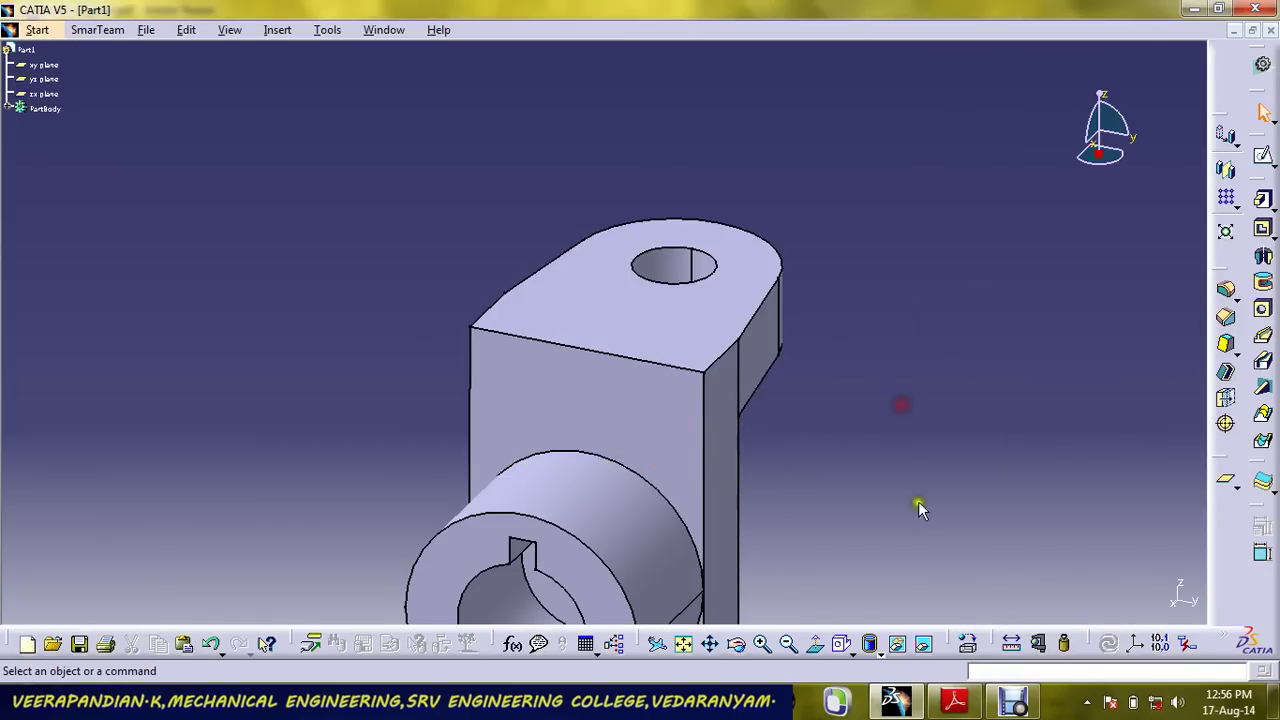
middle_click_drag(895, 437, 979, 299)
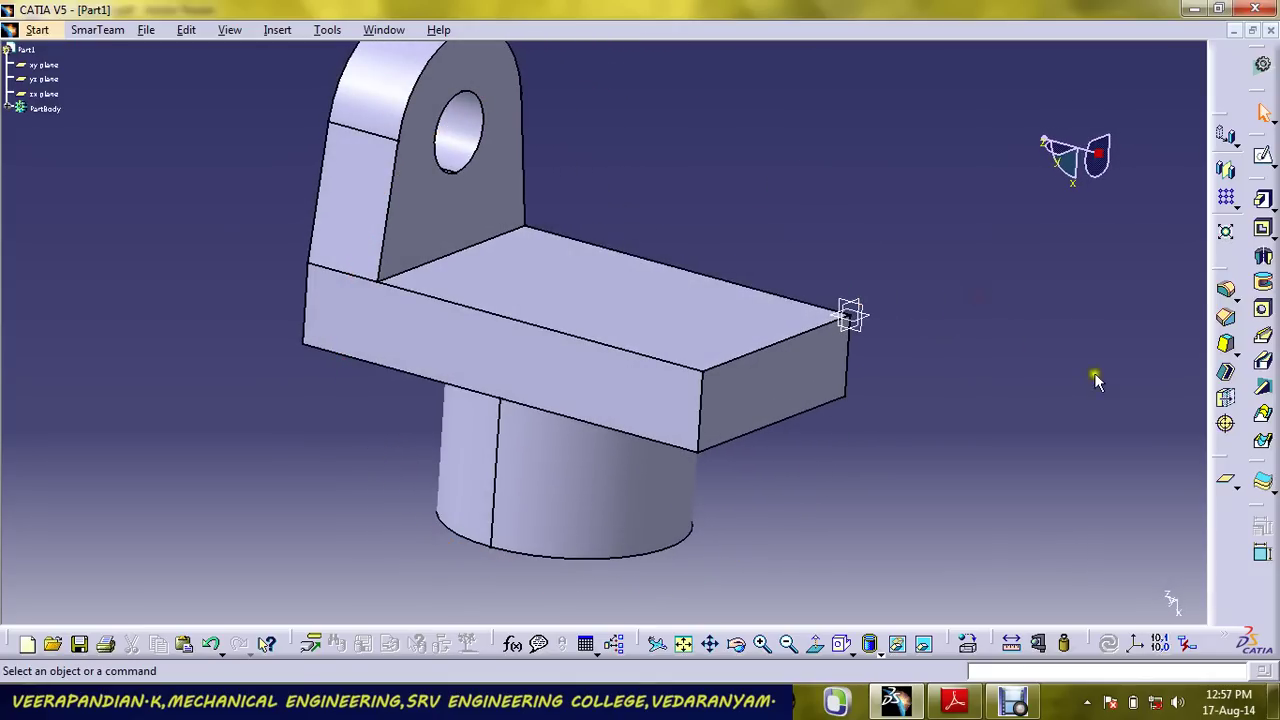
left_click(1229, 483)
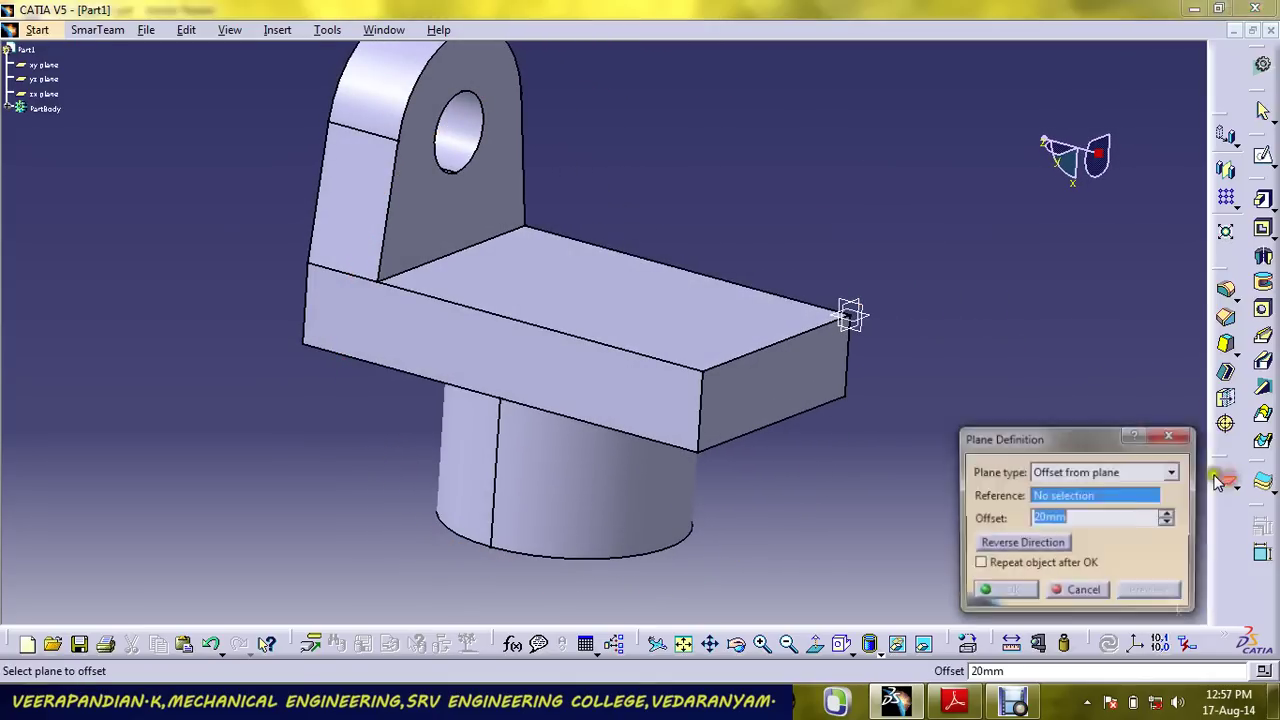
left_click(852, 311)
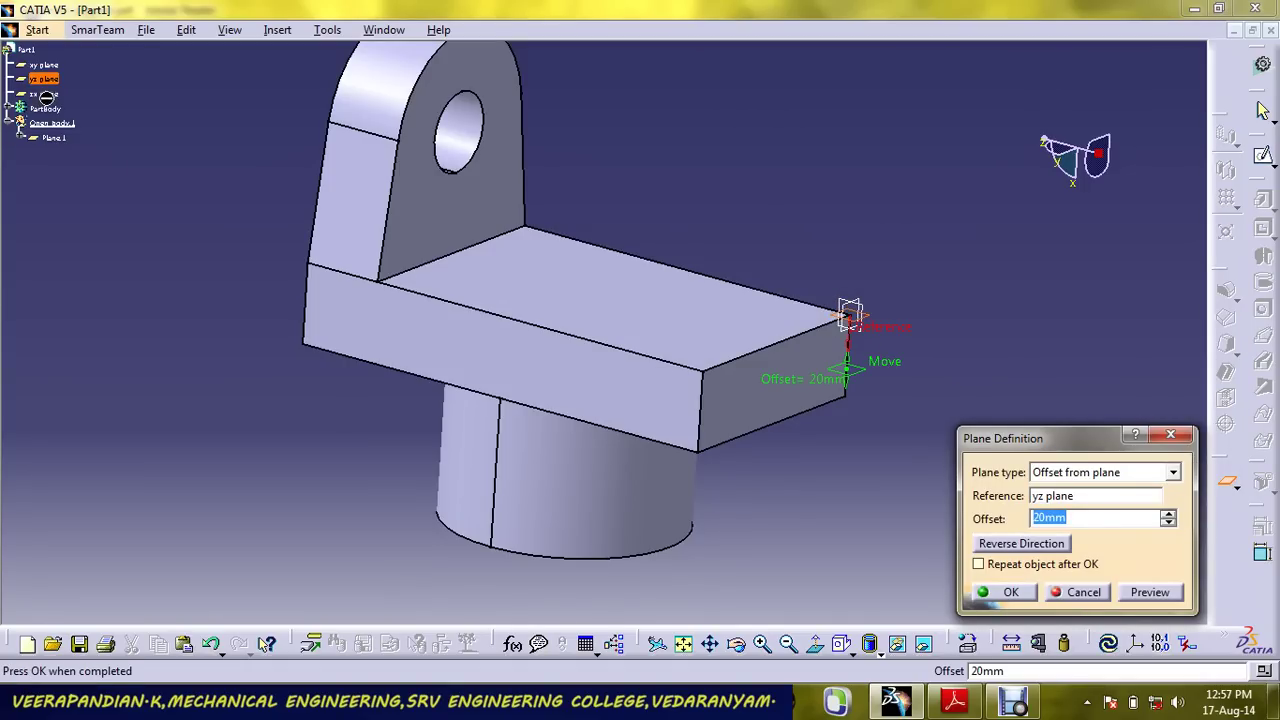
left_click(1093, 594)
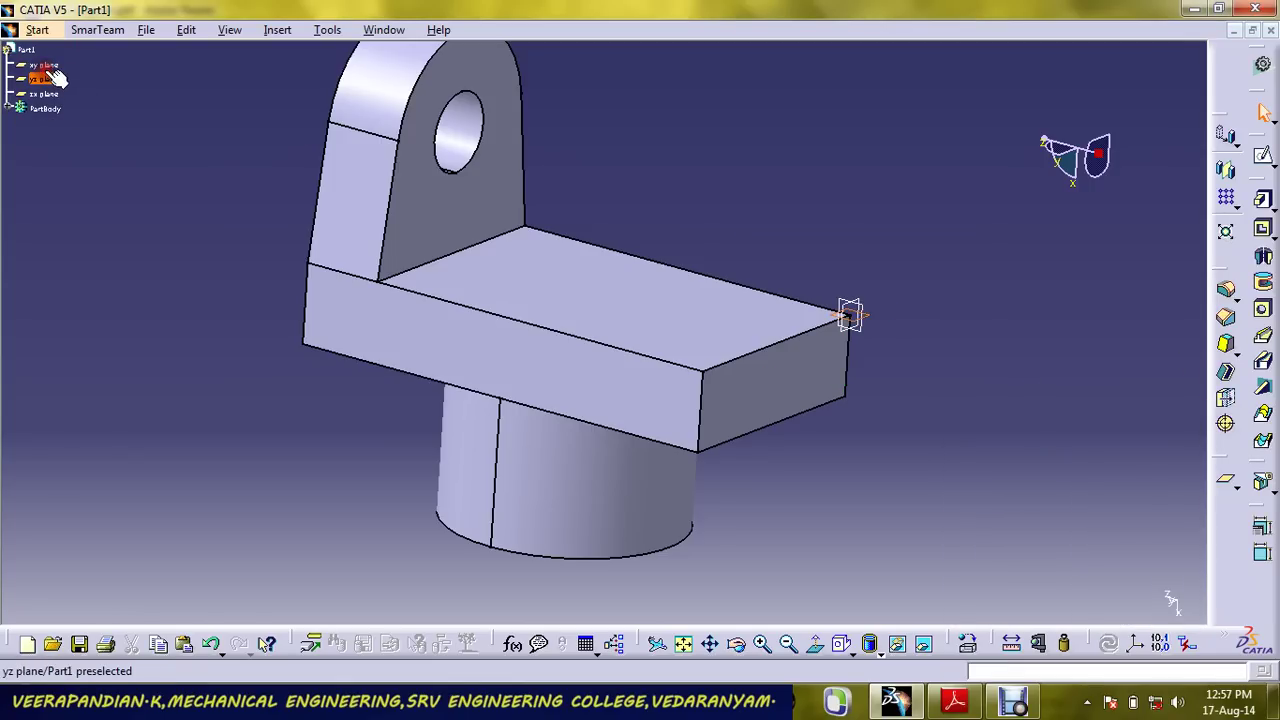
Create a reference plane offset 85 mm from the xy plane.
left_click(45, 108)
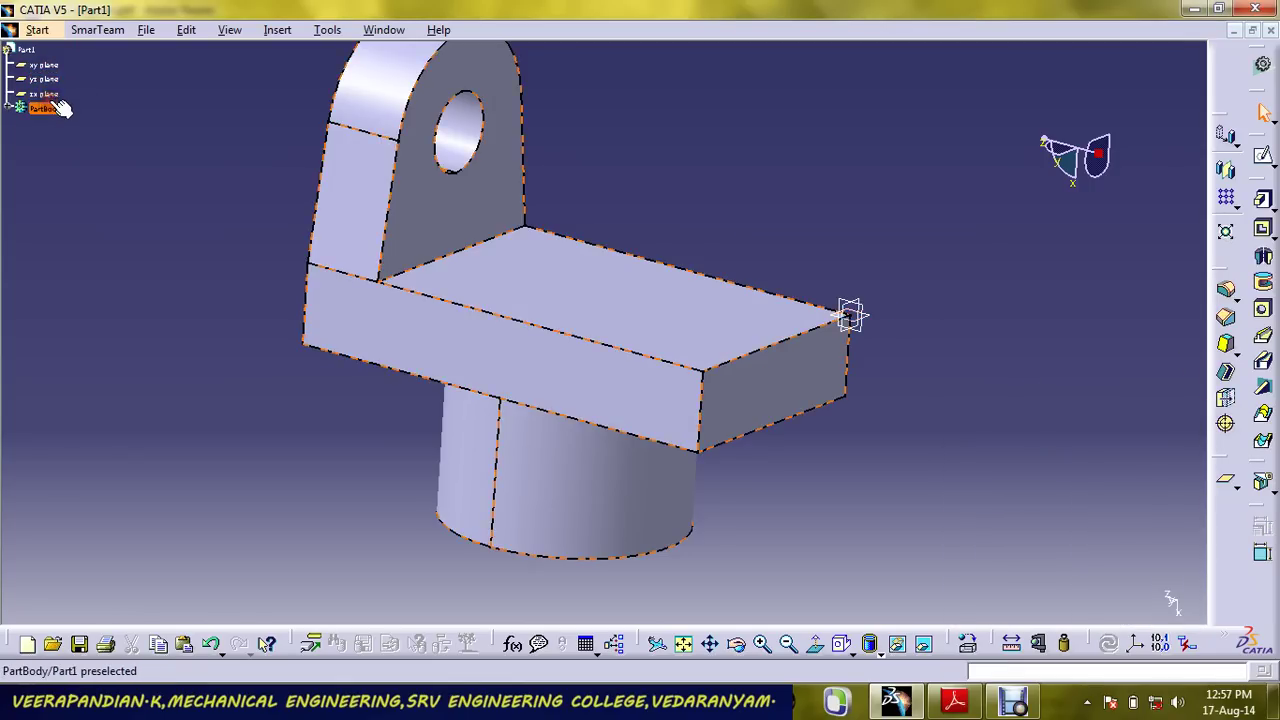
left_click(47, 78)
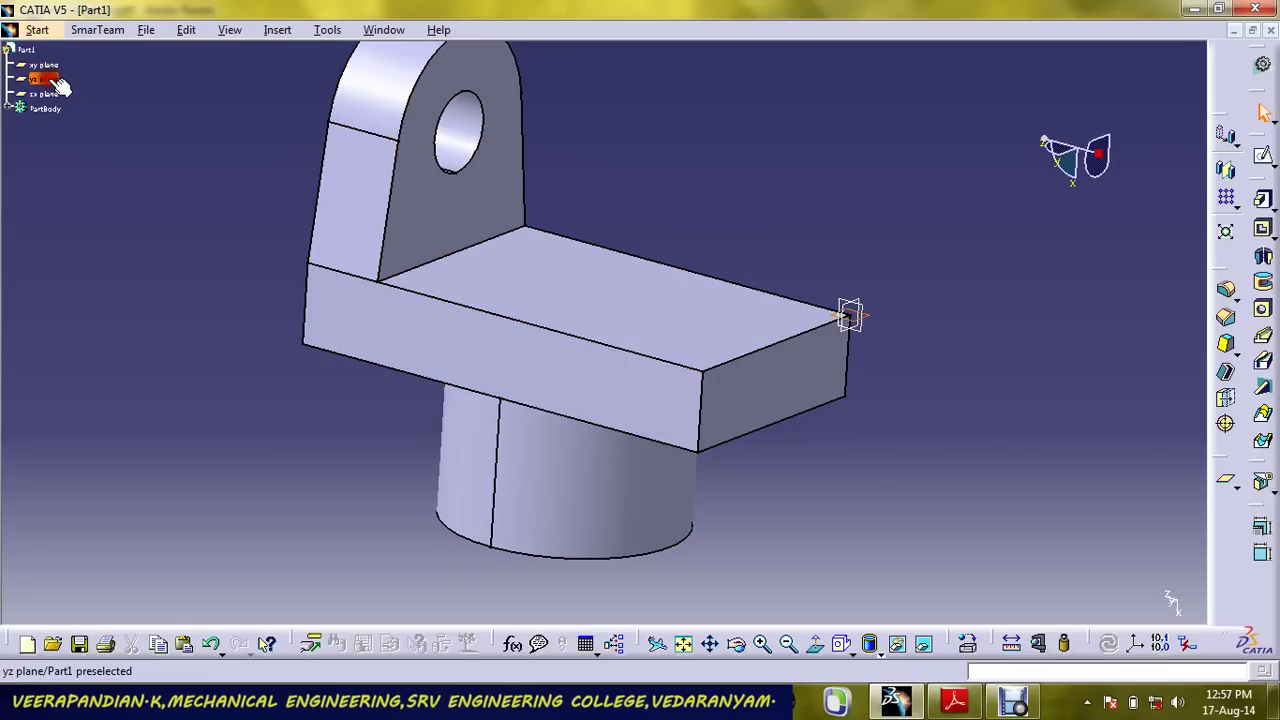
left_click(47, 93)
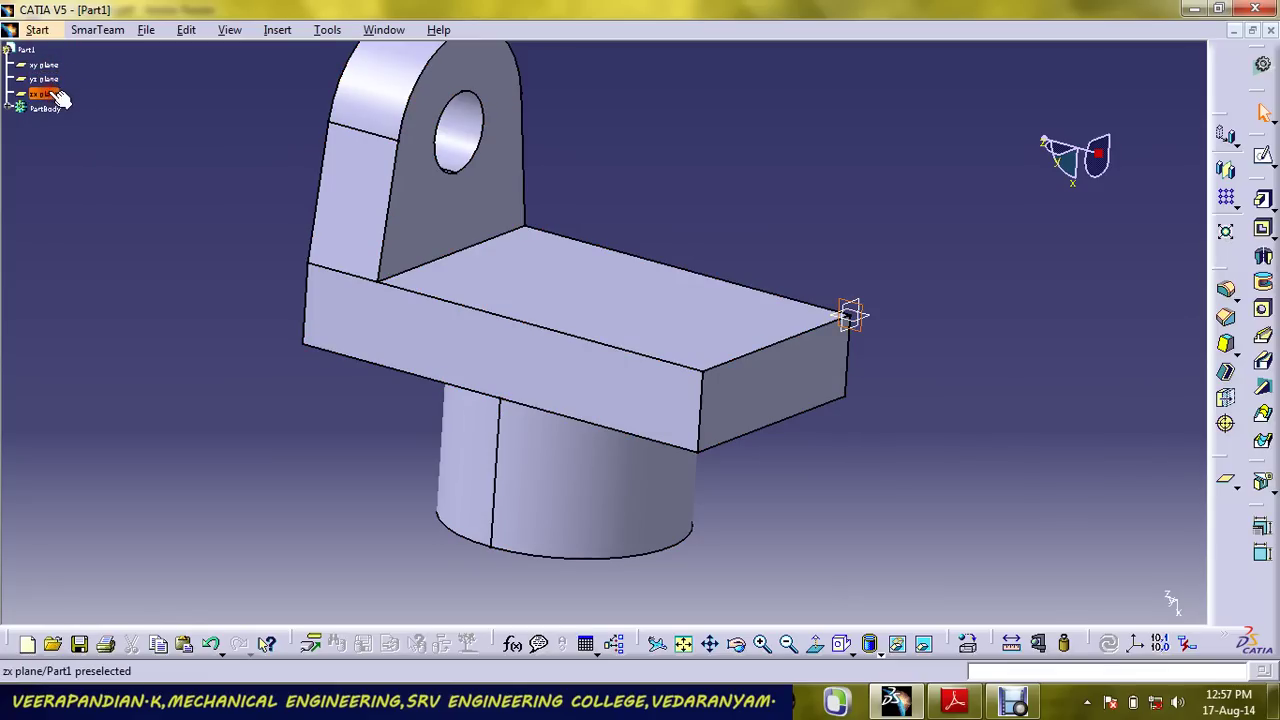
left_click(45, 64)
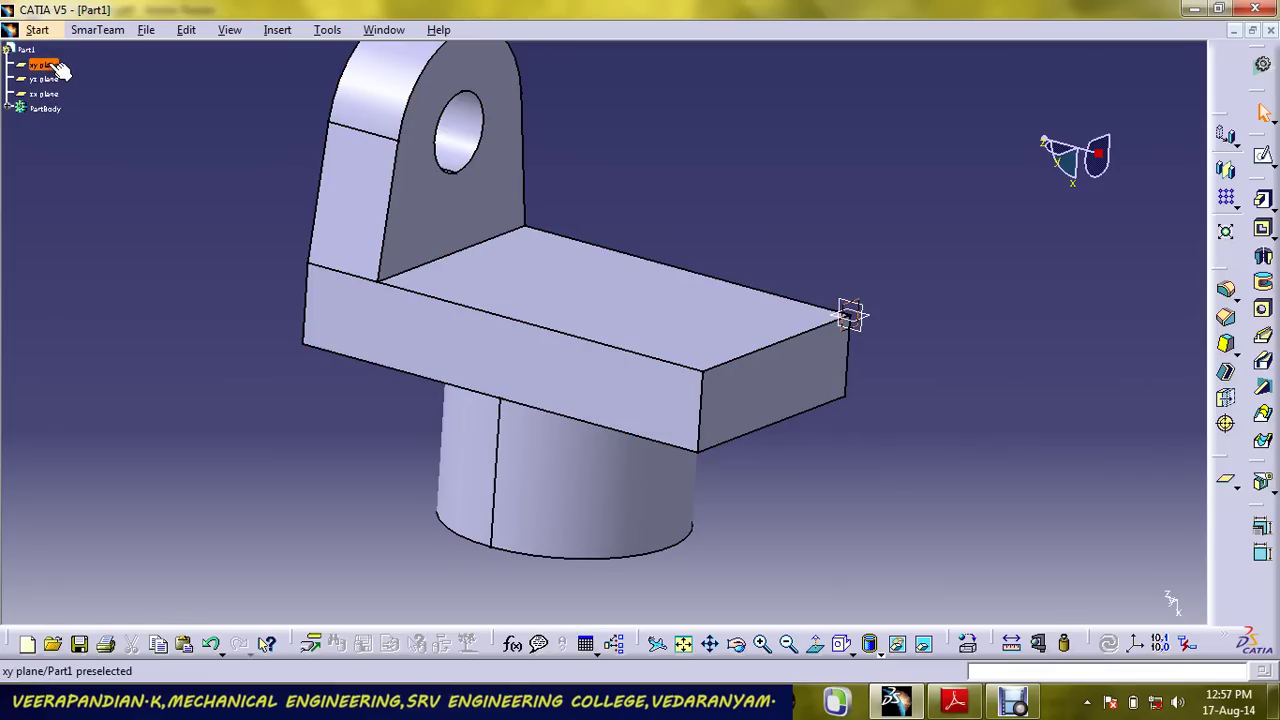
left_click(1226, 481)
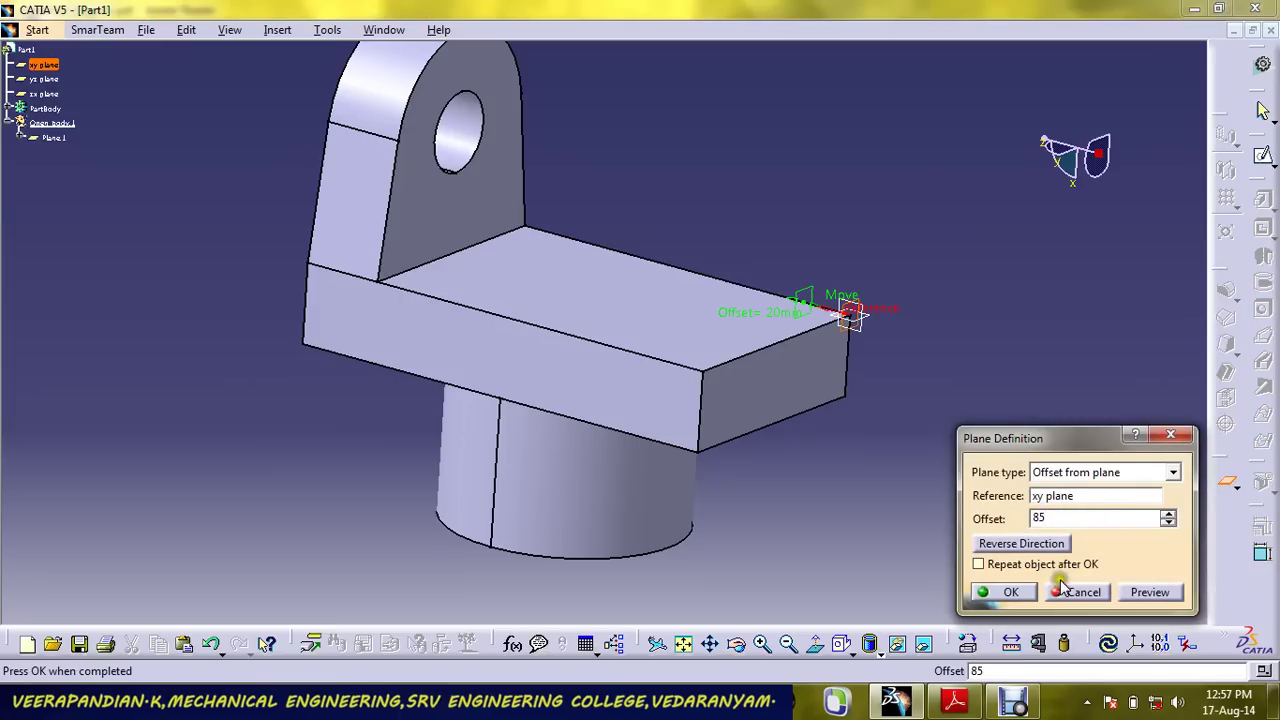
left_click(1012, 592)
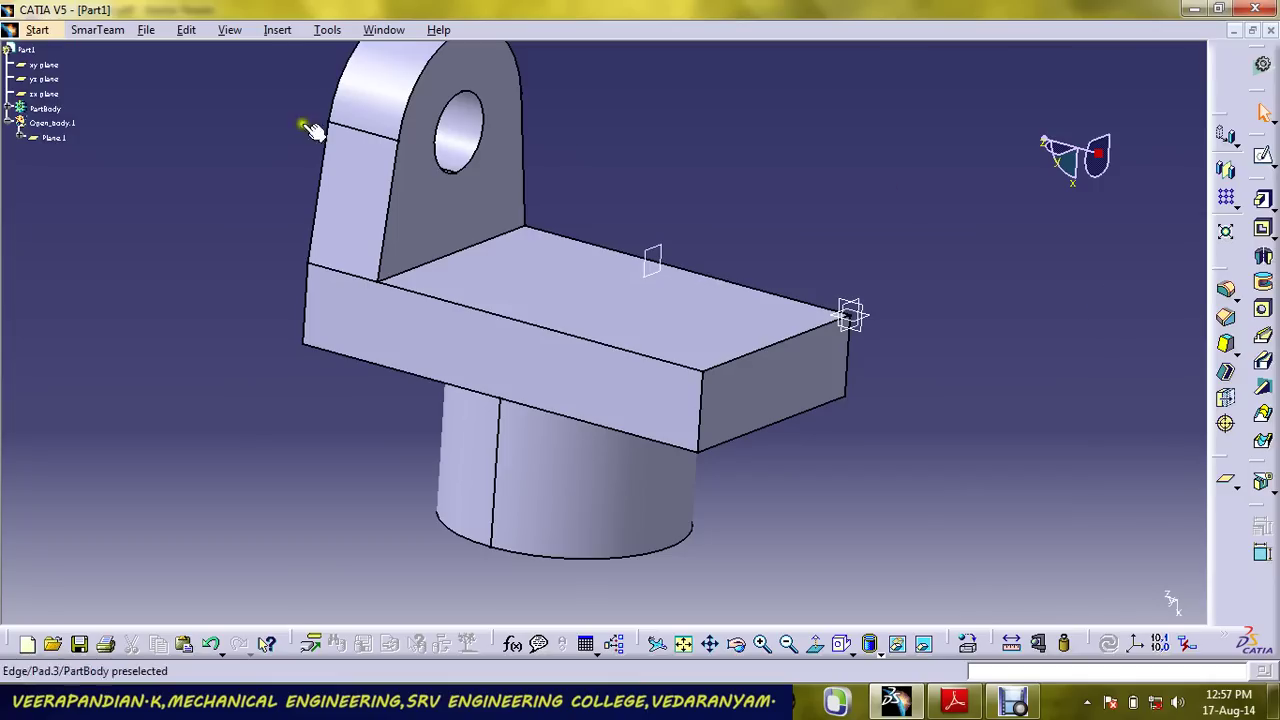
Mirror the eye pad (Pad.3) about the 85 mm offset plane.
left_click(12, 108)
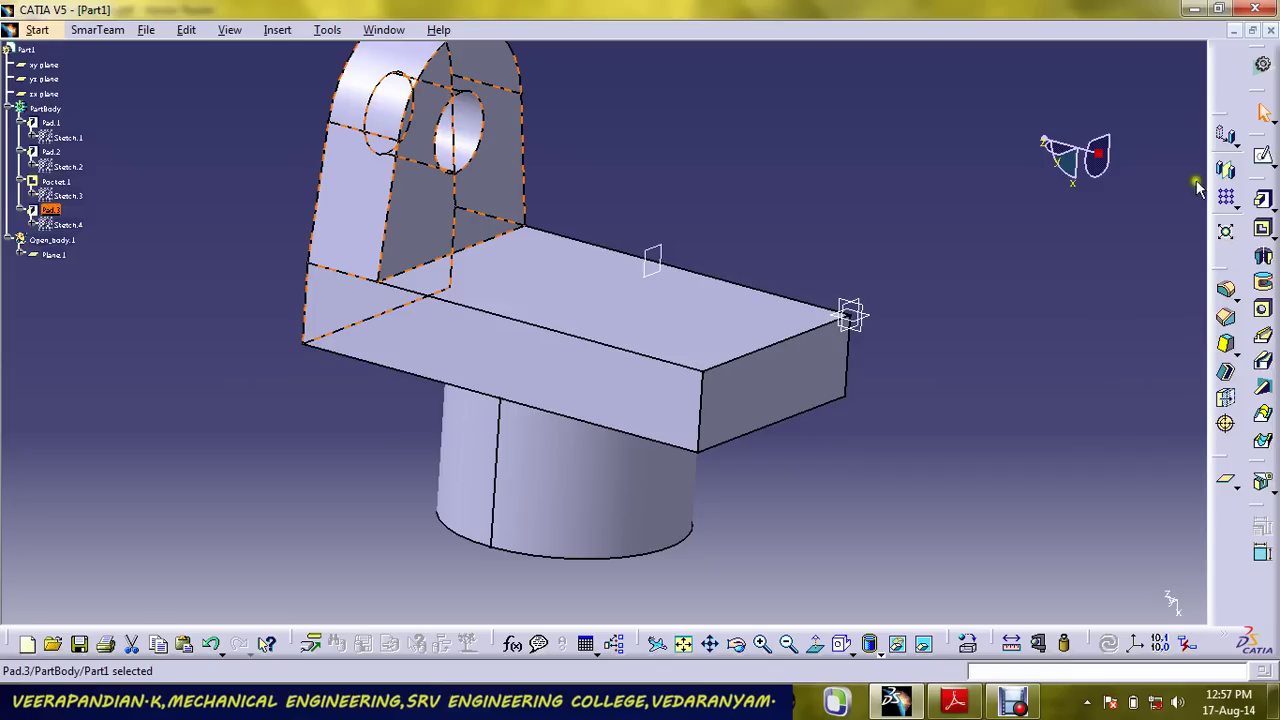
left_click(1226, 170)
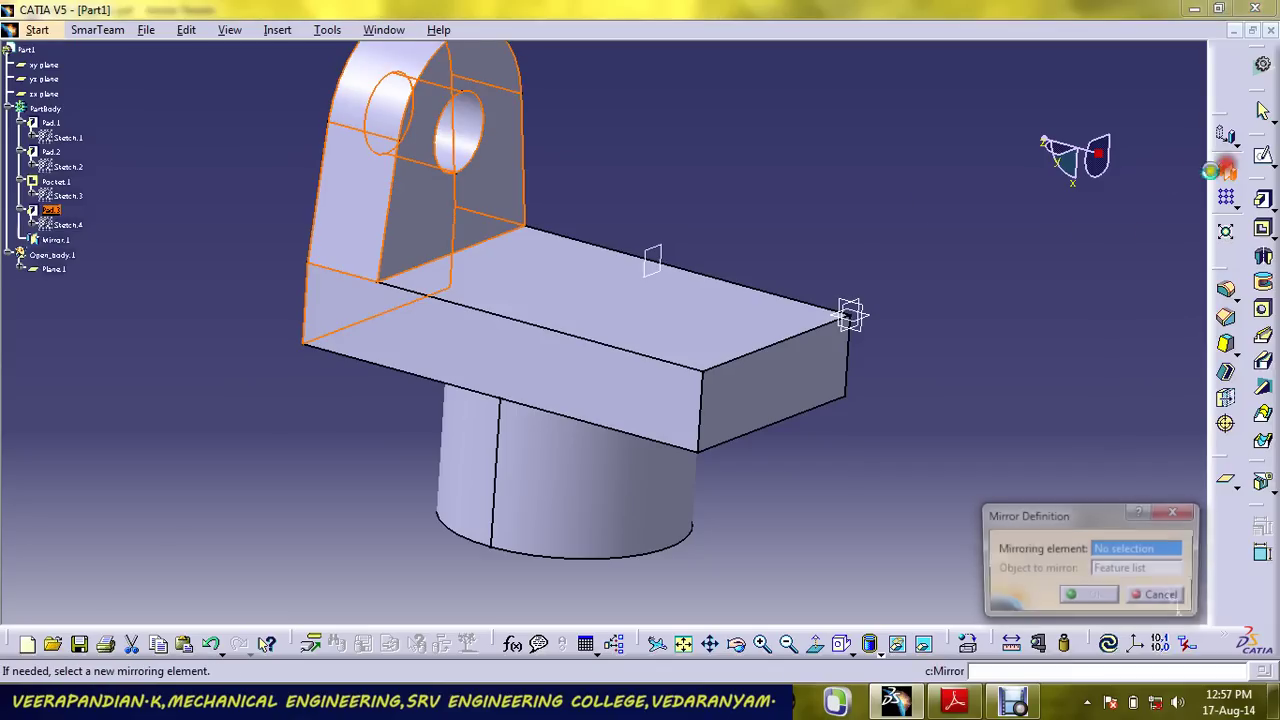
left_click(660, 252)
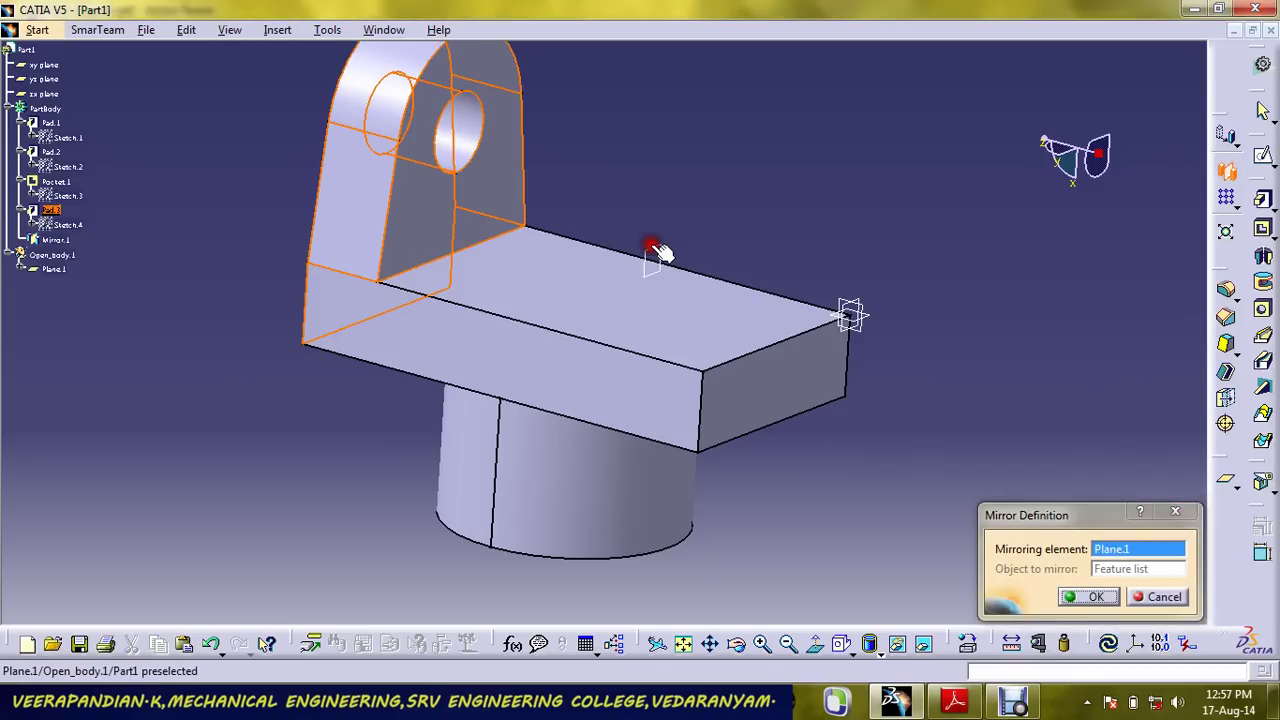
left_click(1078, 598)
middle_click_drag(964, 260, 958, 366)
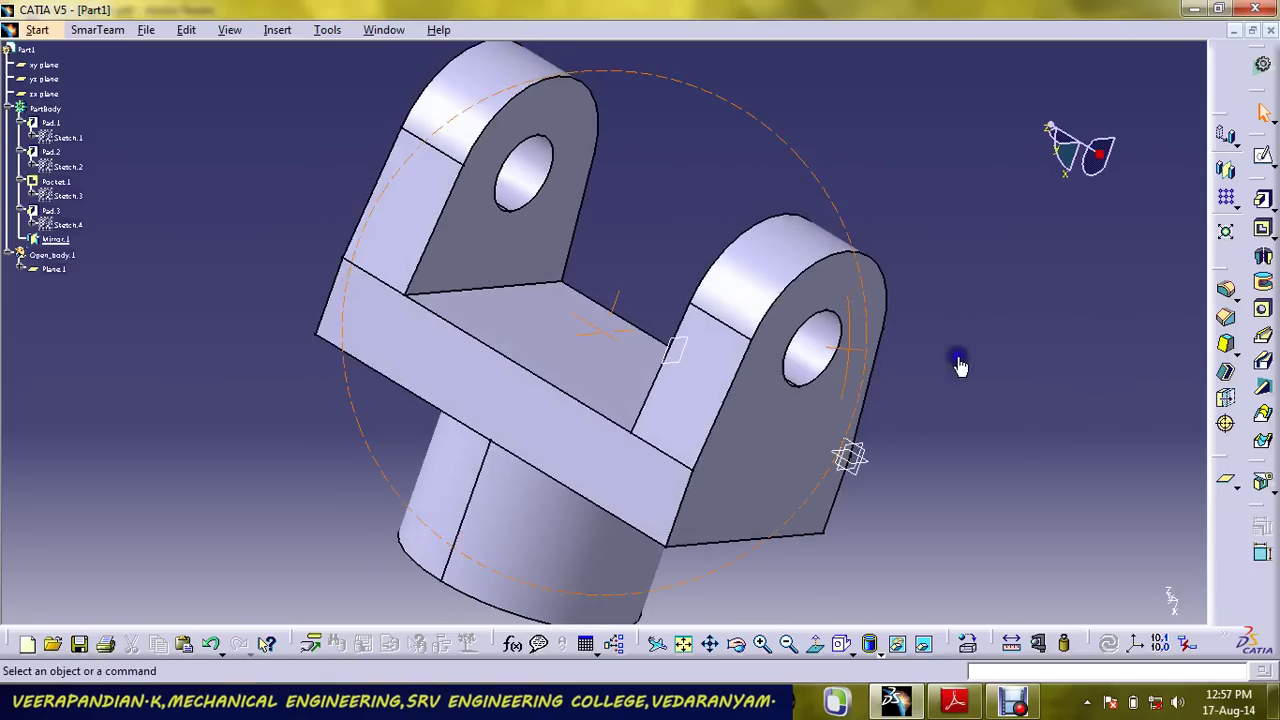
Set the isometric view and save the part as fork in CATPart format.
left_click(842, 643)
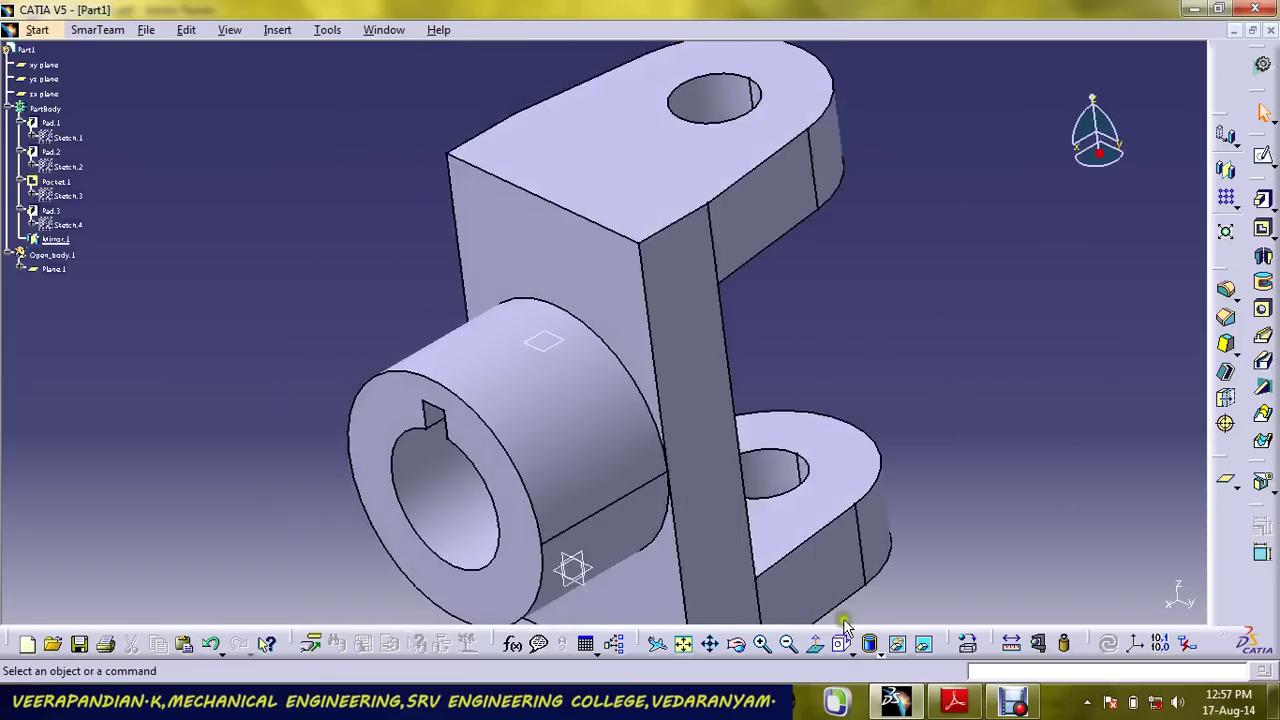
left_click(150, 30)
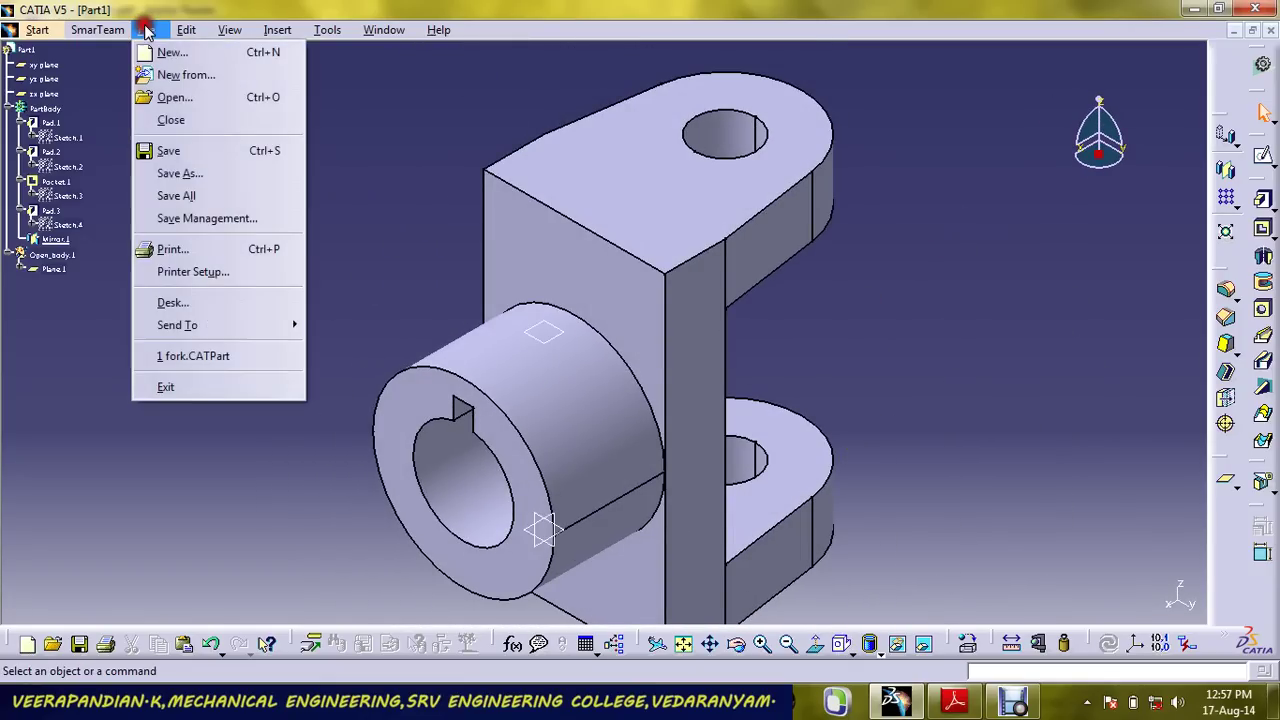
left_click(197, 152)
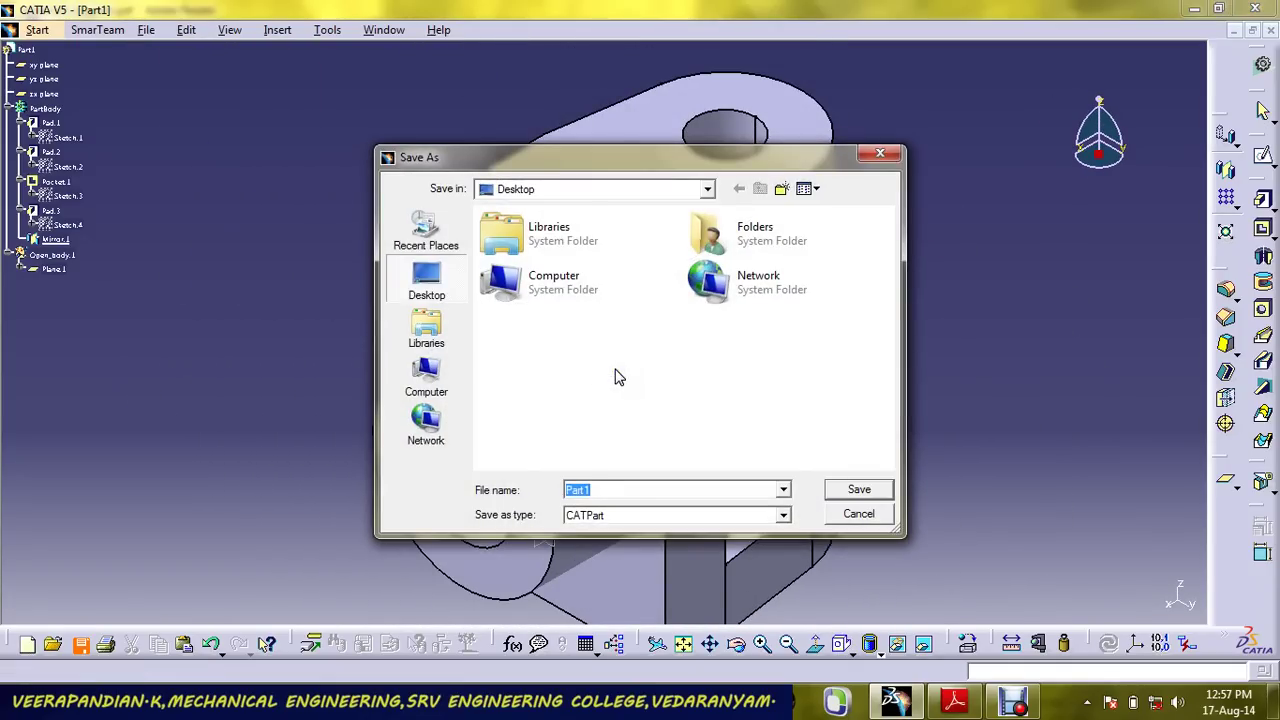
type("fork")
left_click(857, 488)
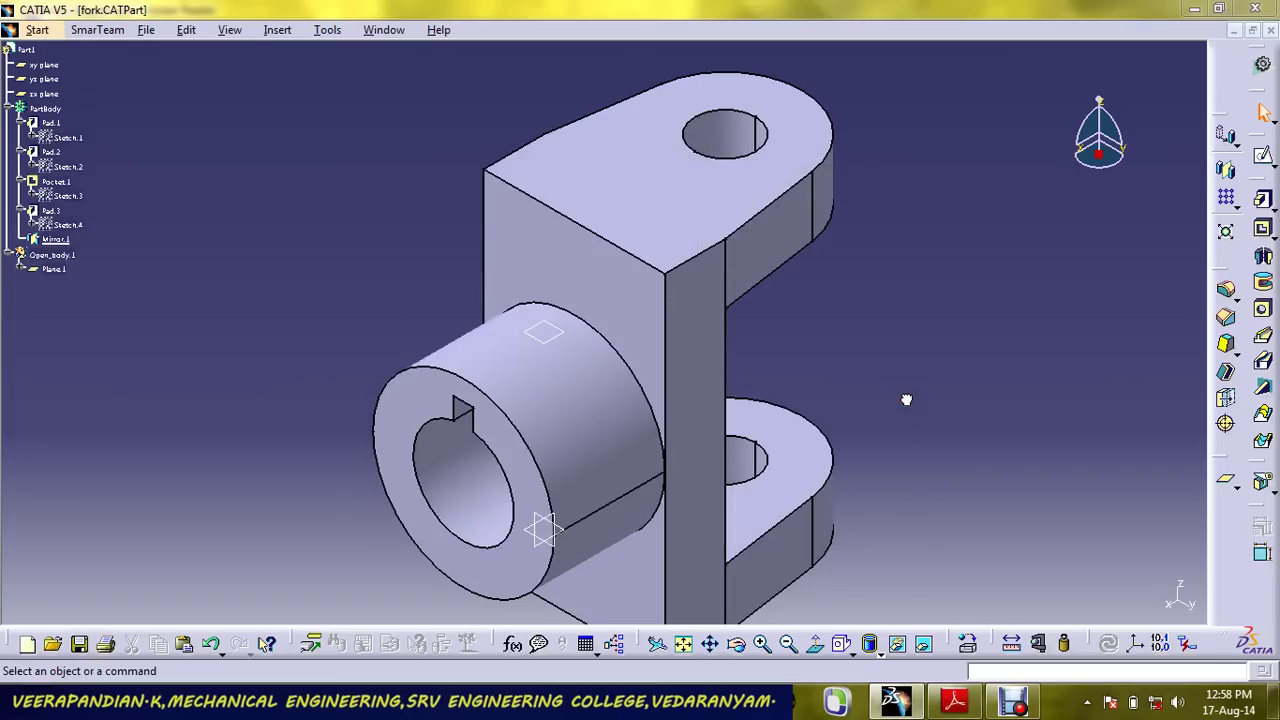
Create a new part in the Part Design workbench.
left_click(37, 30)
mouse_move(180, 80)
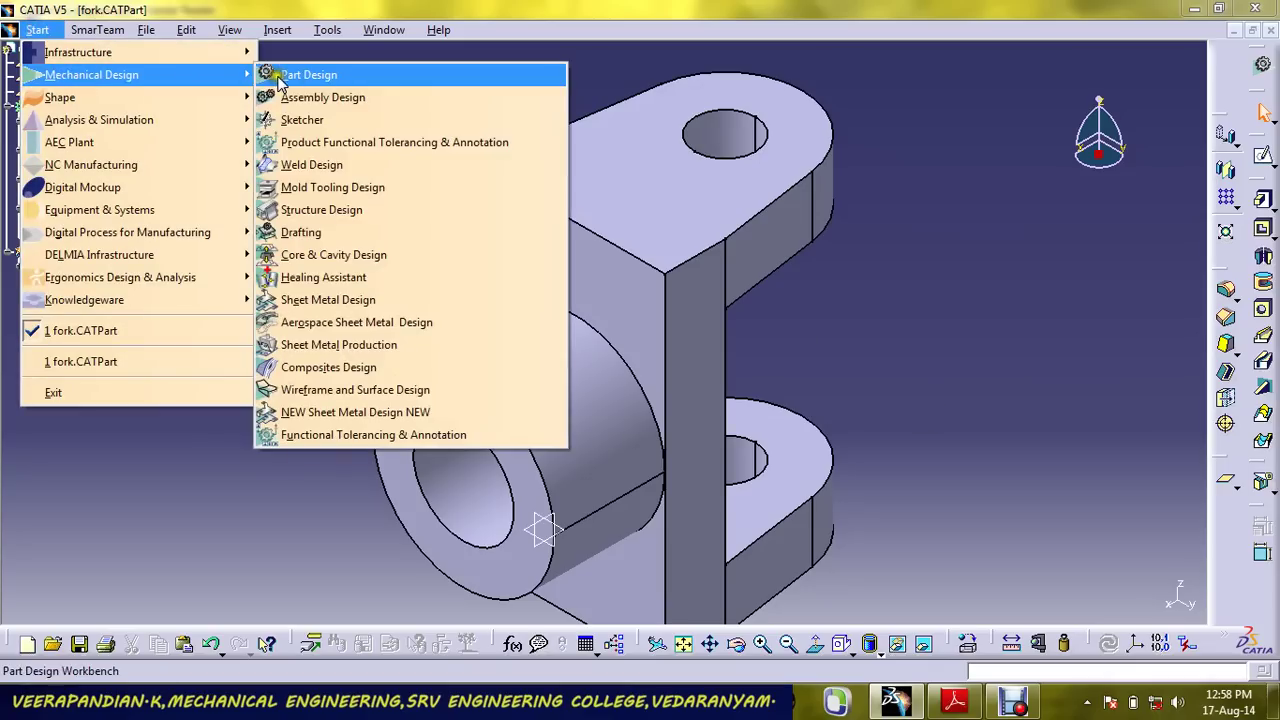
left_click(295, 74)
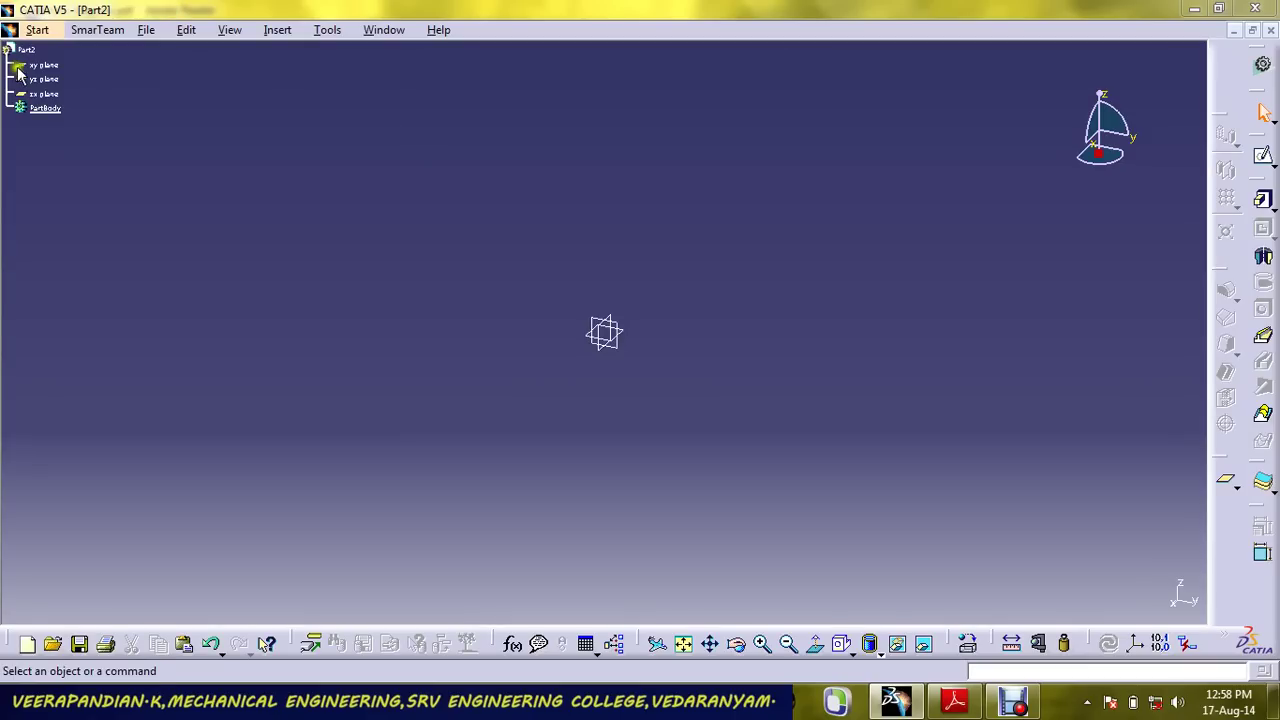
Start a sketch on the yz plane of the new part and check the centre block dimensions in the Adobe Reader drawing.
left_click(44, 64)
left_click(52, 80)
left_click(400, 149)
left_click(42, 80)
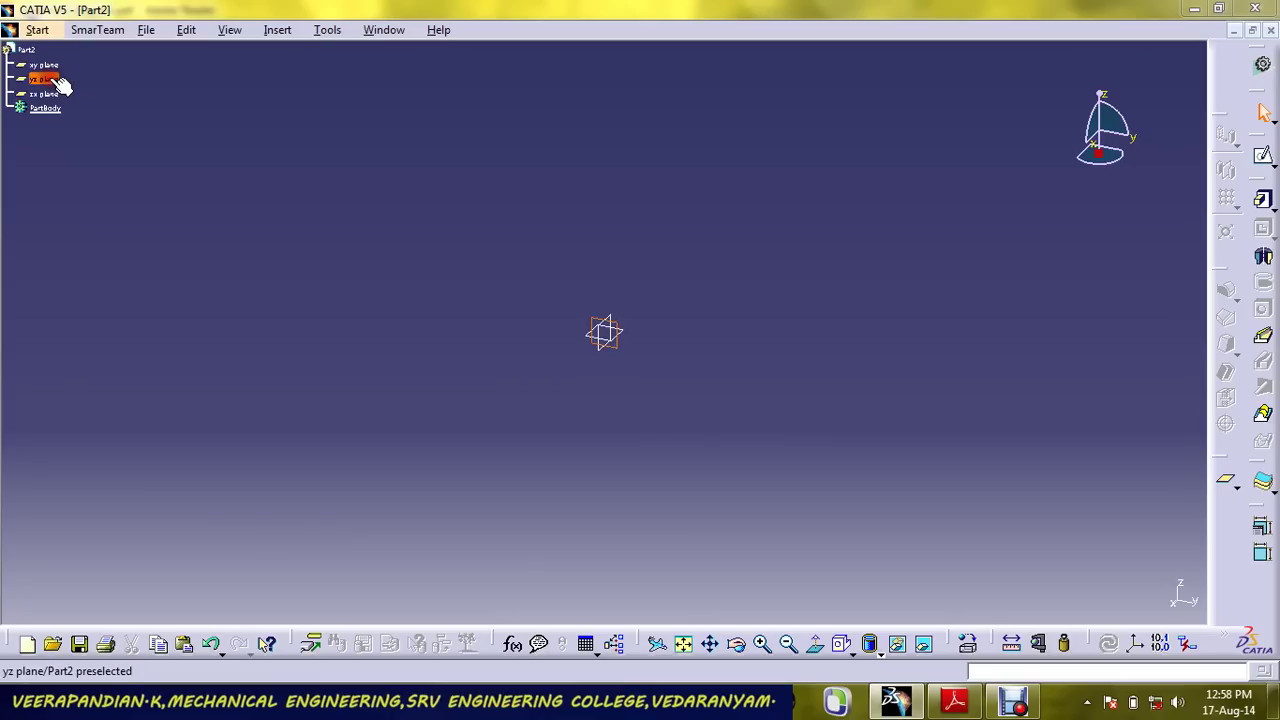
left_click(1263, 160)
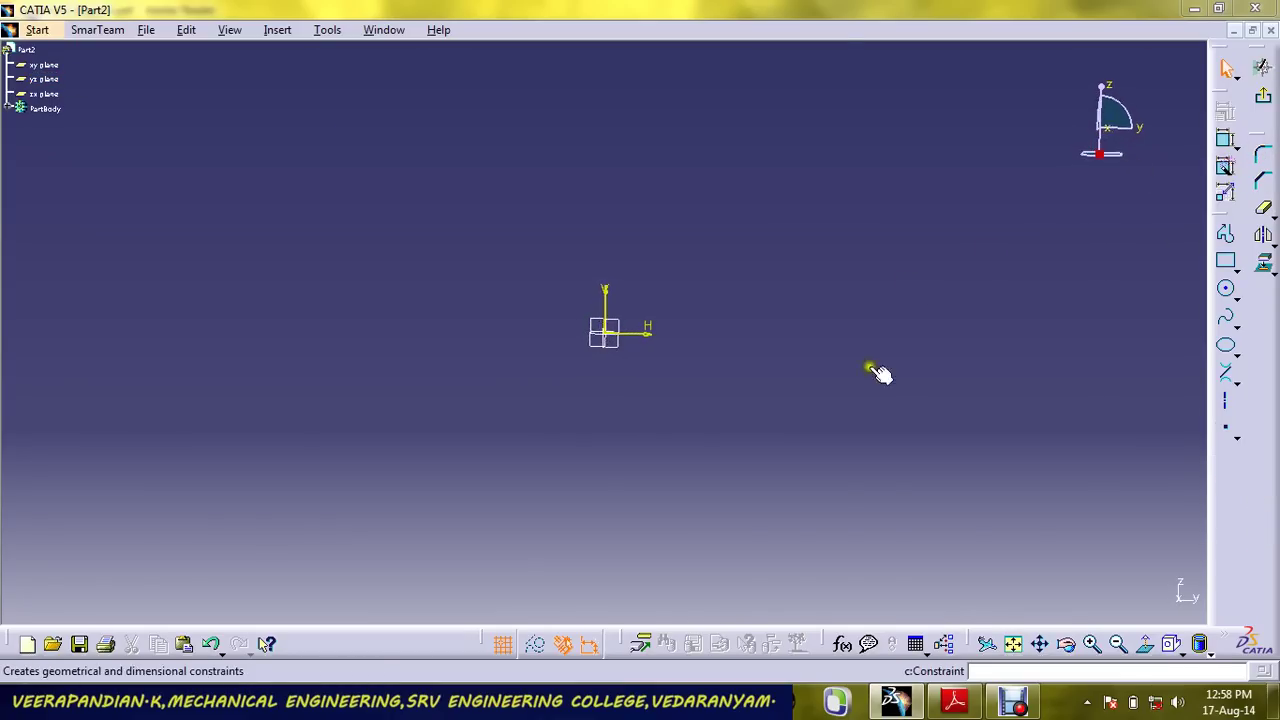
left_click(955, 703)
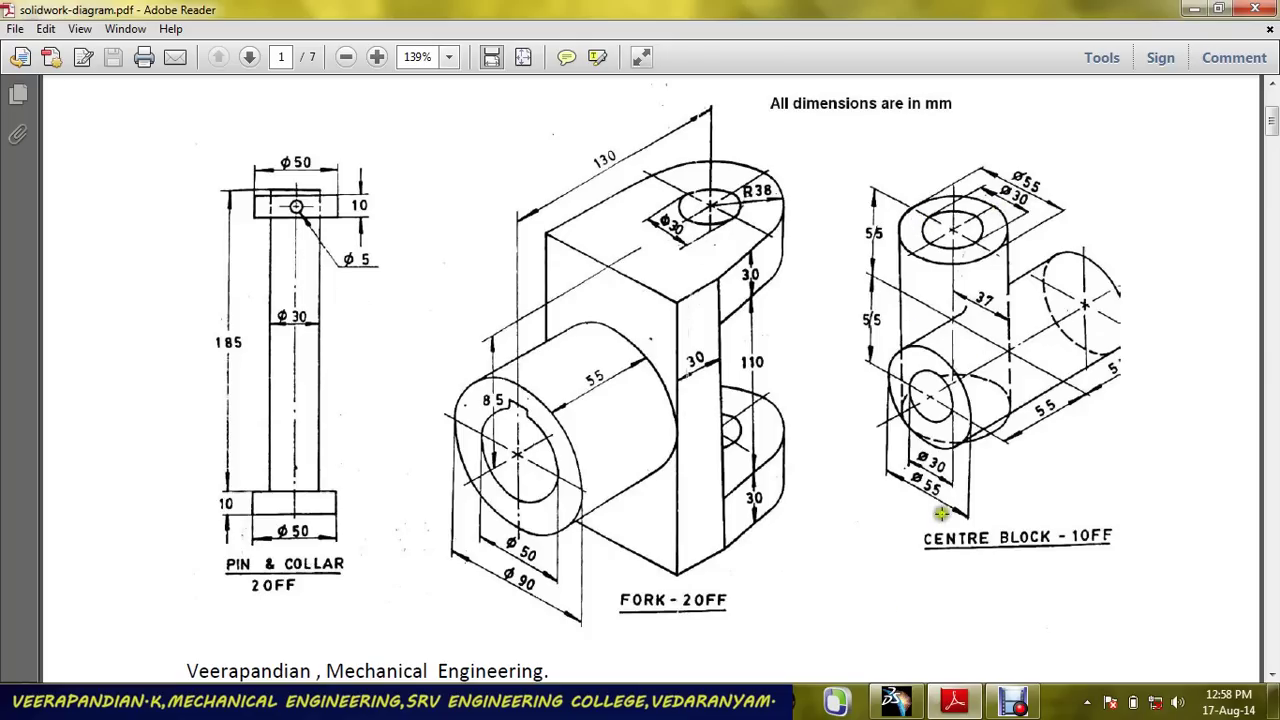
left_click(912, 703)
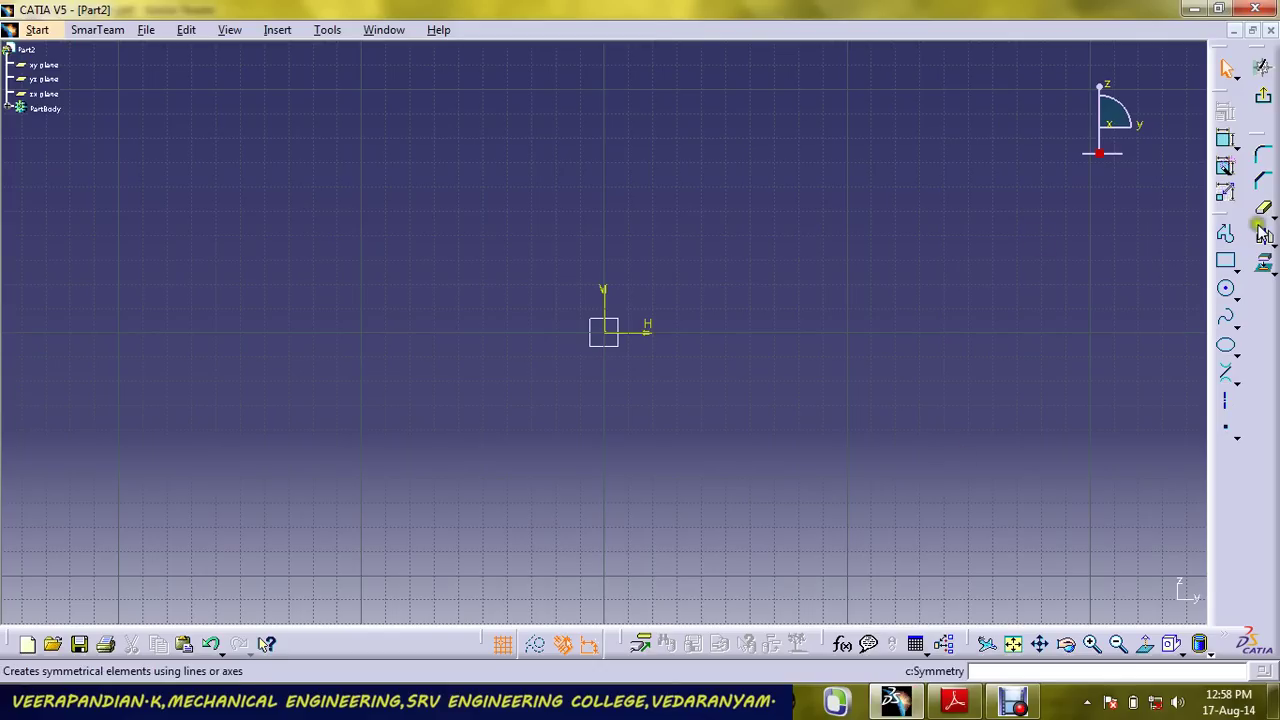
Sketch a circle centred on the origin and constrain its diameter to 55 mm.
left_click(1227, 290)
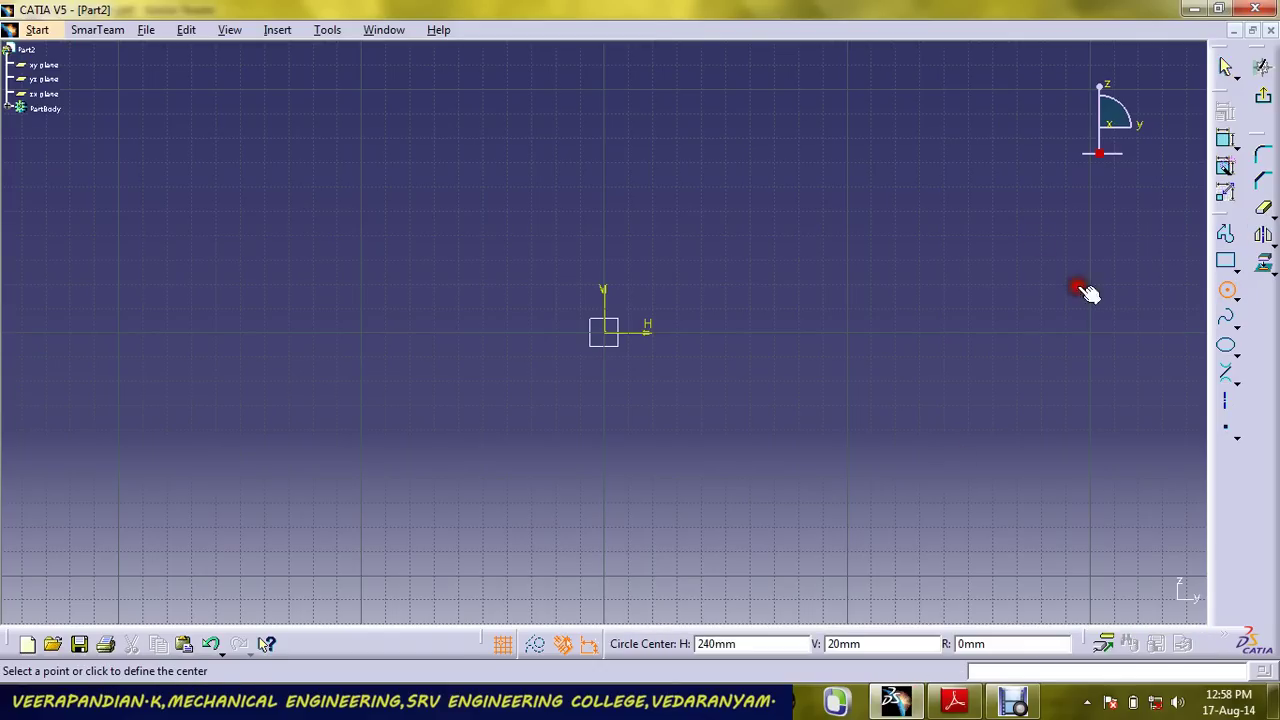
left_click(604, 331)
left_click(634, 215)
left_click(1224, 165)
left_click(660, 222)
left_click(697, 158)
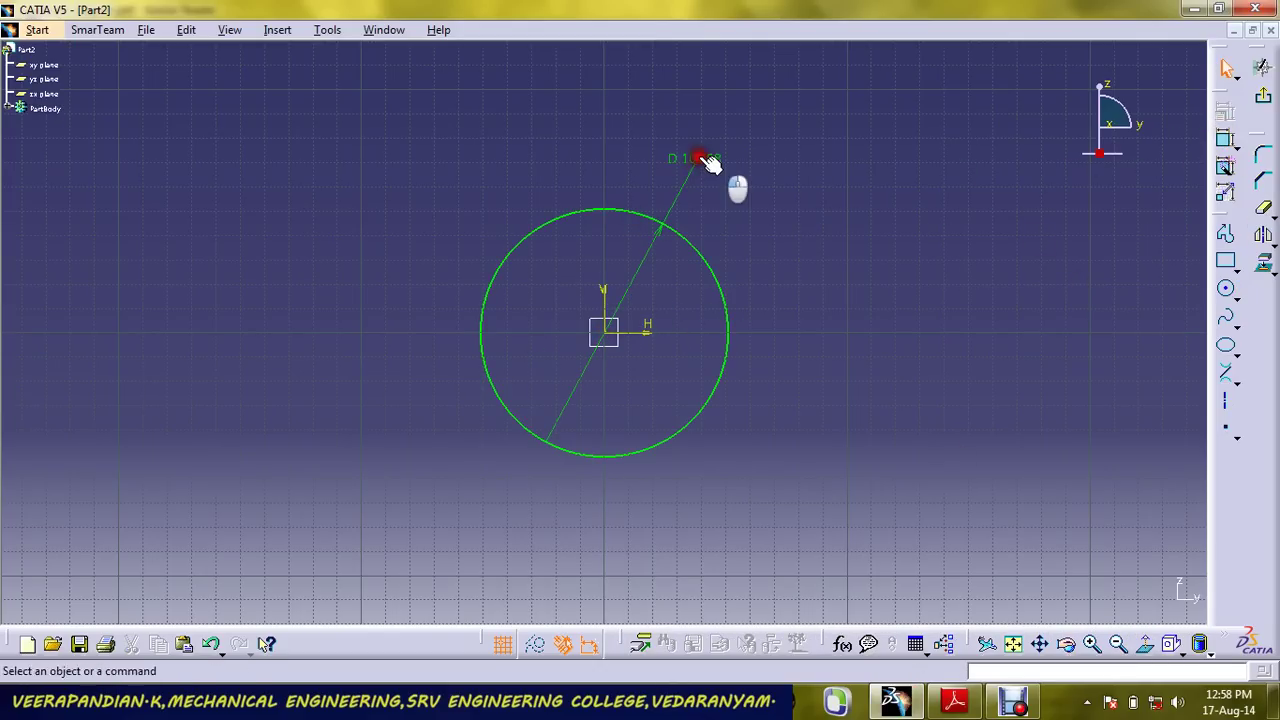
double_click(703, 160)
type("55")
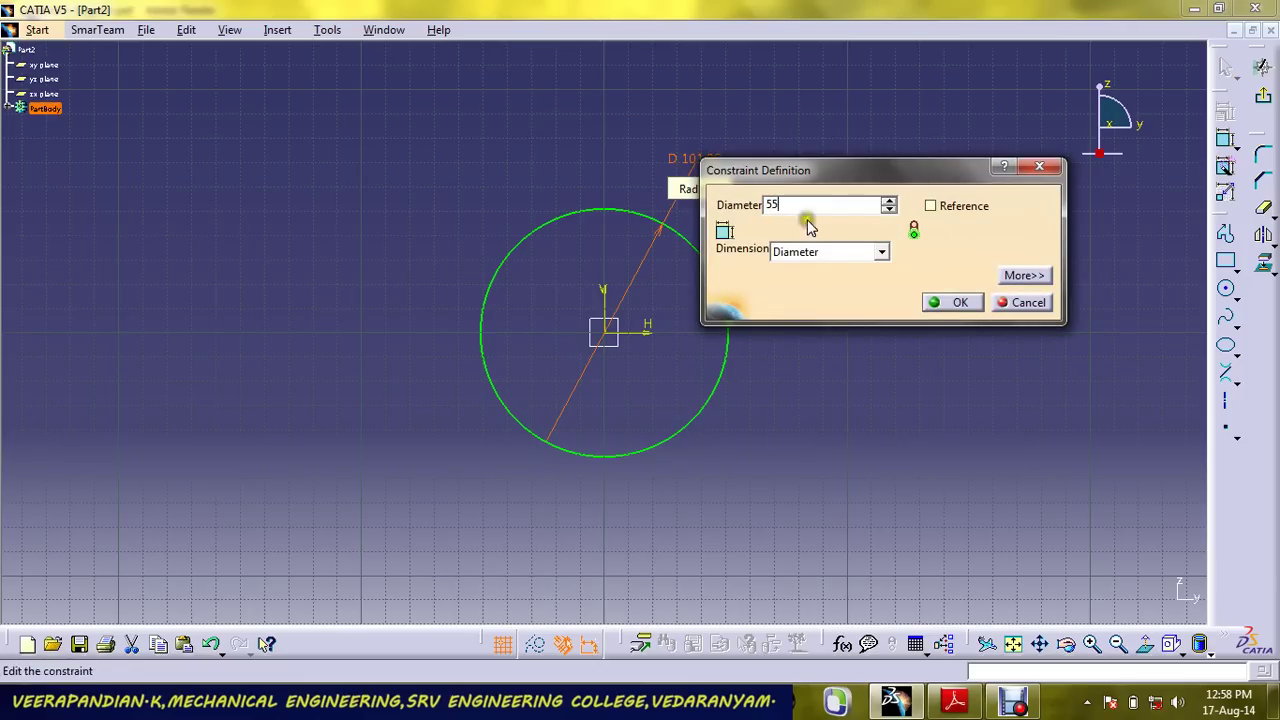
left_click(955, 302)
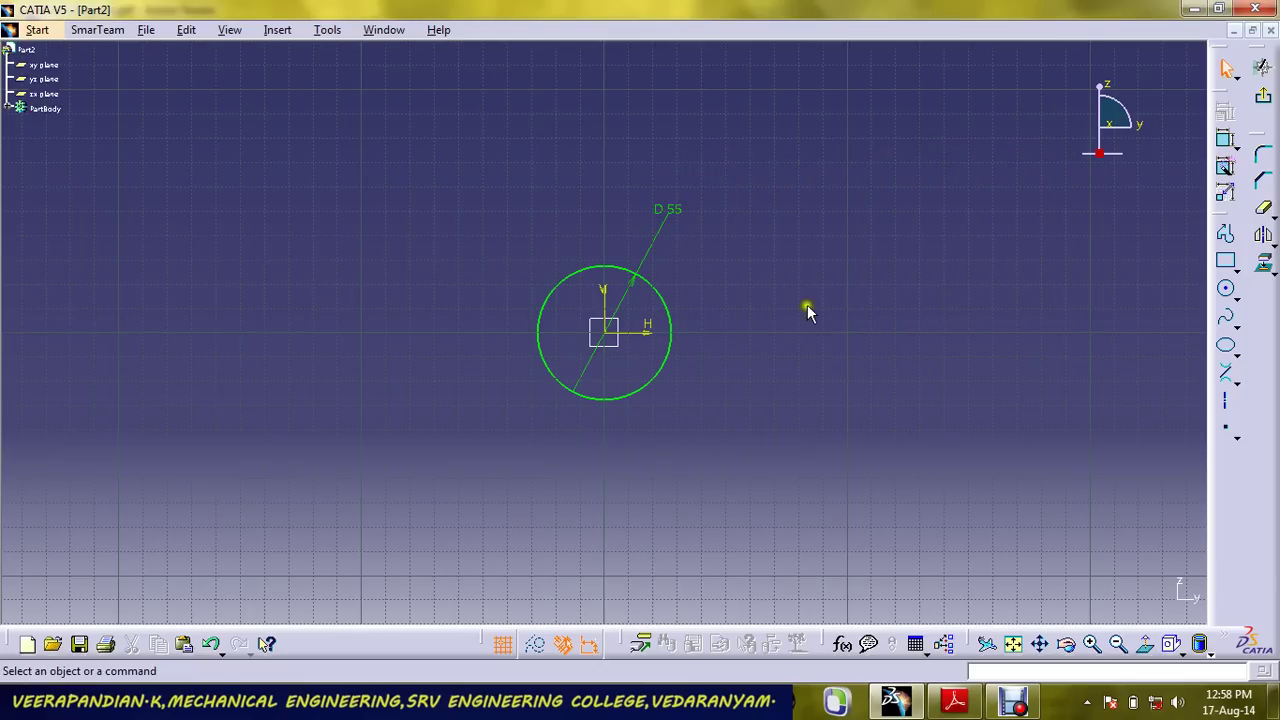
Exit the sketch and pad the circle 55 mm with mirrored extent.
left_click(1264, 94)
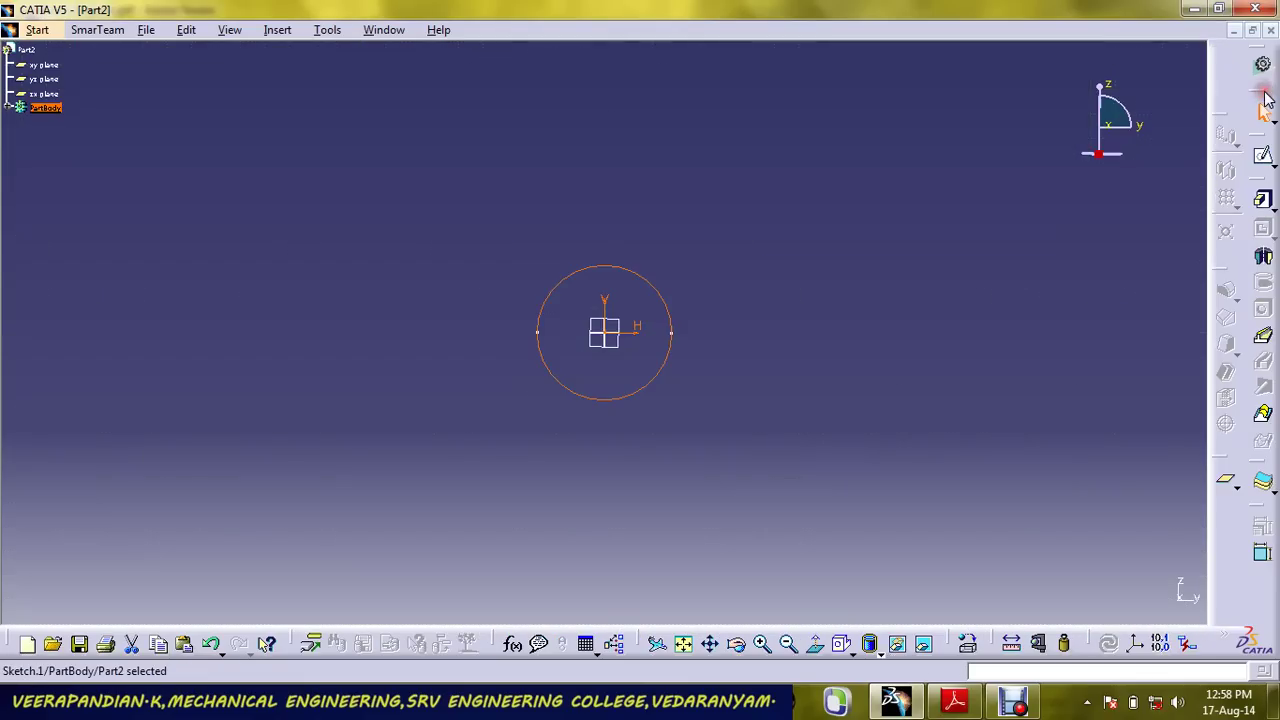
left_click(1265, 202)
left_click(1014, 509)
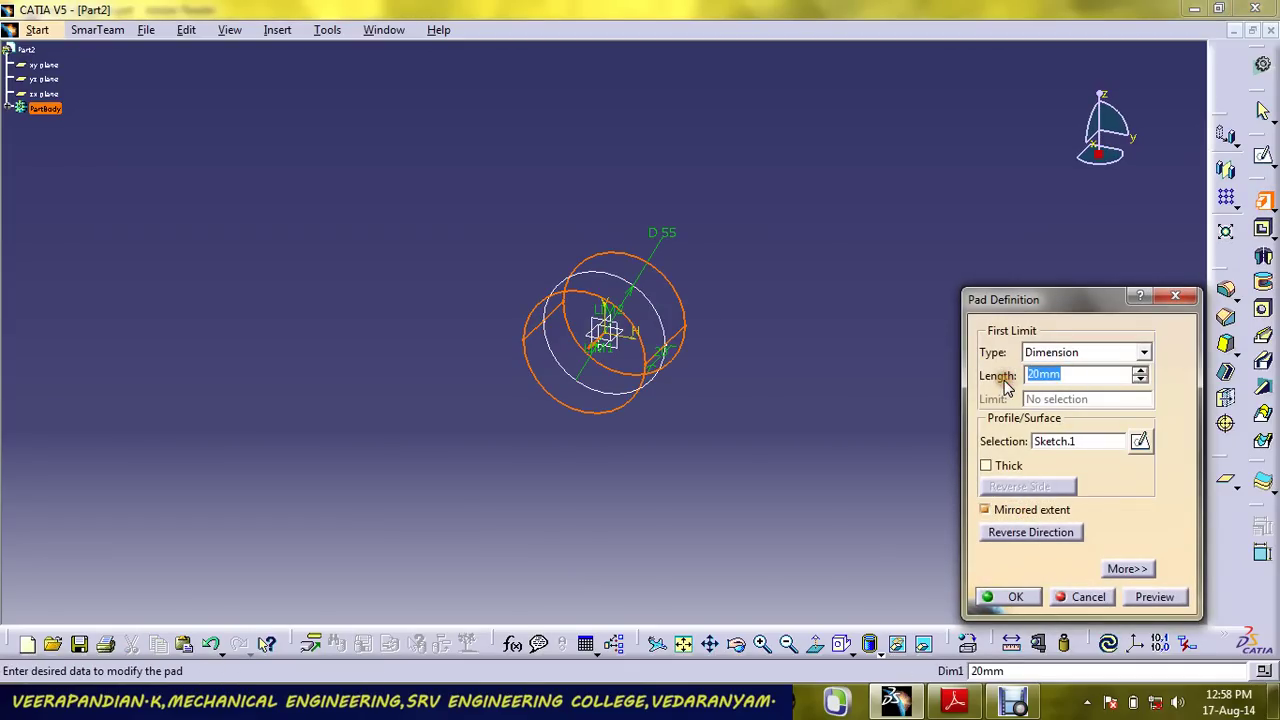
left_click(1016, 597)
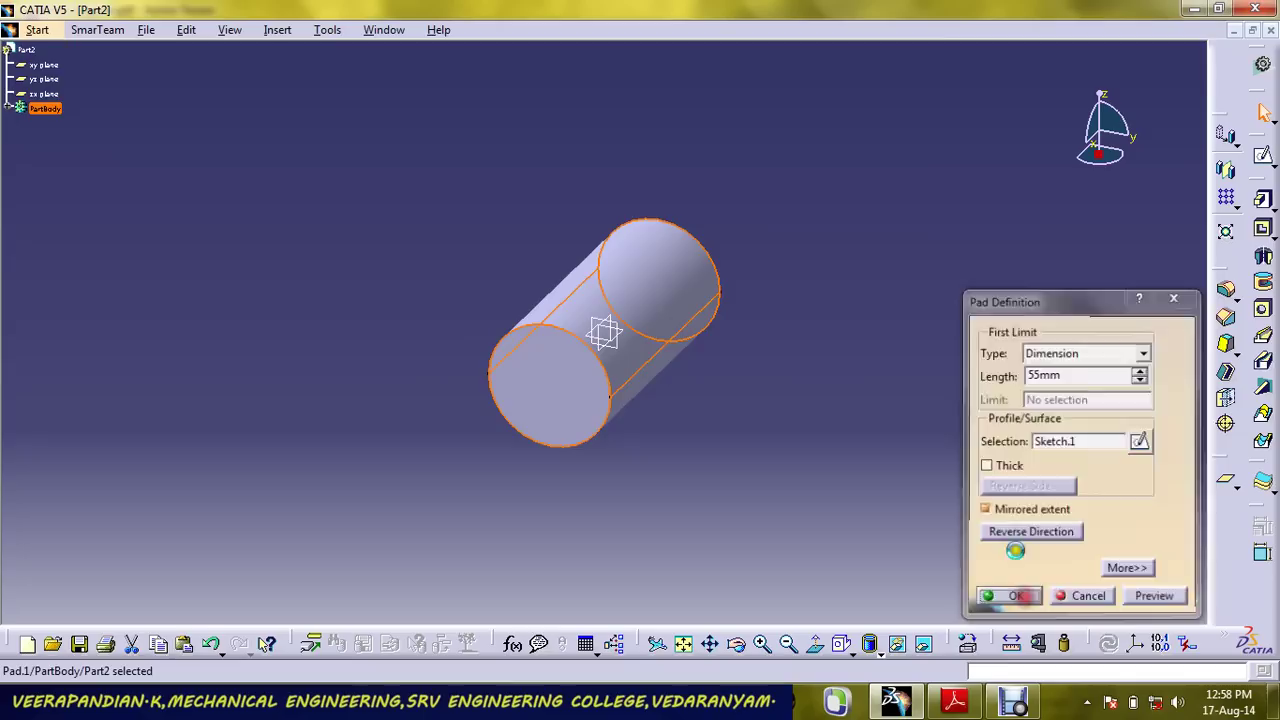
On the zx plane, sketch a circle of about 40 mm radius centred on the vertical axis about 40 mm above the origin.
left_click(605, 328)
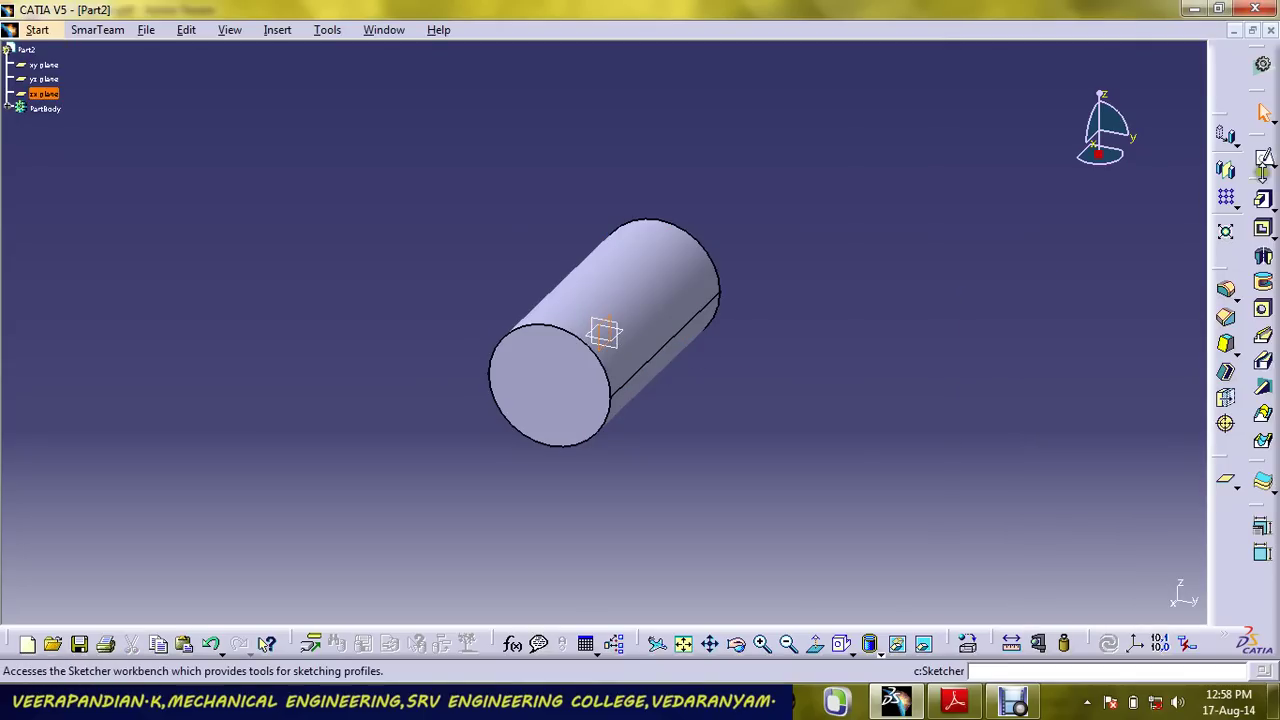
left_click(1264, 157)
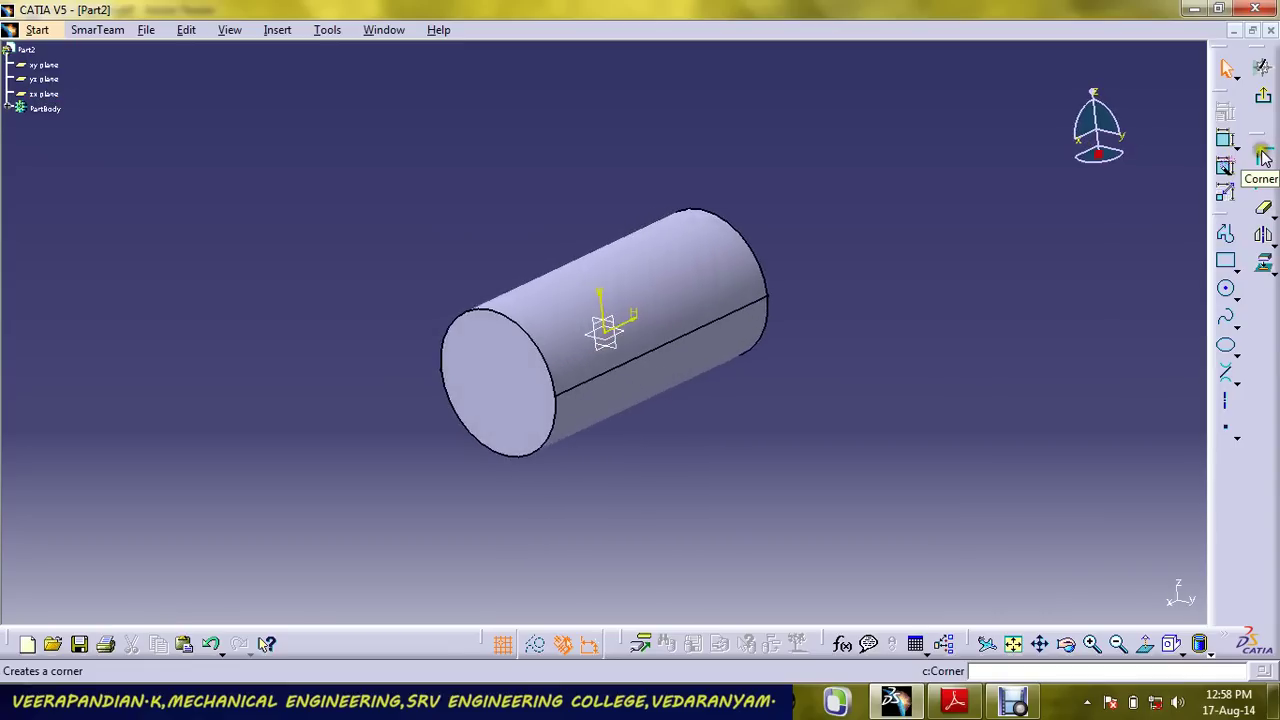
left_click(1228, 289)
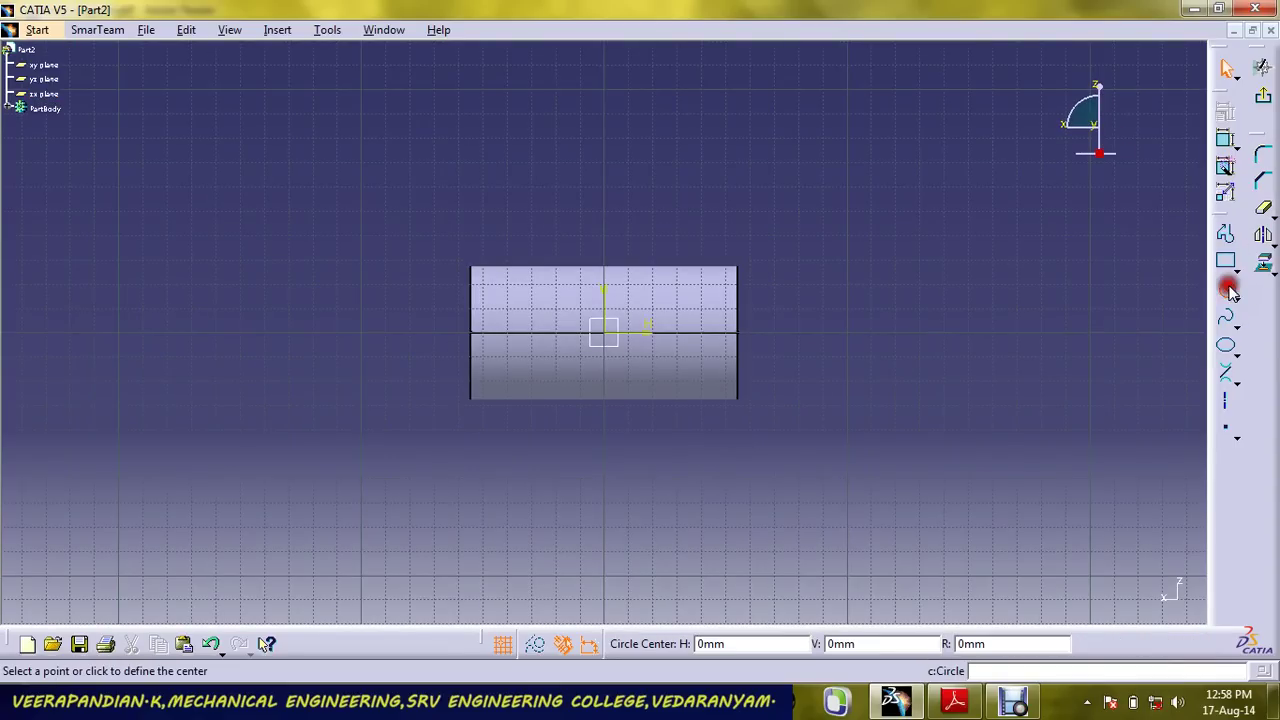
left_click(605, 229)
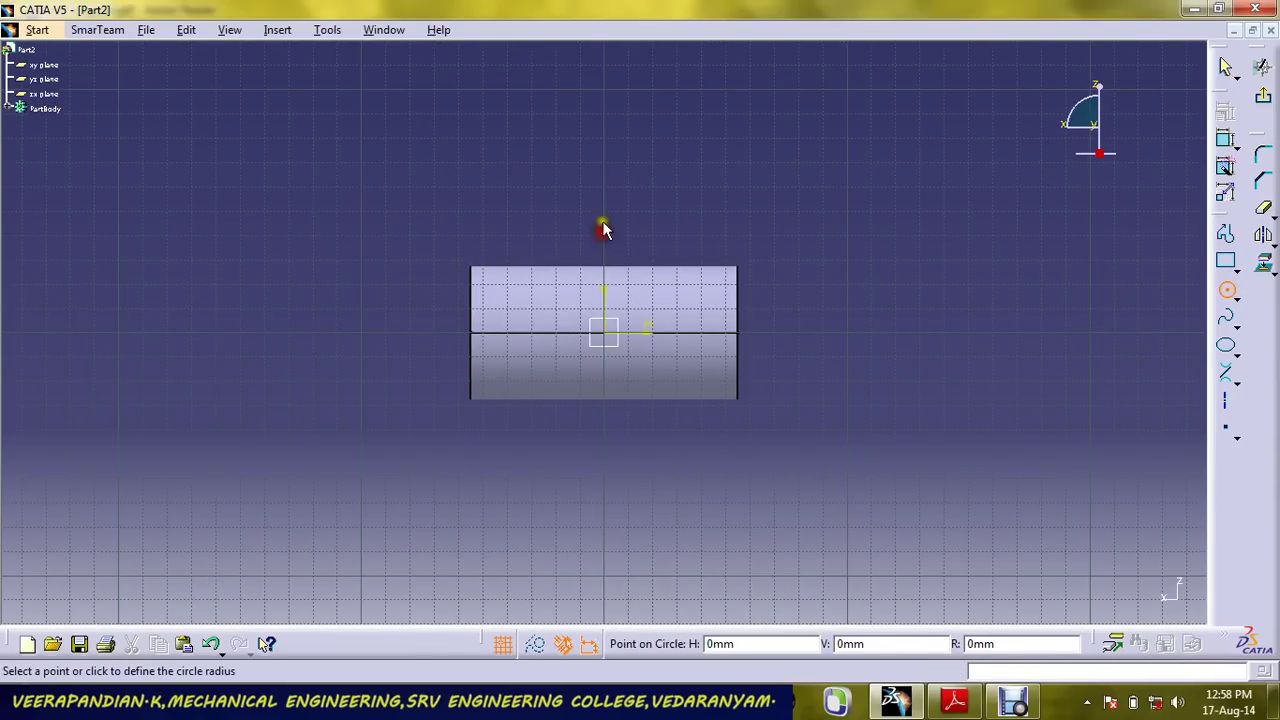
left_click(617, 146)
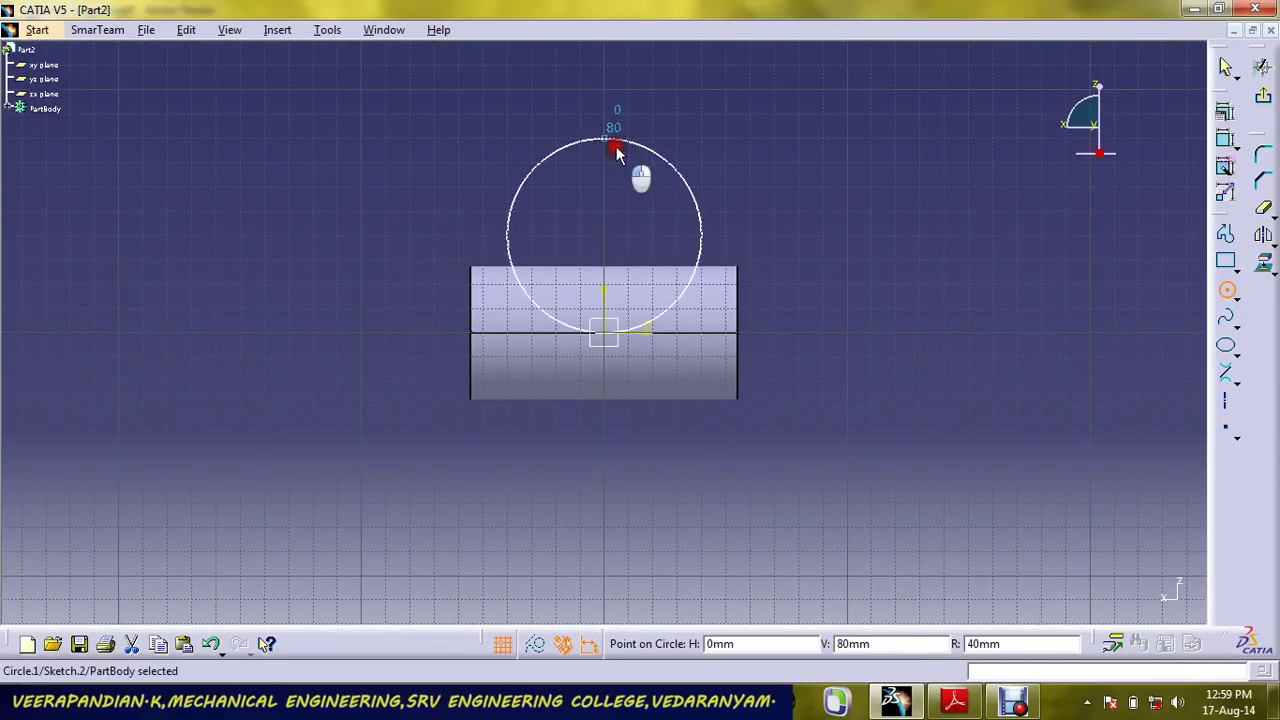
Constrain the new circle's diameter to 55 mm, checking the value against the PDF drawing.
left_click(1228, 145)
left_click(760, 121)
double_click(758, 125)
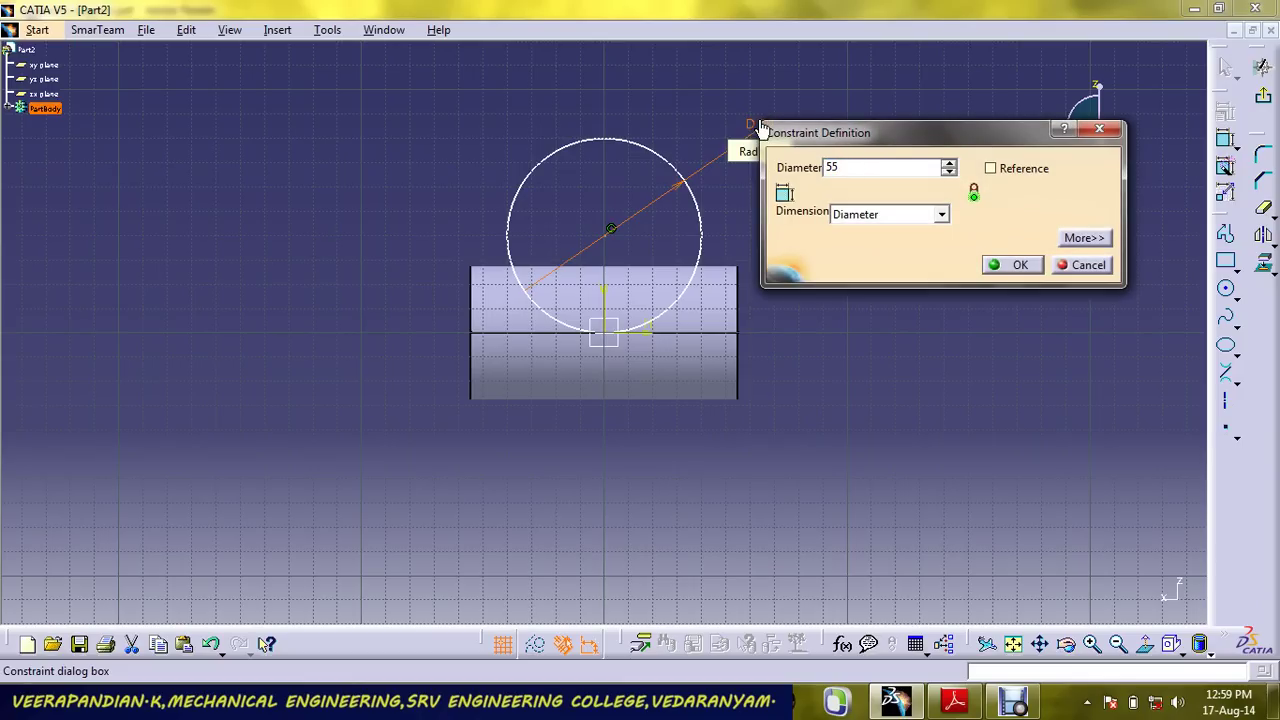
left_click(958, 704)
left_click(958, 704)
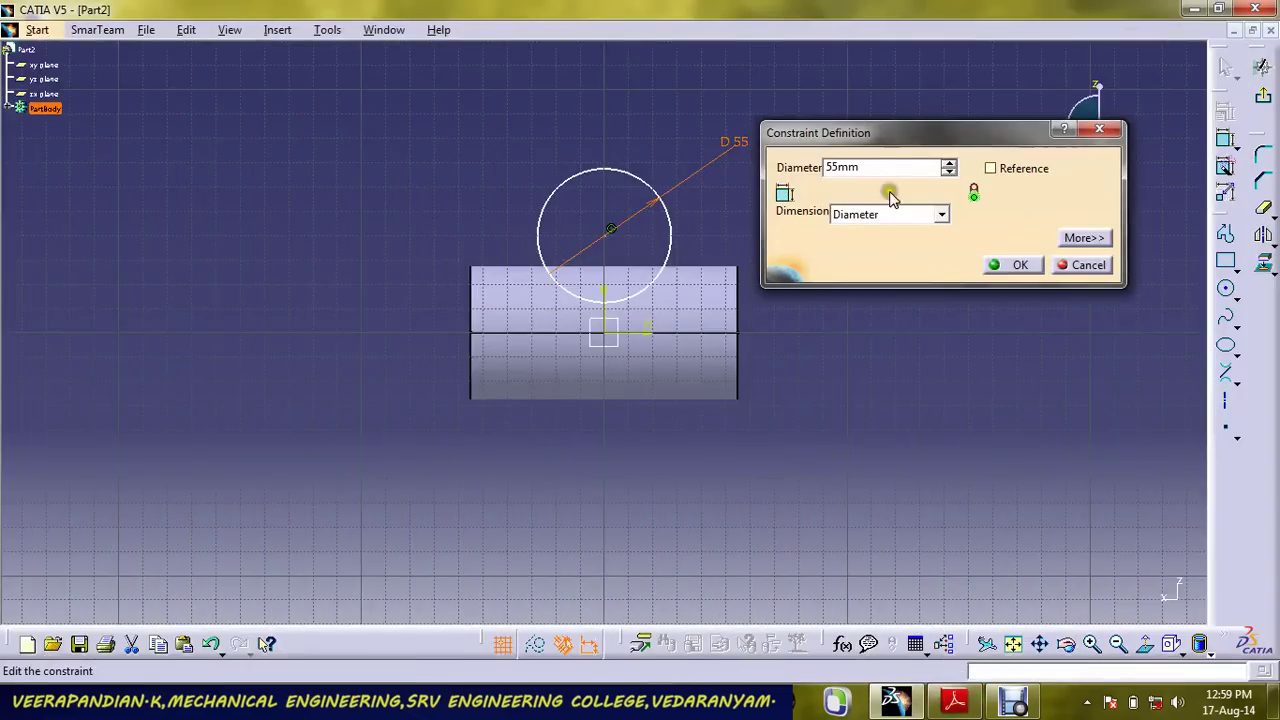
left_click(1017, 265)
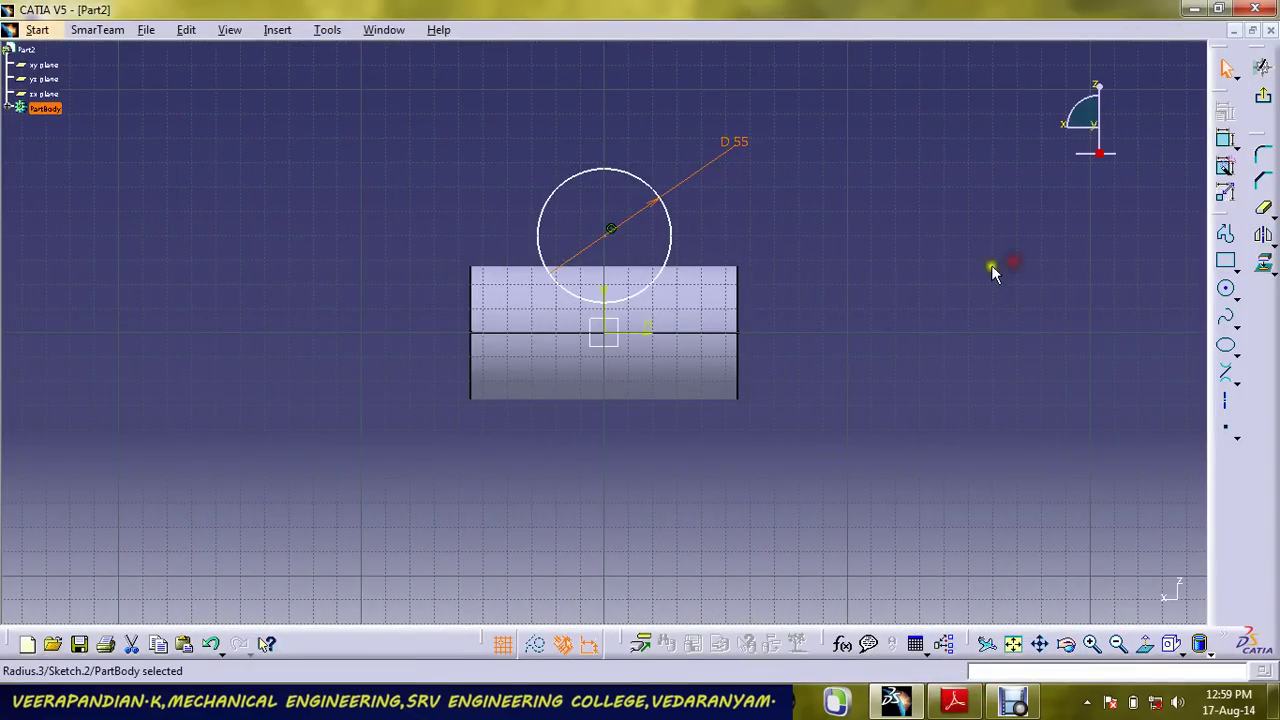
left_click(990, 275)
Dimension the circle centre's height above the horizontal axis and set it to 37 mm.
left_click(1225, 138)
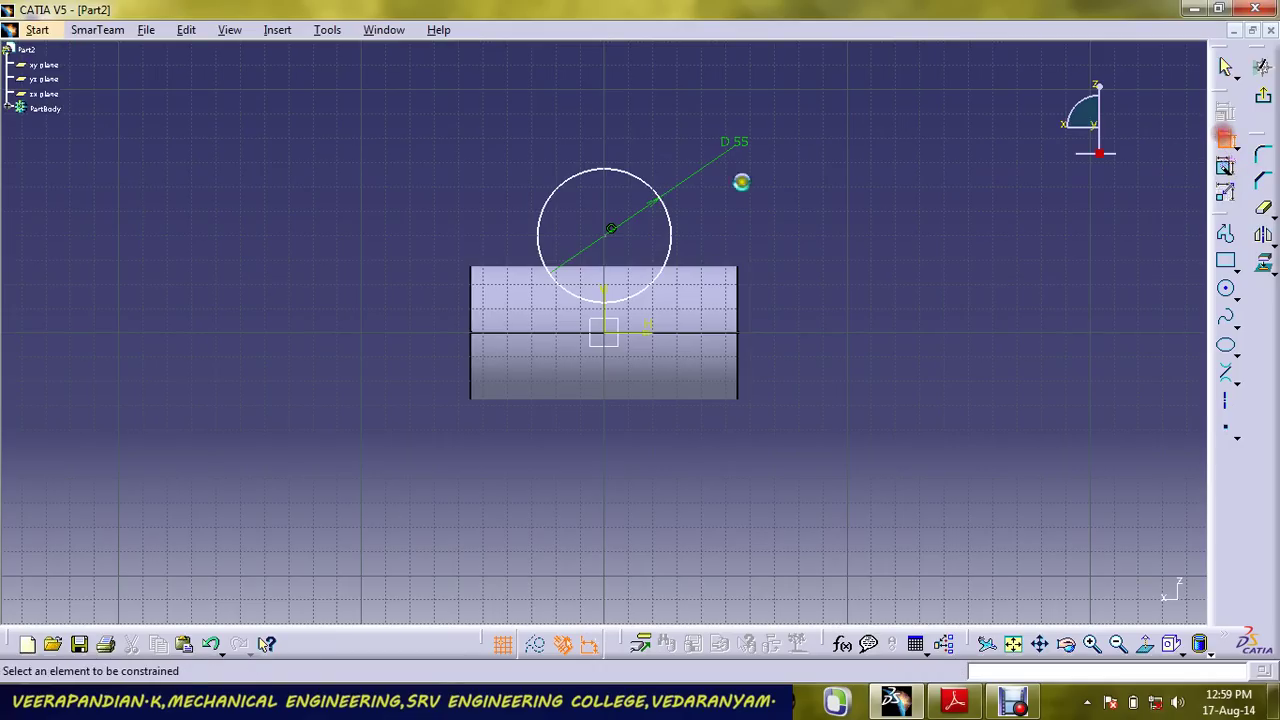
left_click(613, 334)
left_click(830, 300)
double_click(830, 300)
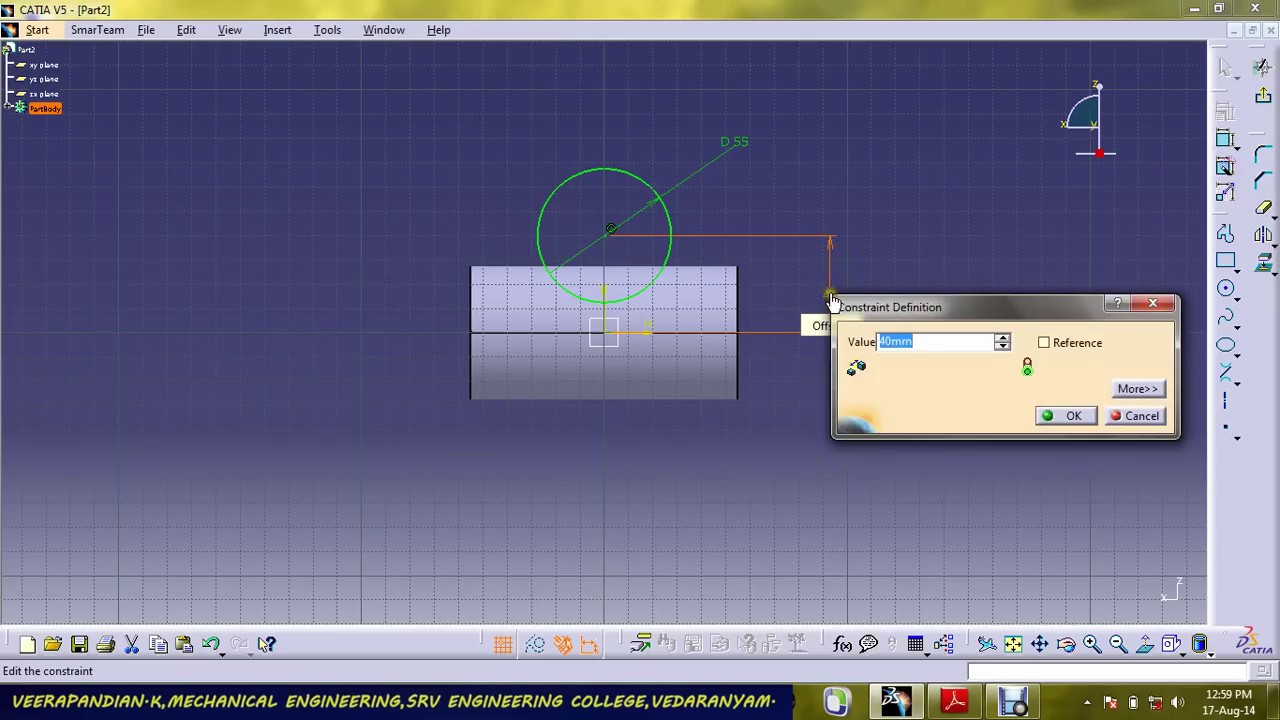
left_click(1068, 418)
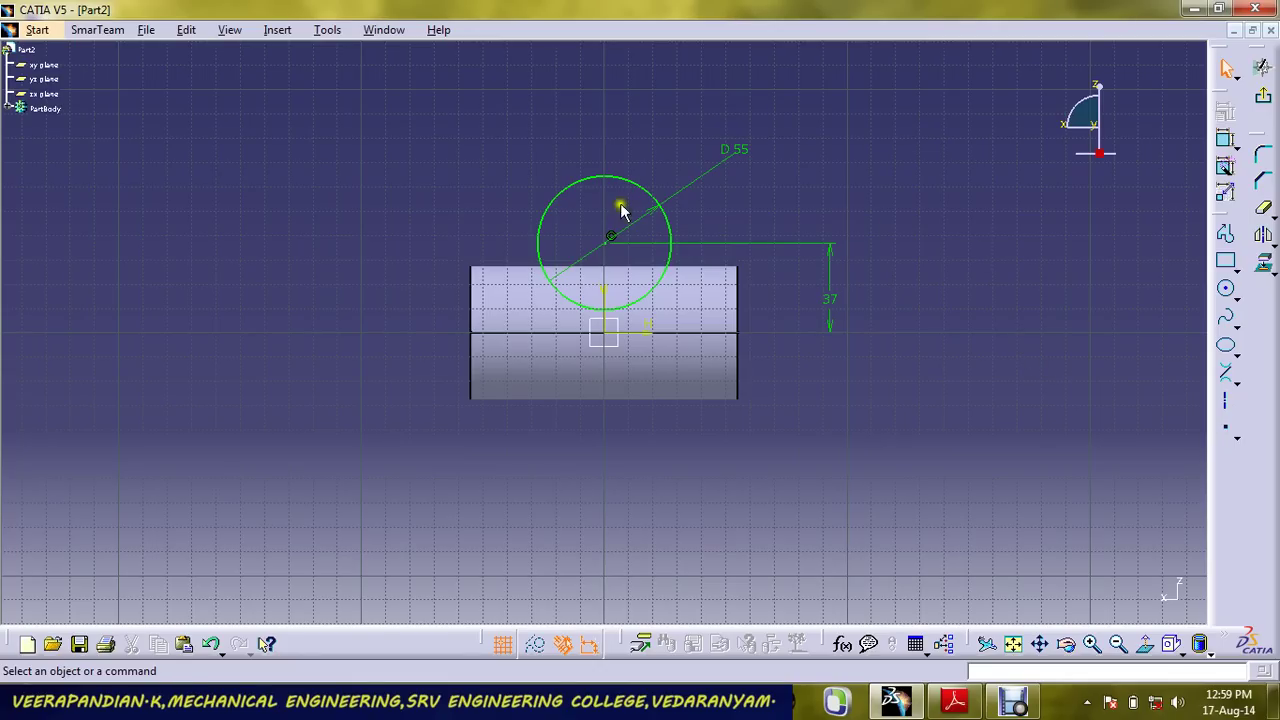
Exit the sketch and pad the offset circle 55 mm with mirrored extent to form the crossing upper cylinder.
left_click(1263, 95)
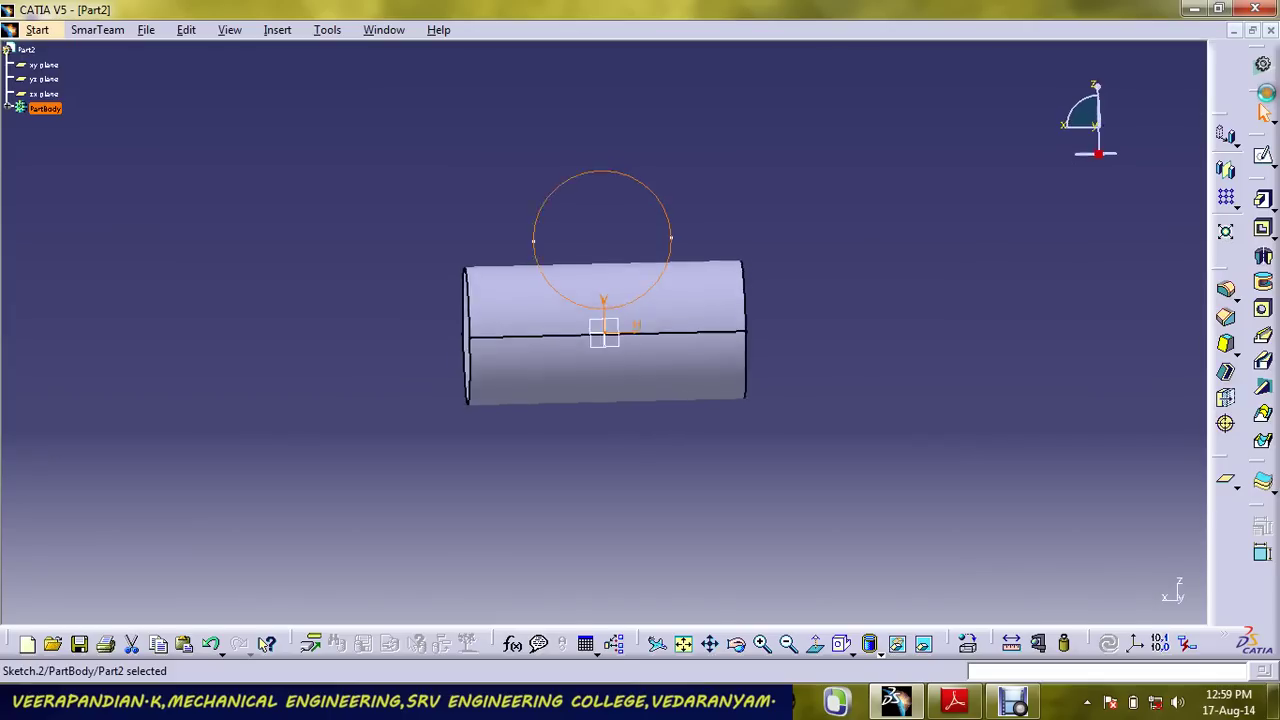
left_click(1262, 199)
left_click(1018, 515)
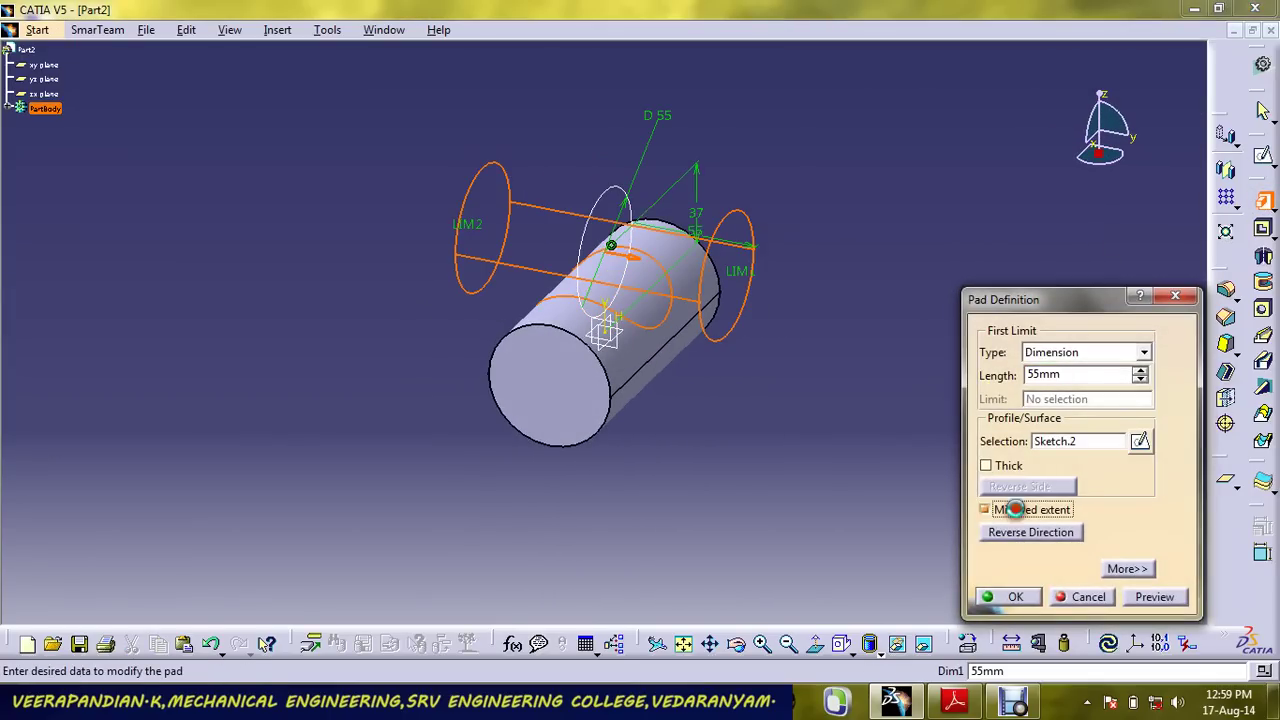
left_click(1015, 597)
Check the bore size in the Adobe Reader drawing and start a 30 mm diameter hole on the upper cylinder's end face in CATIA.
middle_click_drag(874, 262, 812, 278)
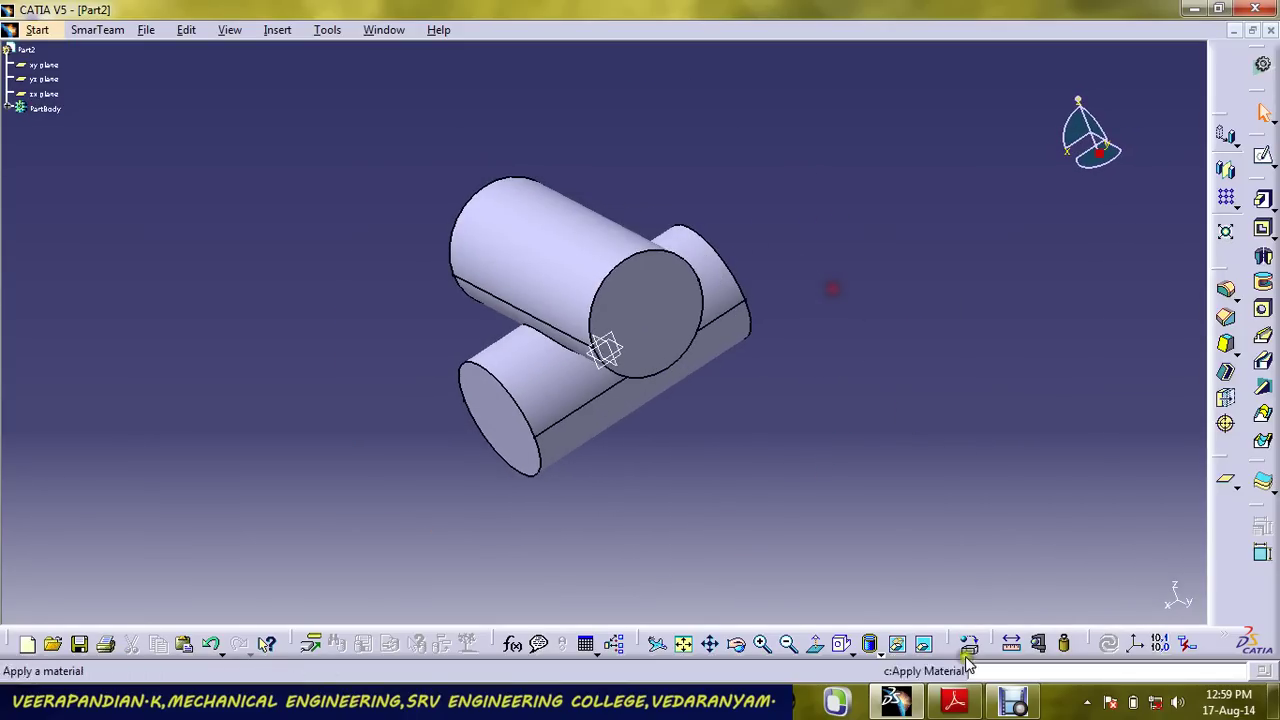
left_click(955, 700)
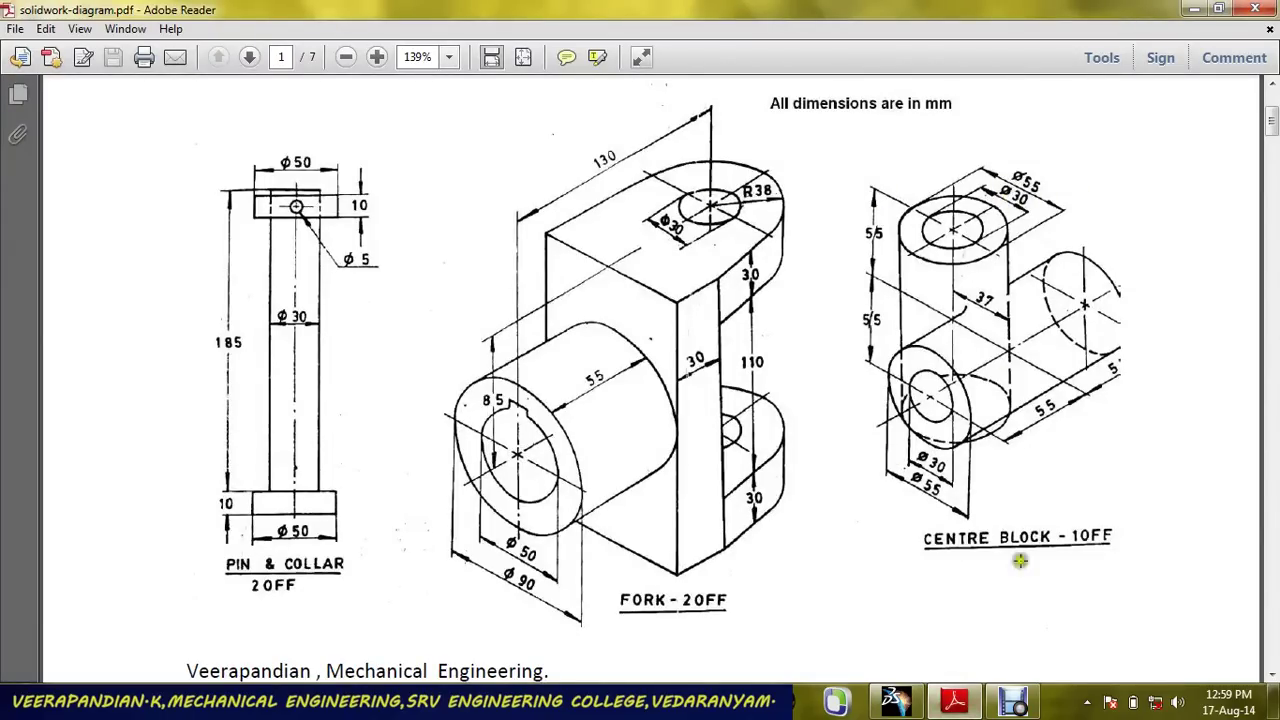
left_click(950, 700)
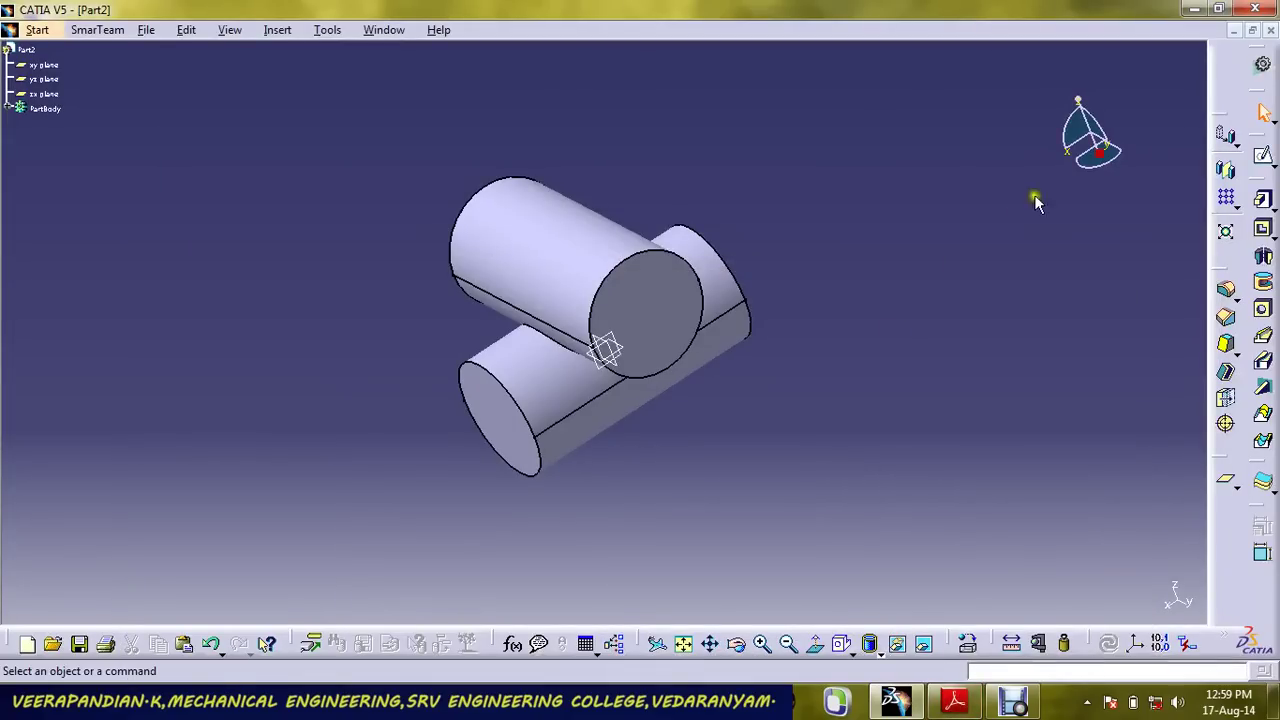
left_click(650, 259)
left_click(1264, 310)
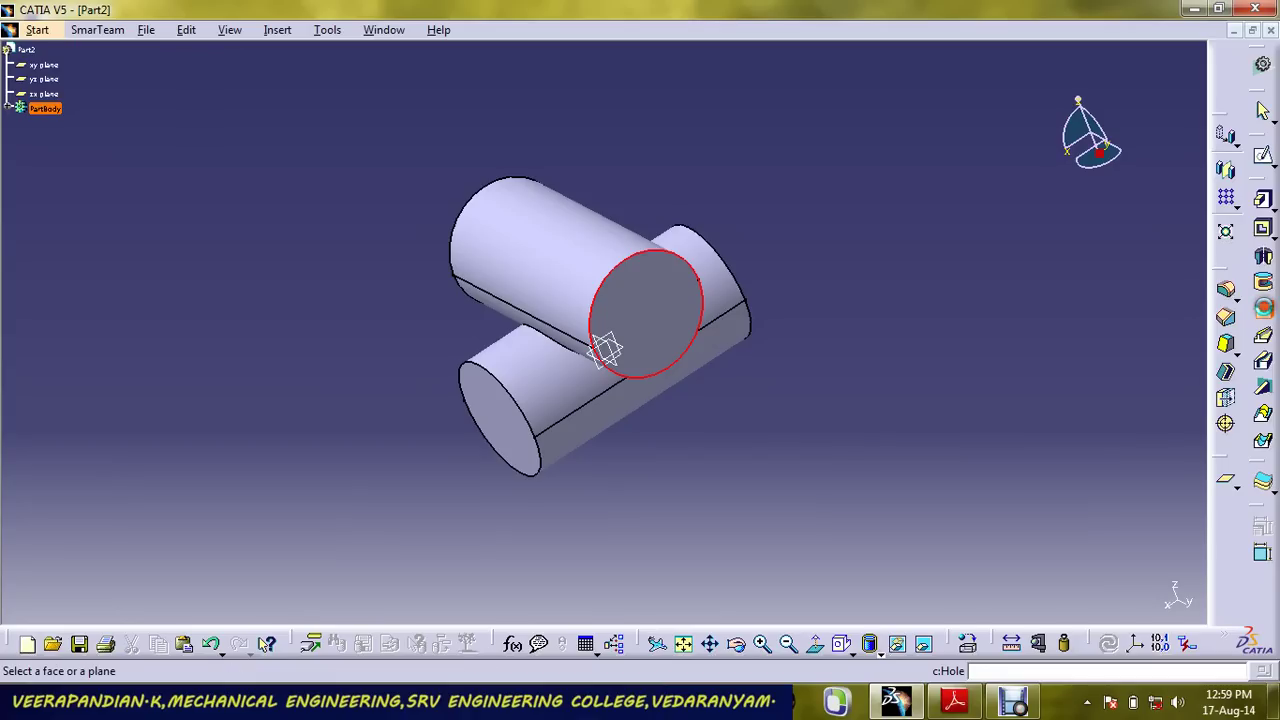
left_click(652, 290)
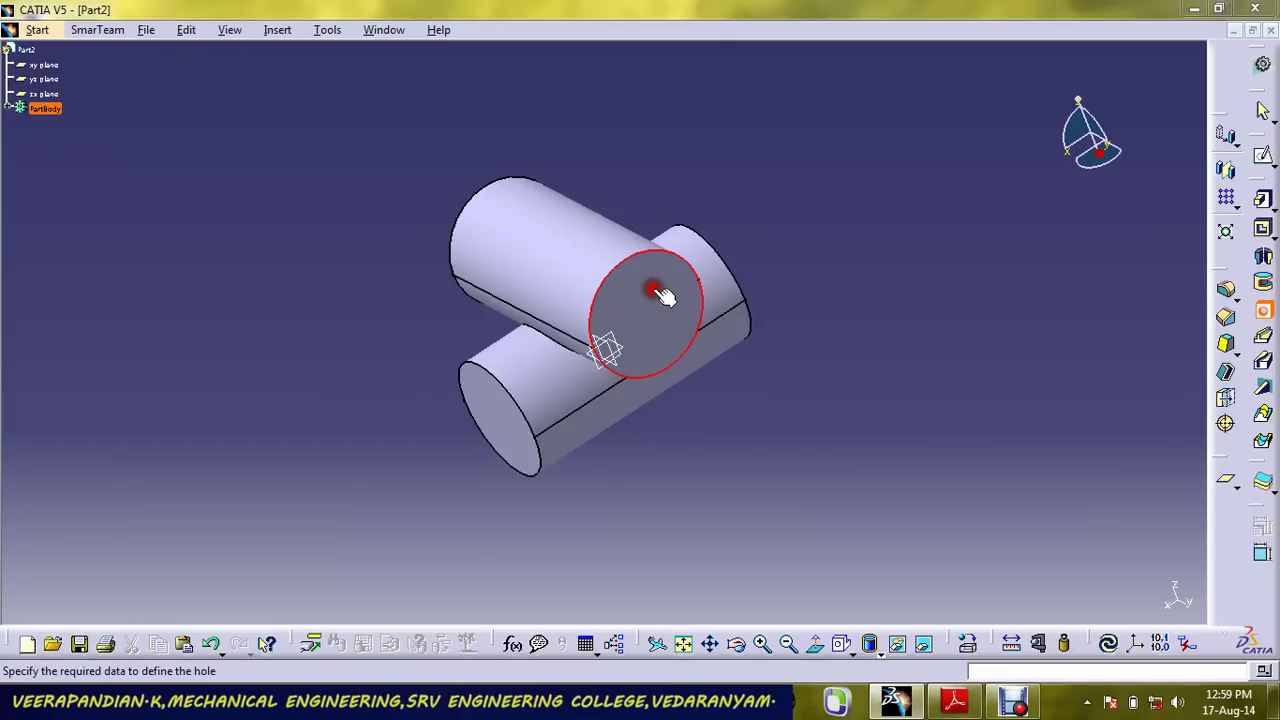
left_click(862, 388)
type("30")
Set the hole's extension to Up To Last and create it through the upper cylinder.
left_click(998, 358)
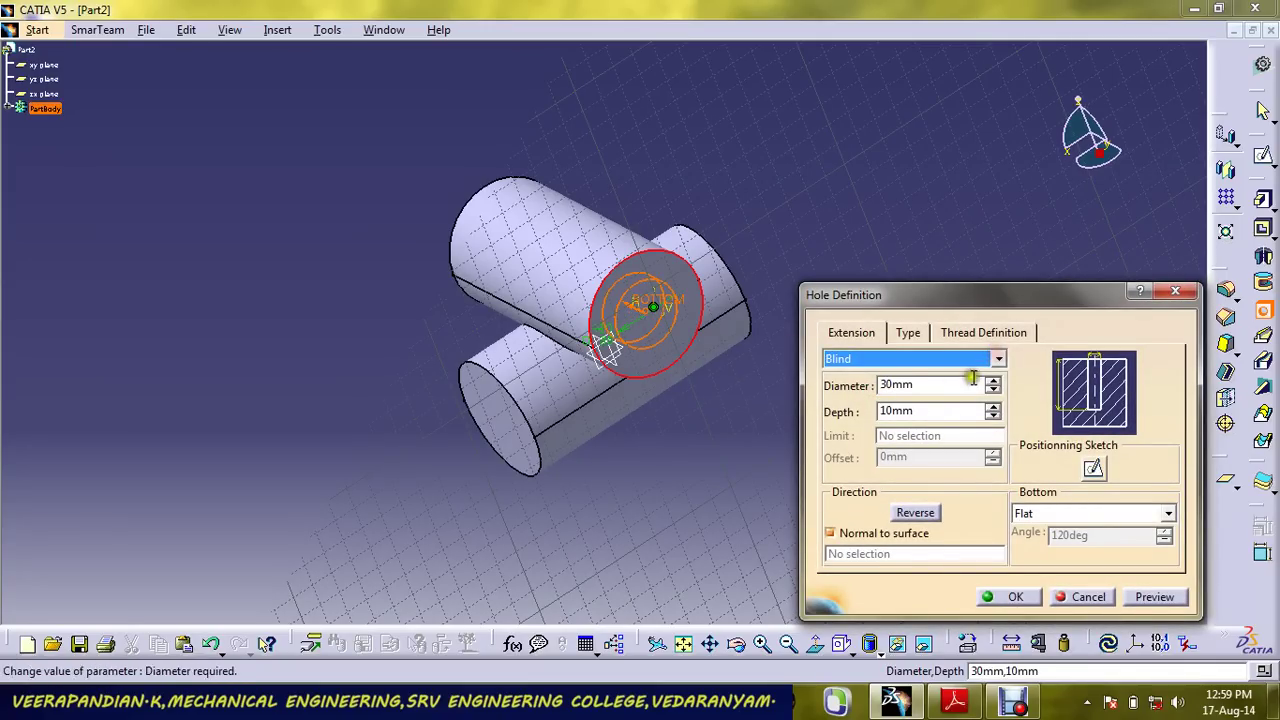
left_click(999, 359)
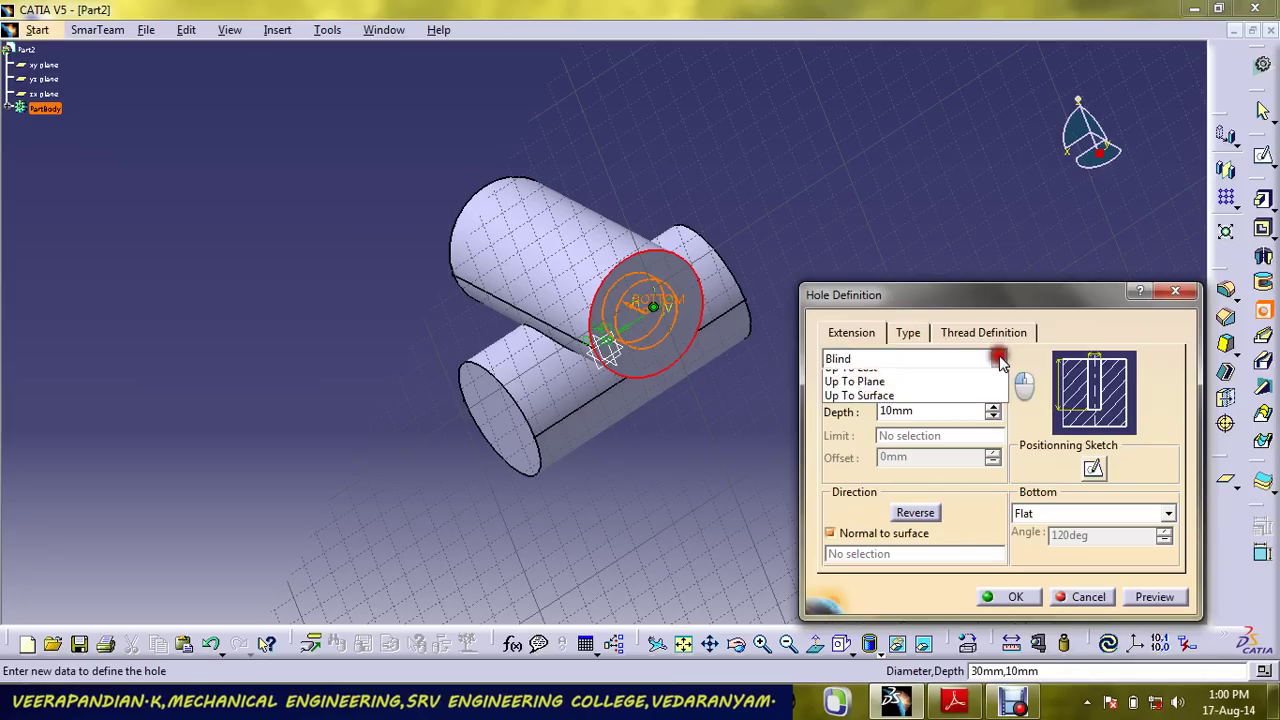
left_click(998, 358)
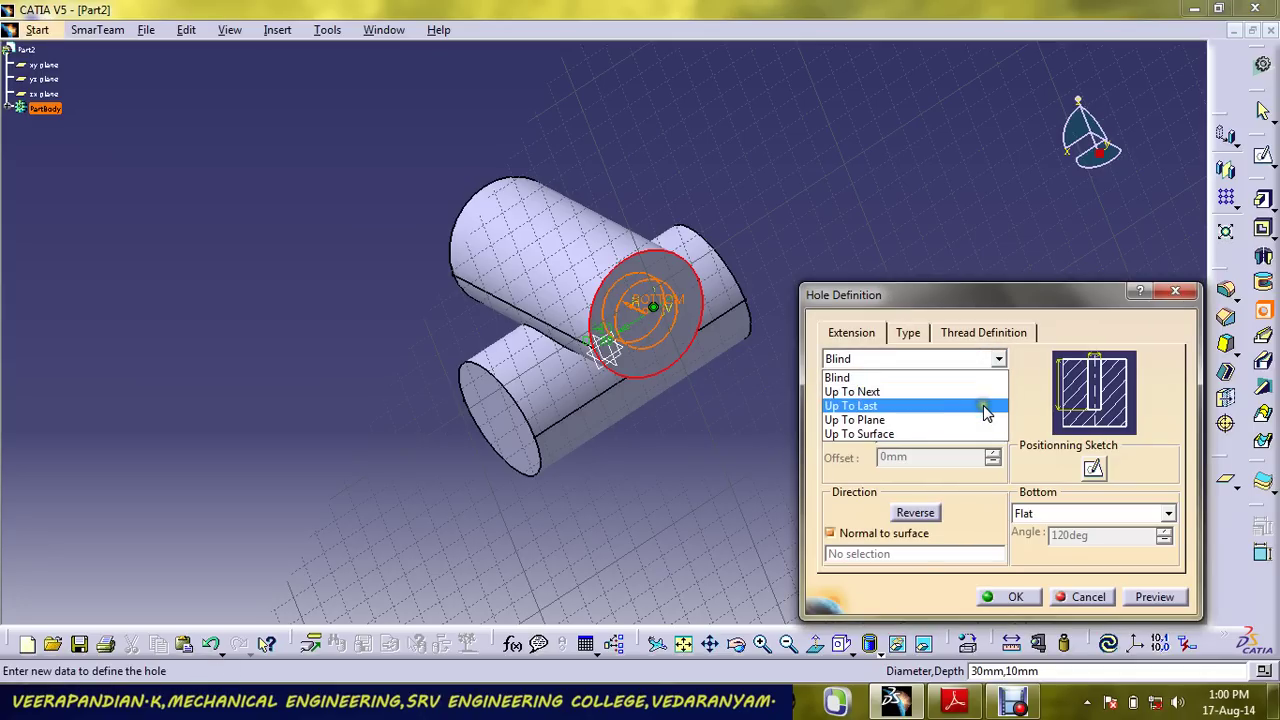
left_click(985, 406)
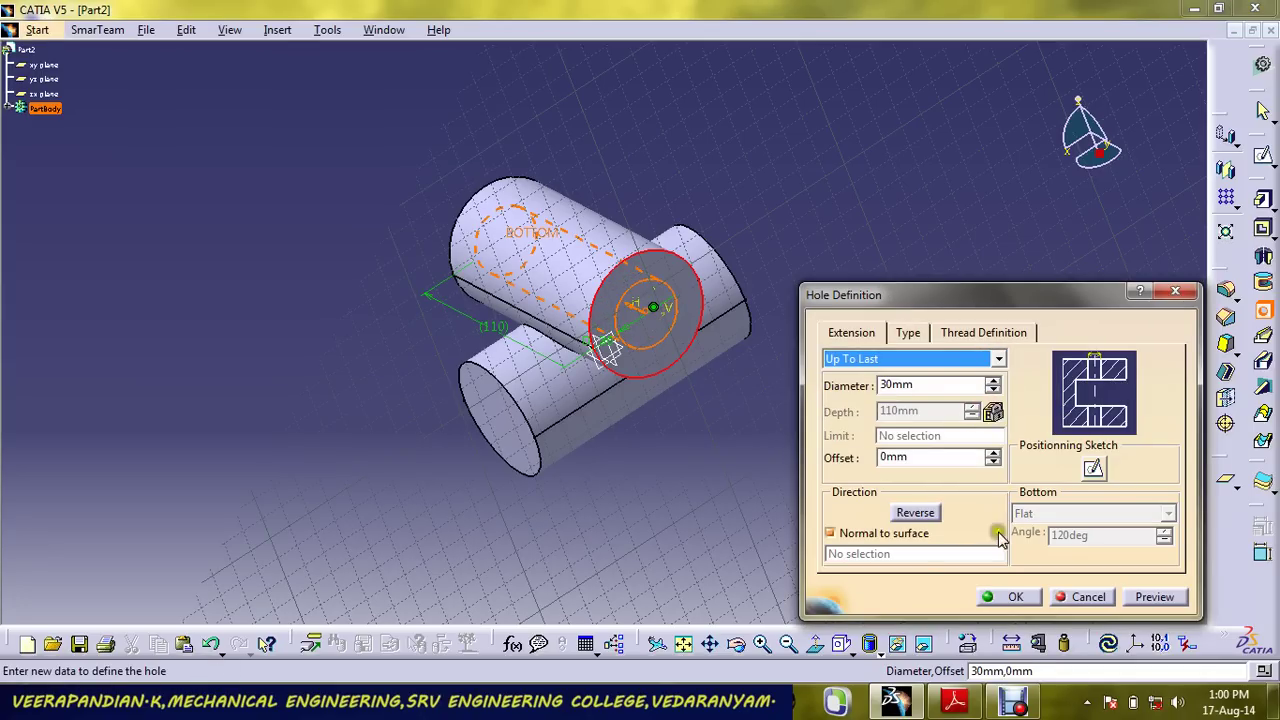
left_click(1017, 596)
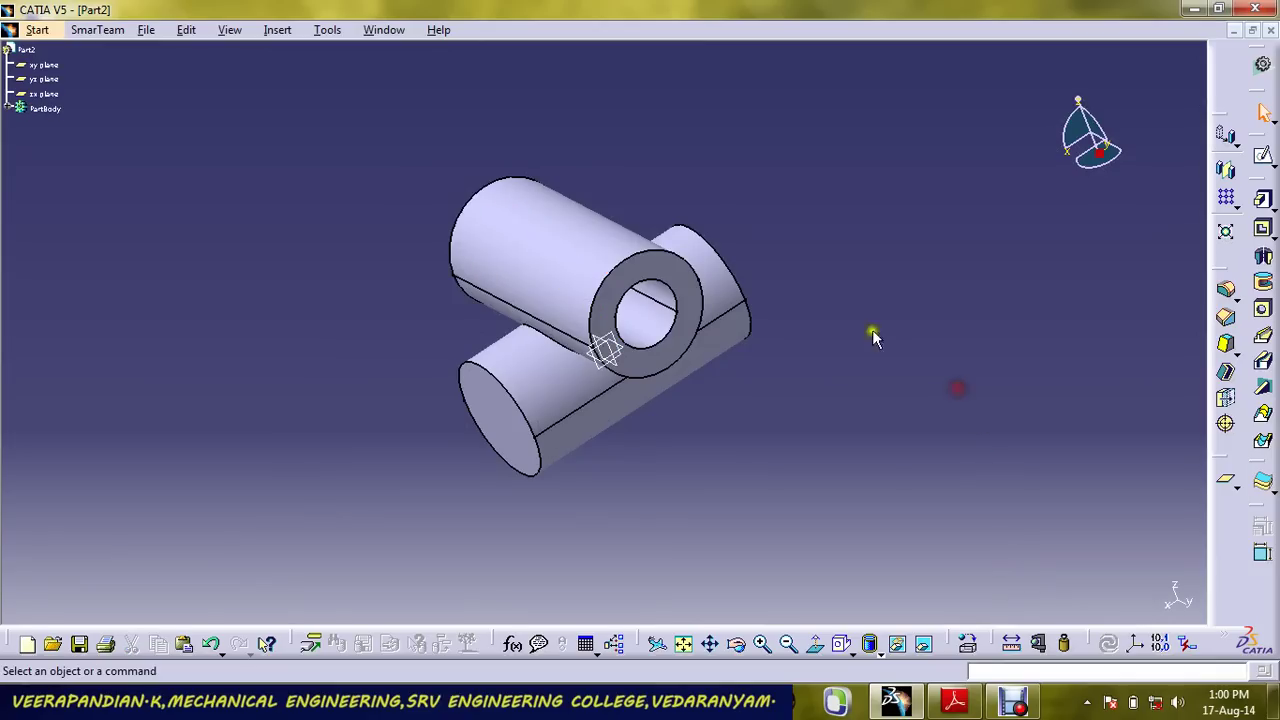
Create a 30 mm Up To Last hole from the lower cylinder's end face.
middle_click_drag(822, 297, 700, 368)
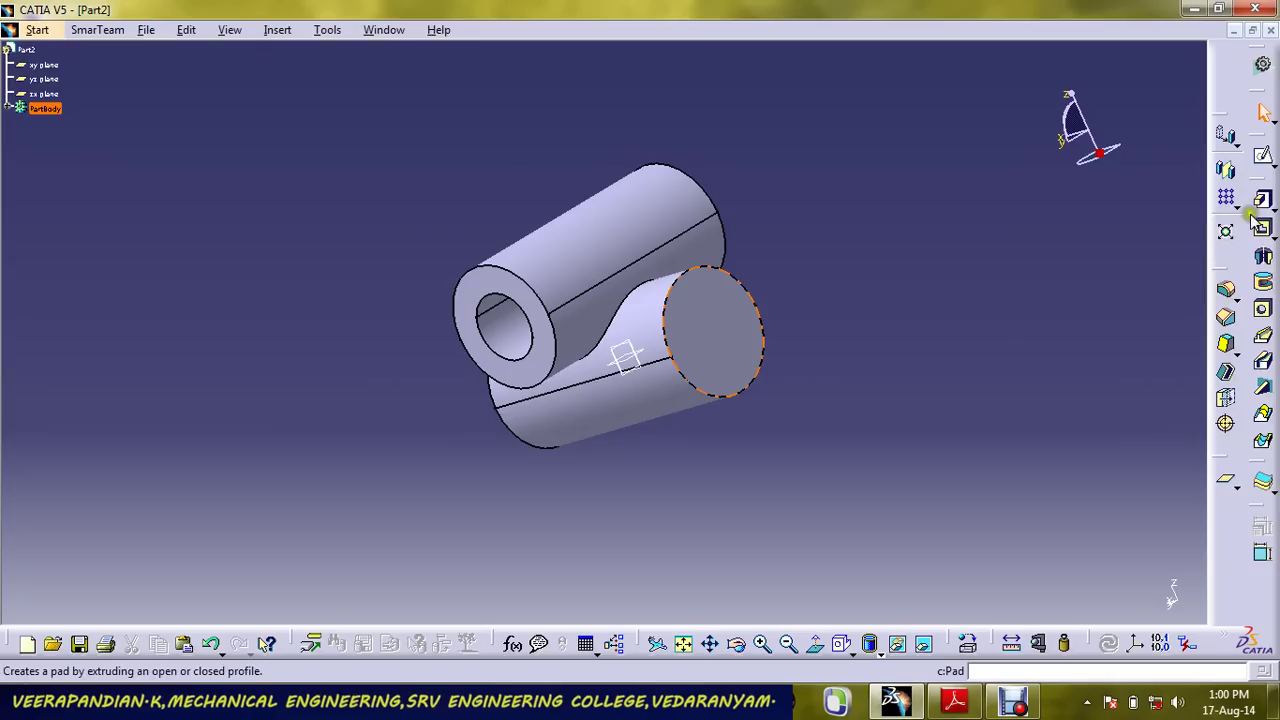
left_click(1264, 308)
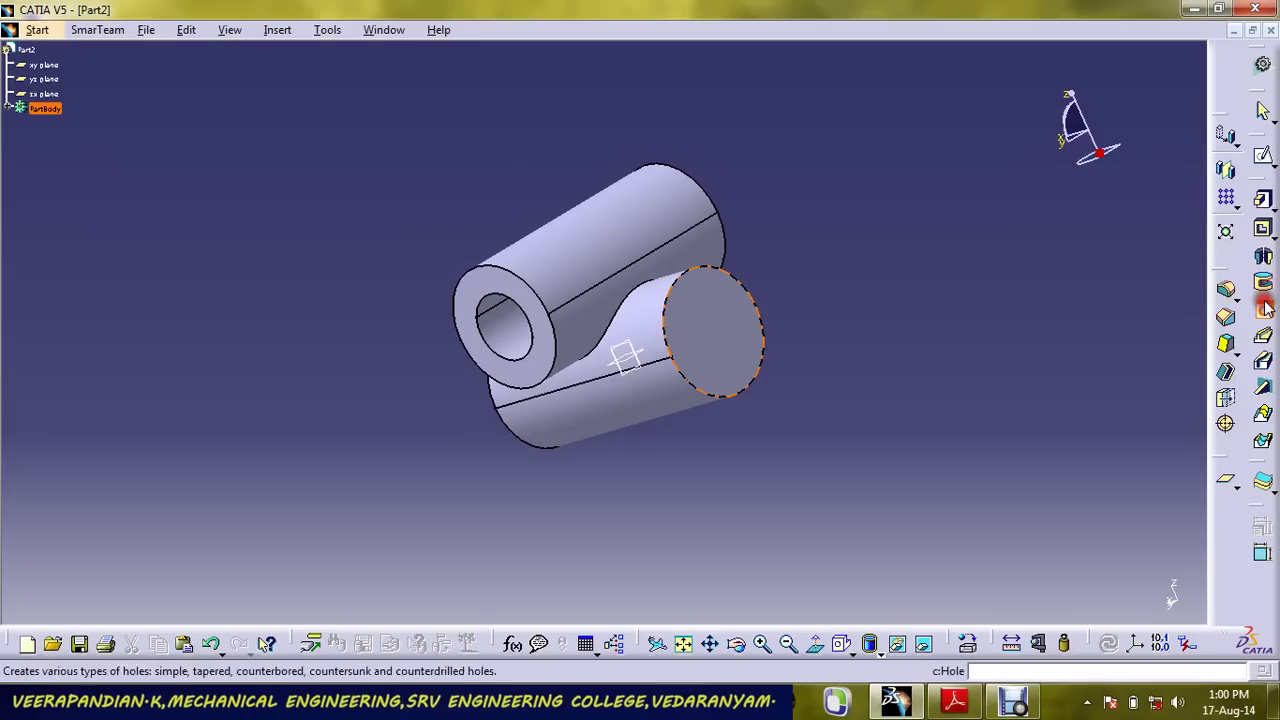
left_click(720, 302)
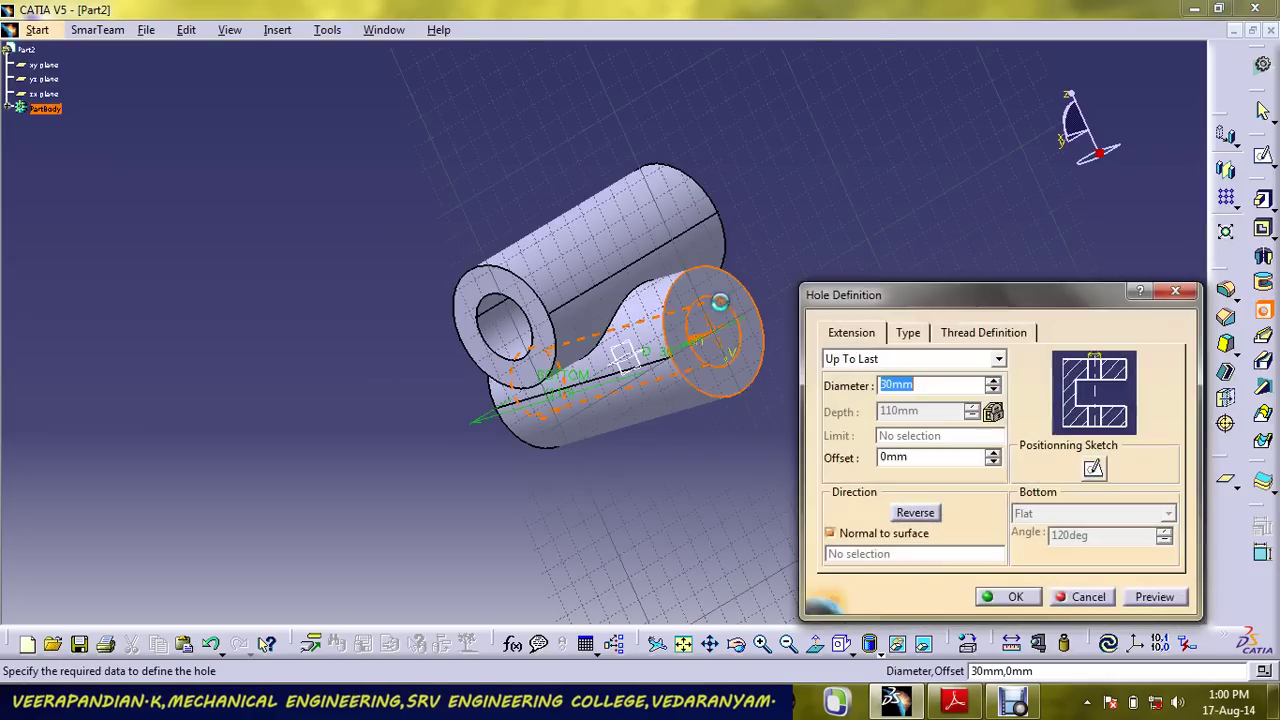
left_click(995, 597)
middle_click_drag(846, 271, 843, 489)
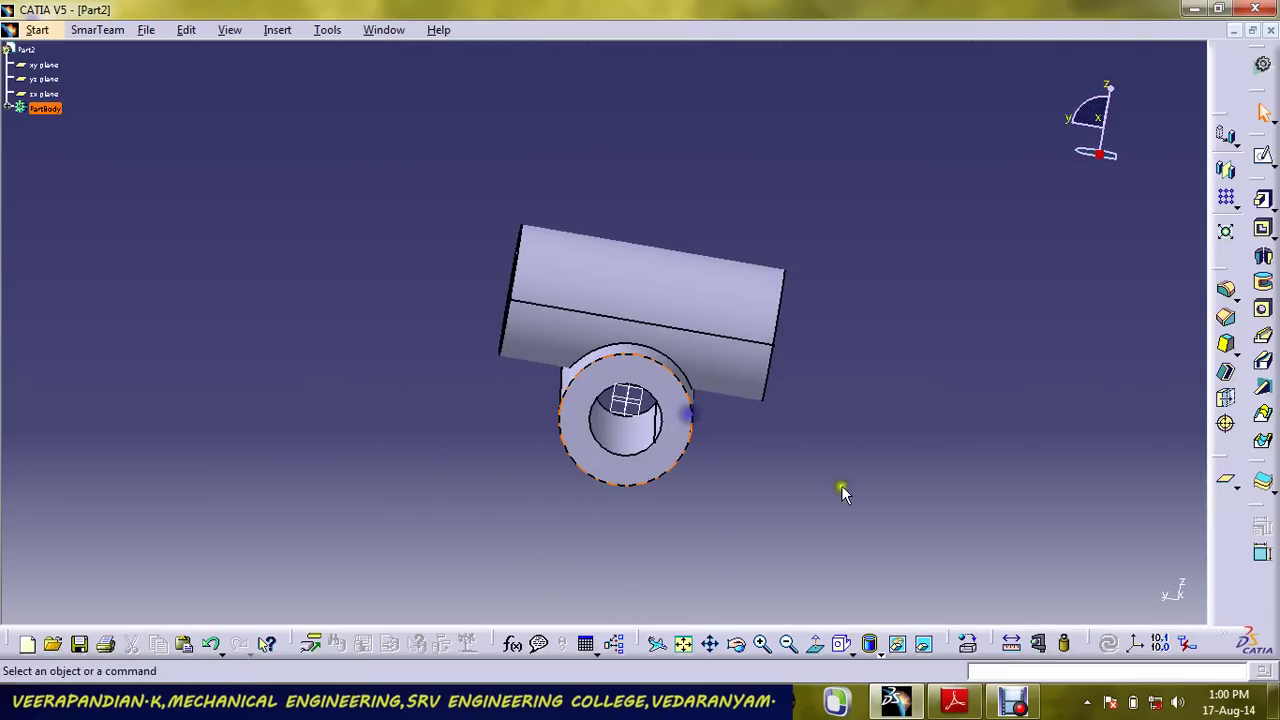
left_click(817, 645)
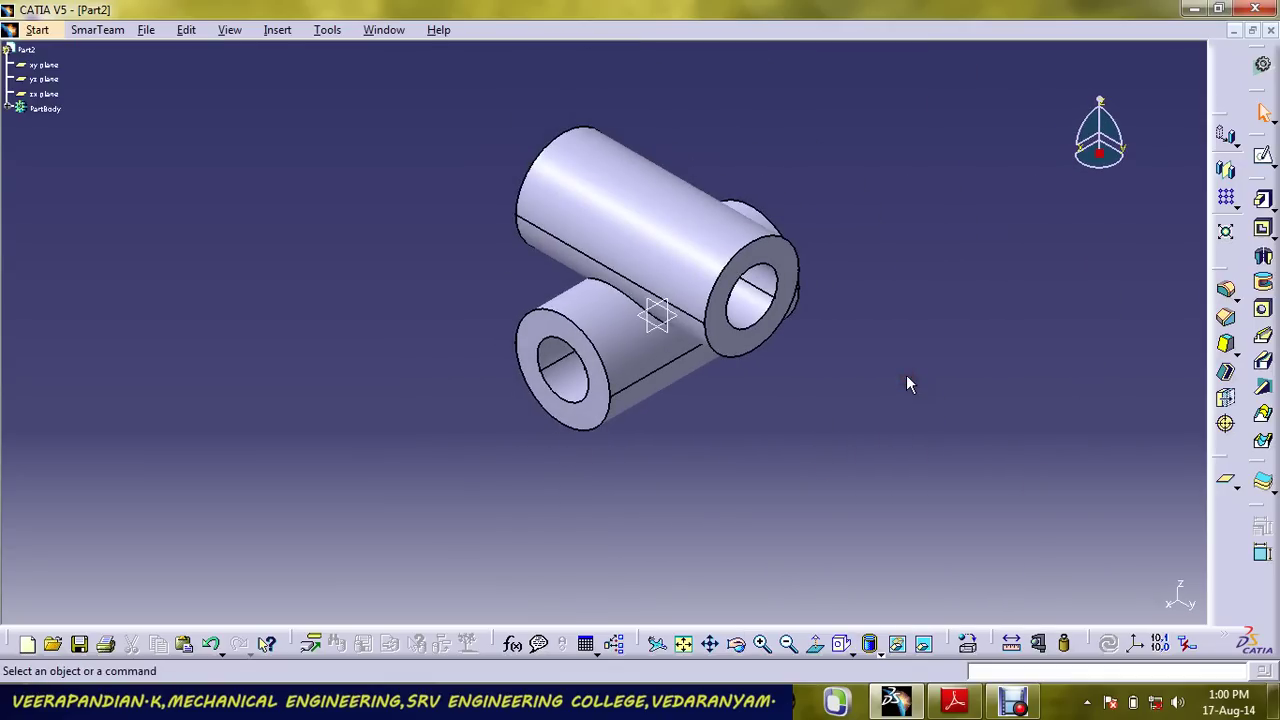
Save the part to the Desktop as a CATPart named "centre block".
left_click(146, 30)
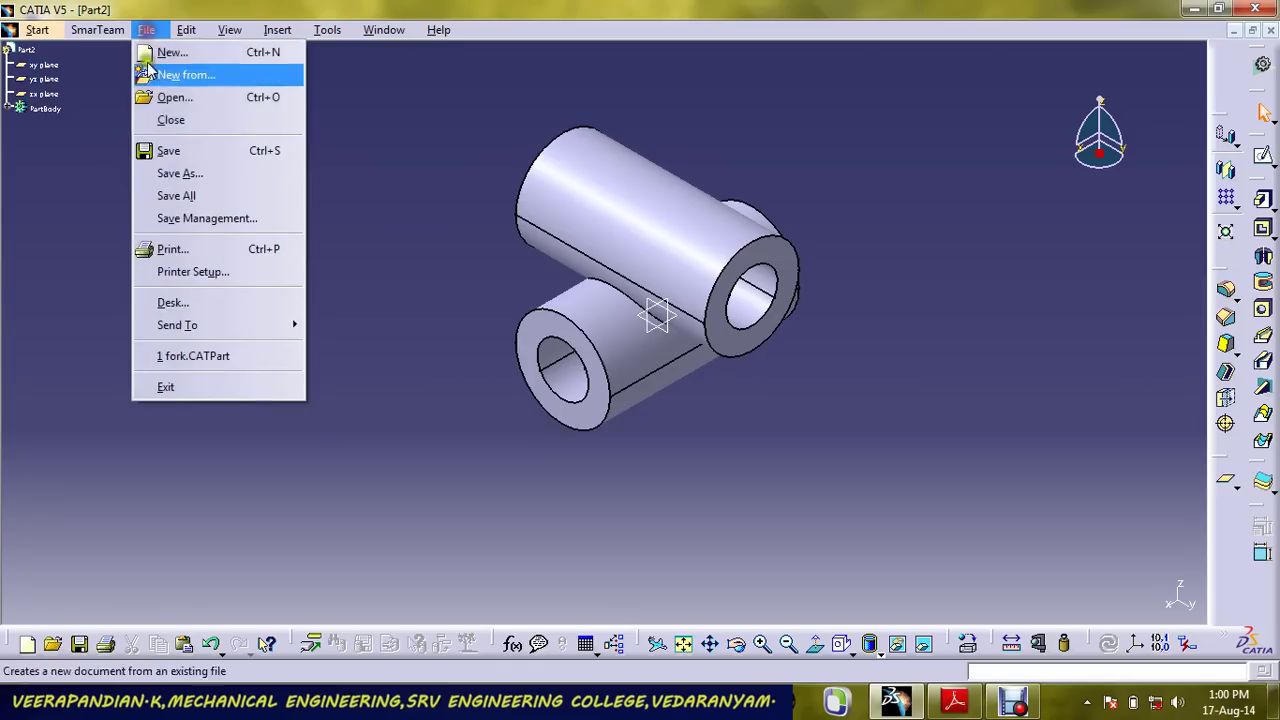
left_click(183, 151)
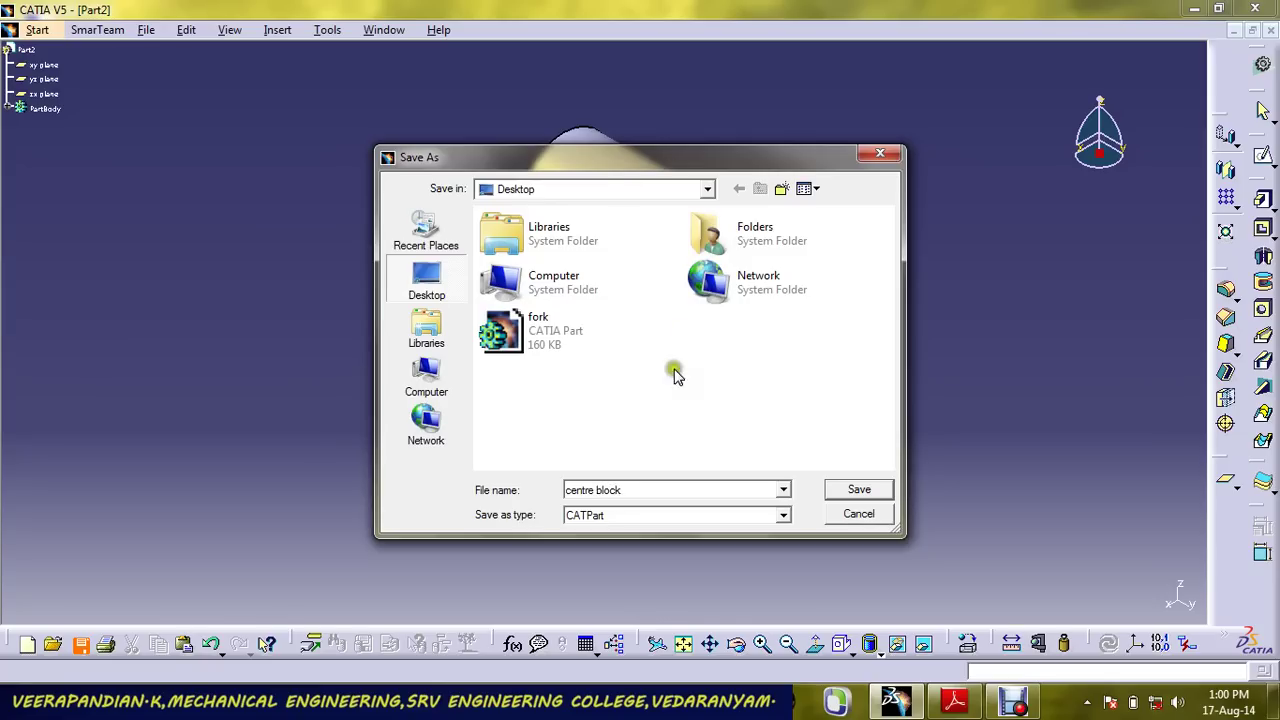
left_click(858, 490)
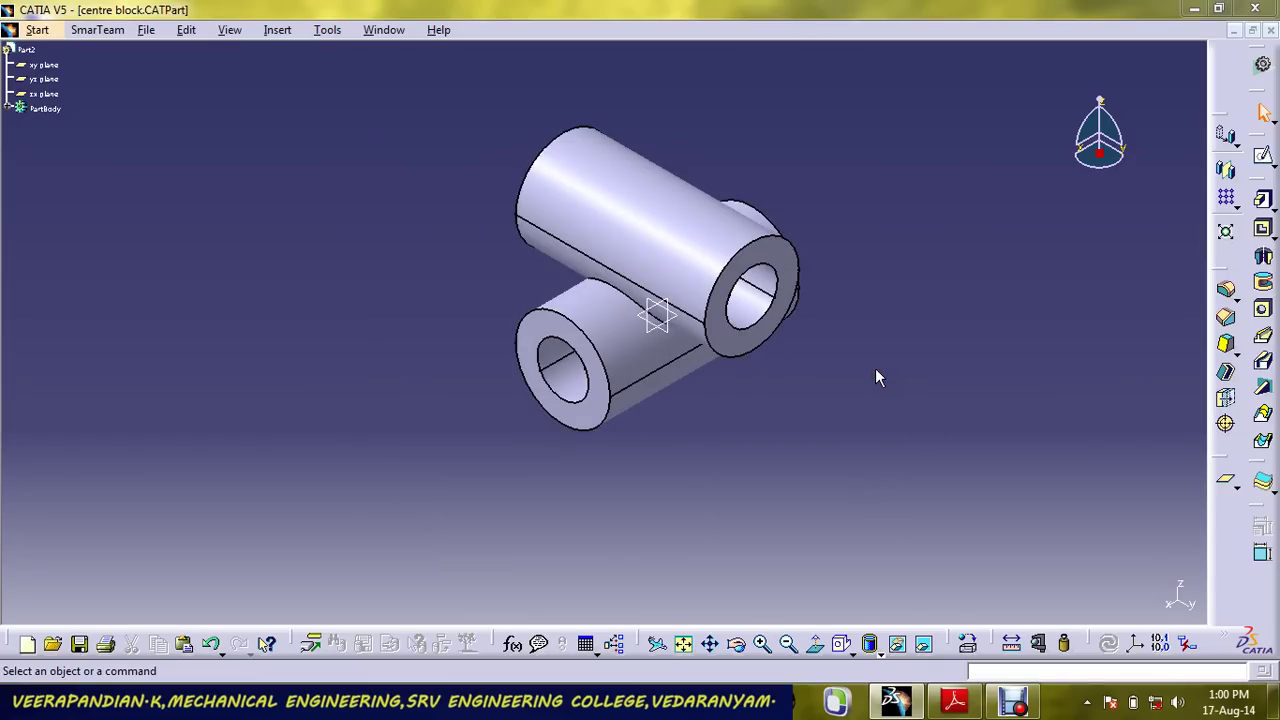
Check the pin and collar dimensions in the Adobe Reader drawing and start a new part in CATIA.
left_click(955, 700)
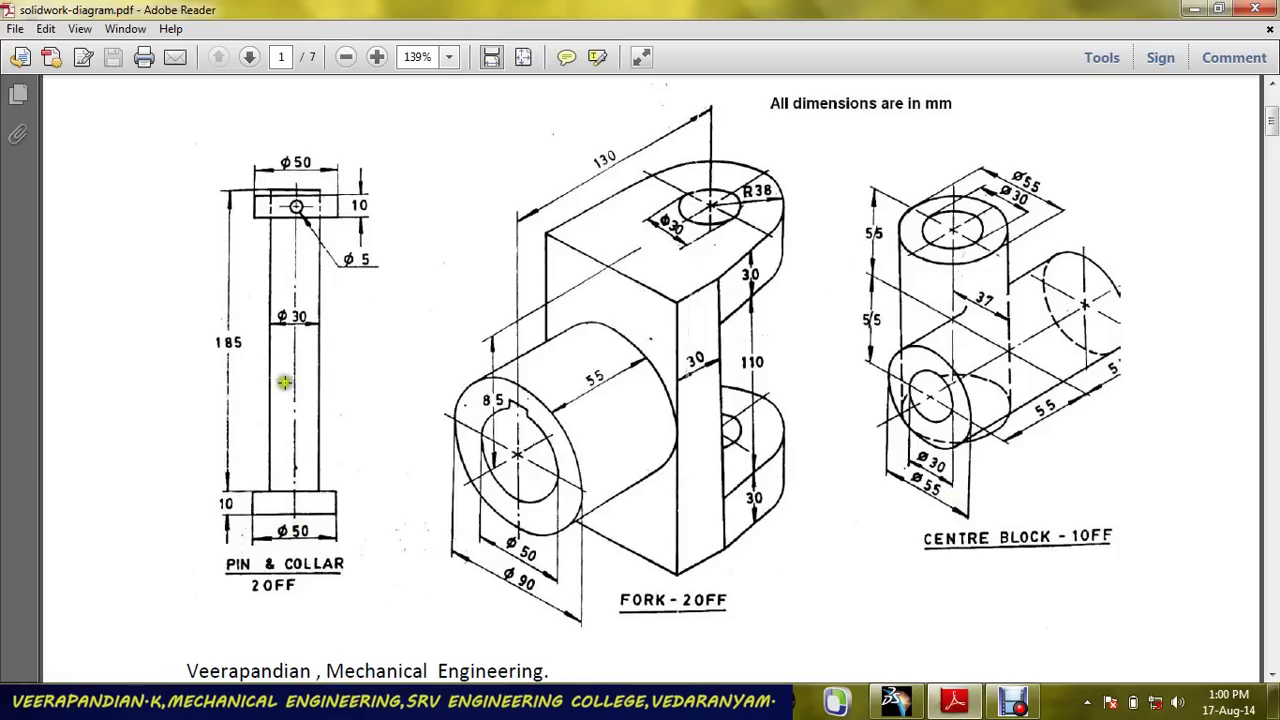
left_click(955, 700)
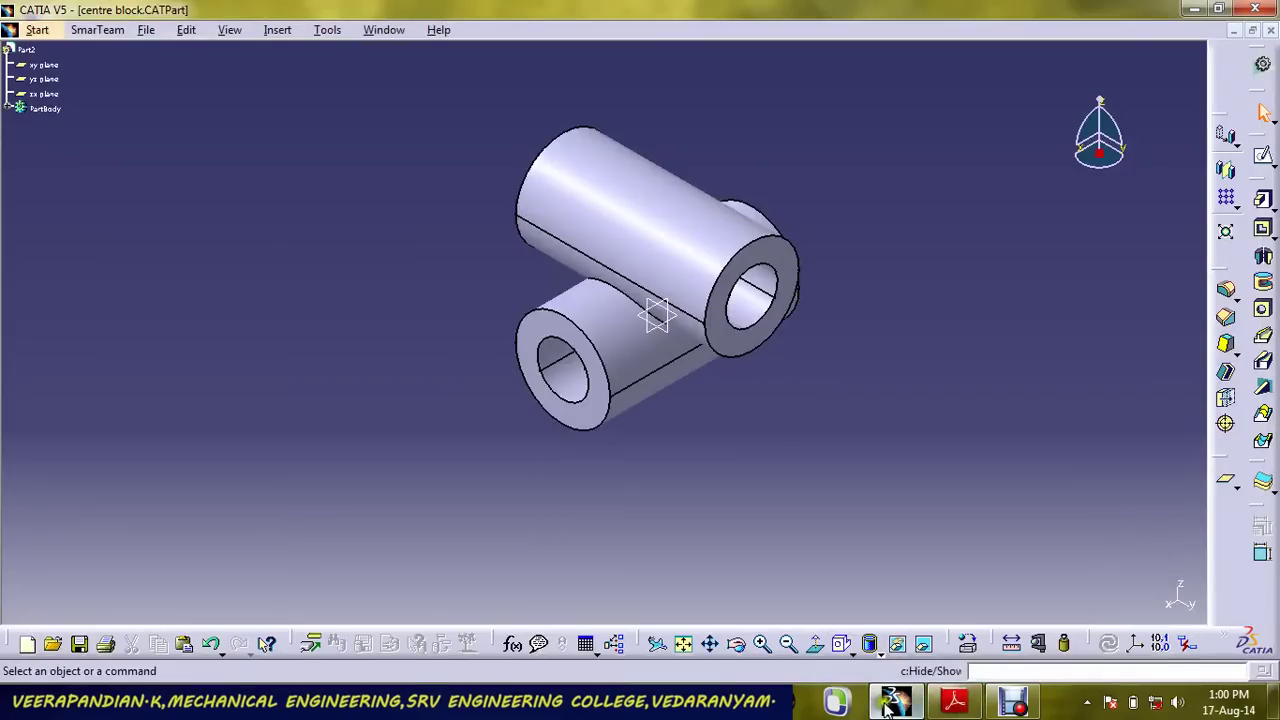
left_click(37, 30)
mouse_move(177, 77)
left_click(319, 75)
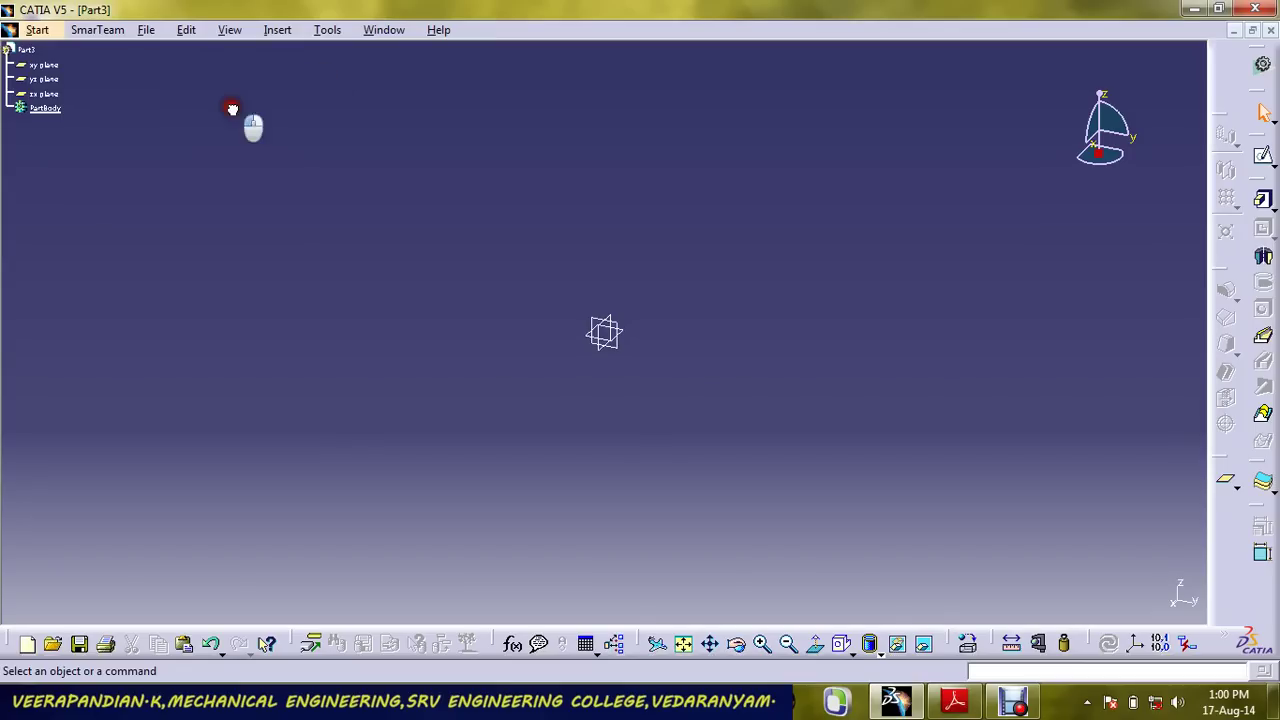
Open a sketch on the yz plane and draw a circle about 82 mm in diameter centred on the origin.
left_click(43, 79)
left_click(1265, 158)
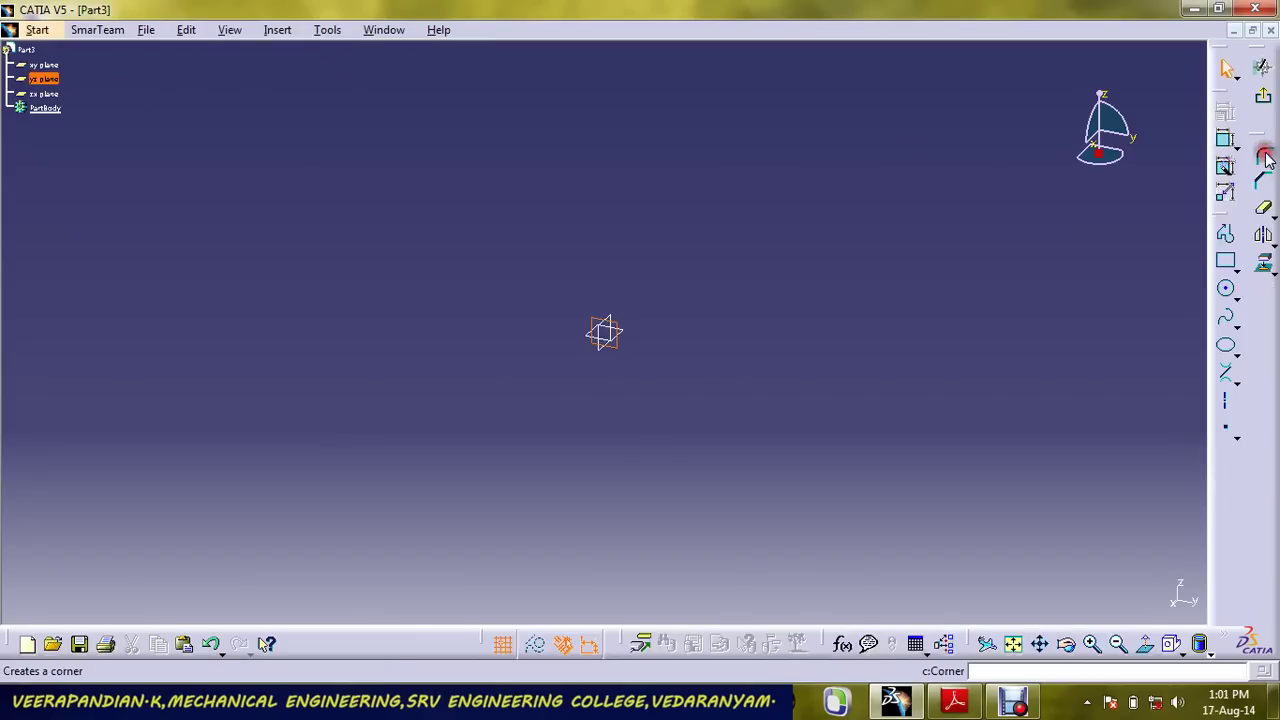
left_click(1229, 291)
left_click(606, 333)
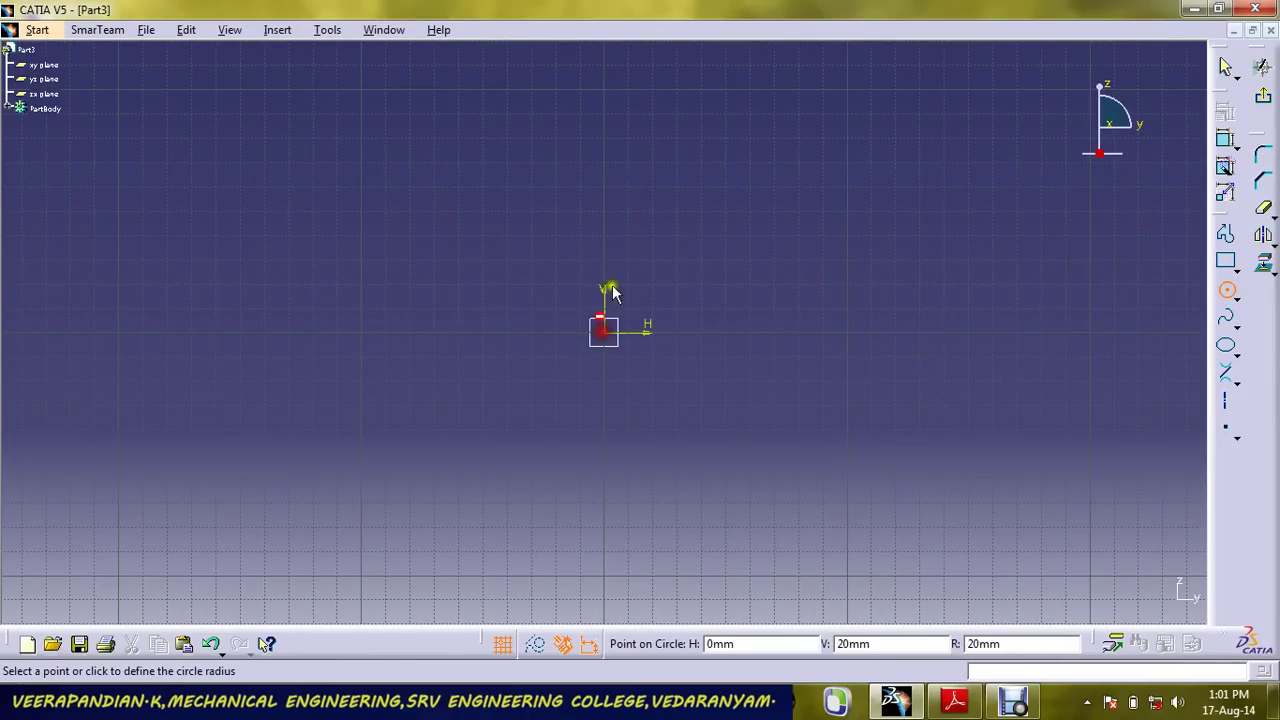
left_click(622, 237)
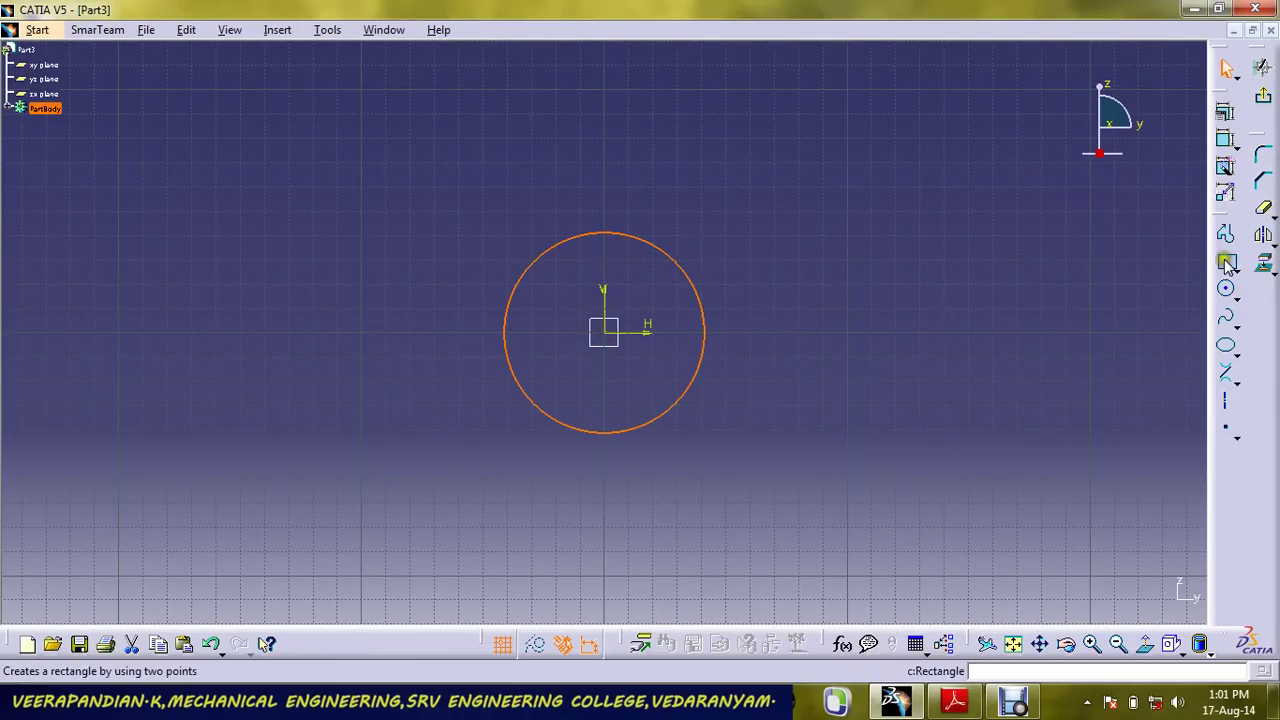
Dimension the circle and set its diameter to 50 mm, checking the collar size in the Adobe Reader drawing.
left_click(1225, 139)
left_click(687, 288)
left_click(739, 228)
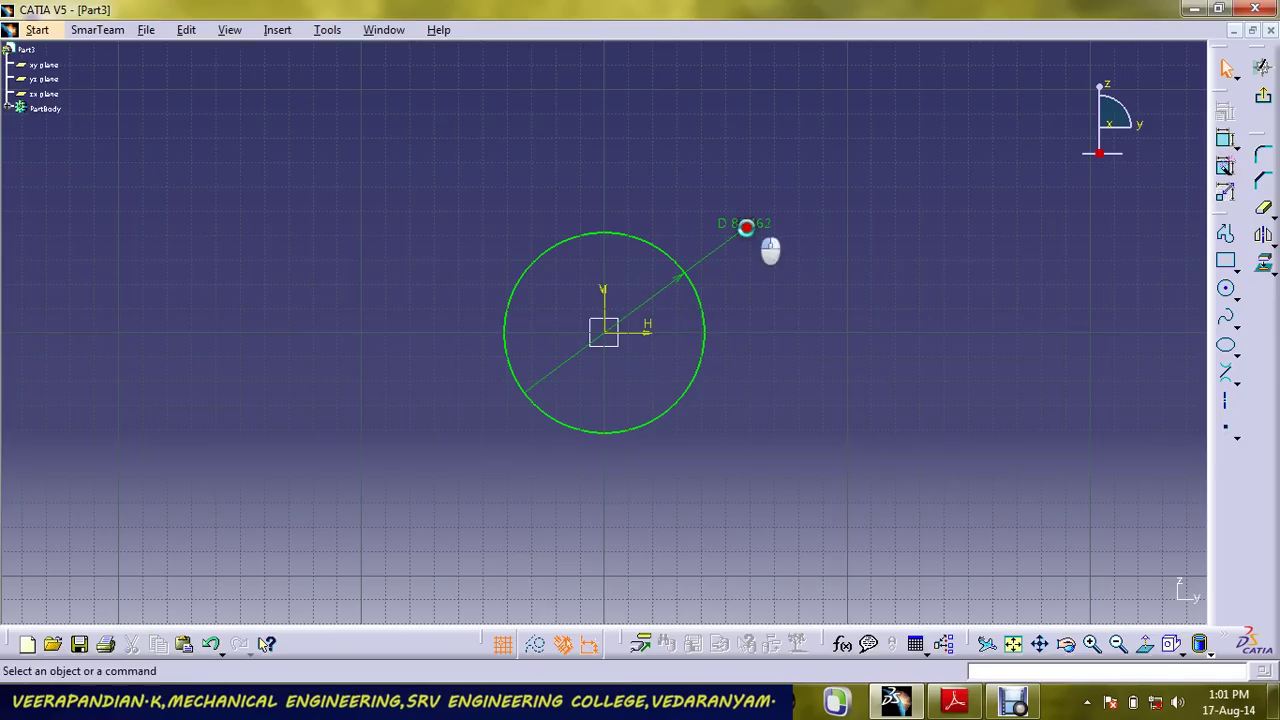
double_click(750, 222)
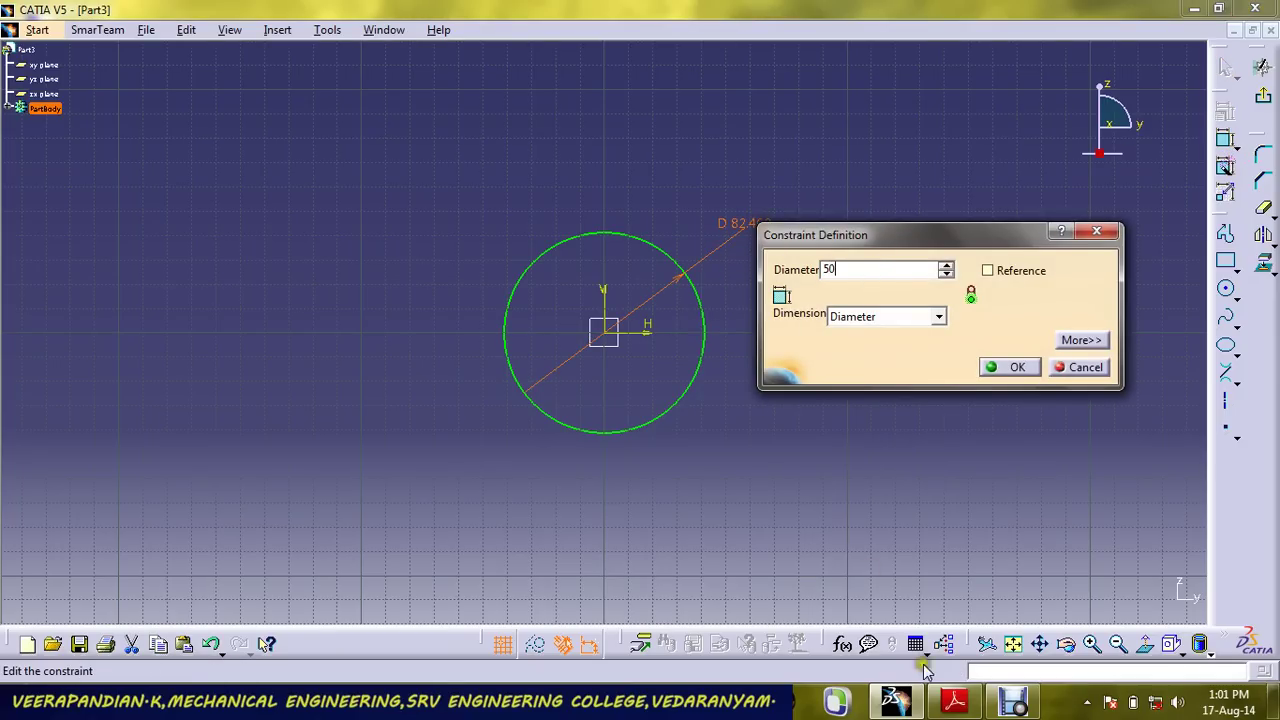
left_click(953, 702)
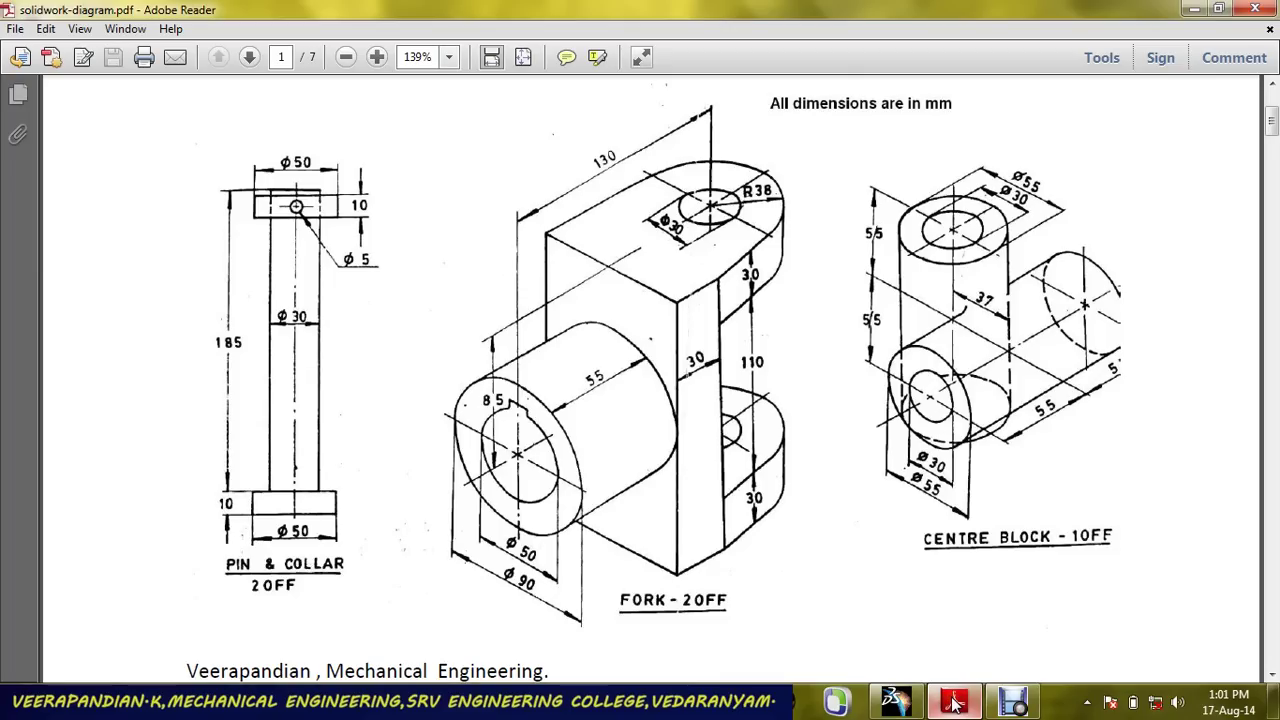
left_click(953, 702)
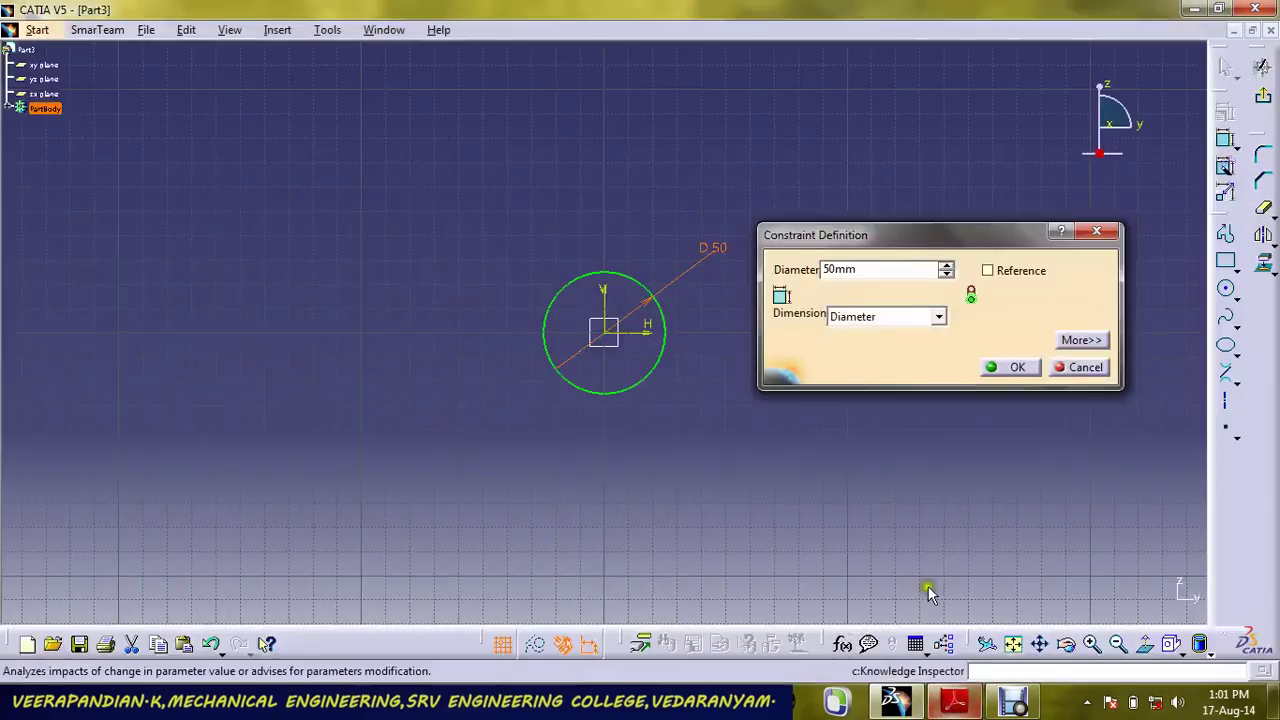
left_click(1017, 367)
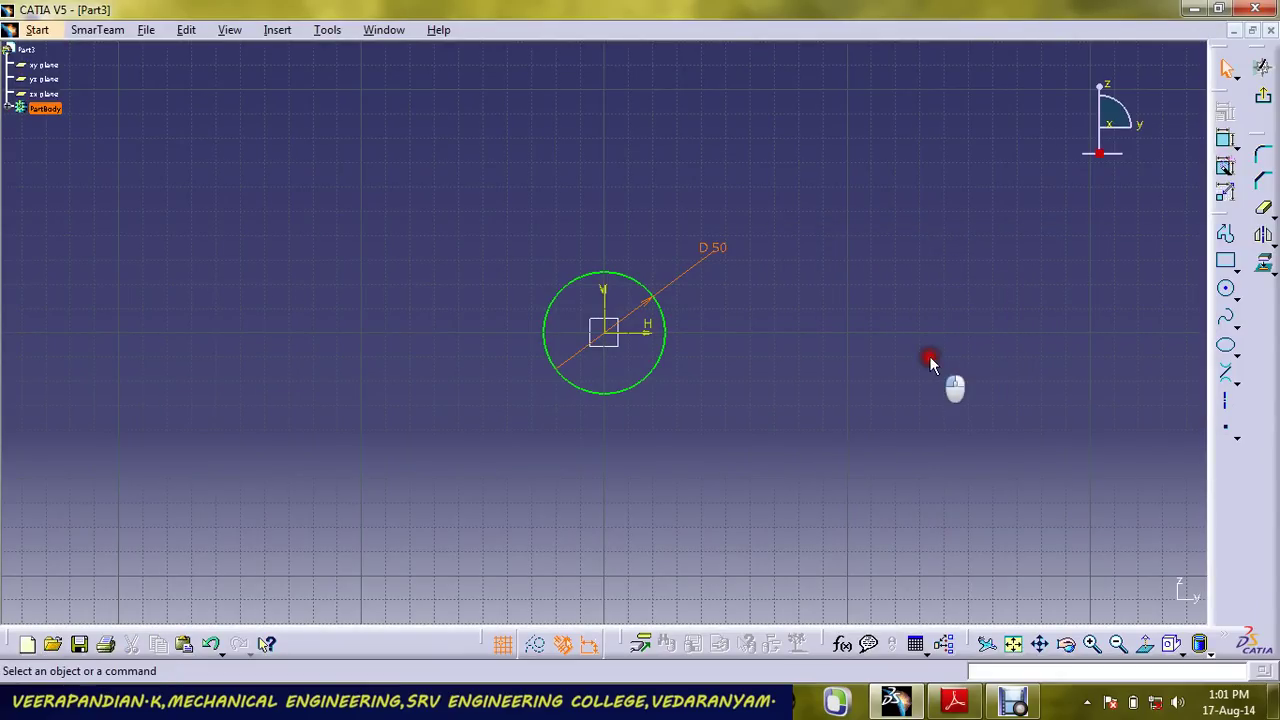
Exit the sketch and pad the 50 mm circle by 10 mm to form the pin's head.
left_click(1263, 97)
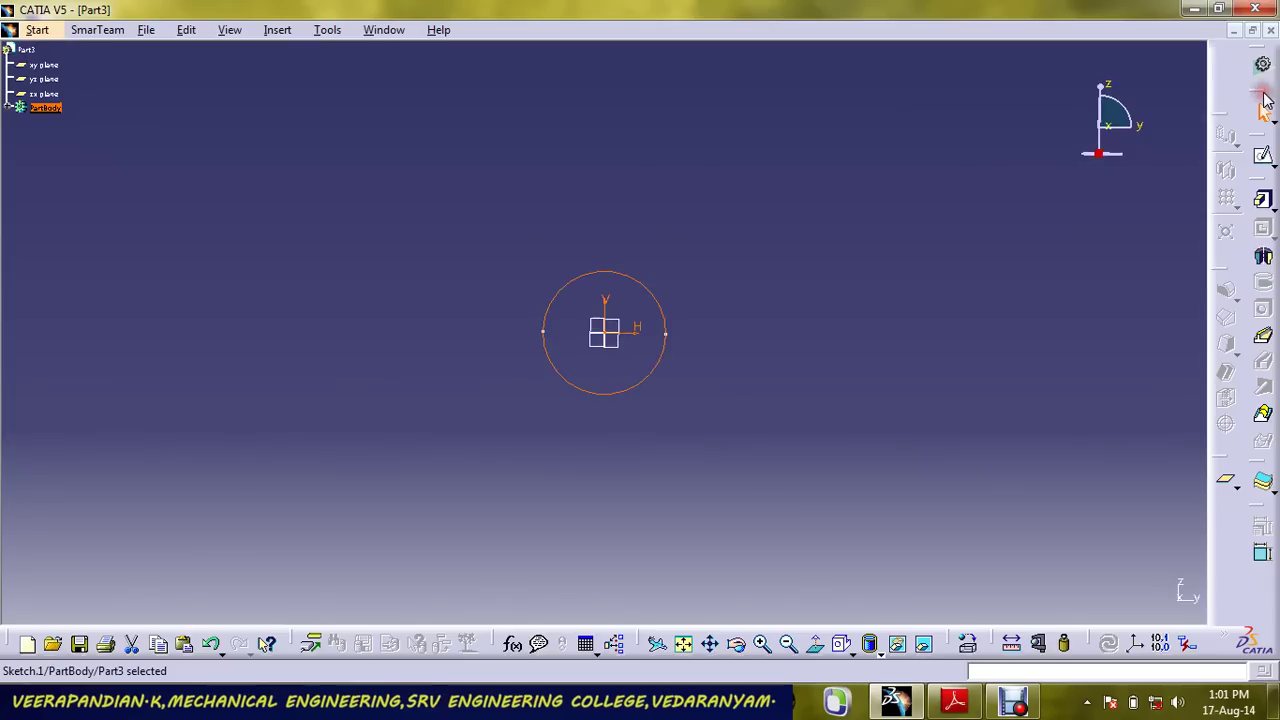
left_click(1263, 203)
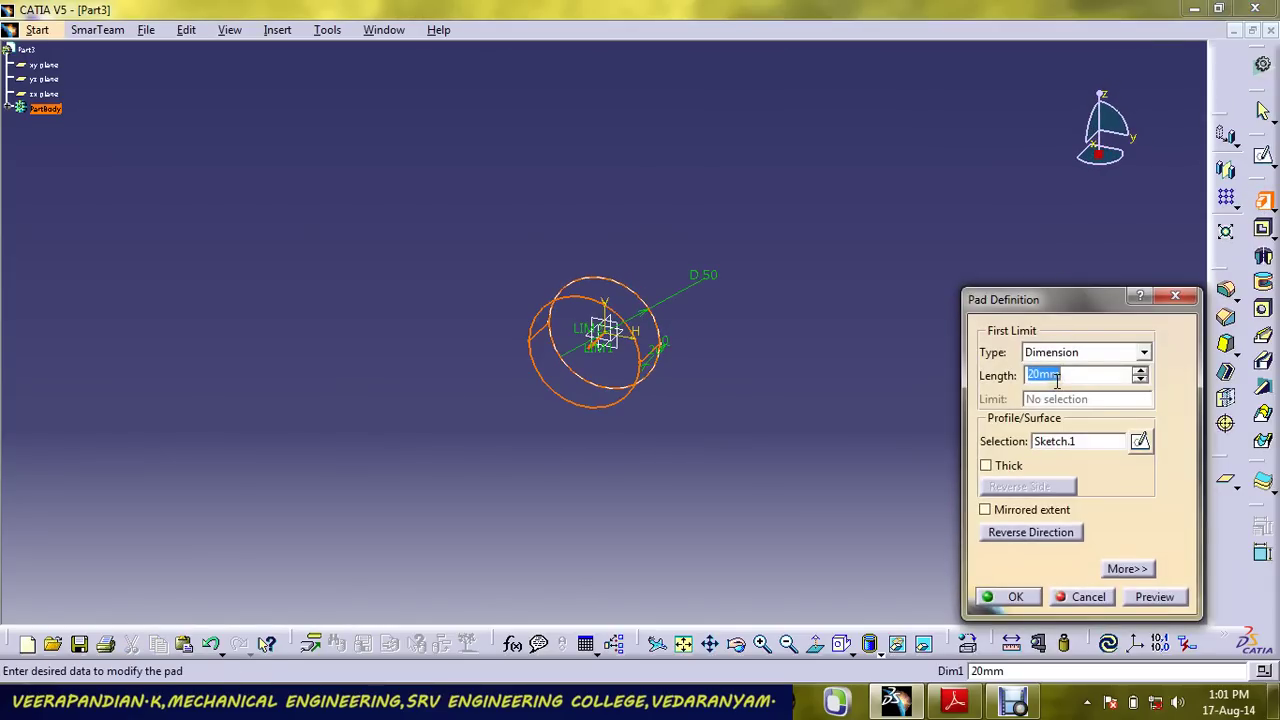
type("10")
key("Return")
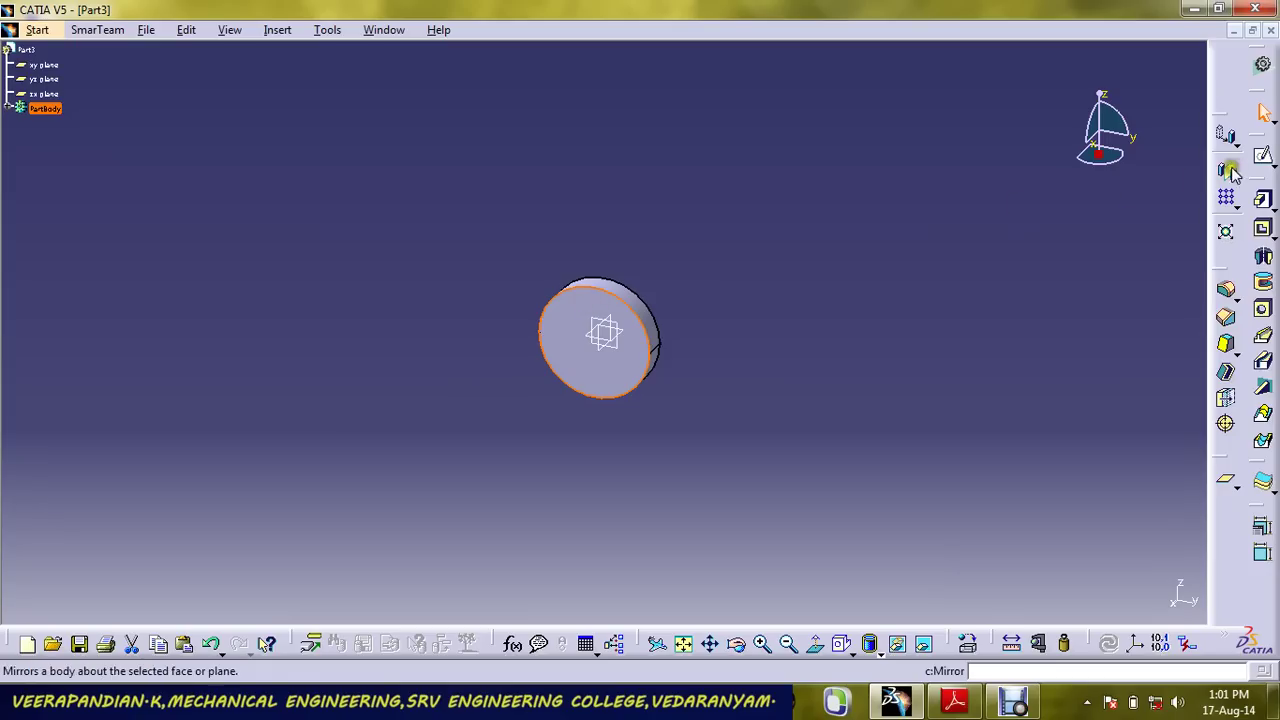
Open a sketch on the disc's front face and draw a circle about 28 mm in diameter centred on the origin.
left_click(1263, 155)
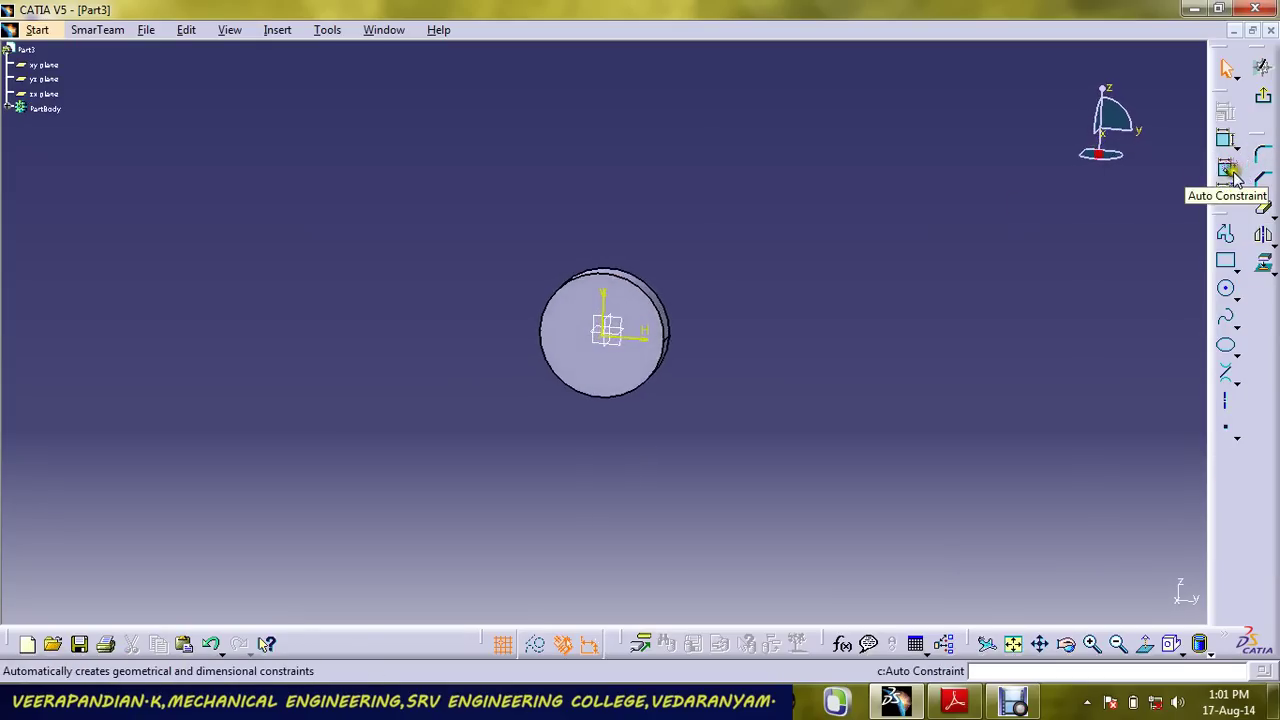
left_click(1230, 291)
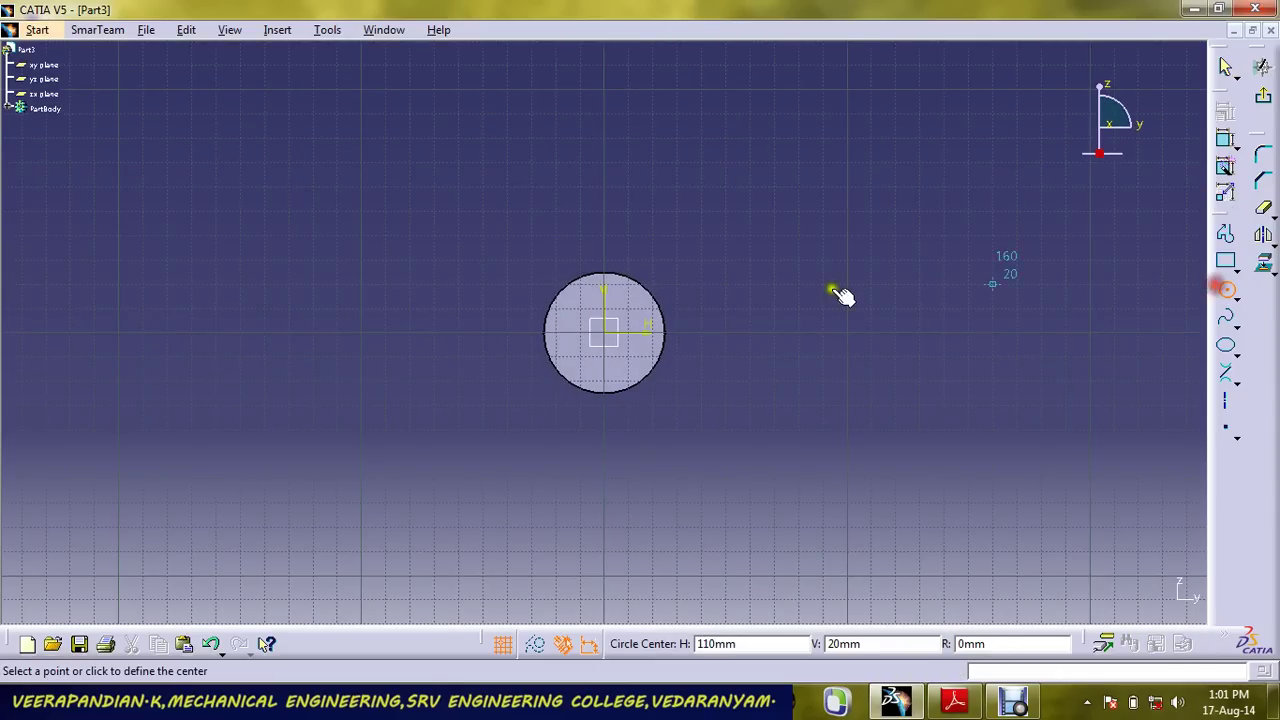
left_click(604, 333)
left_click(628, 308)
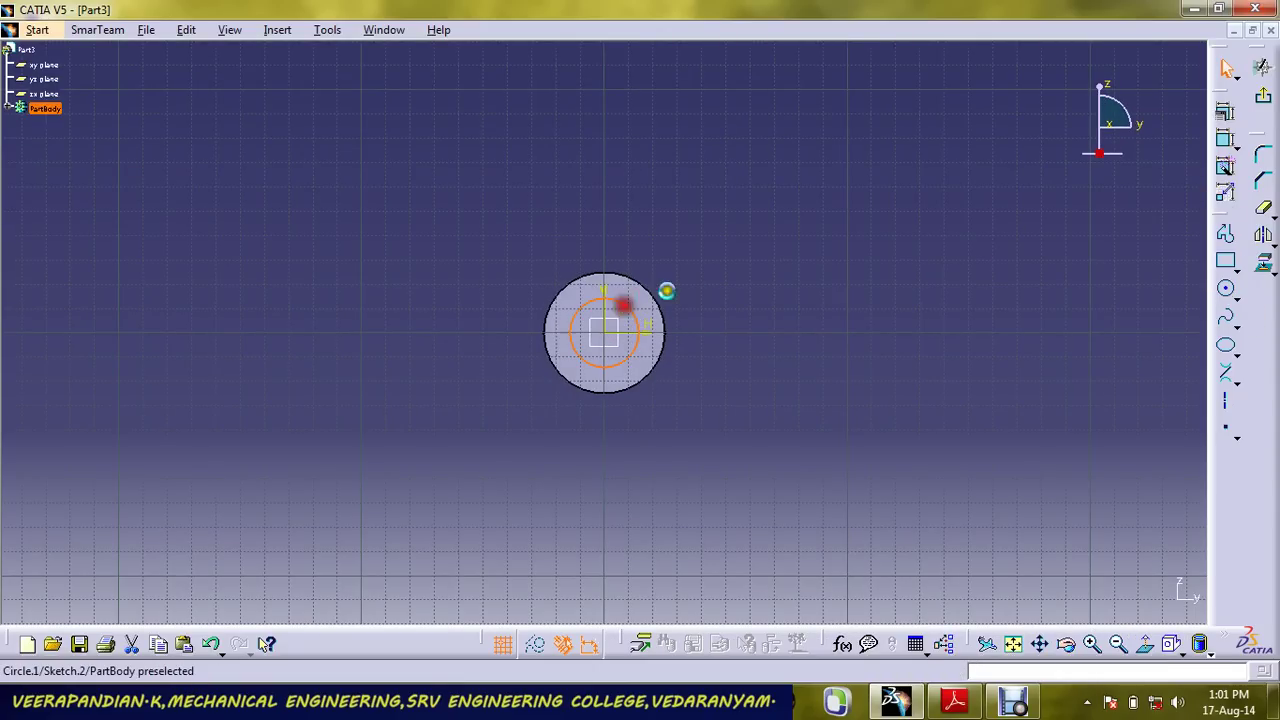
Dimension the inner circle and set its diameter to 30 mm.
left_click(1230, 143)
left_click(745, 247)
double_click(743, 242)
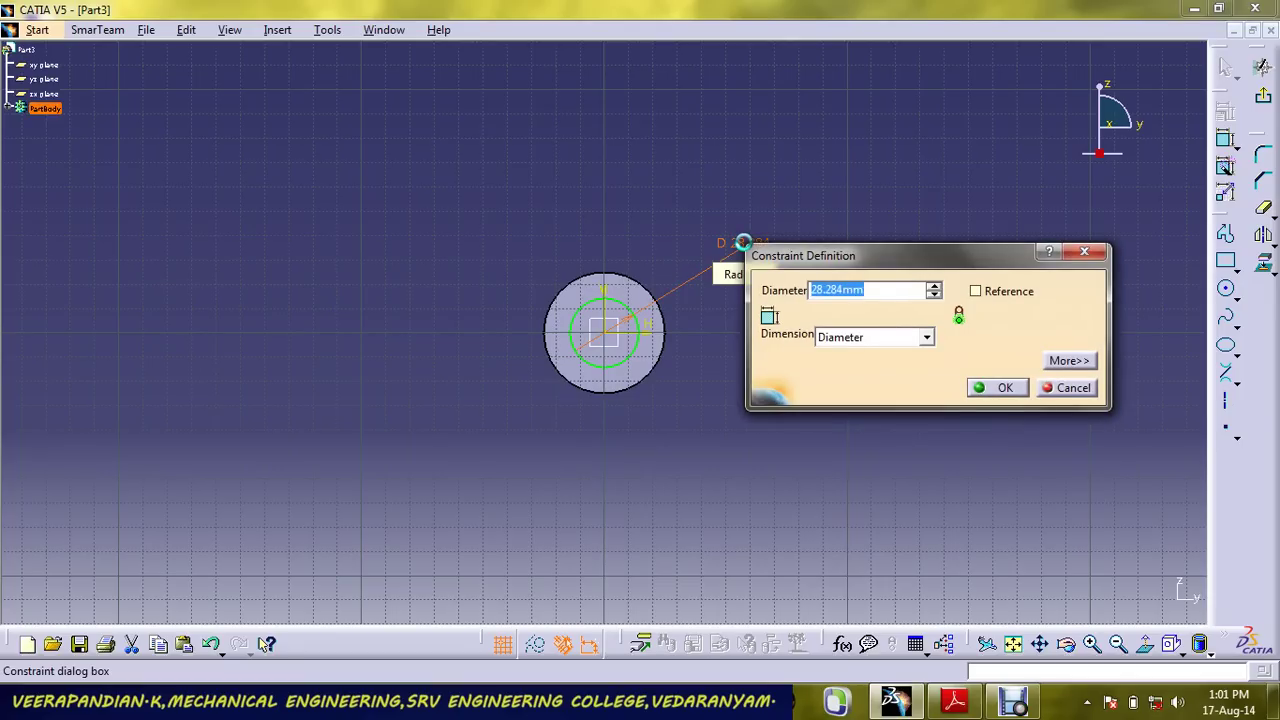
type("30")
left_click(995, 387)
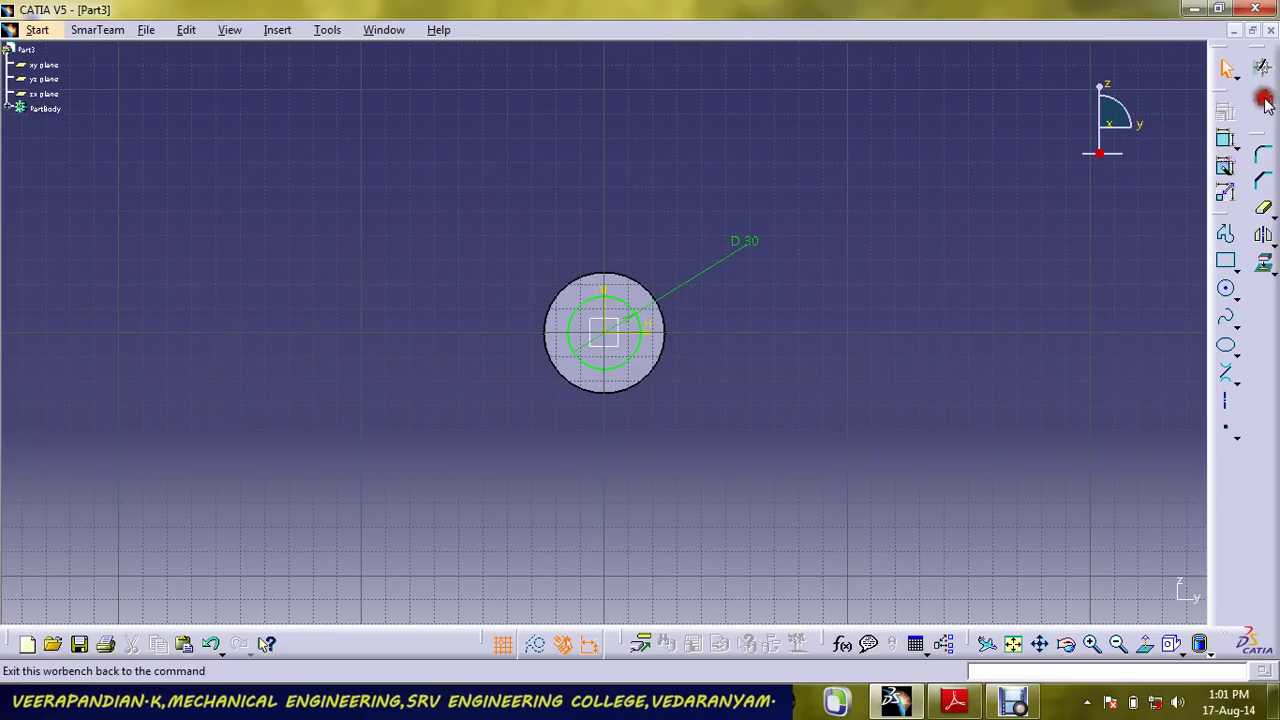
Exit the sketch and pad the 30 mm circle by 185 mm to form the shank, checking the length in the Adobe Reader drawing.
left_click(1264, 98)
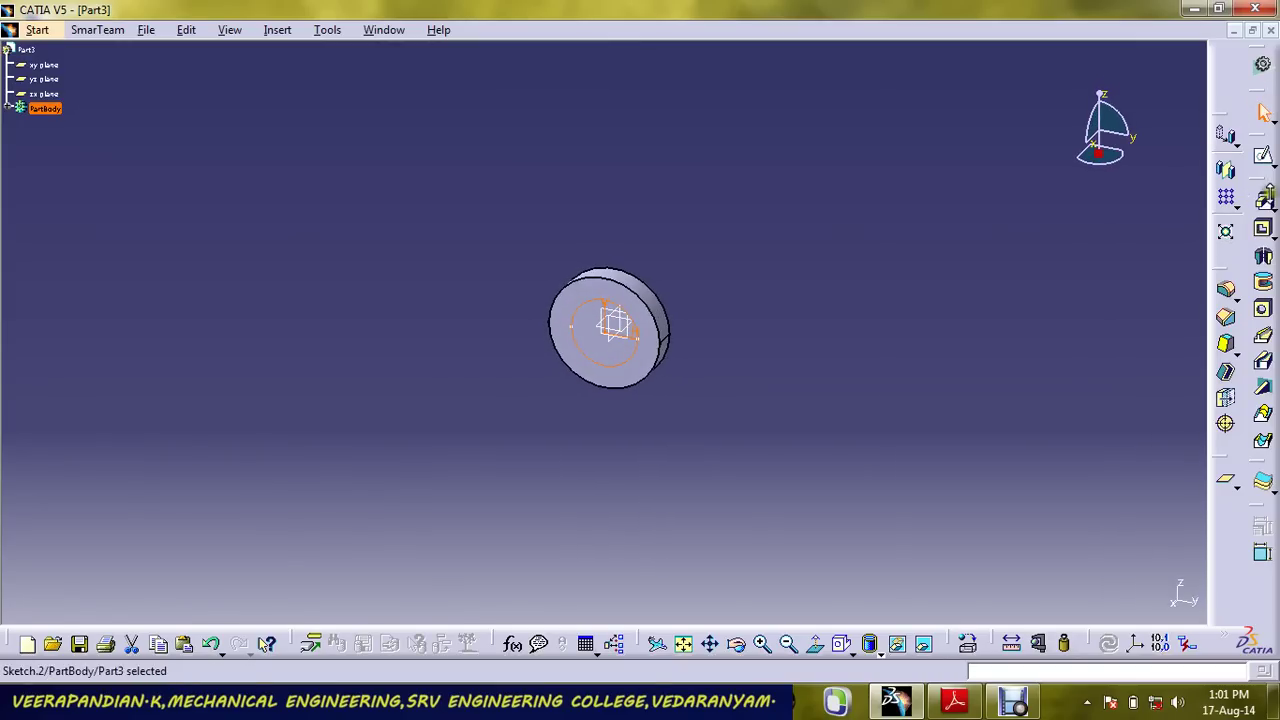
left_click(1265, 203)
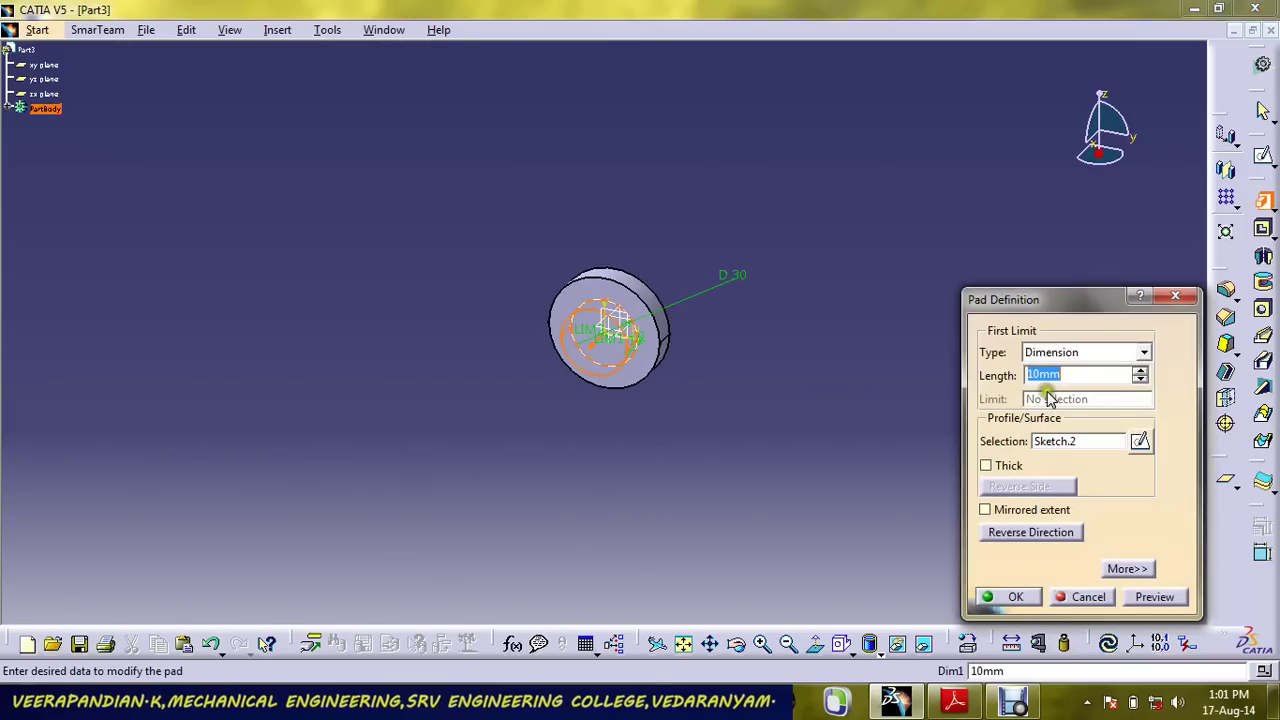
left_click(952, 700)
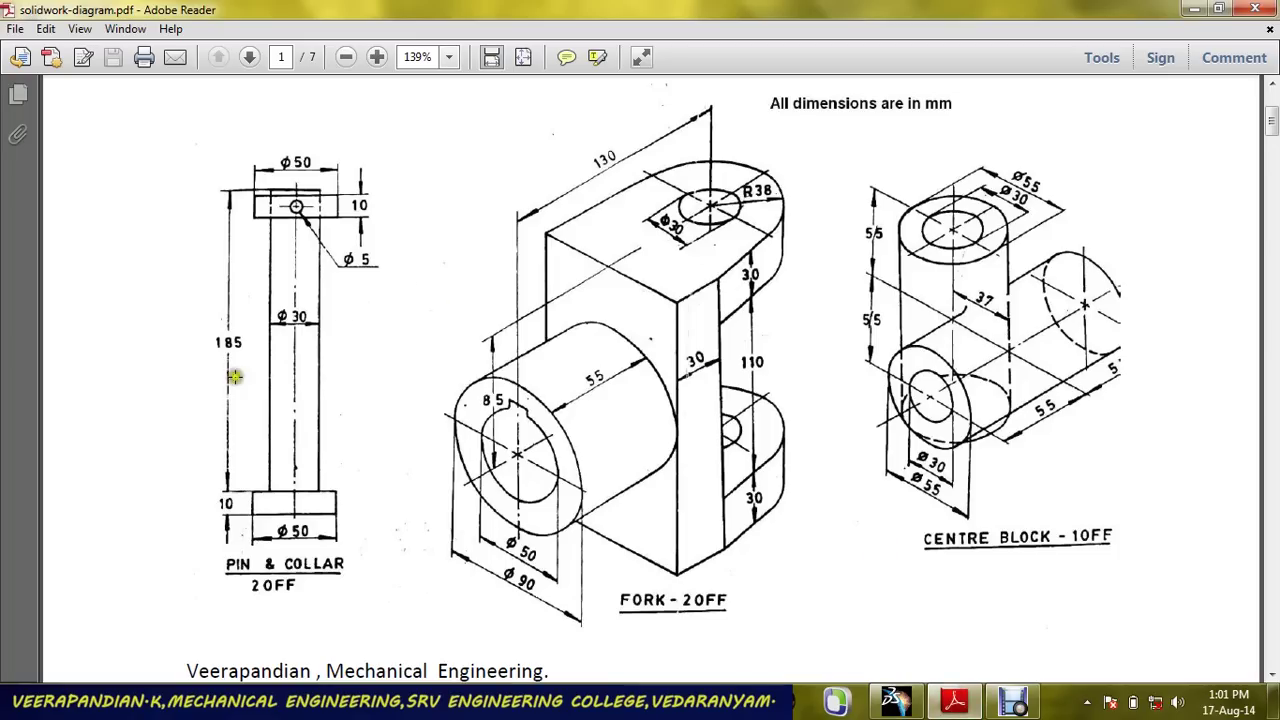
left_click(955, 703)
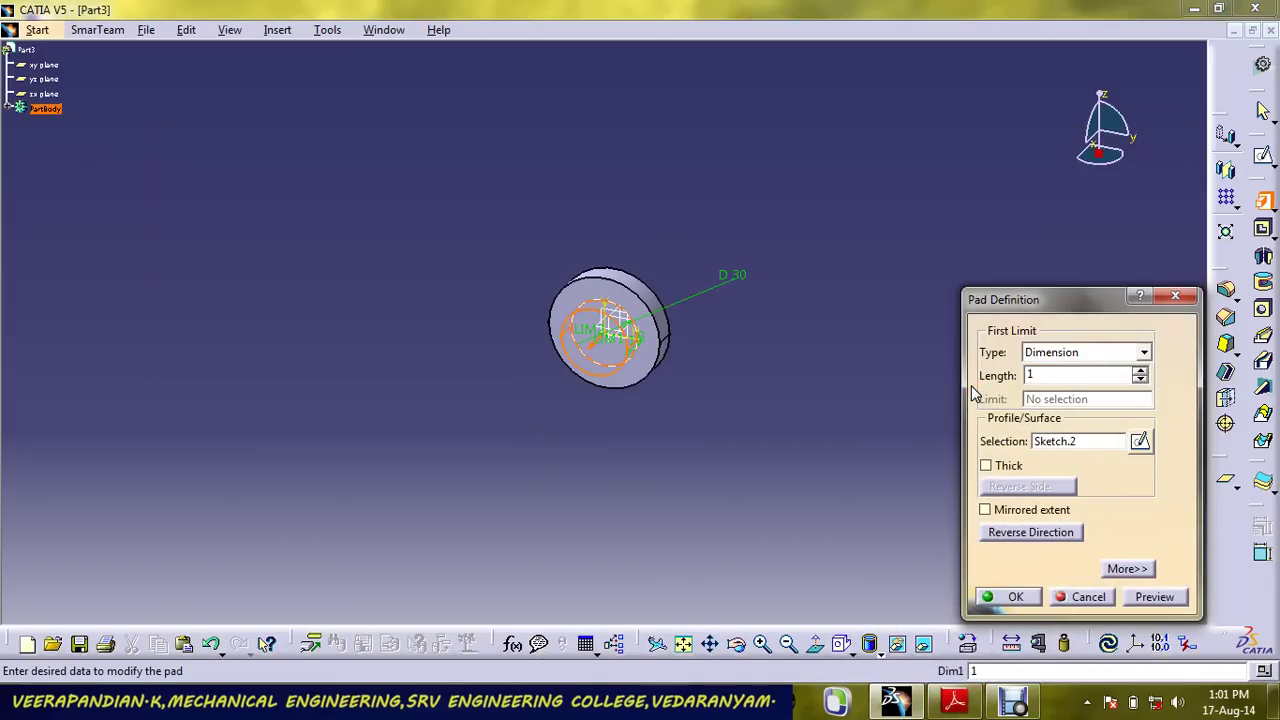
left_click(1027, 588)
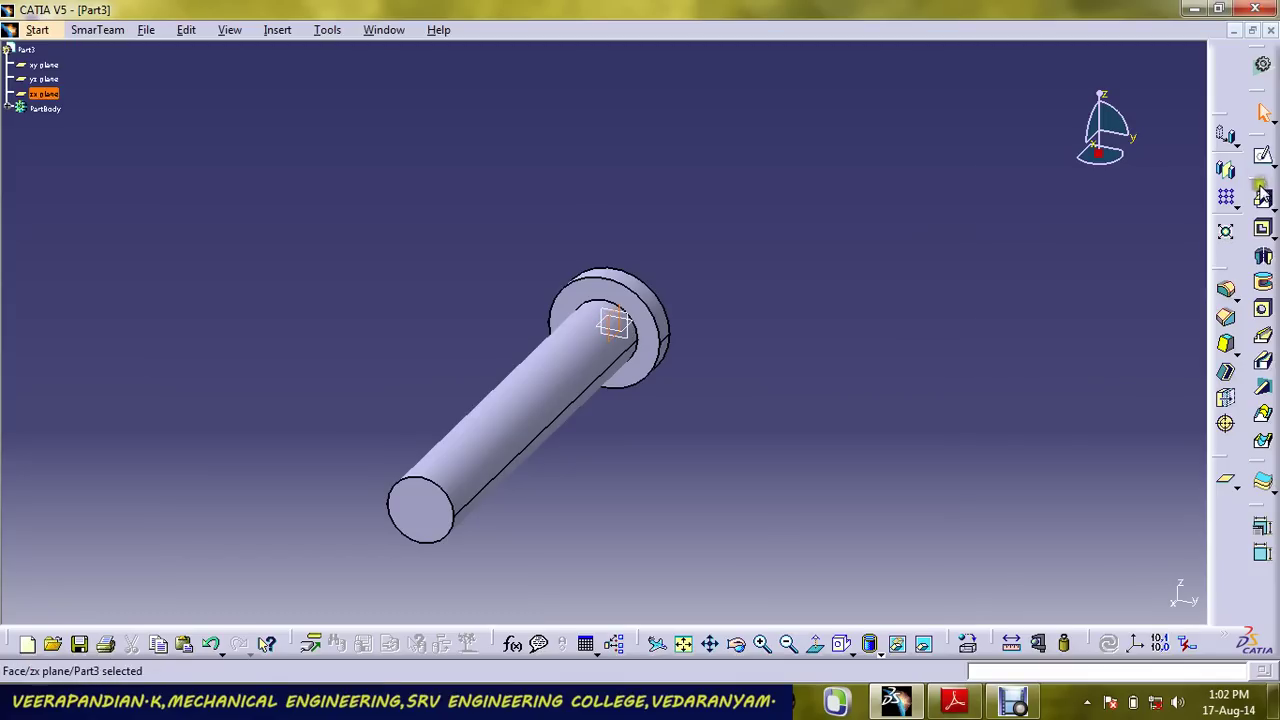
Check the pin hole in the drawing, sketch on the zx plane, turn off grid snapping and draw a circle about 10 mm in diameter near the shank's free end.
left_click(1262, 157)
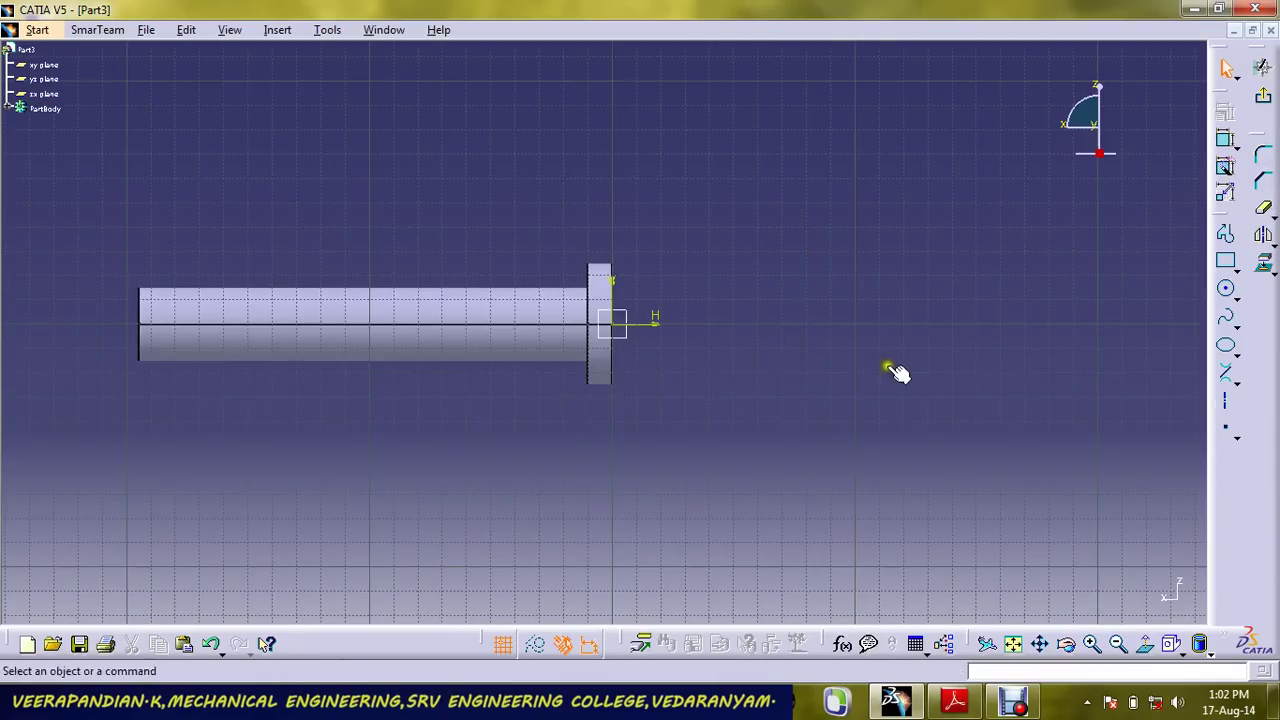
left_click(955, 703)
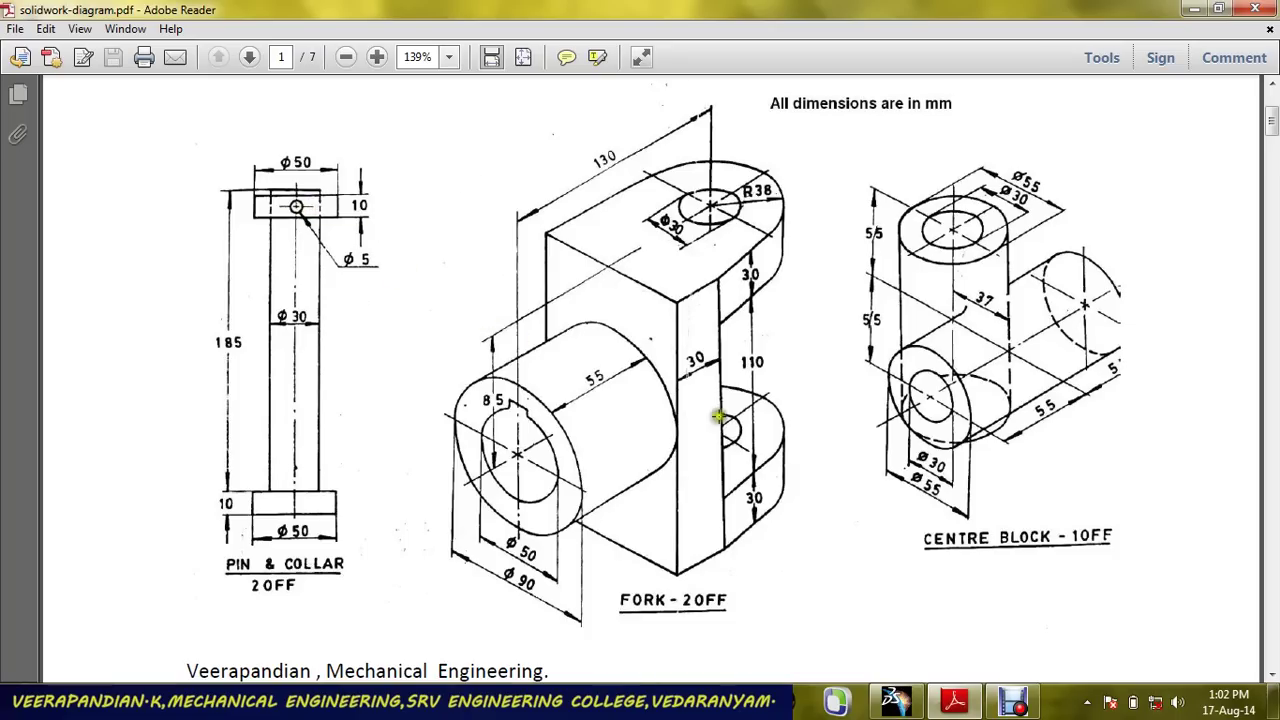
left_click(955, 703)
left_click(1227, 290)
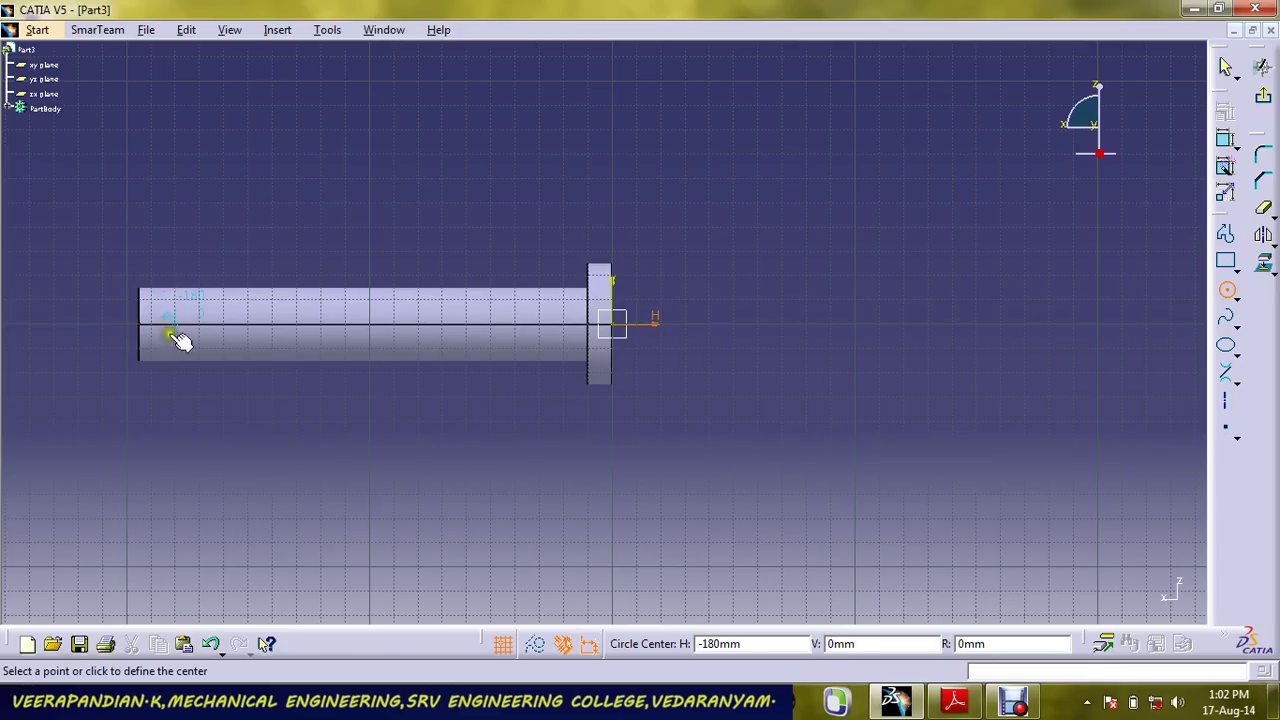
left_click(501, 644)
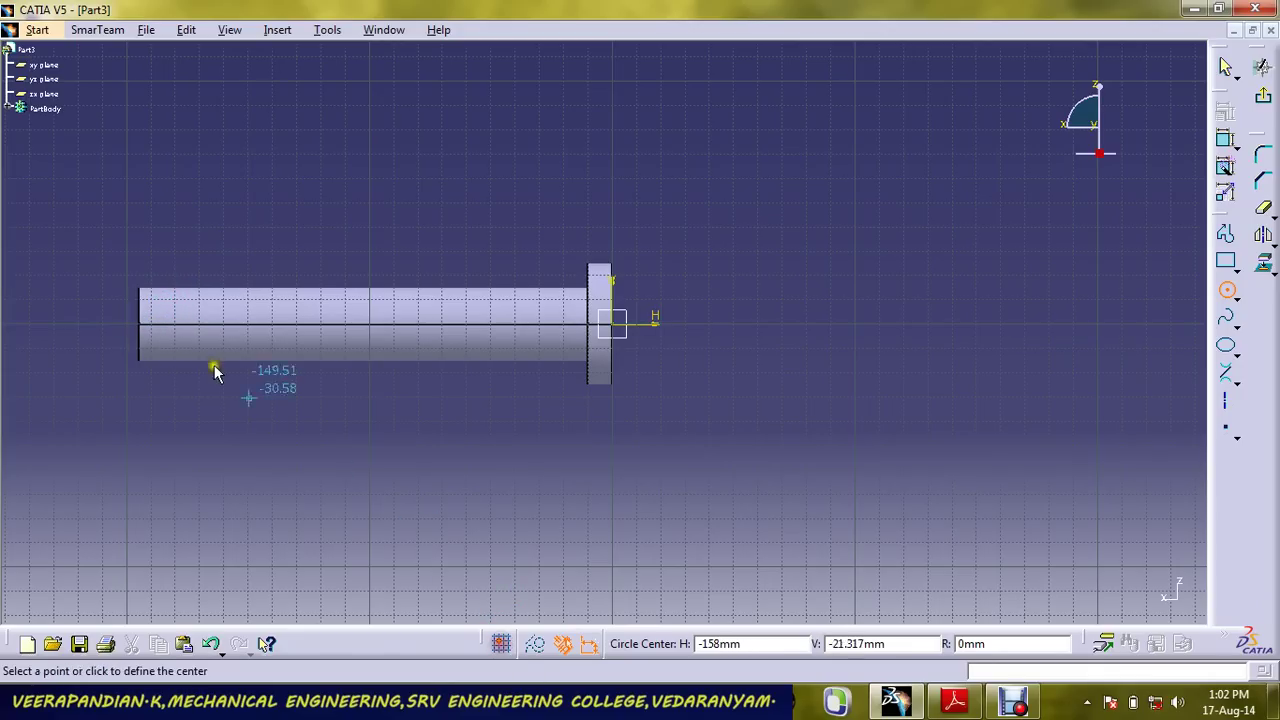
left_click(161, 322)
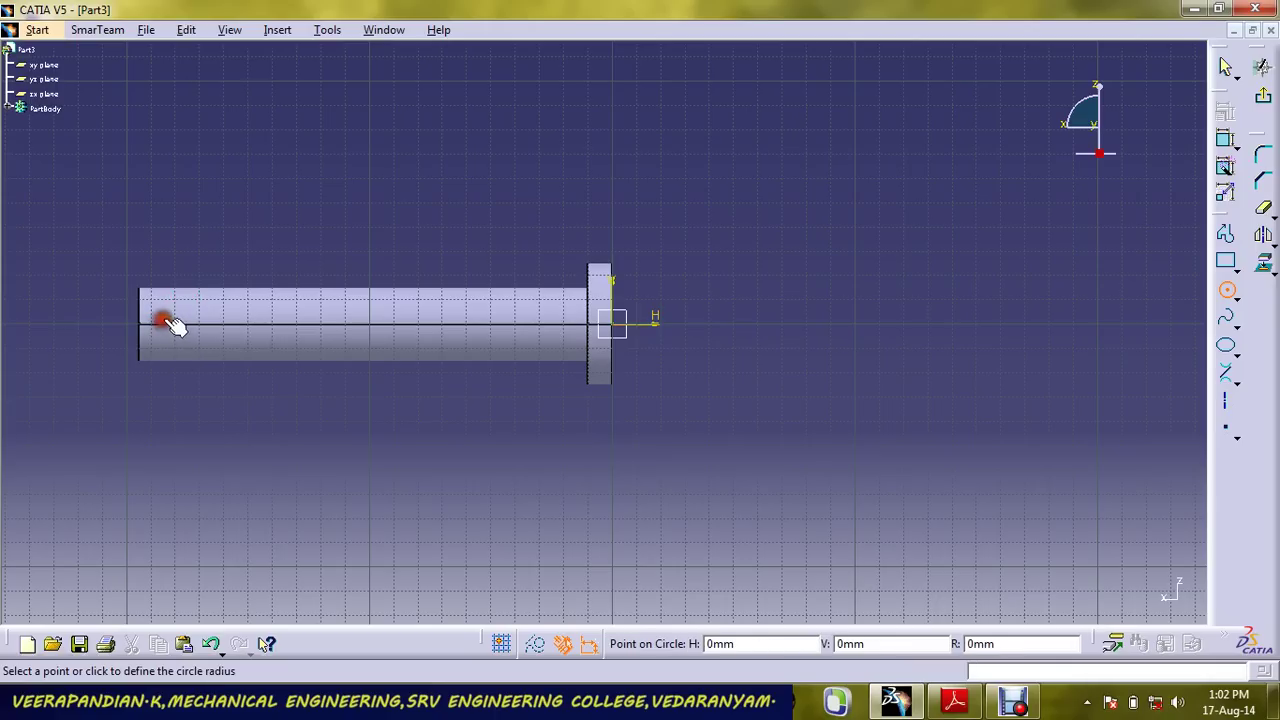
left_click(168, 312)
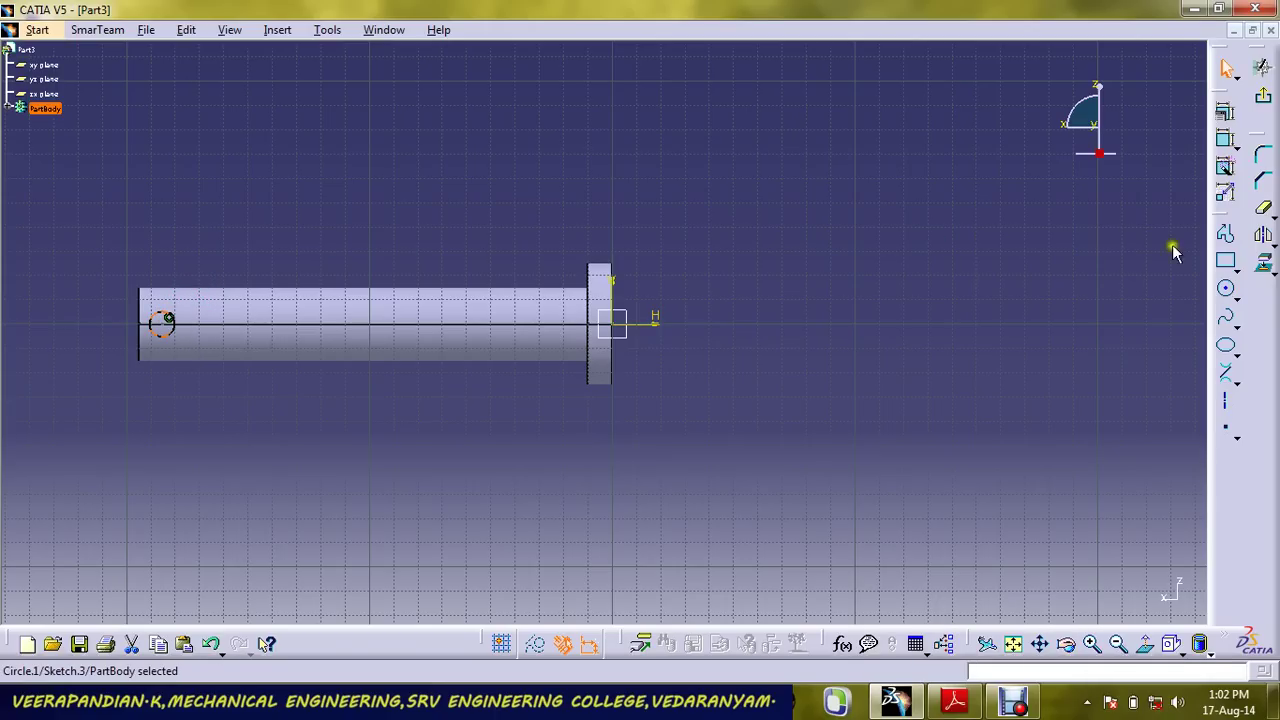
Dimension the small circle near the shank's free end and set its diameter to 5 mm.
left_click(1225, 138)
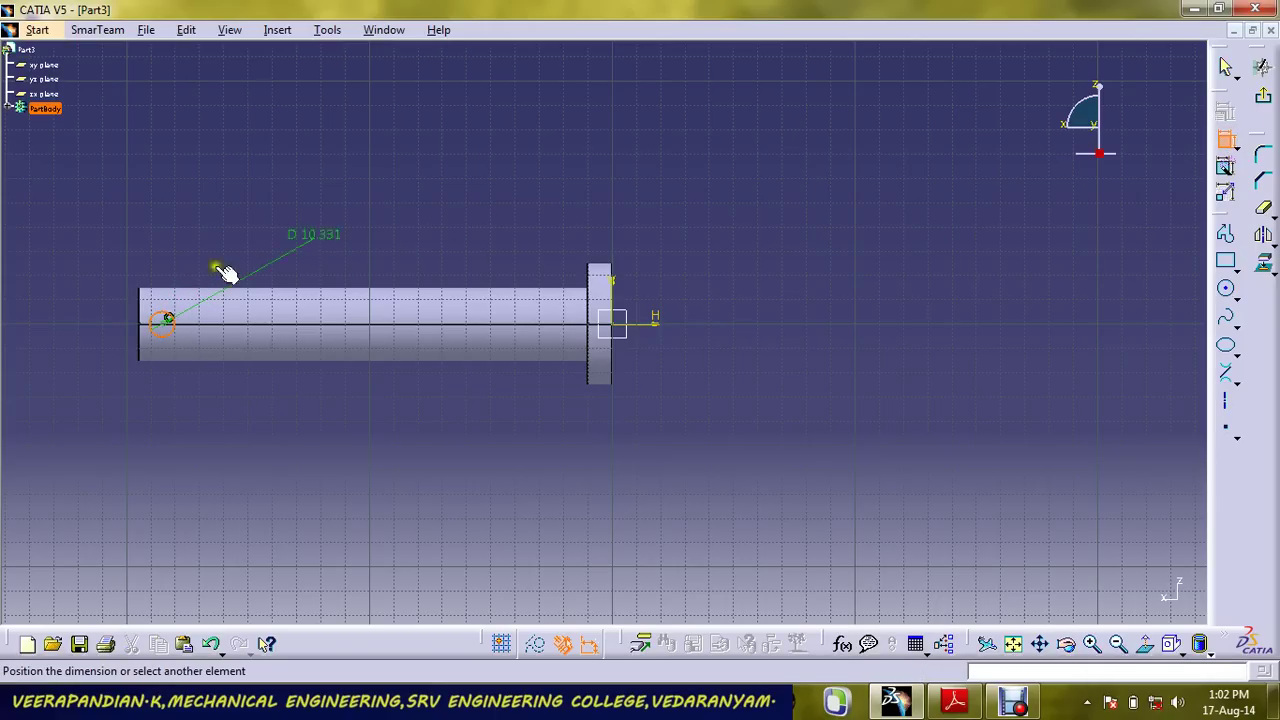
left_click(278, 209)
double_click(280, 207)
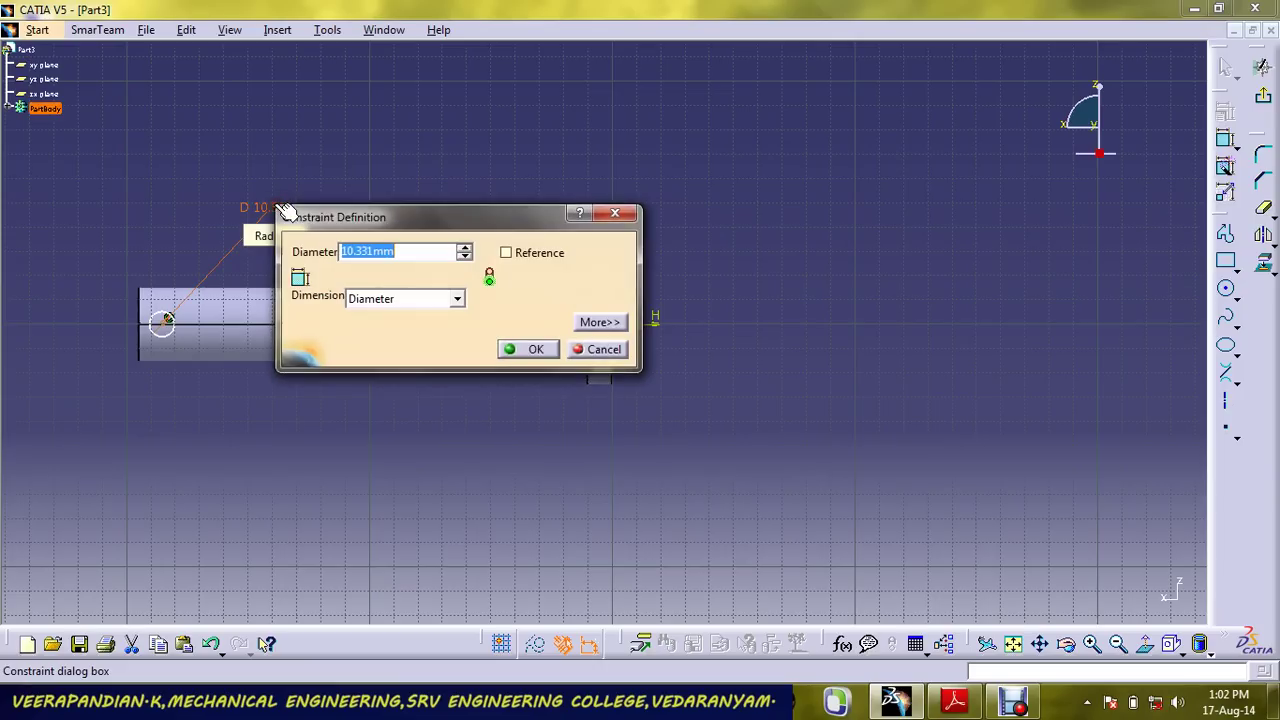
left_click(528, 349)
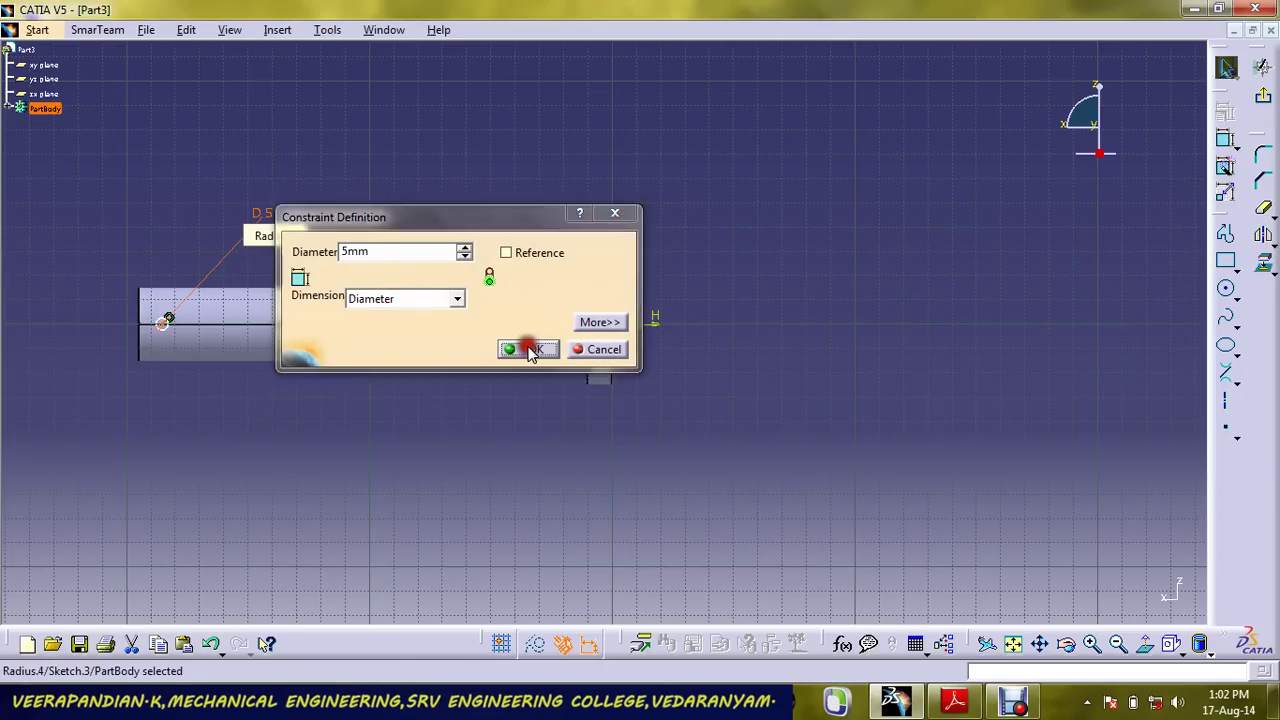
Exit the sketch and cut the 5 mm circle through the shank with a 185 mm pocket using mirrored extent.
left_click(1266, 97)
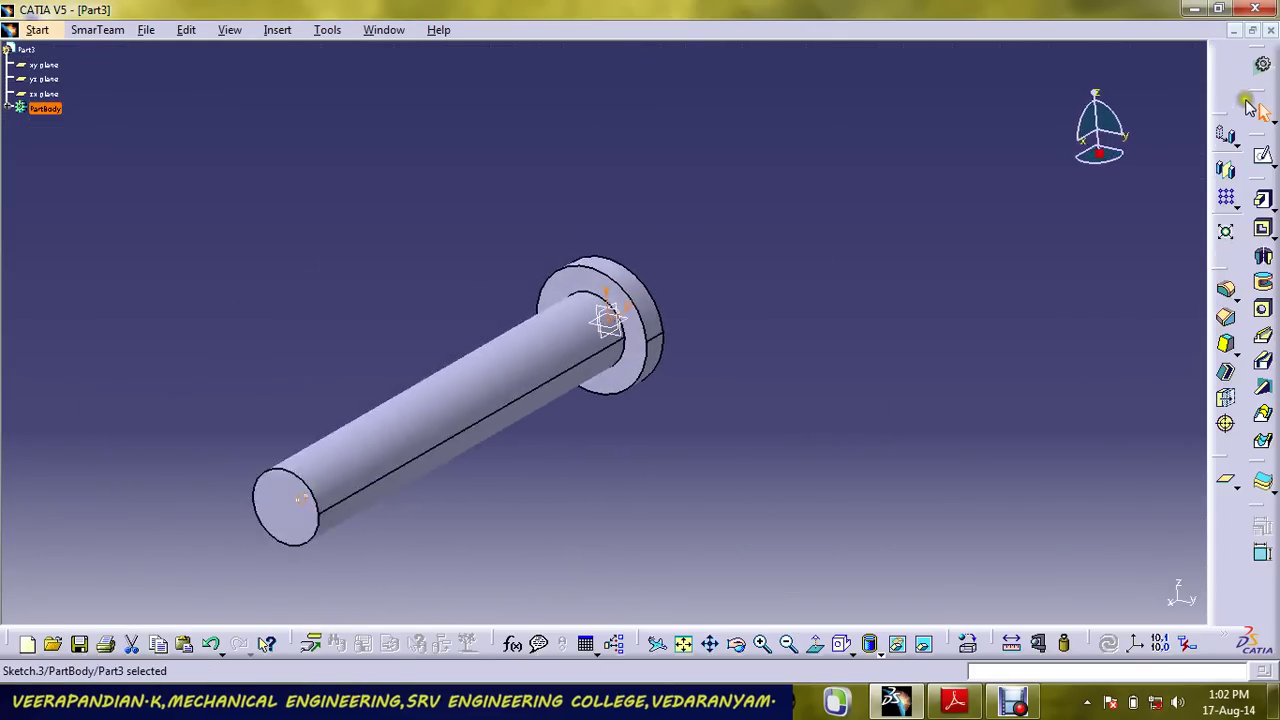
left_click(1263, 229)
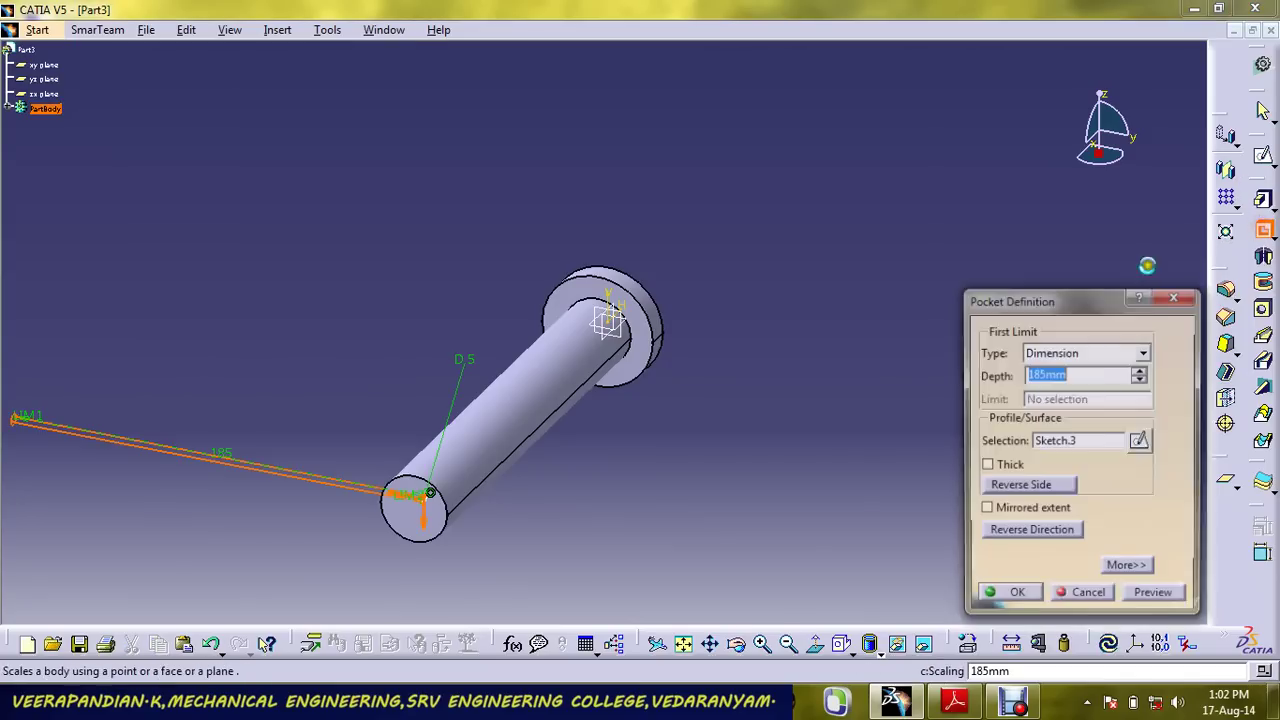
left_click(986, 510)
left_click(1016, 597)
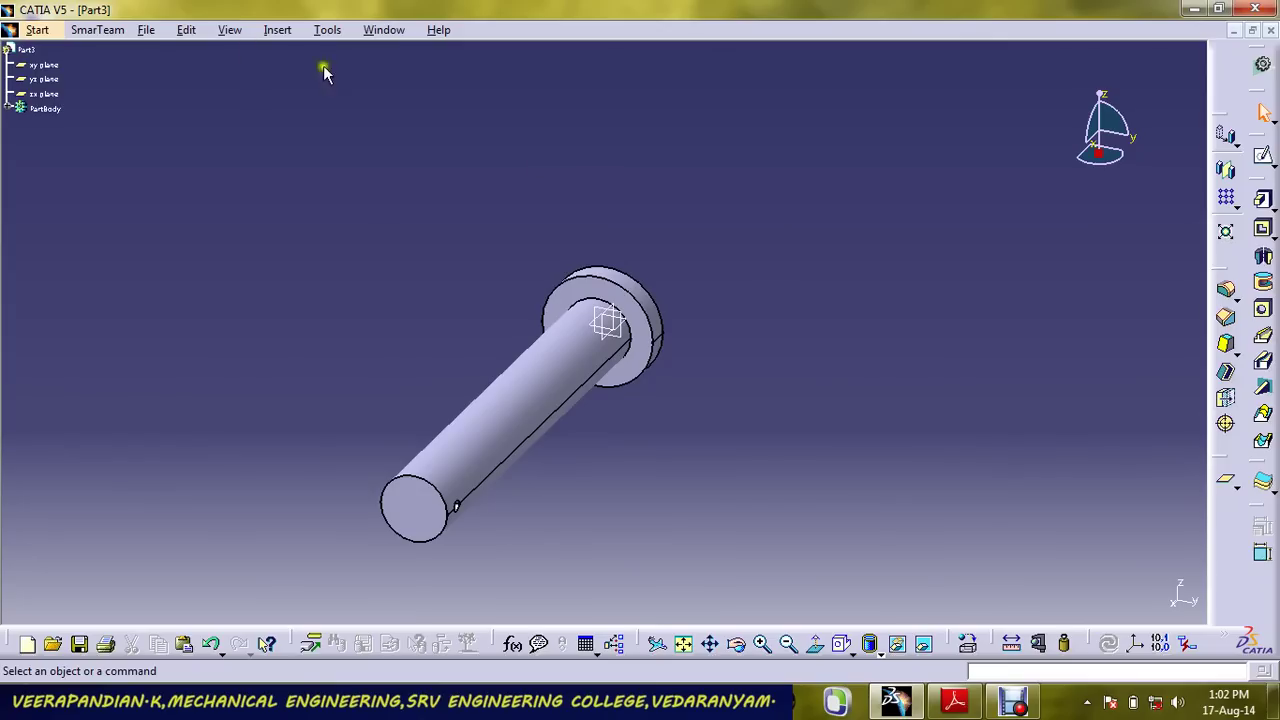
Save the part to the Desktop as a CATPart named pin and inspect the cross hole.
left_click(147, 30)
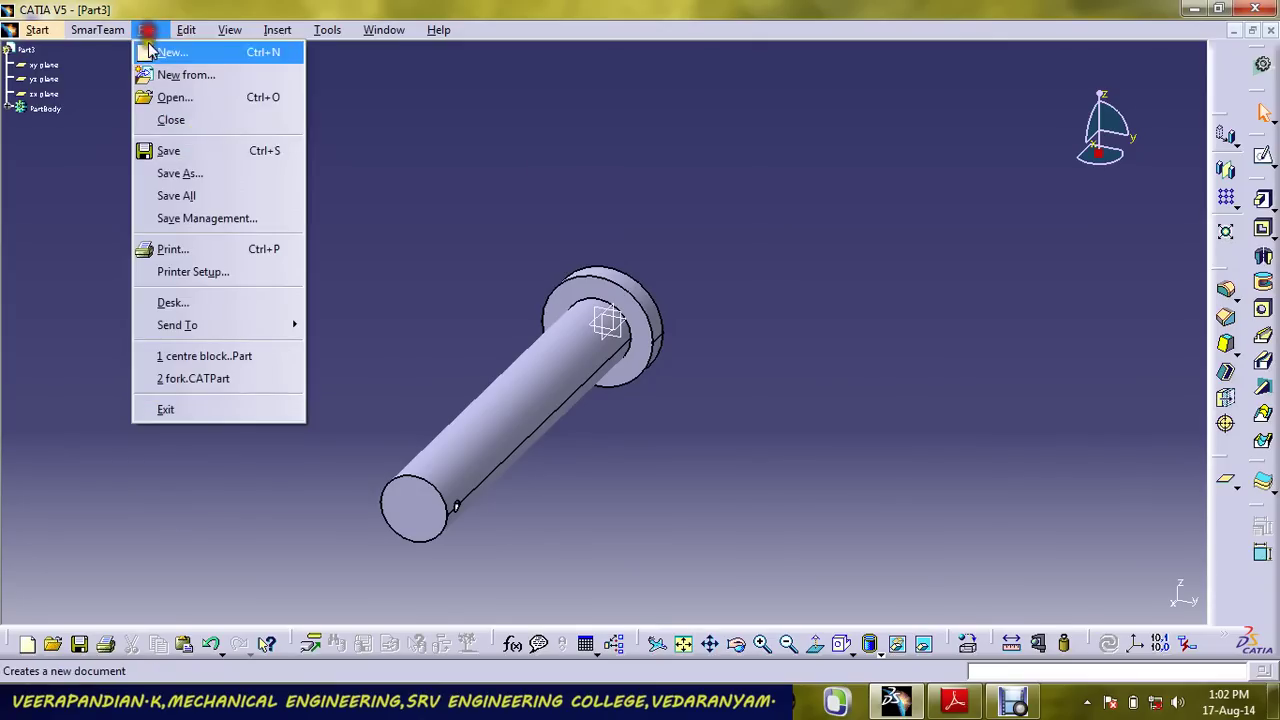
left_click(195, 151)
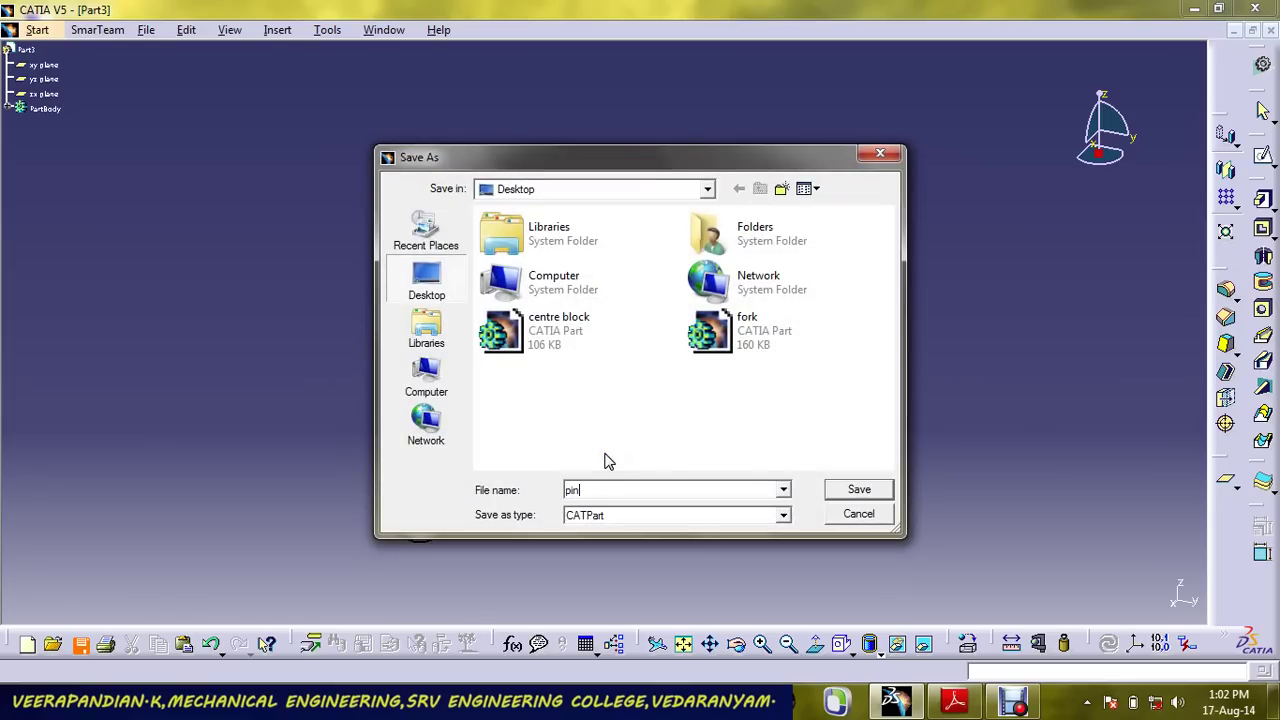
left_click(862, 489)
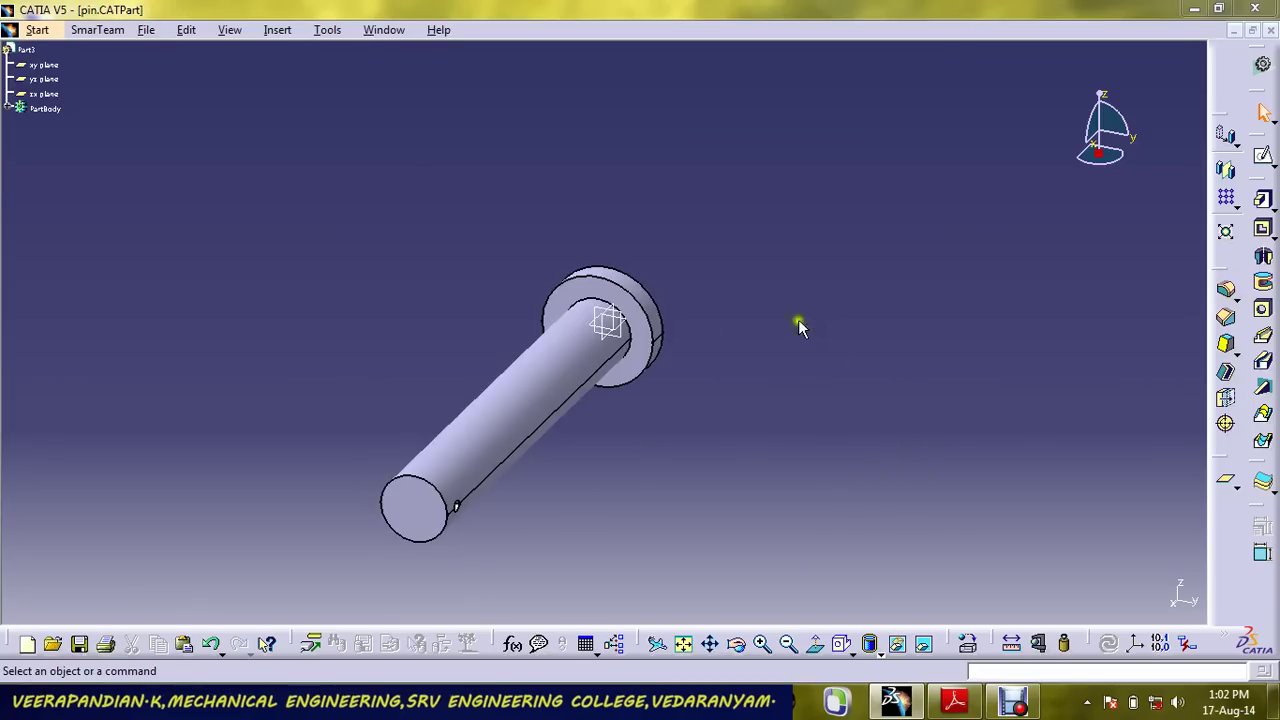
middle_click_drag(700, 316, 577, 329)
left_click(577, 329)
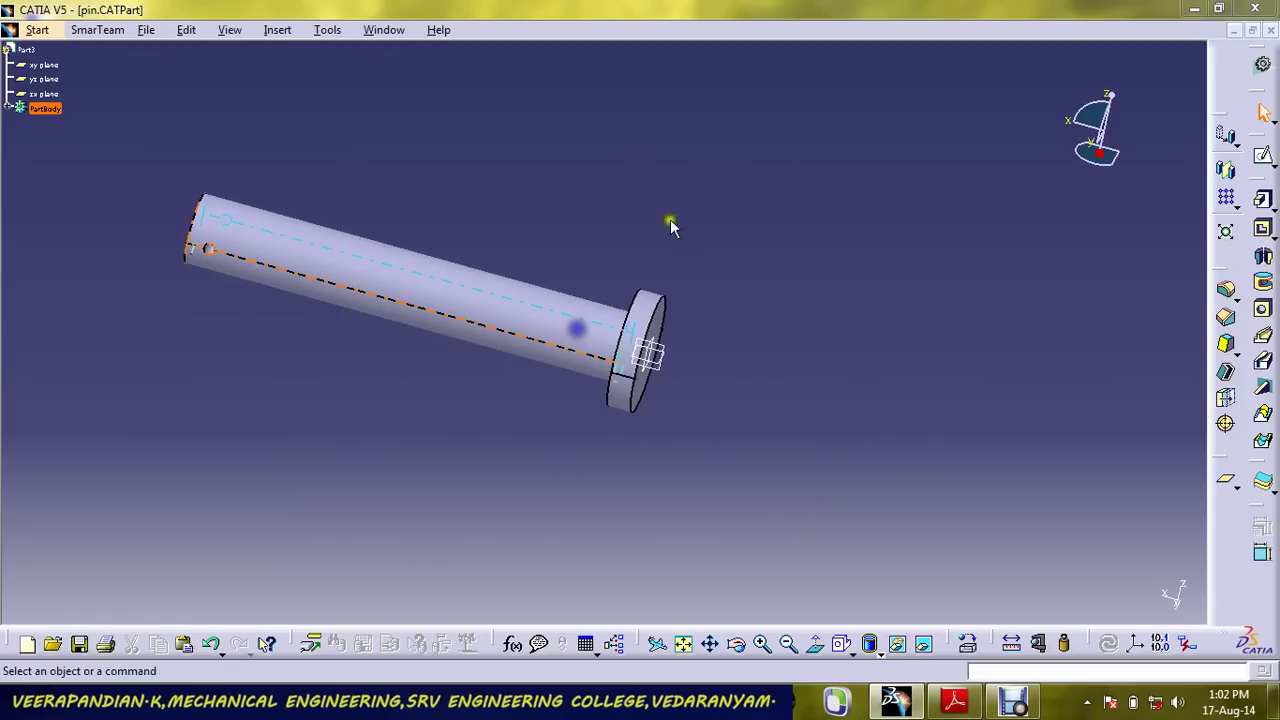
Start a new part in Part Design and open a sketch on its yz plane.
left_click(37, 30)
mouse_move(166, 75)
left_click(300, 78)
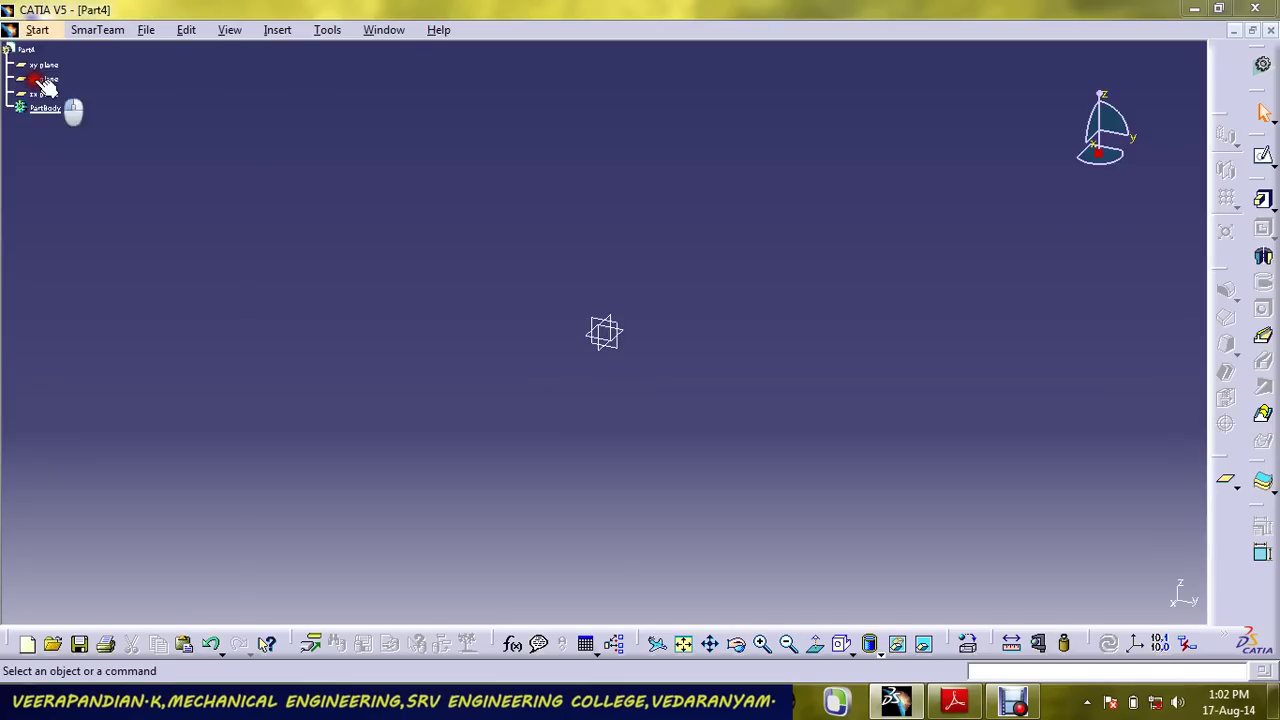
left_click(41, 82)
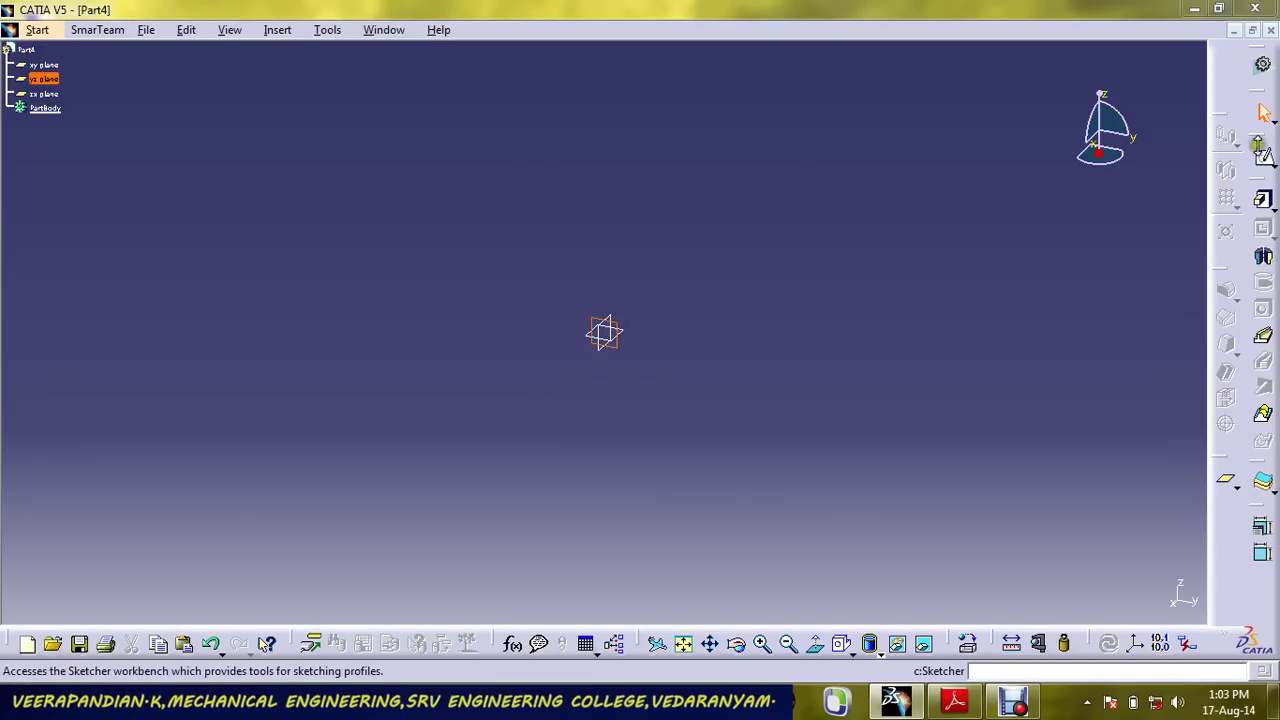
left_click(1265, 160)
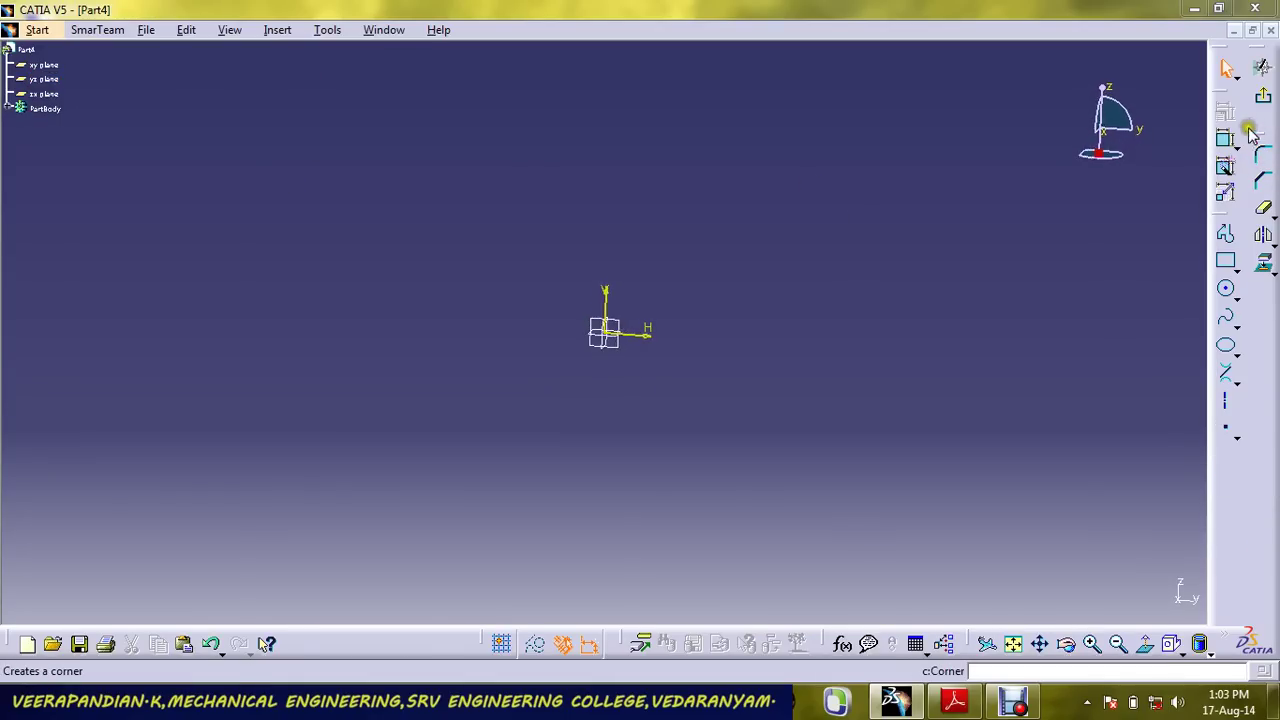
Draw a circle centred on the origin and dimension it with a diameter of 50 mm.
left_click(1228, 291)
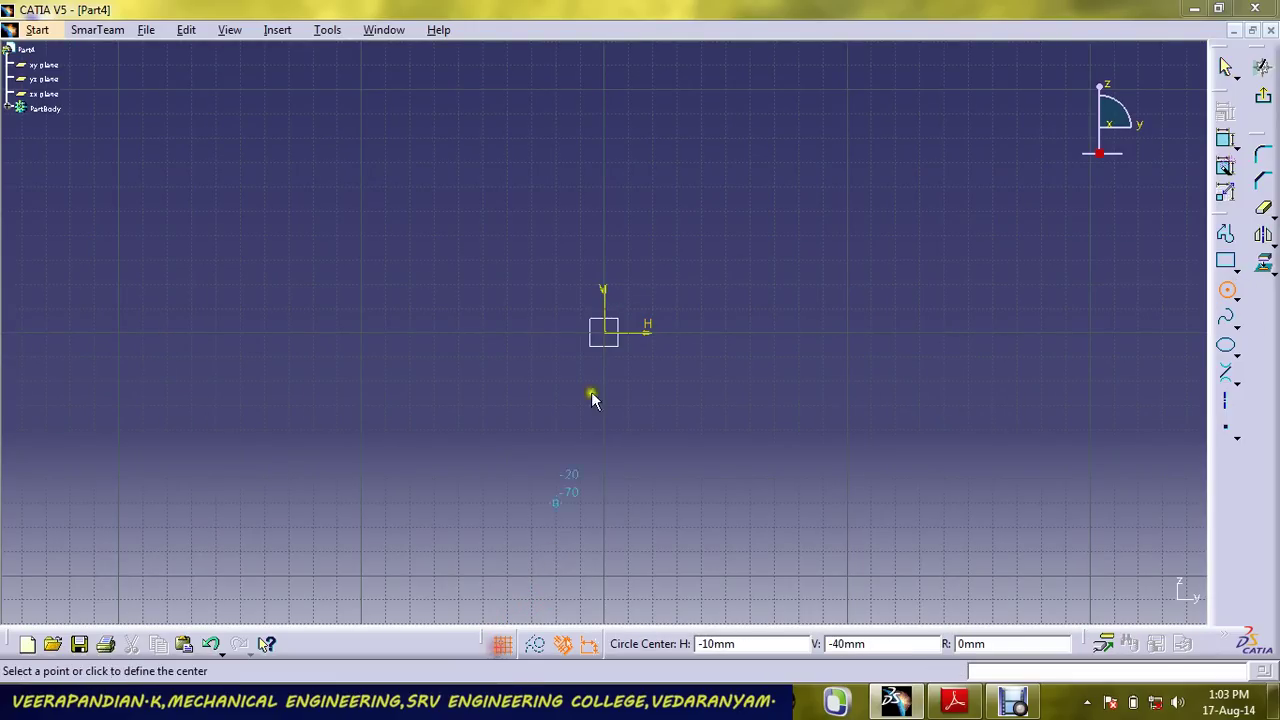
left_click(604, 332)
left_click(650, 240)
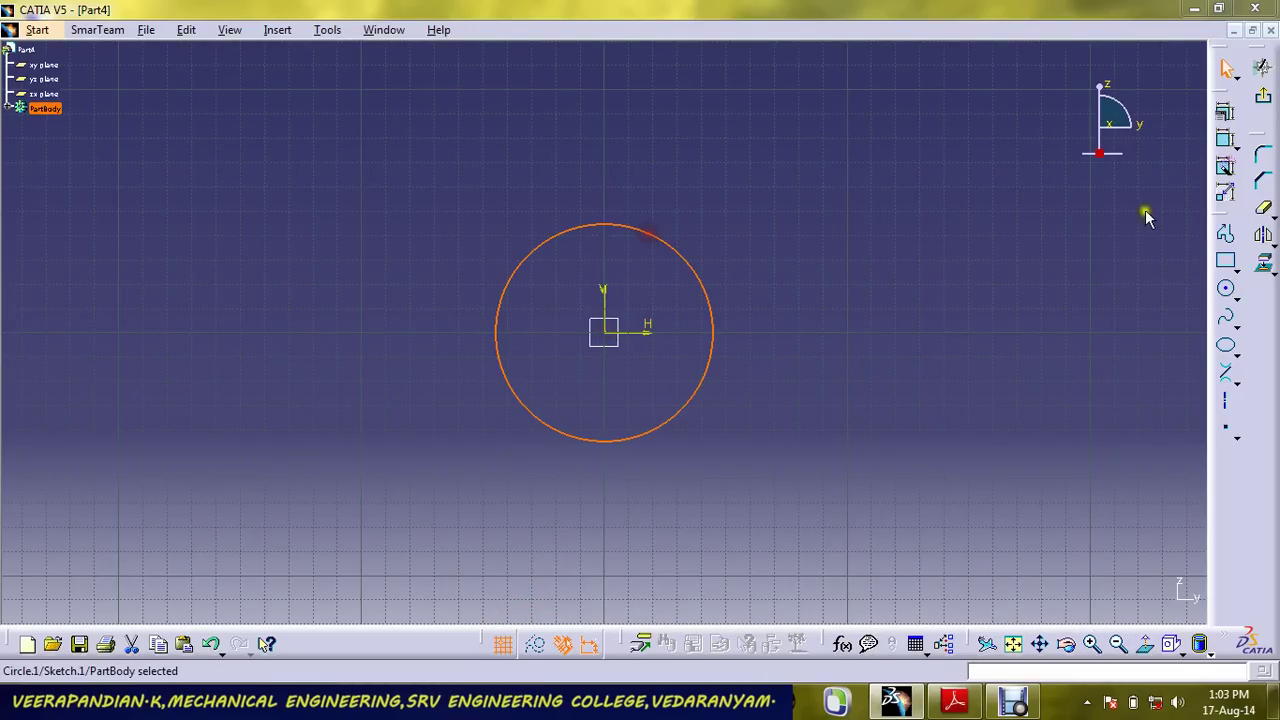
left_click(1226, 140)
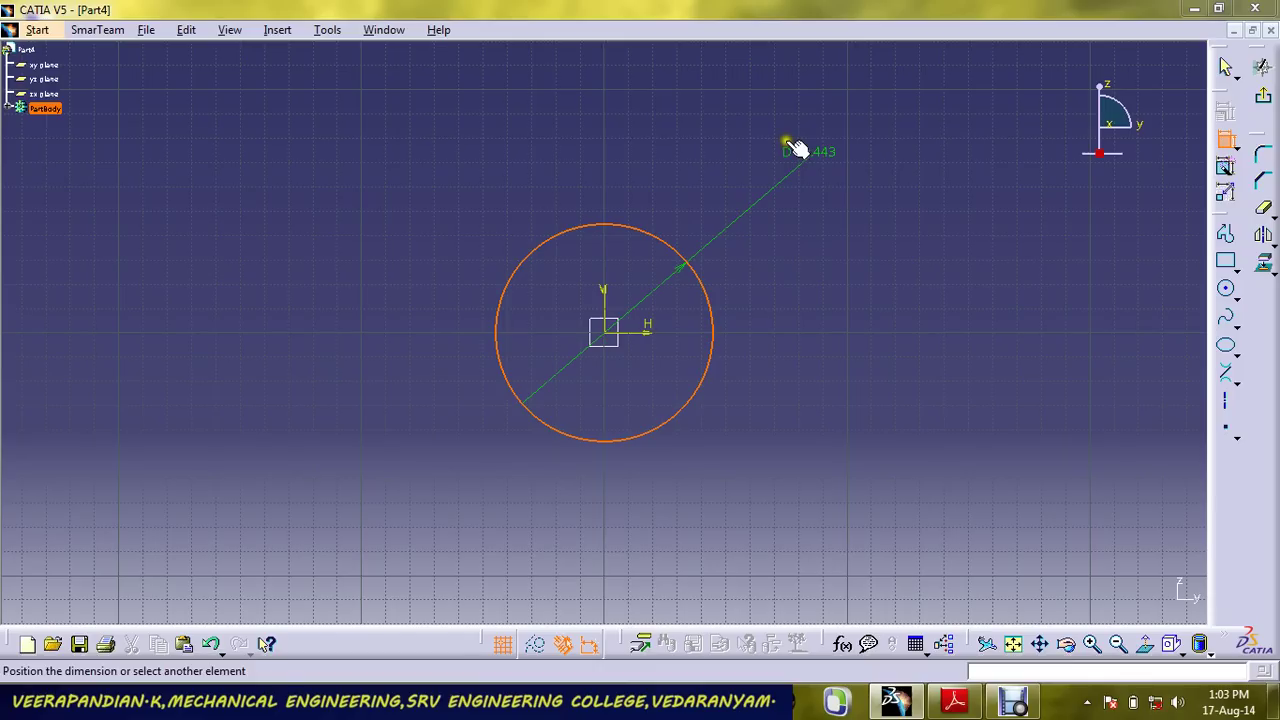
left_click(800, 148)
double_click(812, 158)
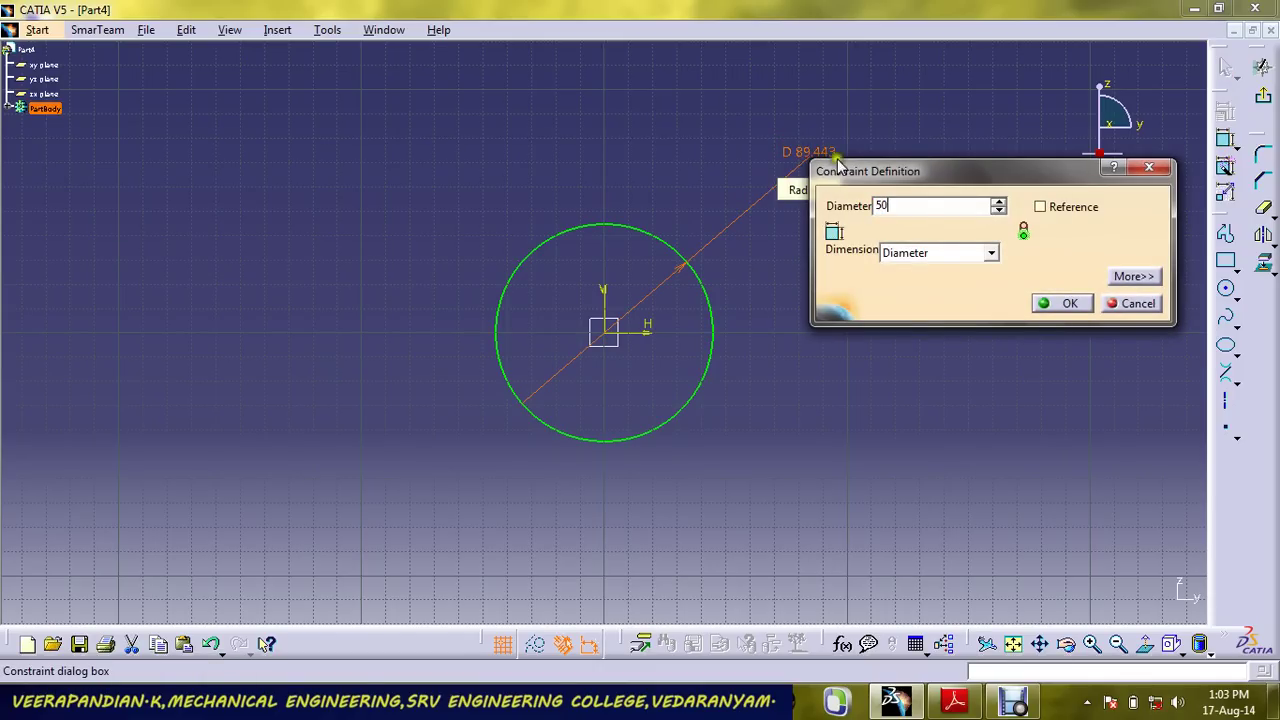
left_click(1062, 303)
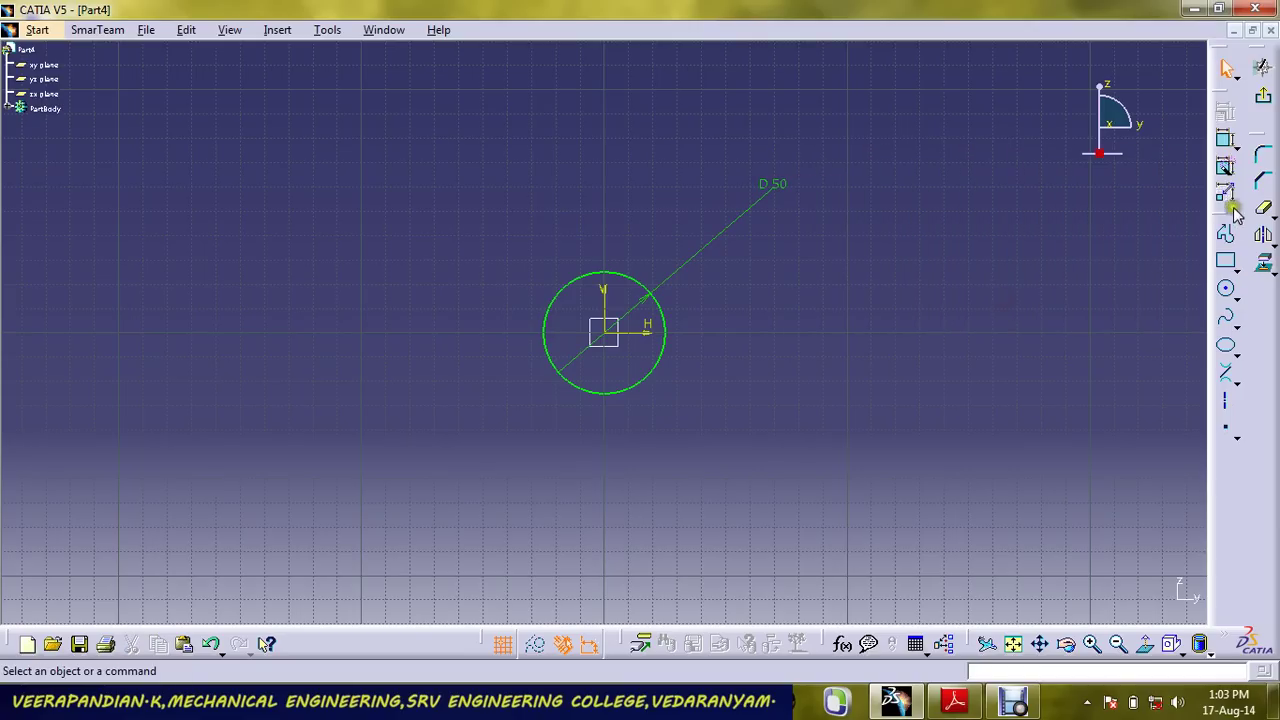
Draw a concentric circle inside the 50 mm one and dimension it with a diameter of 30 mm.
left_click(1226, 290)
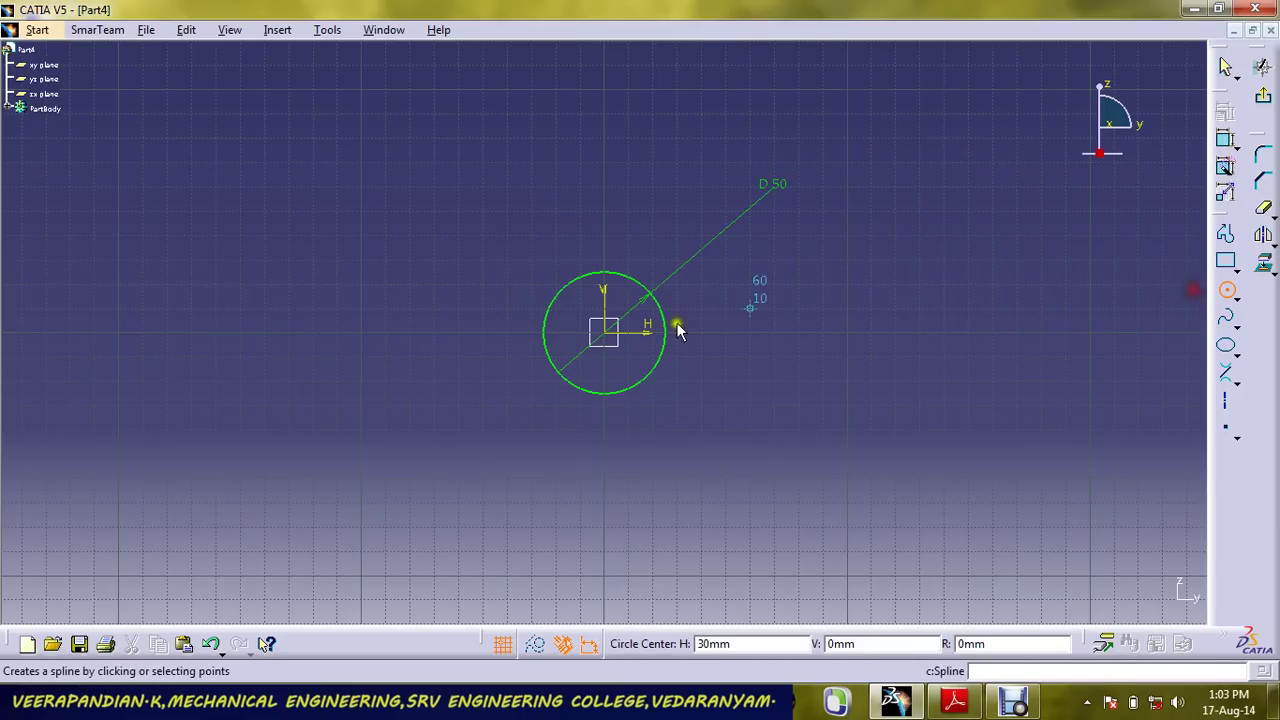
left_click(604, 331)
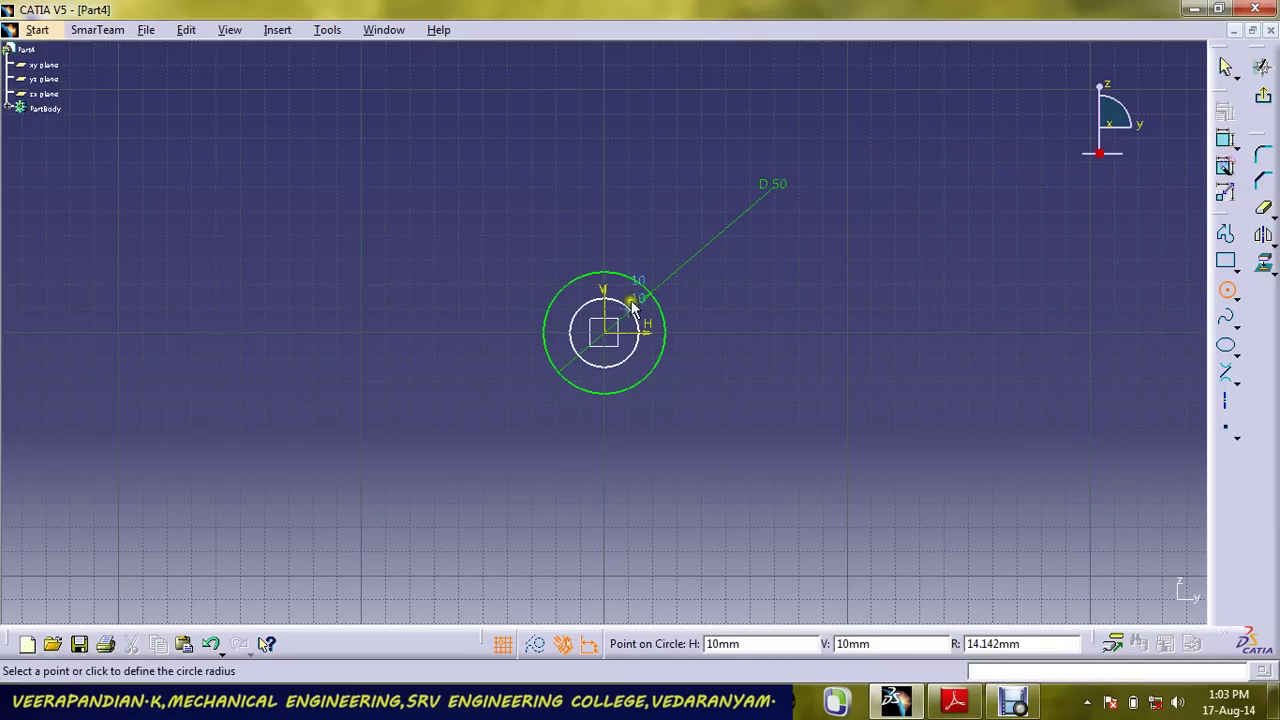
left_click(632, 306)
left_click(1225, 140)
left_click(766, 277)
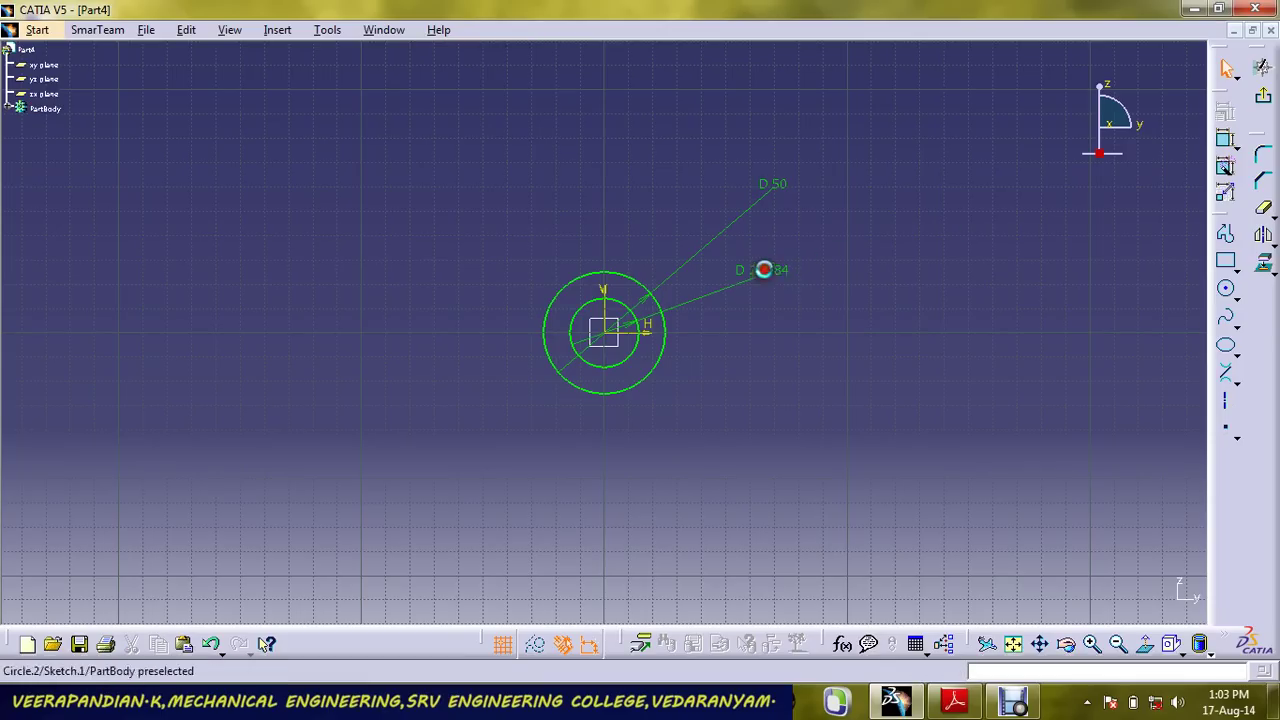
double_click(778, 272)
type("30")
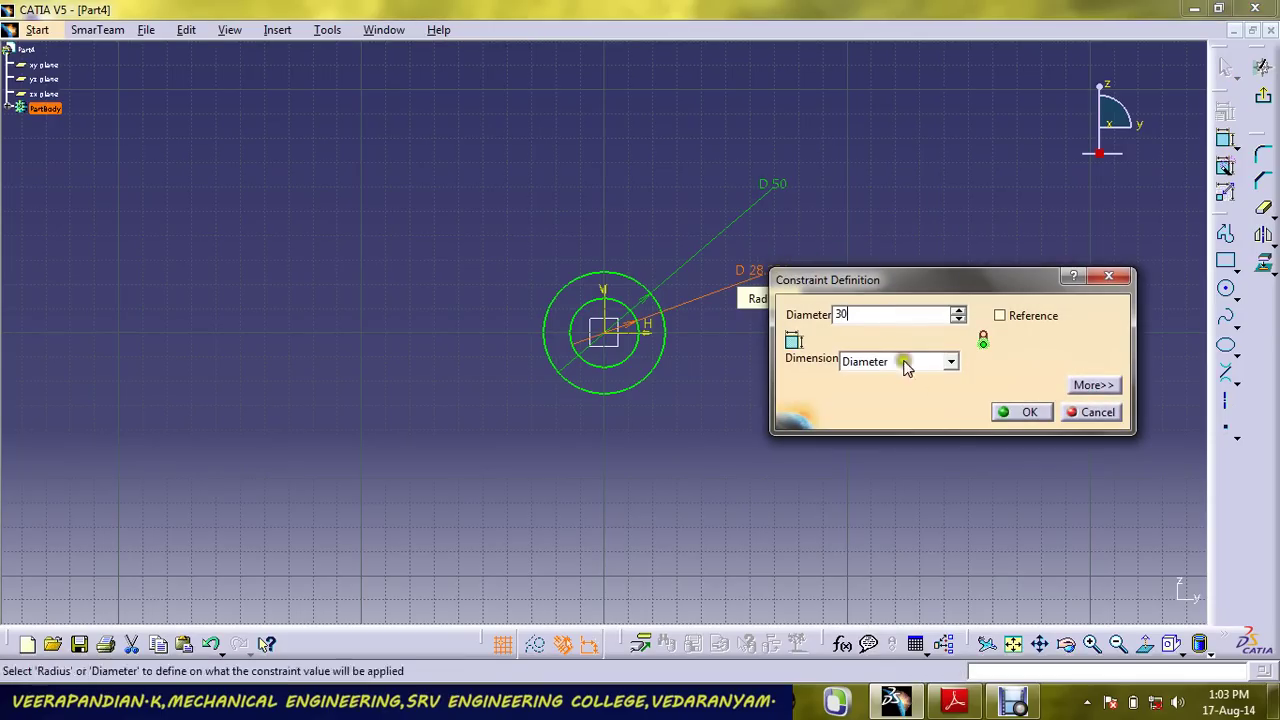
left_click(1022, 411)
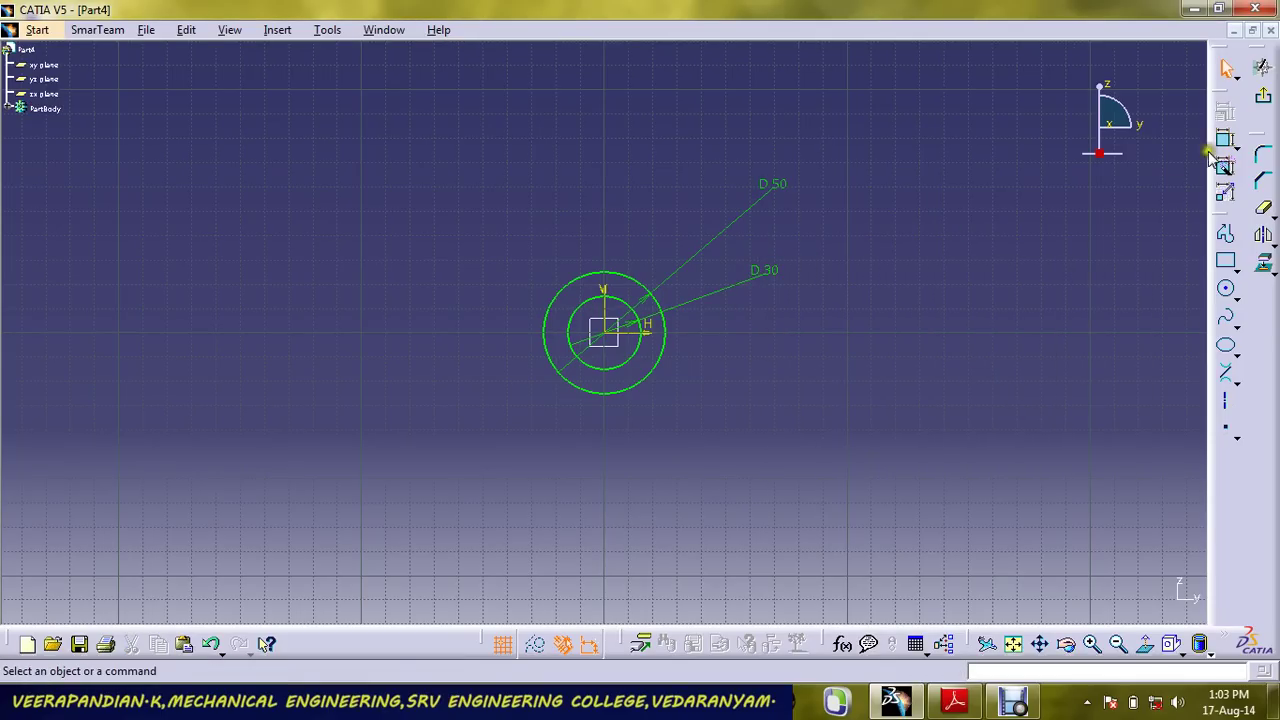
Exit the sketch and pad the ring profile by 5 mm with mirrored extent.
left_click(1225, 167)
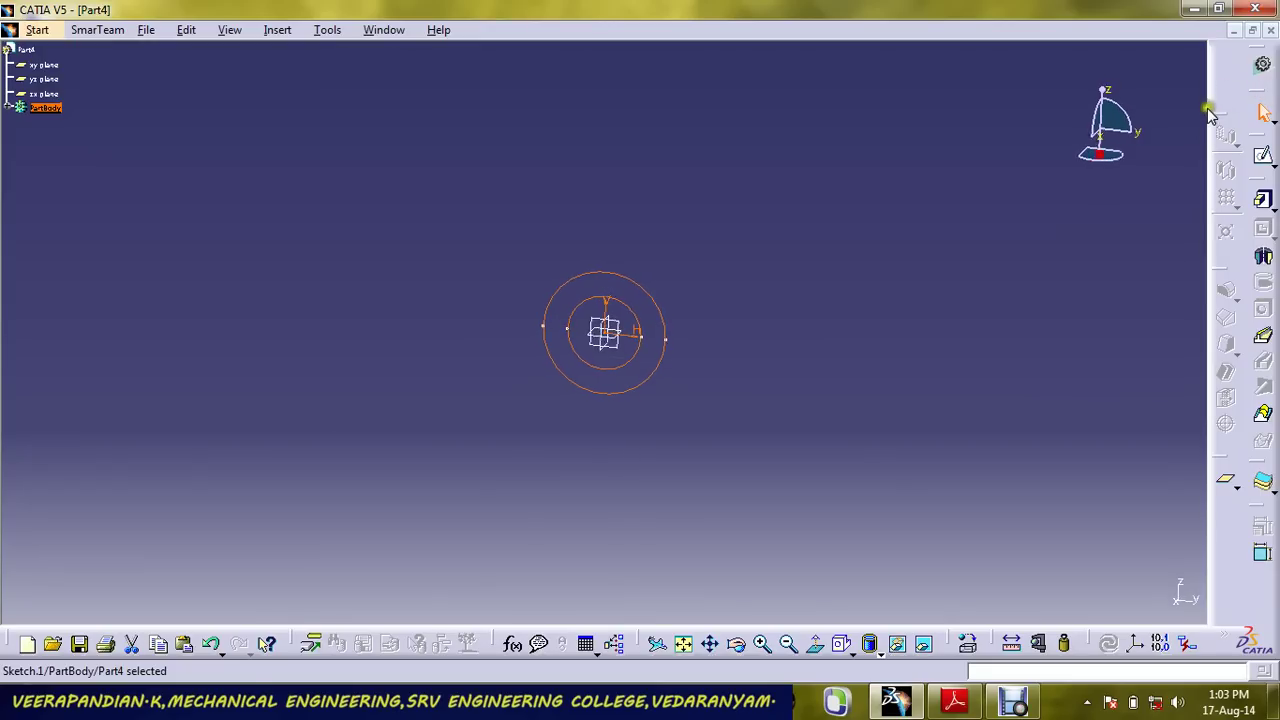
left_click(1262, 199)
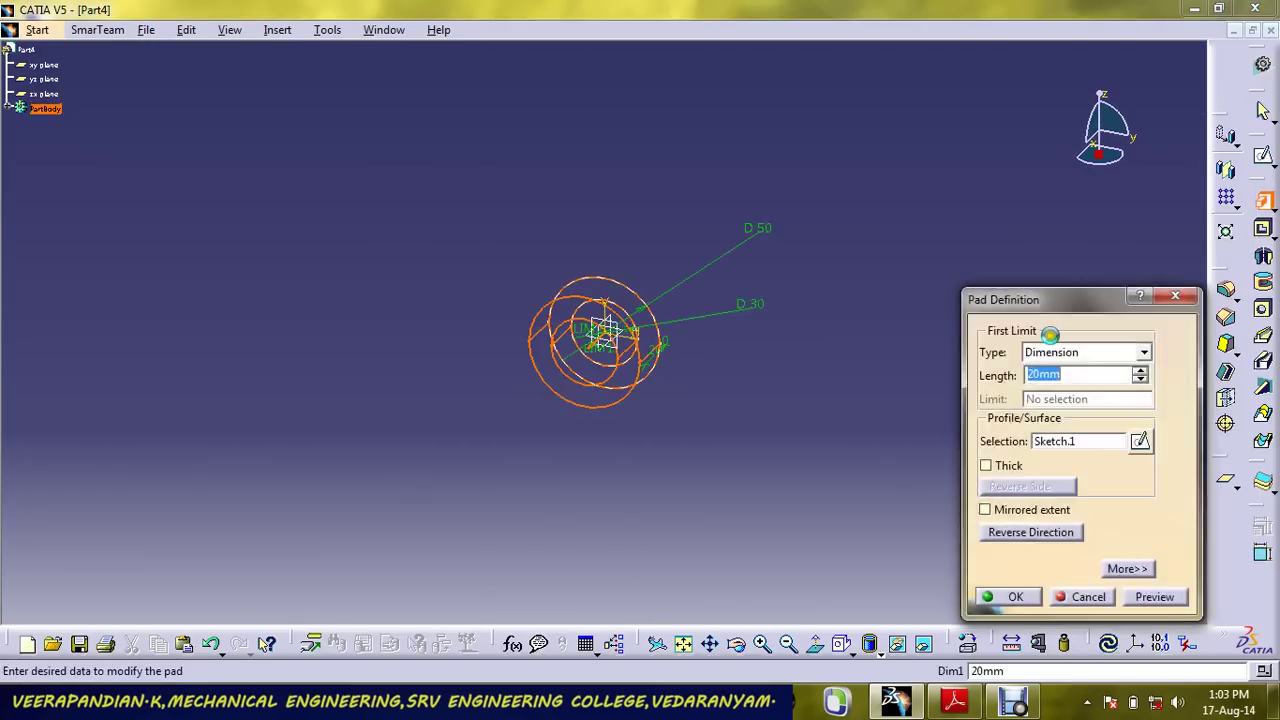
left_click(1030, 510)
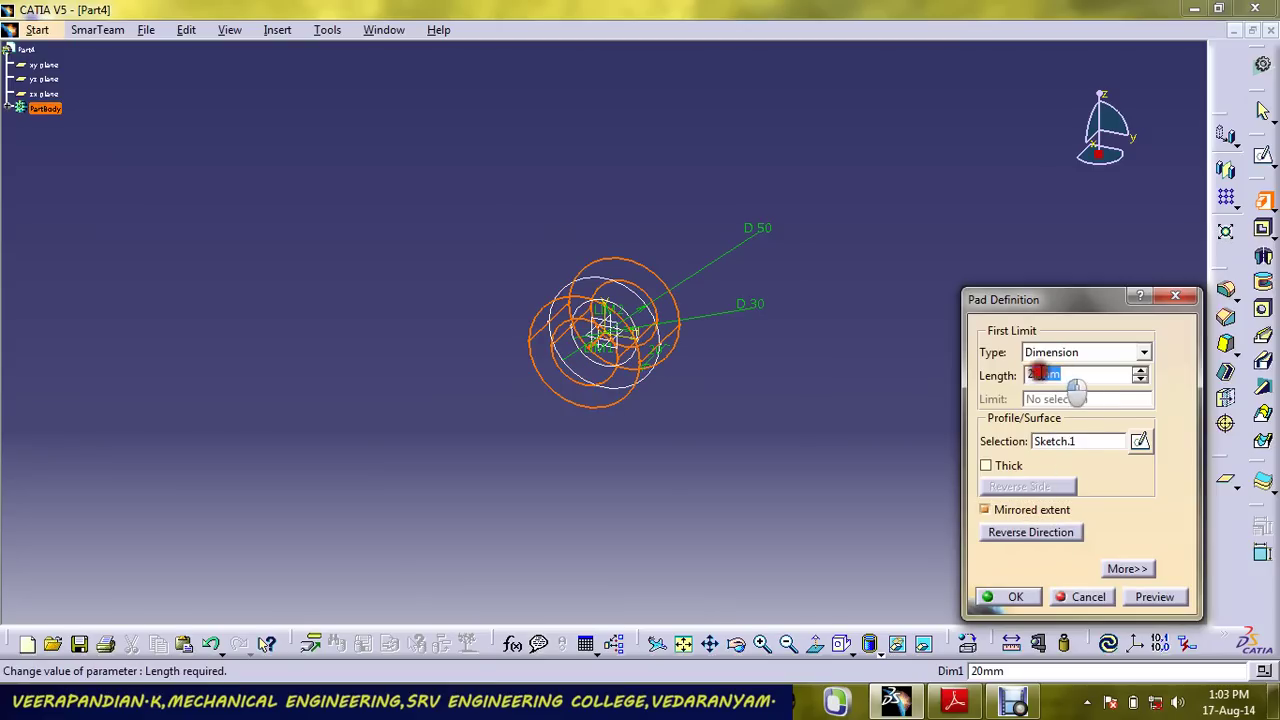
type("5")
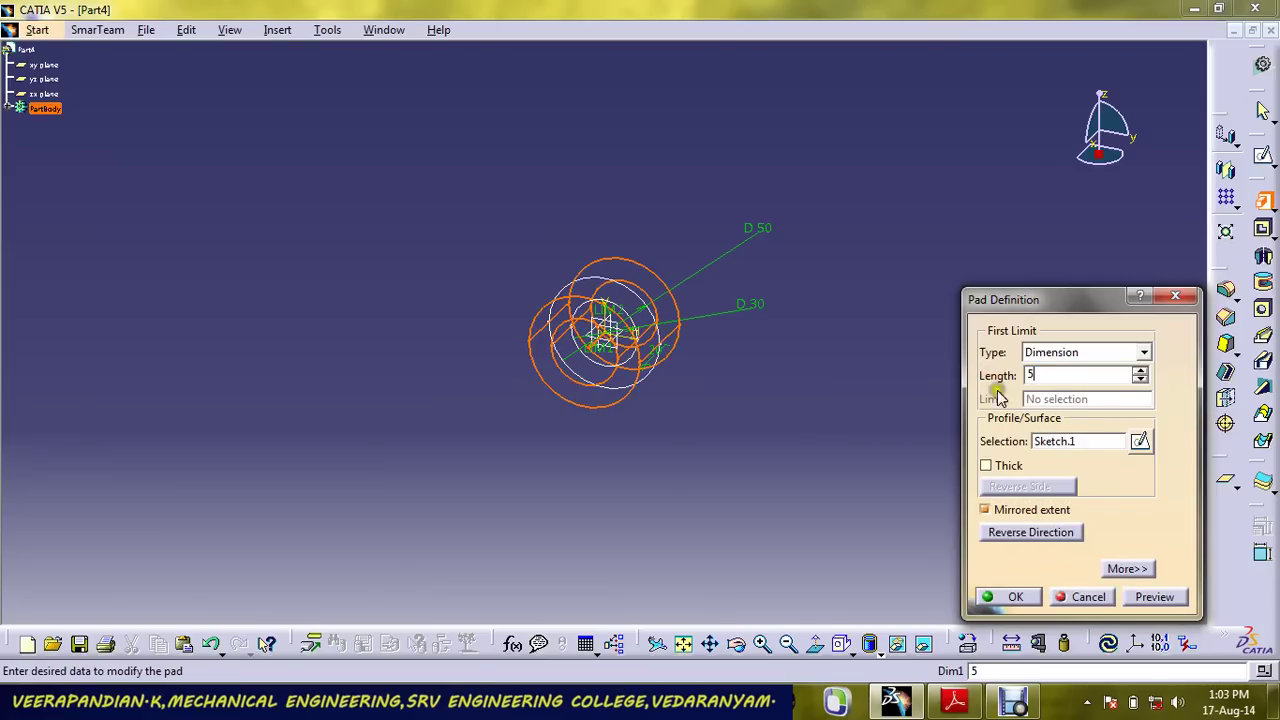
left_click(1036, 598)
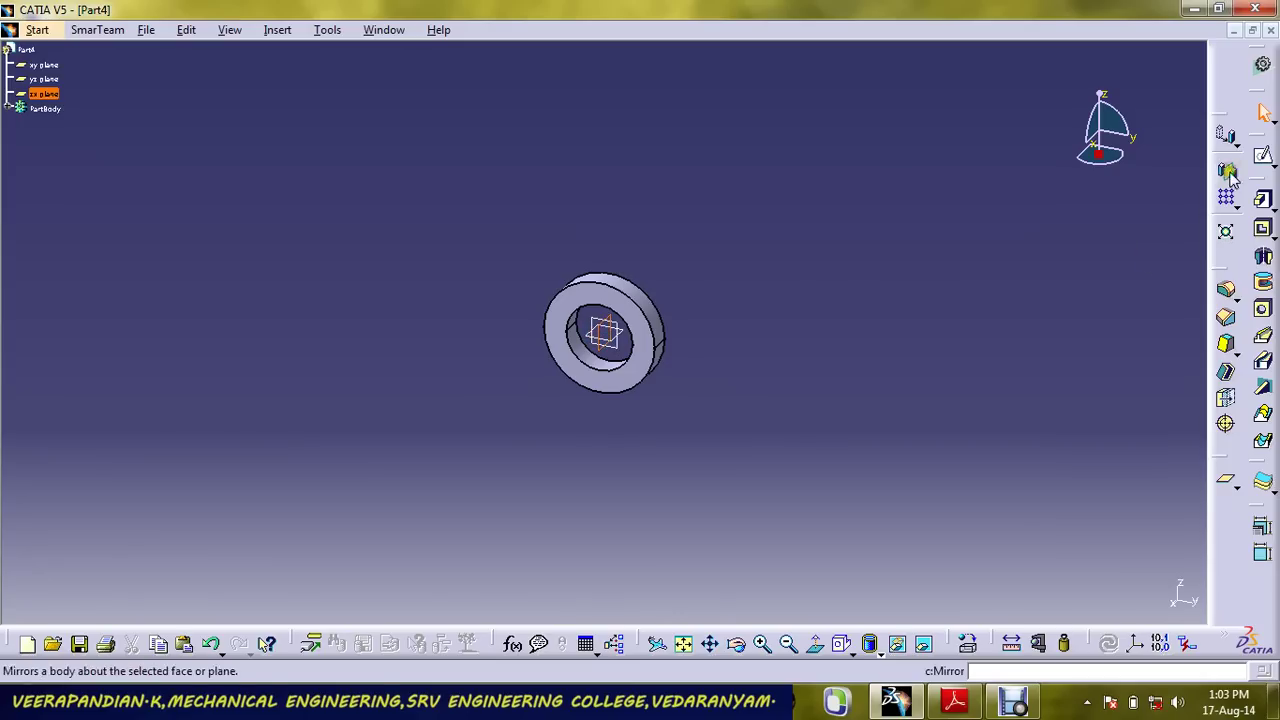
Open a sketch on the zx plane and draw a circle about 45 mm in diameter centred on the origin.
left_click(1262, 155)
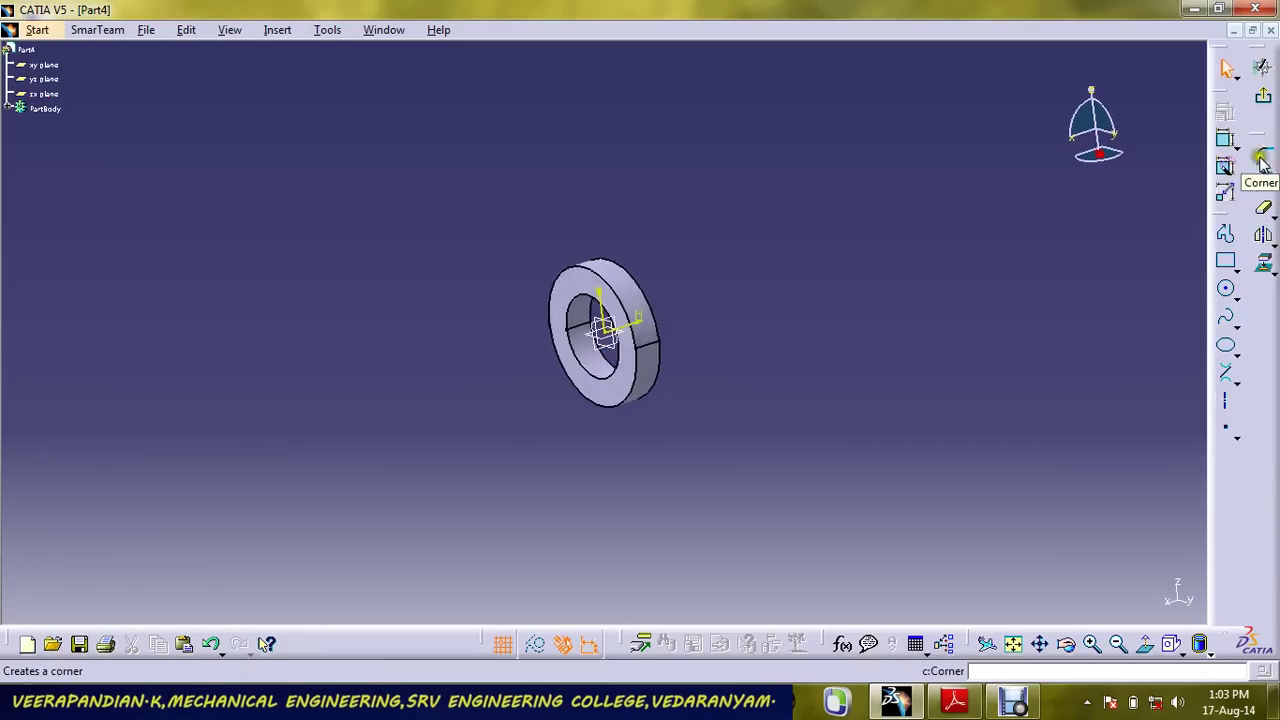
left_click(1228, 290)
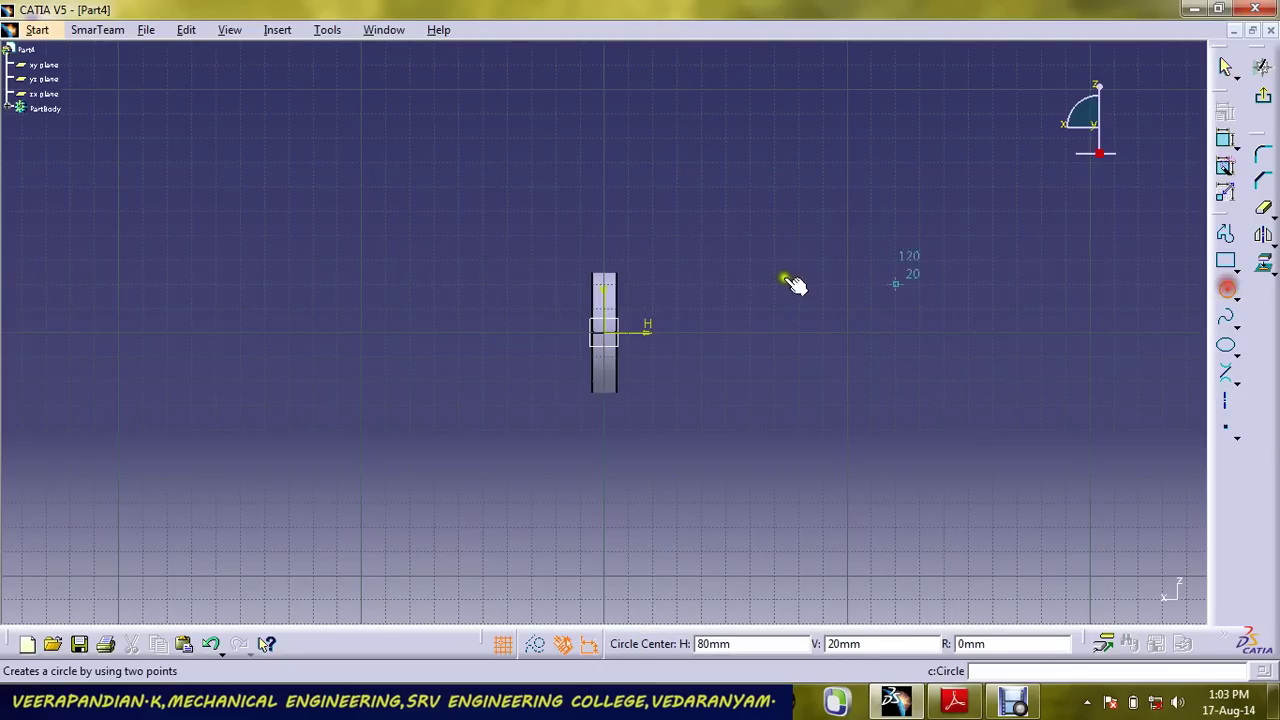
left_click(604, 331)
left_click(658, 294)
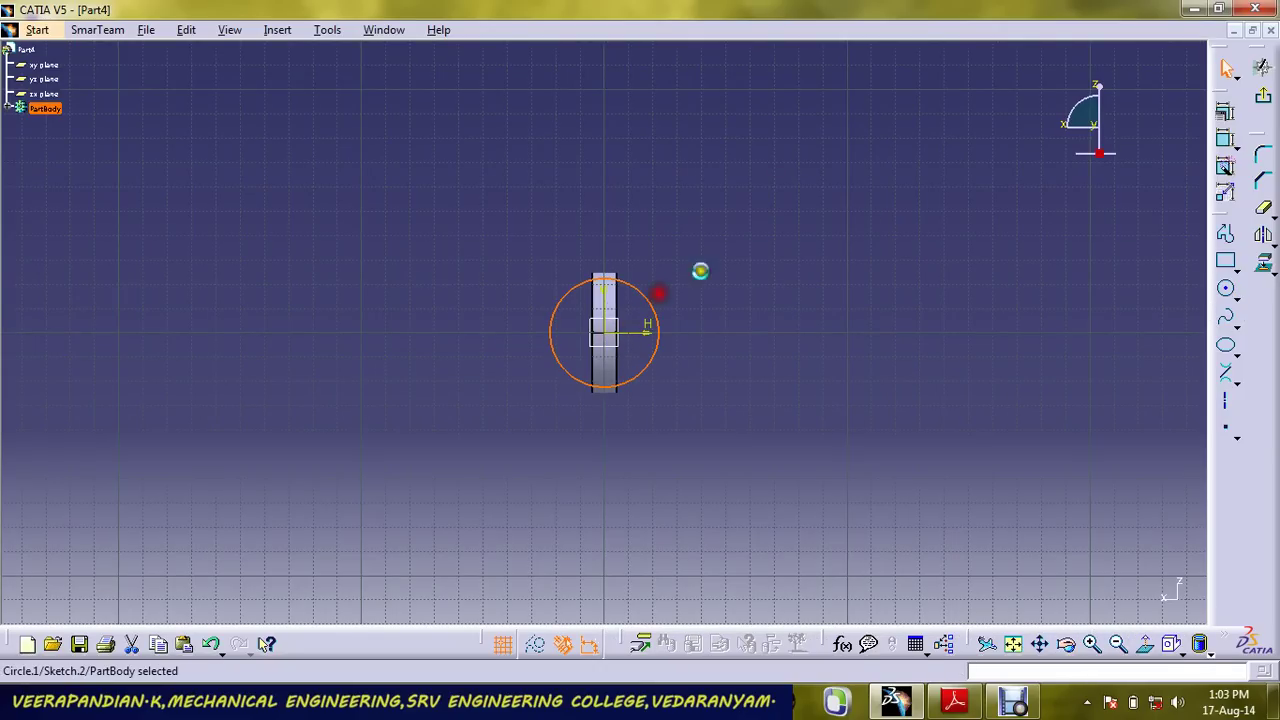
Dimension the circle on the zx plane and set its diameter to 5 mm.
left_click(1226, 139)
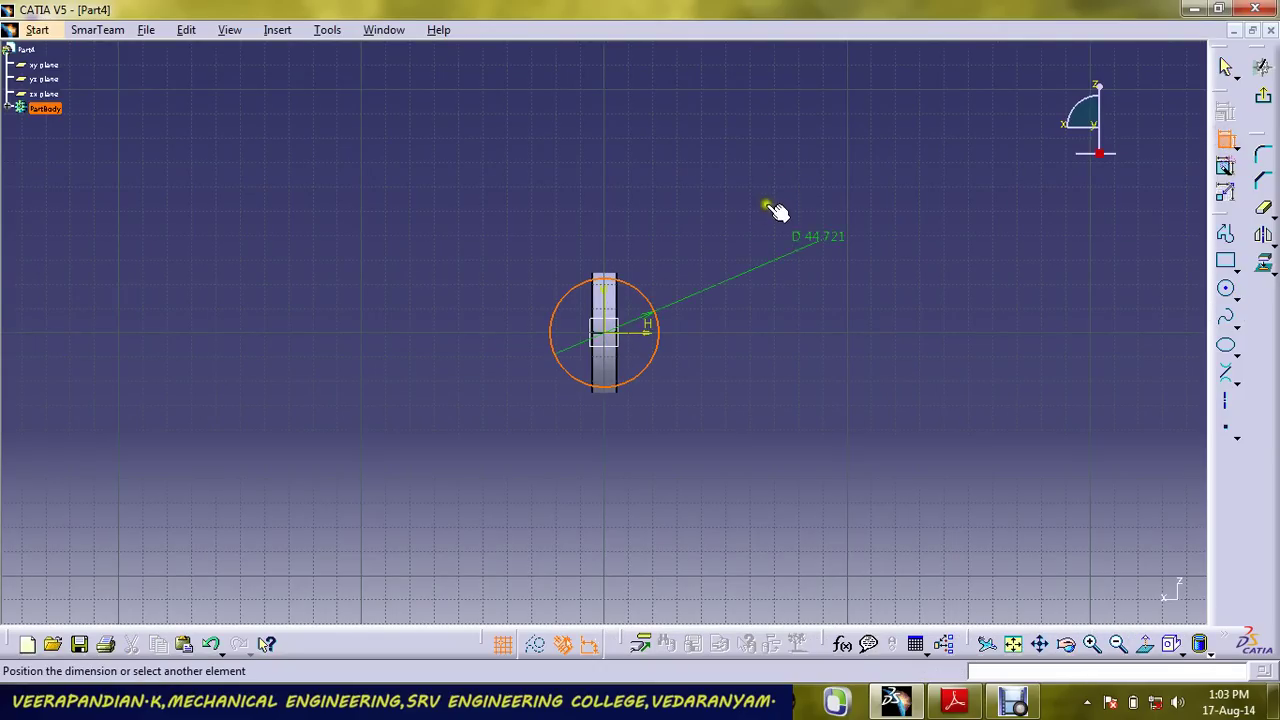
left_click(768, 203)
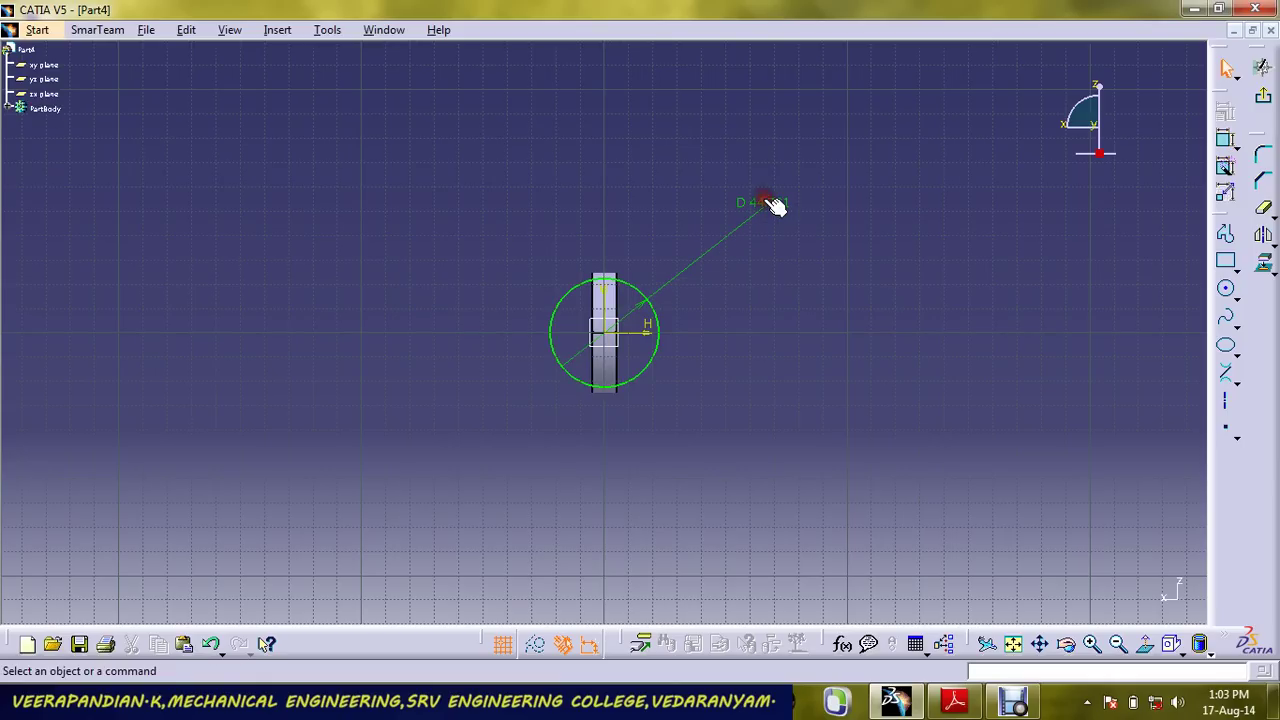
double_click(776, 205)
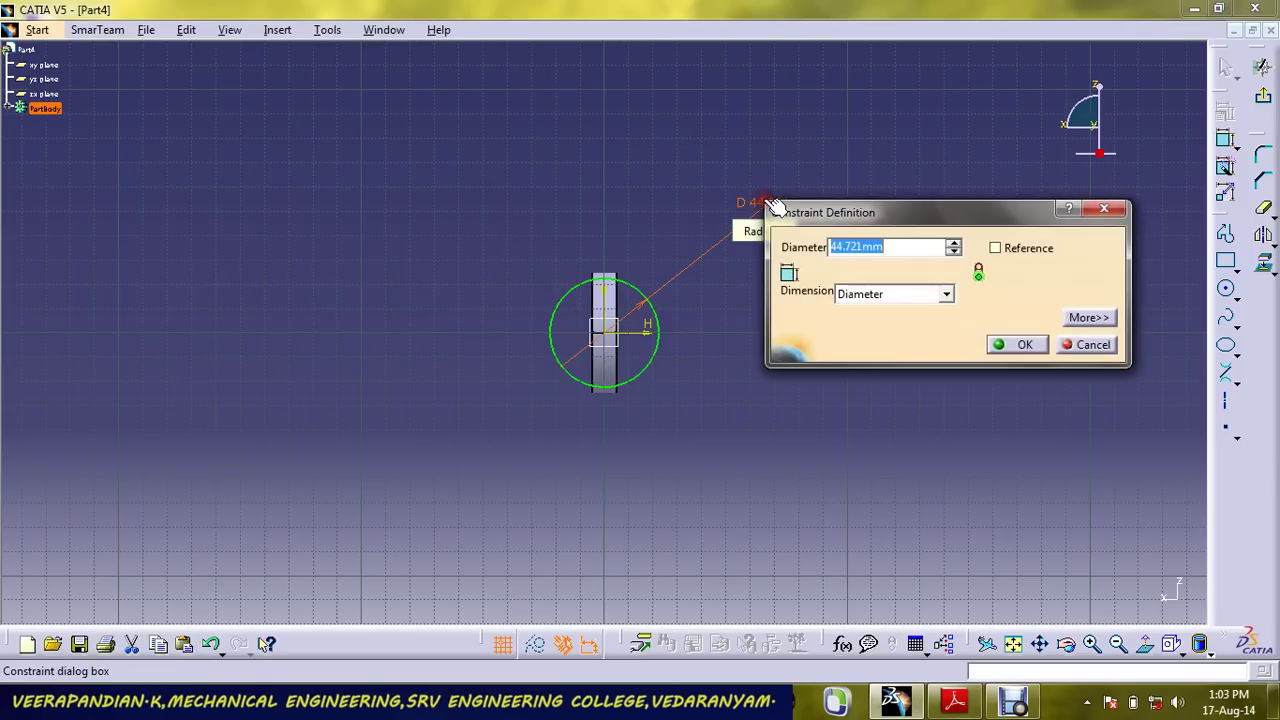
type("5")
left_click(1016, 344)
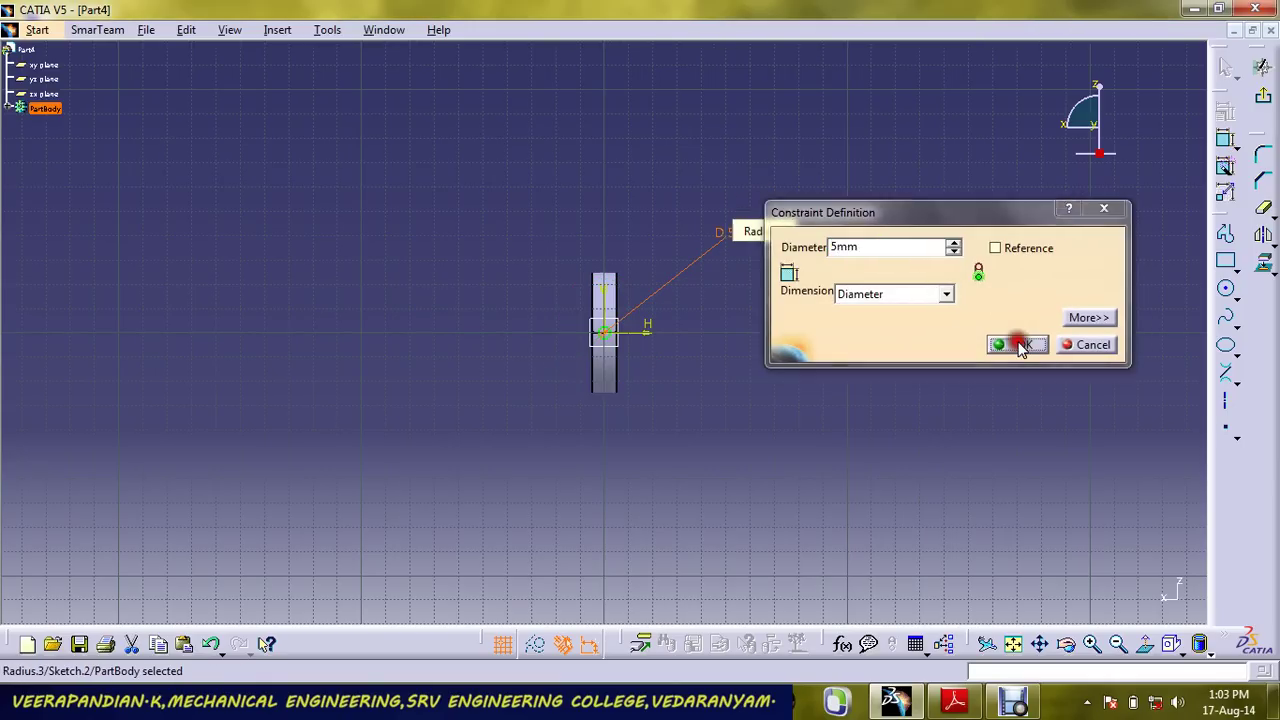
Exit the sketch and pocket the 5 mm circle through both sides of the ring with mirrored extent.
left_click(1262, 68)
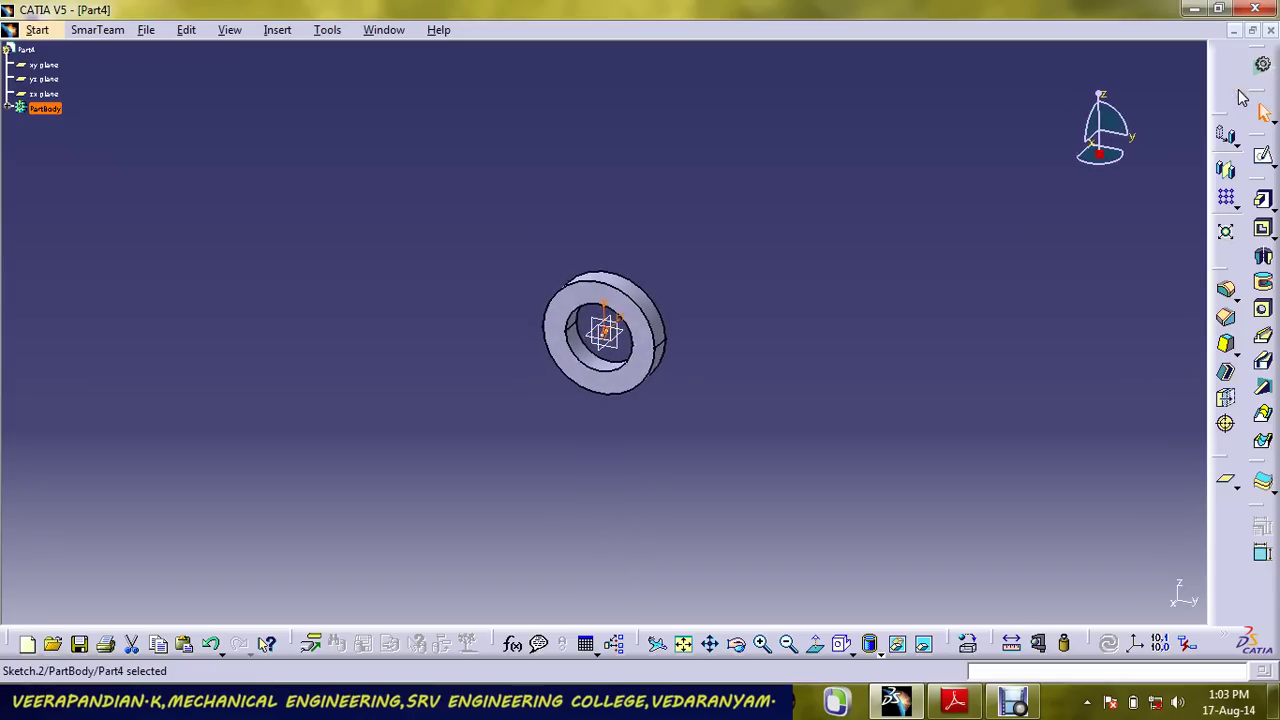
left_click(1263, 229)
left_click(1002, 509)
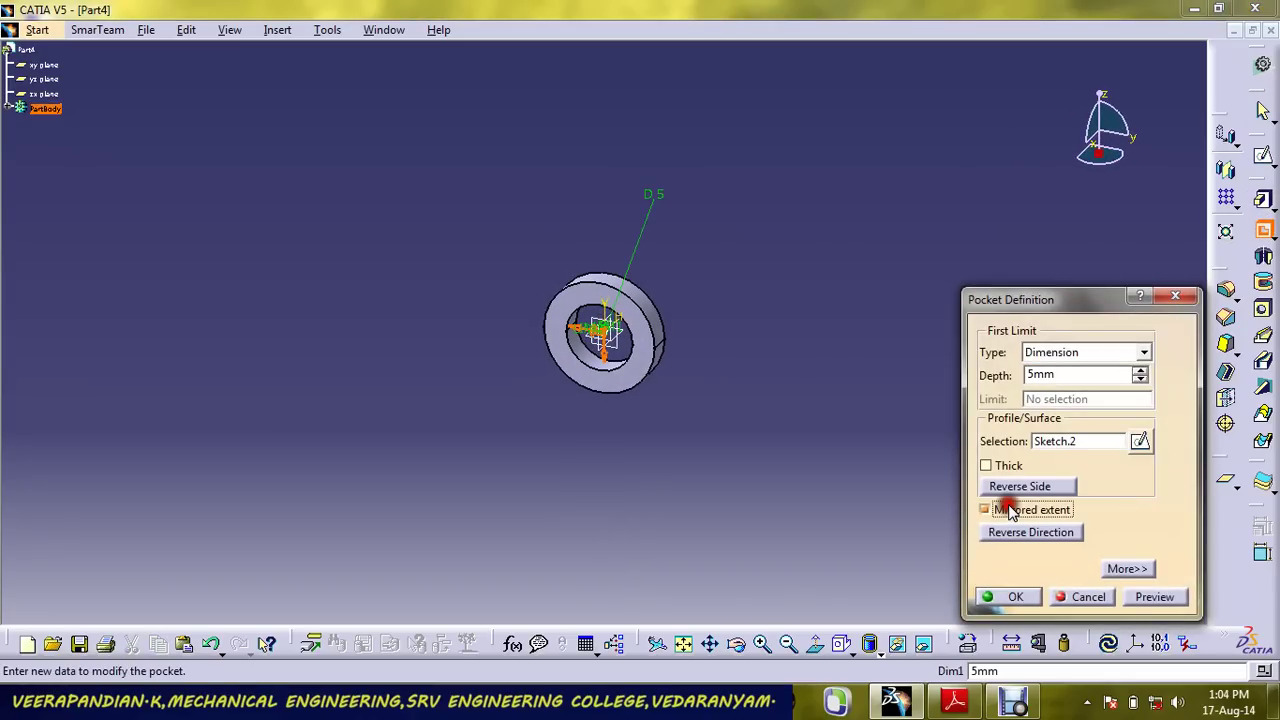
left_click_drag(1068, 380, 1003, 370)
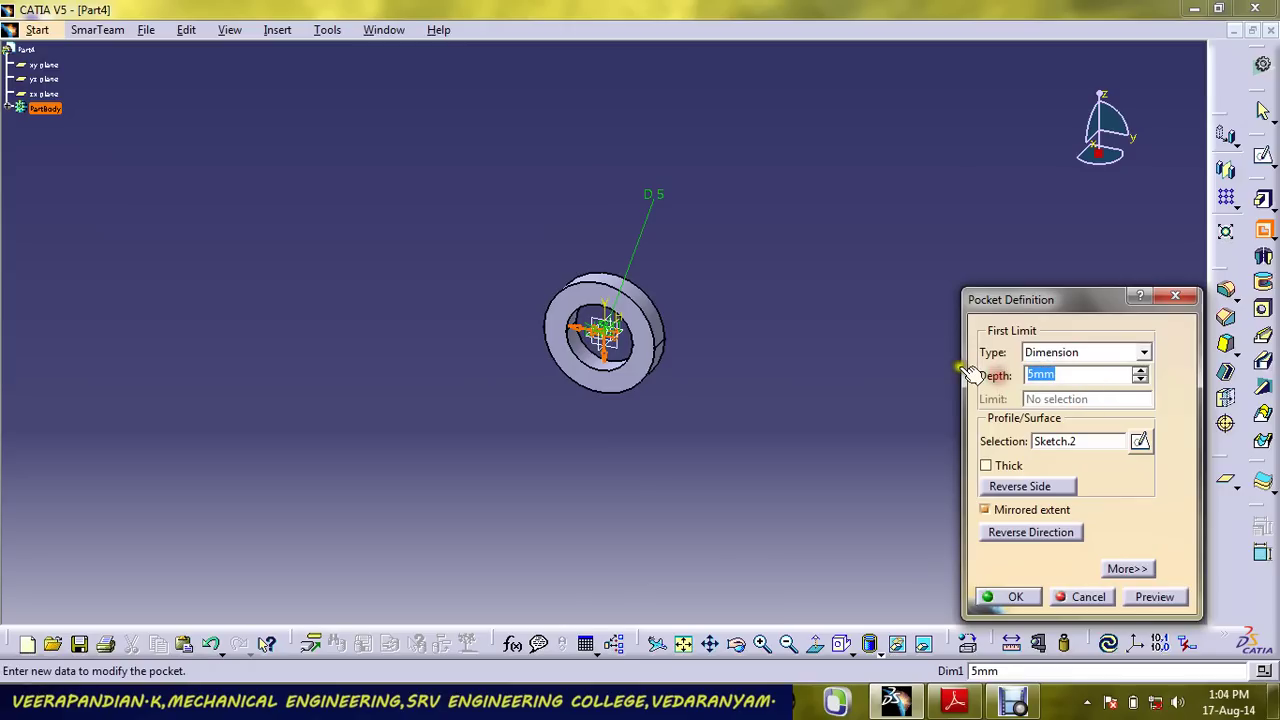
left_click(1017, 597)
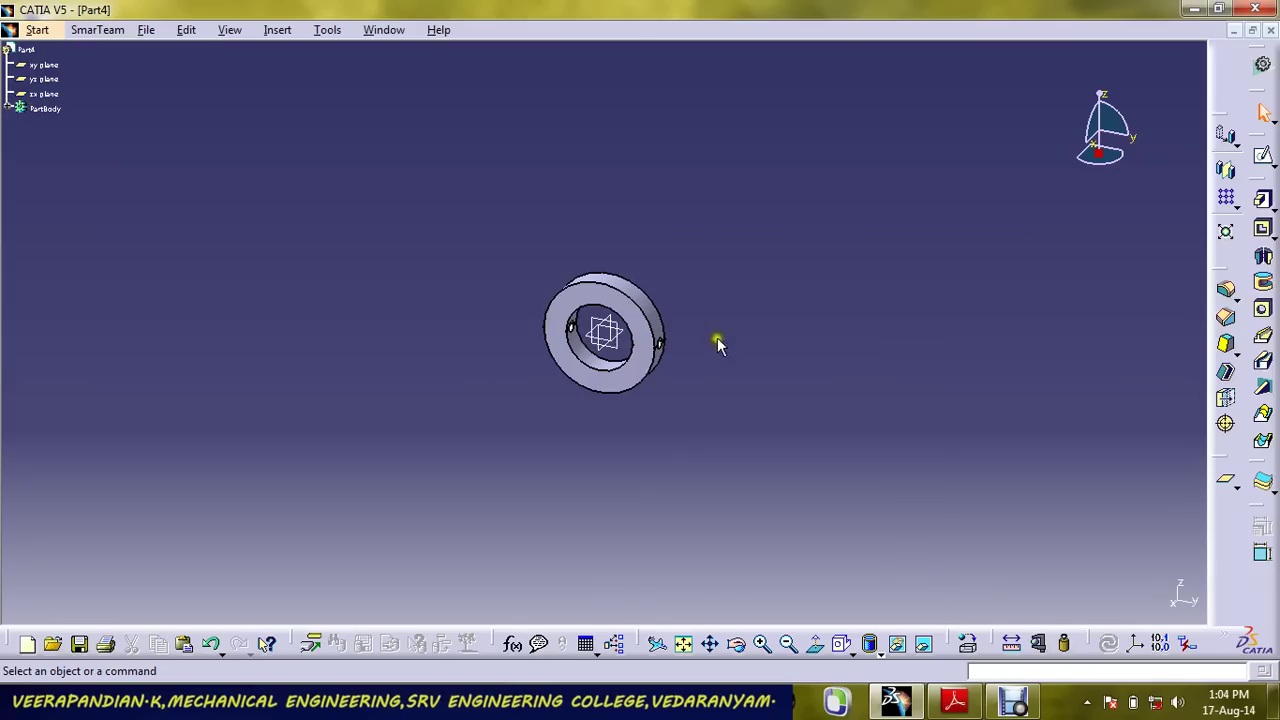
Save the ring part to the Desktop under the file name color.
left_click(152, 30)
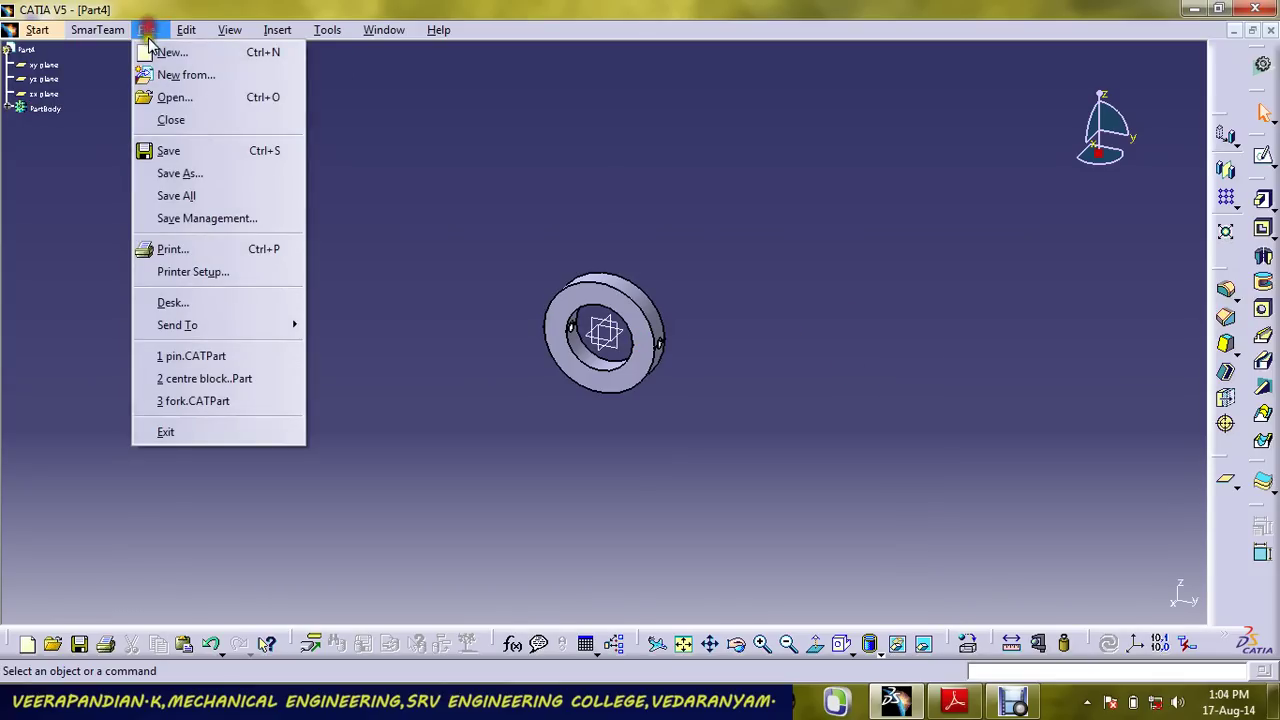
left_click(195, 176)
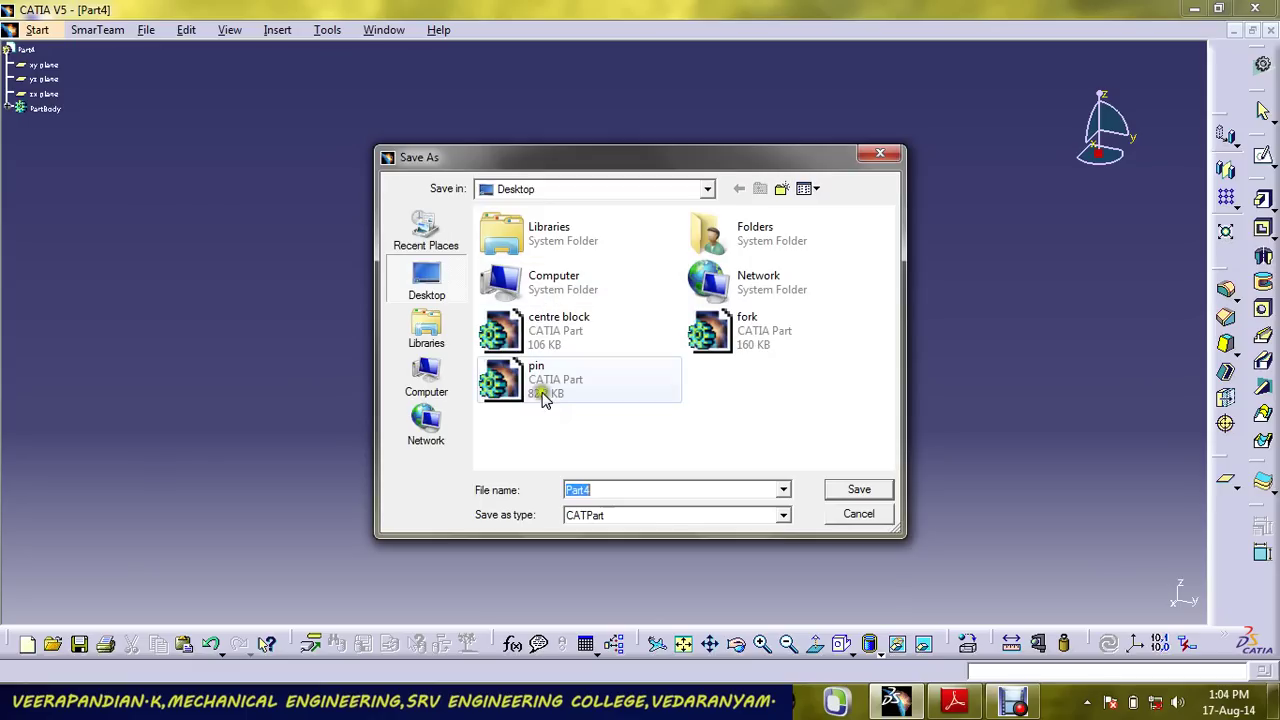
type("color")
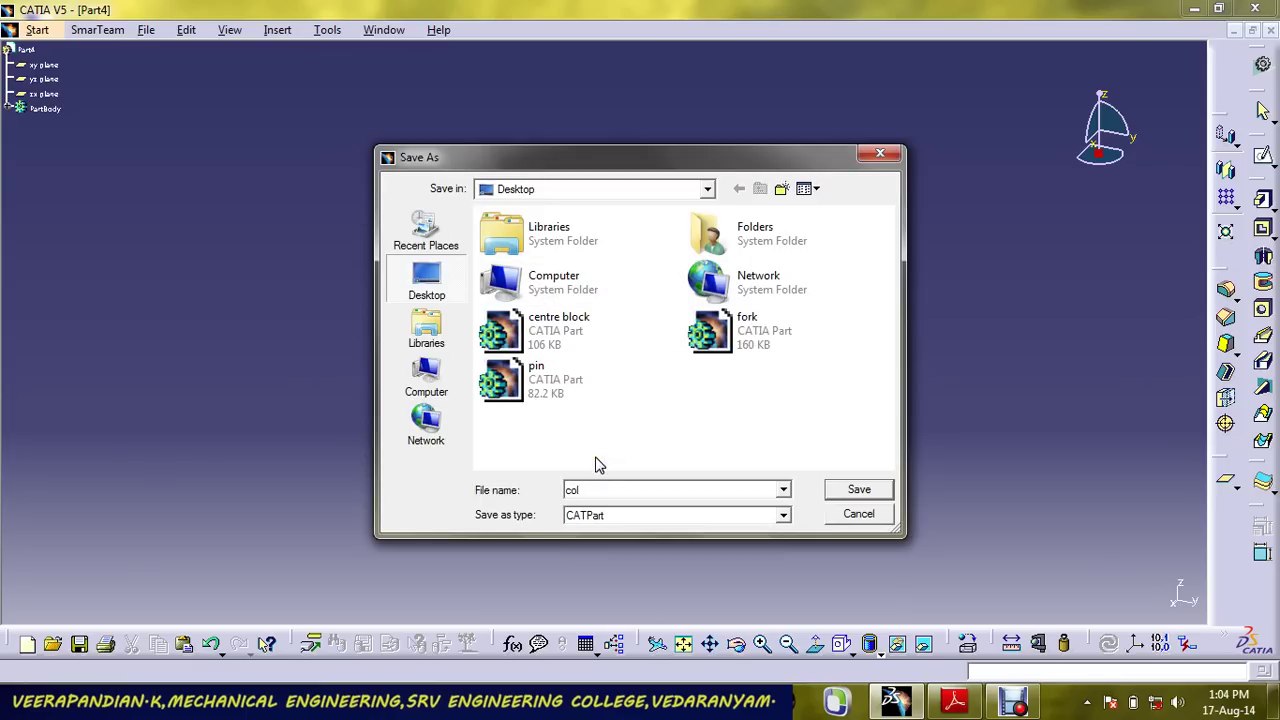
left_click(857, 490)
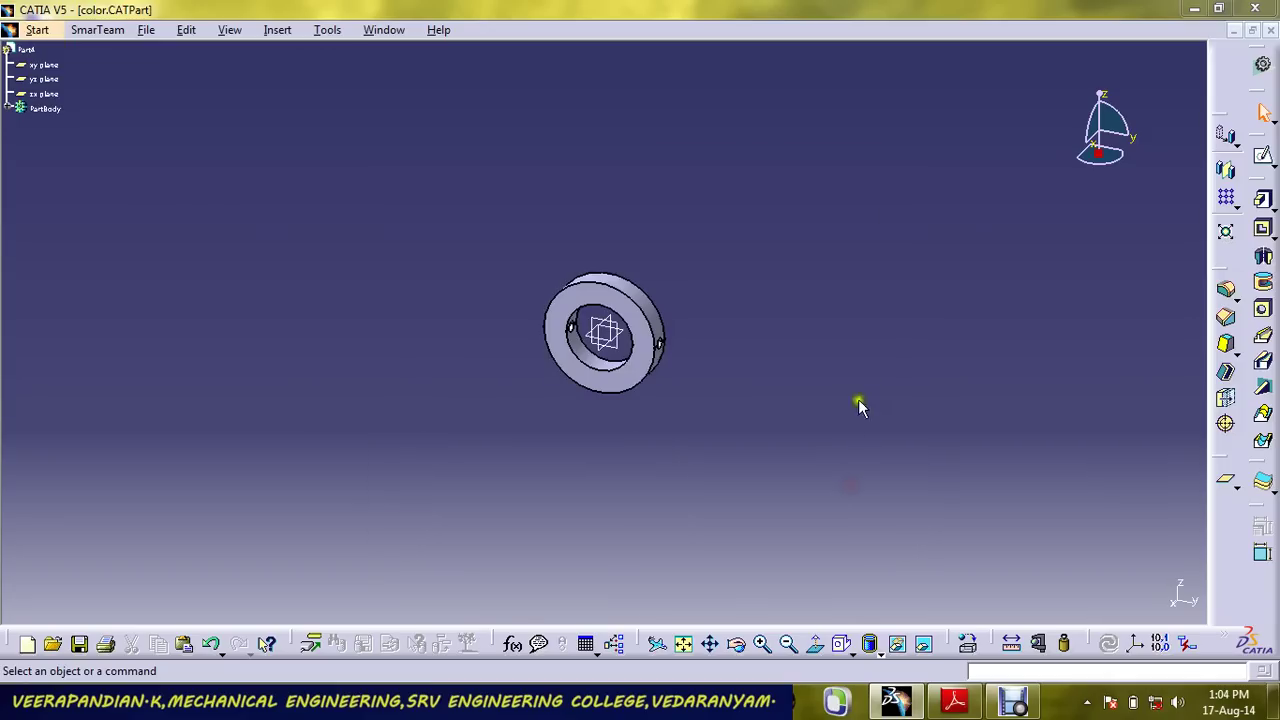
Create a new part and sketch a circle about 102 mm in diameter on the yz plane, centred on the origin.
left_click(38, 30)
mouse_move(155, 76)
left_click(297, 77)
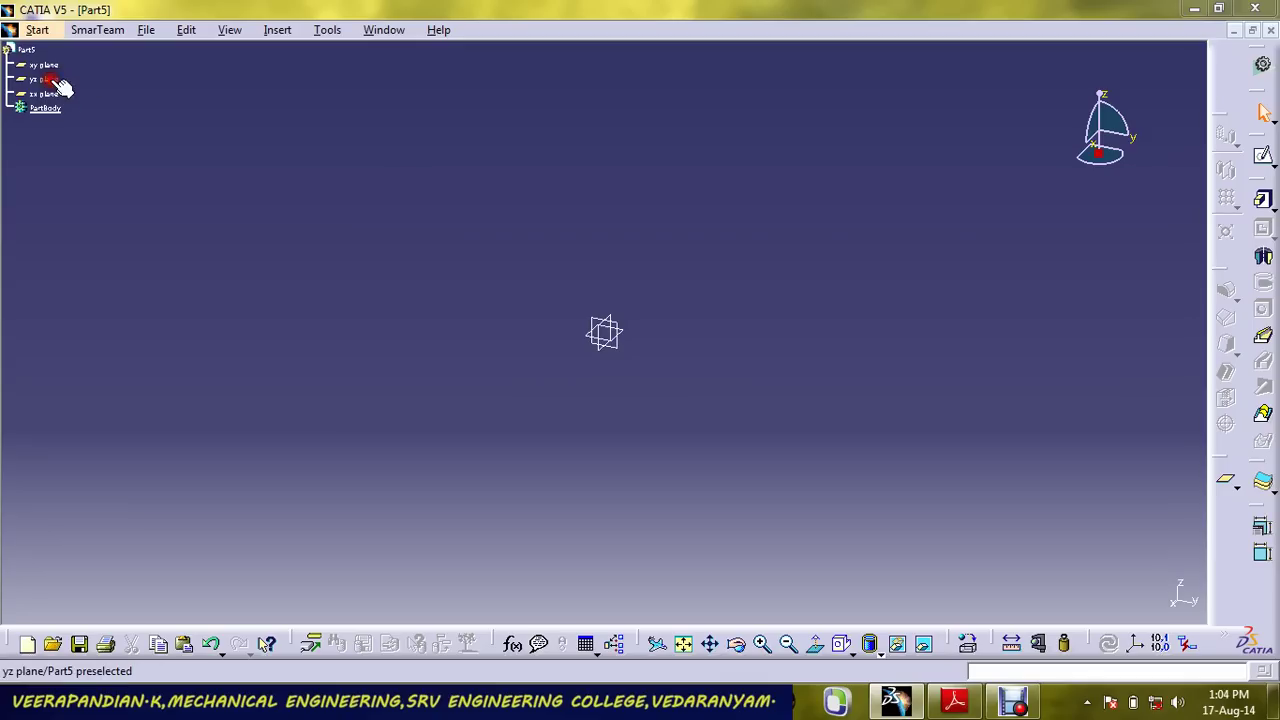
left_click(56, 82)
left_click(1262, 155)
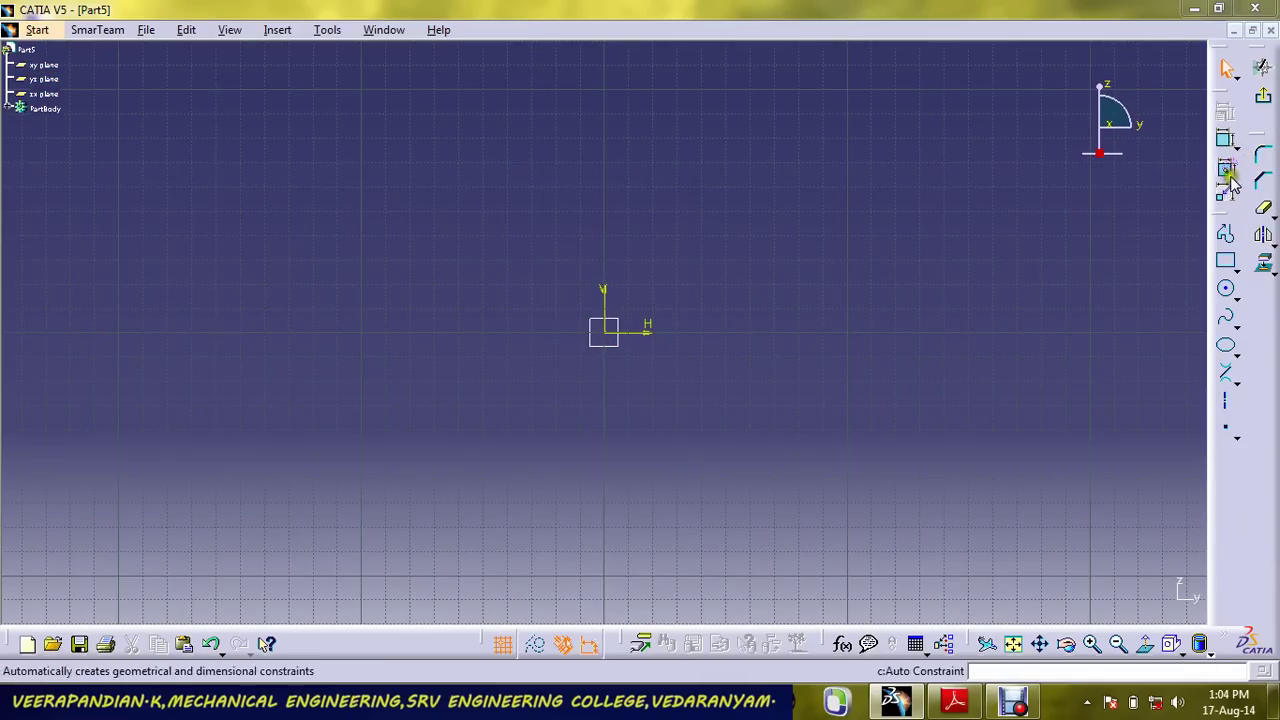
left_click(1226, 289)
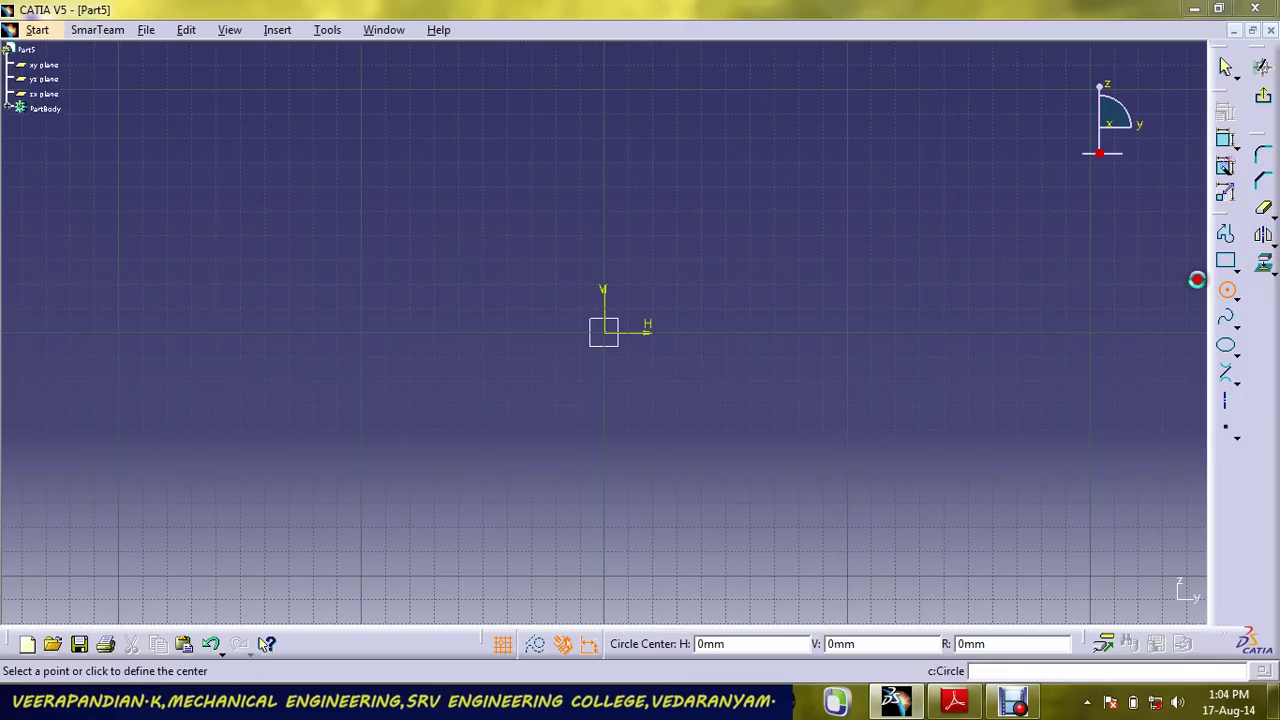
left_click(603, 332)
left_click(643, 209)
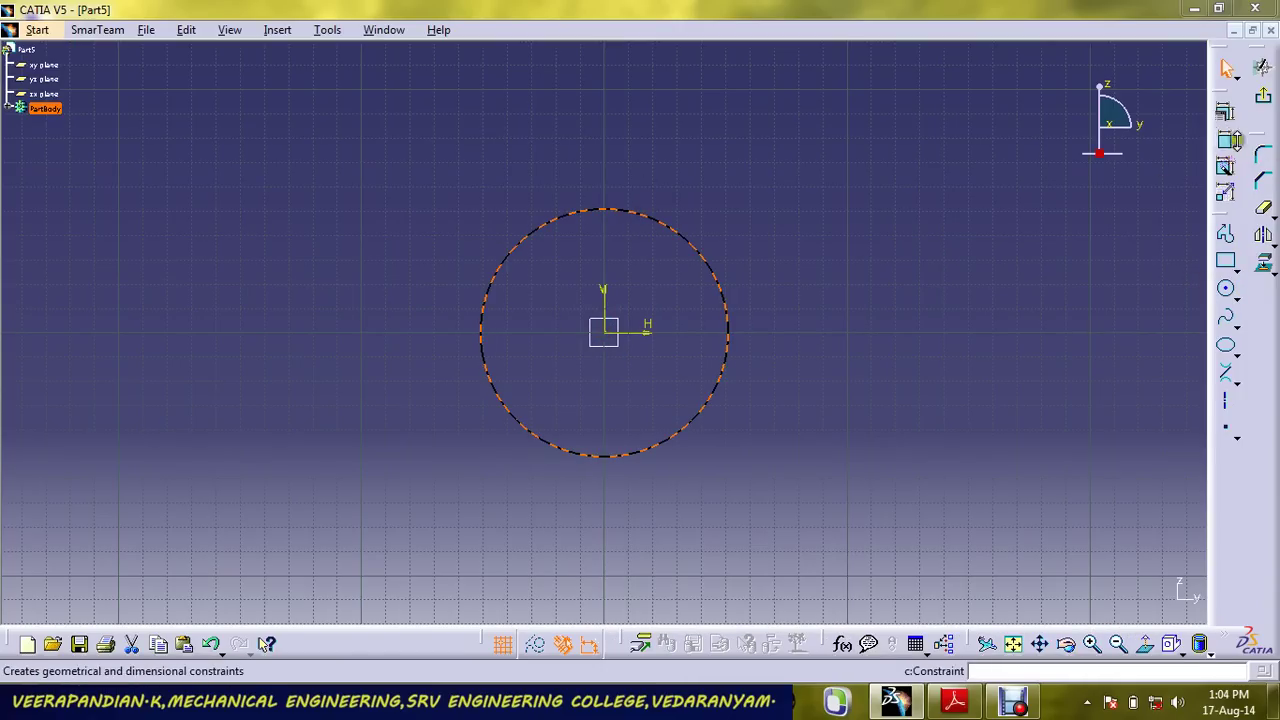
Dimension the circle on the yz plane and set its diameter to 5 mm.
left_click(1226, 138)
left_click(714, 262)
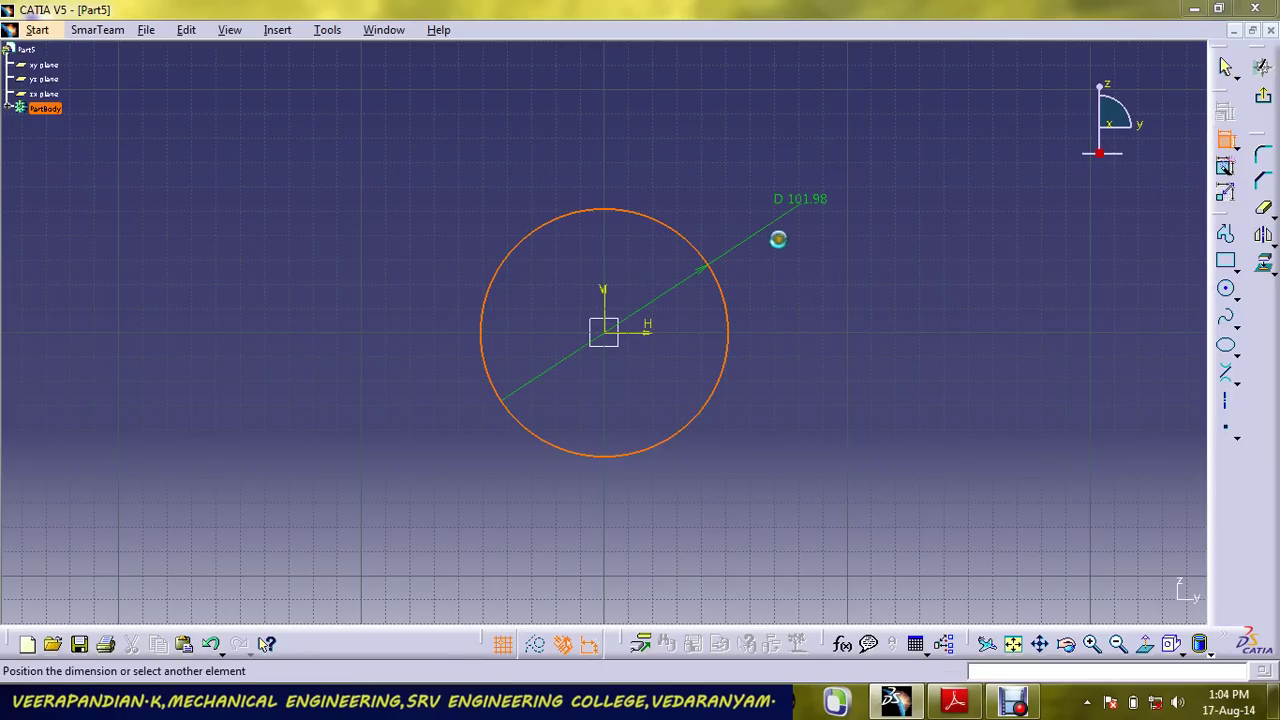
left_click(800, 205)
left_click_drag(794, 206, 792, 243)
double_click(790, 243)
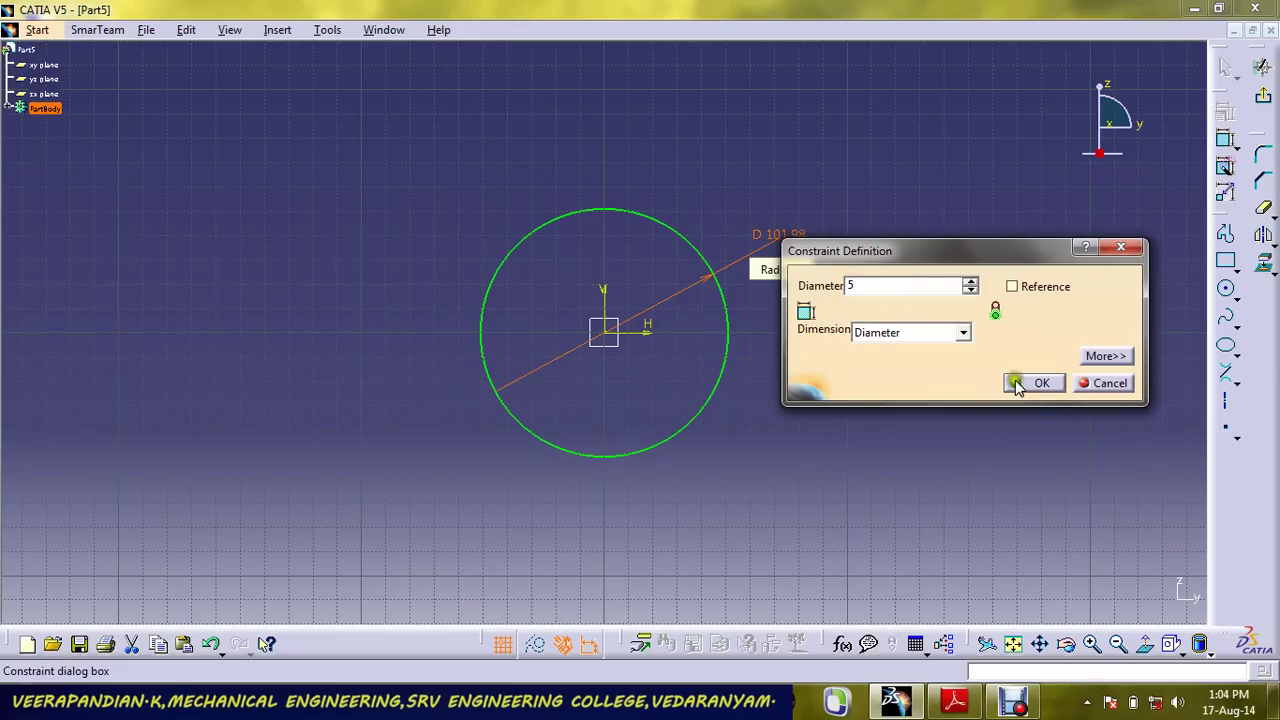
left_click(1017, 385)
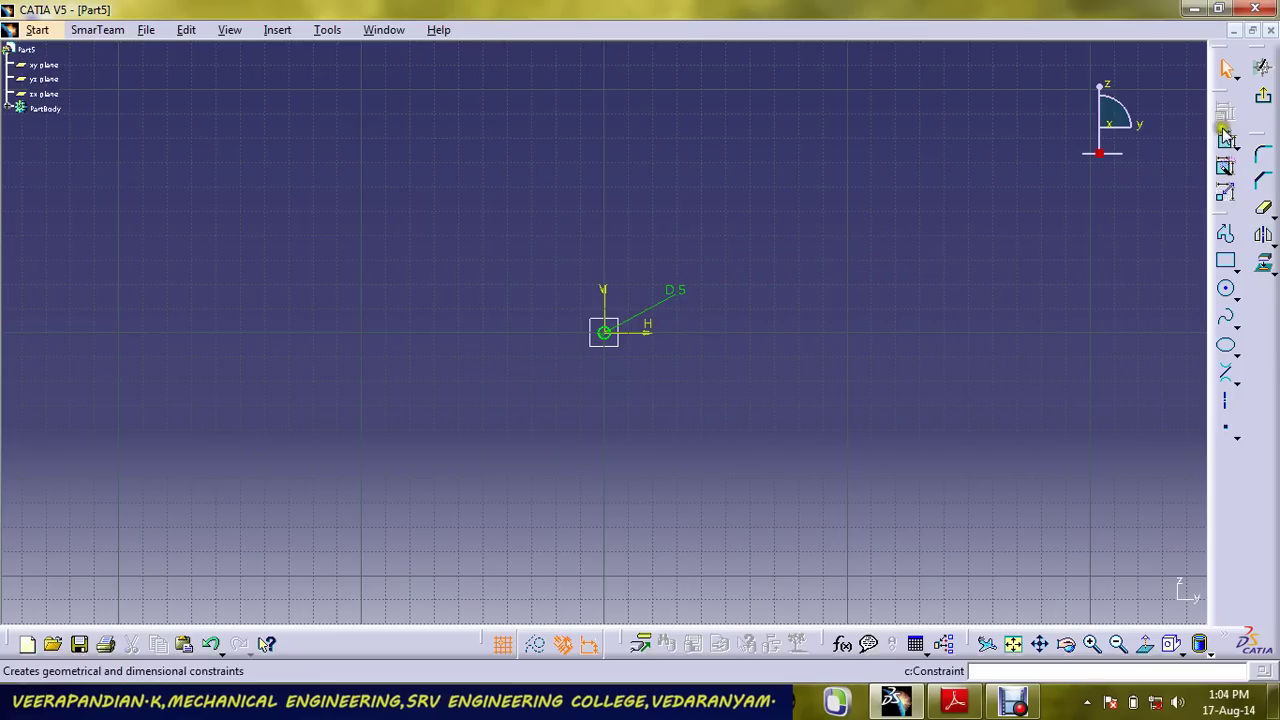
Exit the sketch and pad the 5 mm circle into a long thin pin.
left_click(1263, 95)
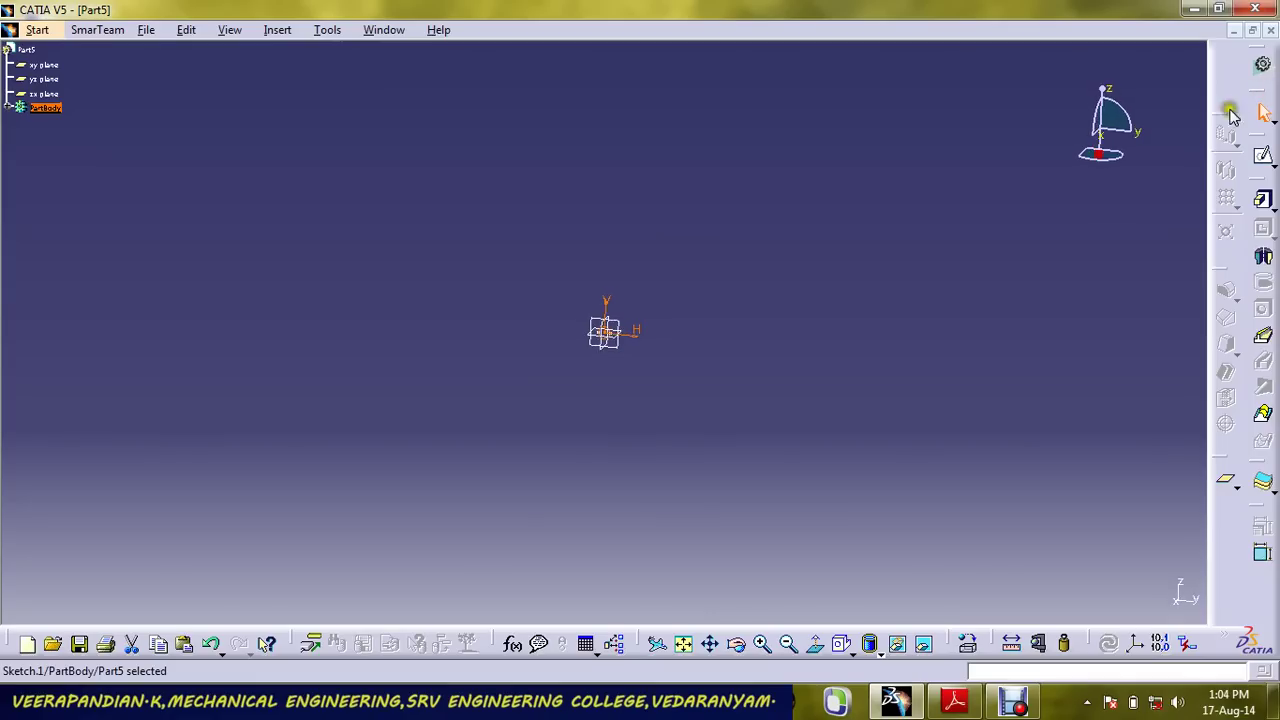
left_click(1263, 199)
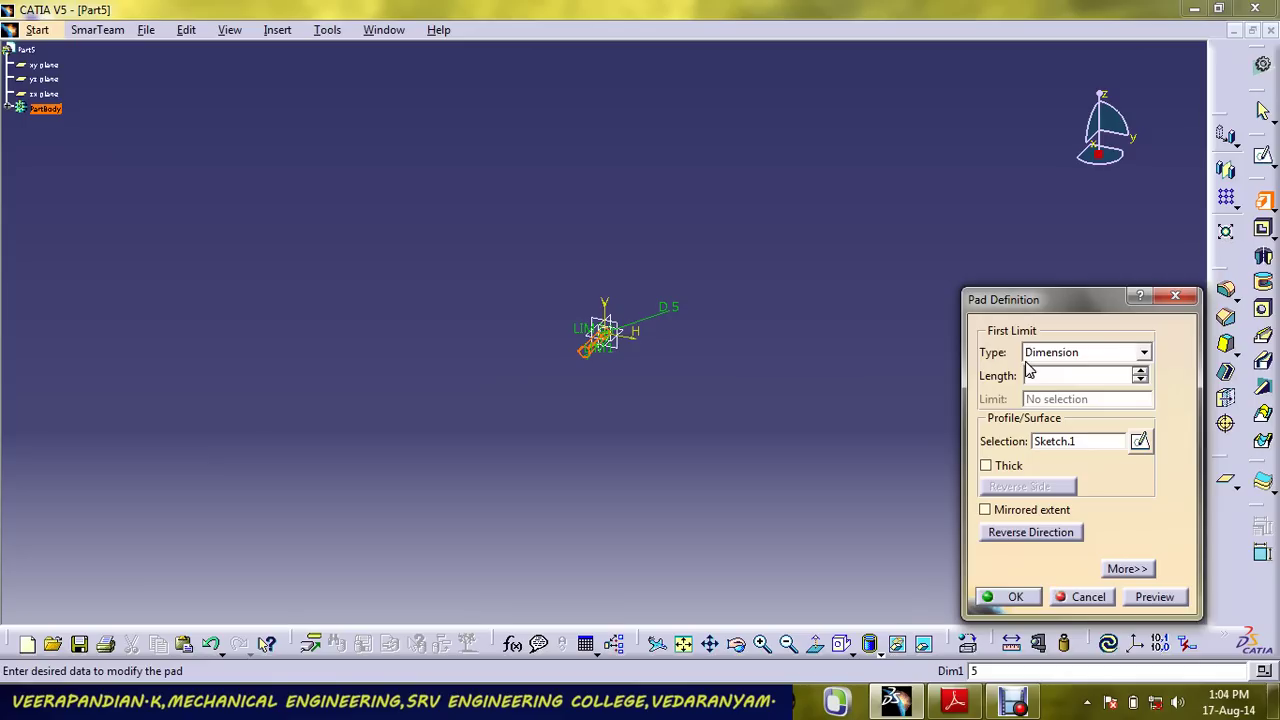
left_click(1016, 597)
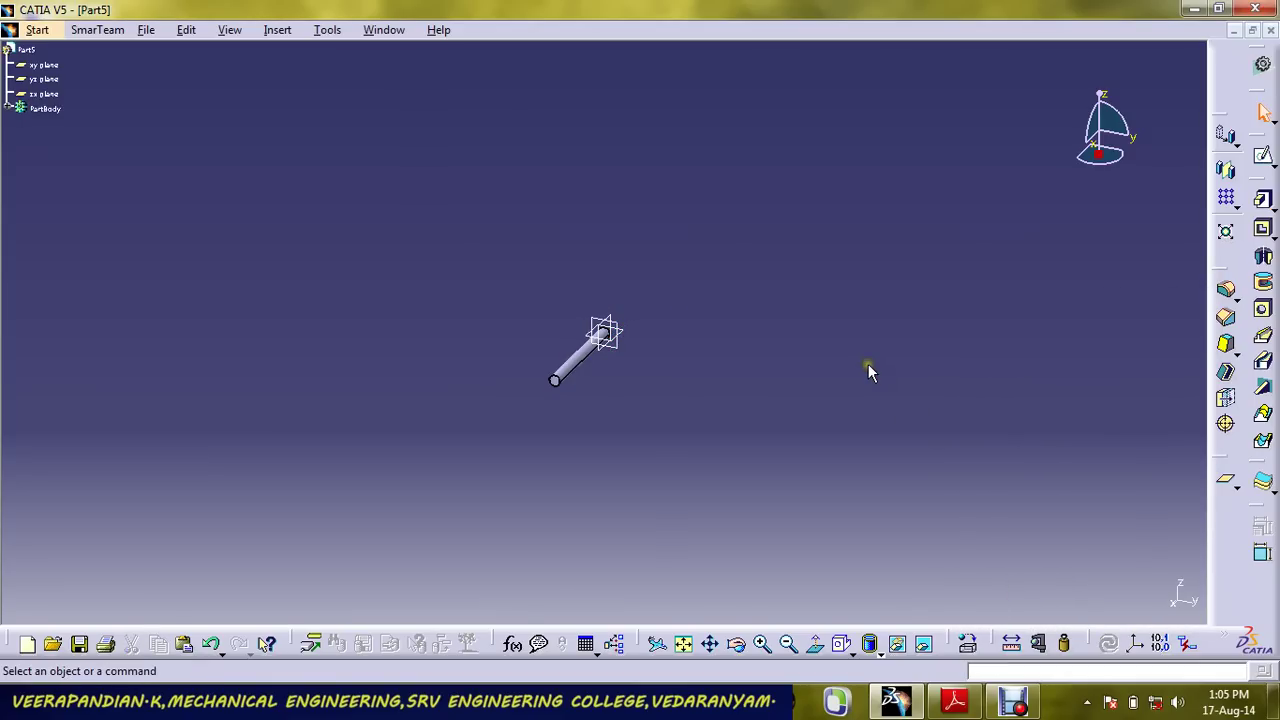
Save the thin pin part to the Desktop as pin2.
key("ctrl+s")
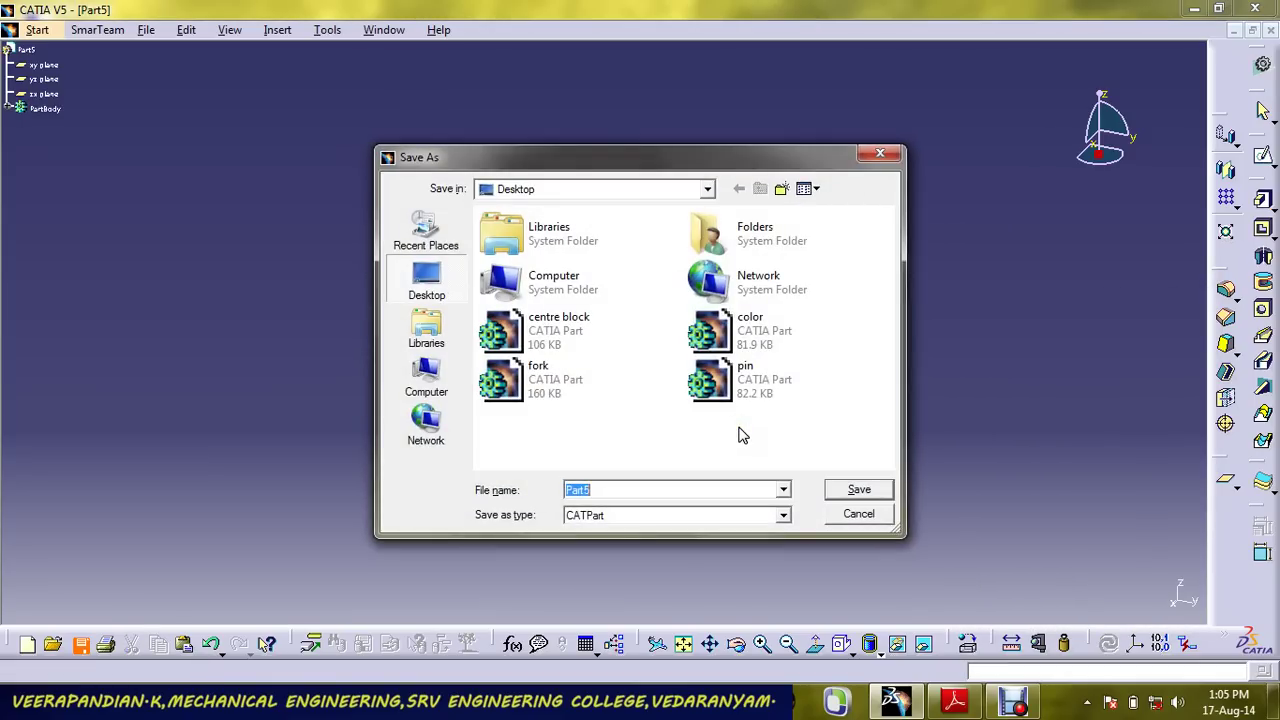
type("pin2")
left_click(862, 490)
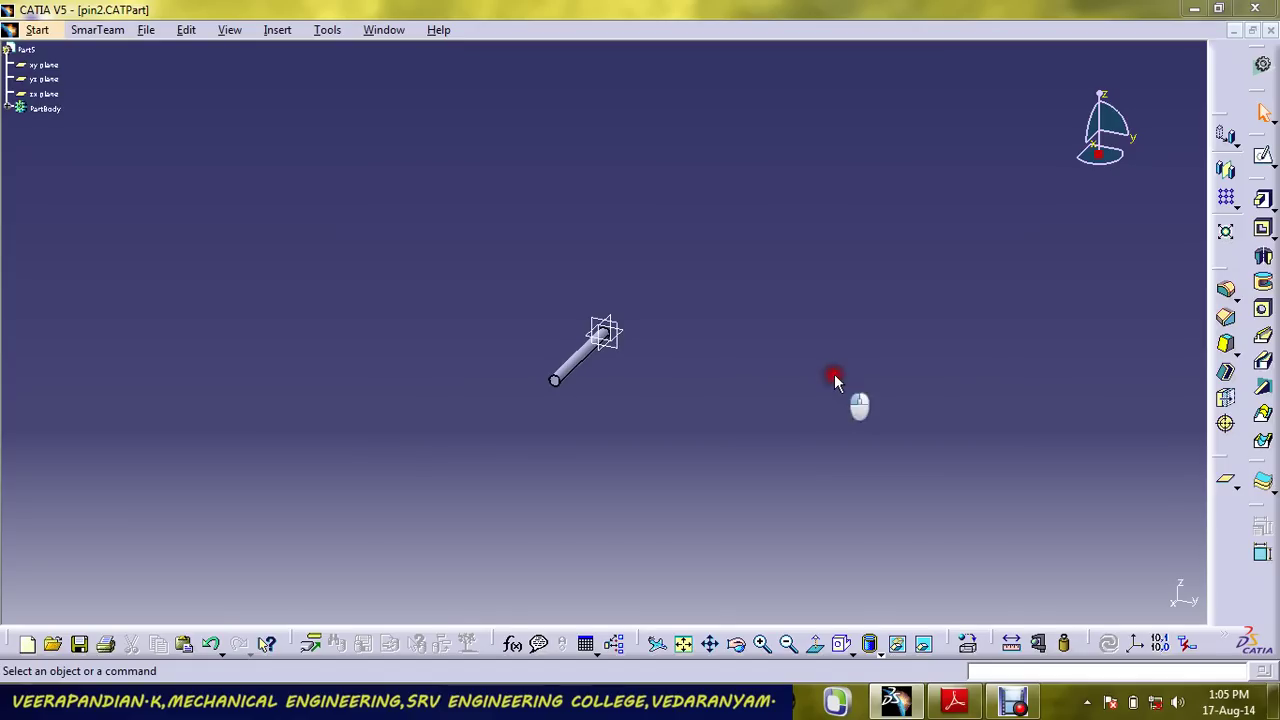
Create a new product in the Assembly Design workbench.
left_click(37, 30)
mouse_move(110, 75)
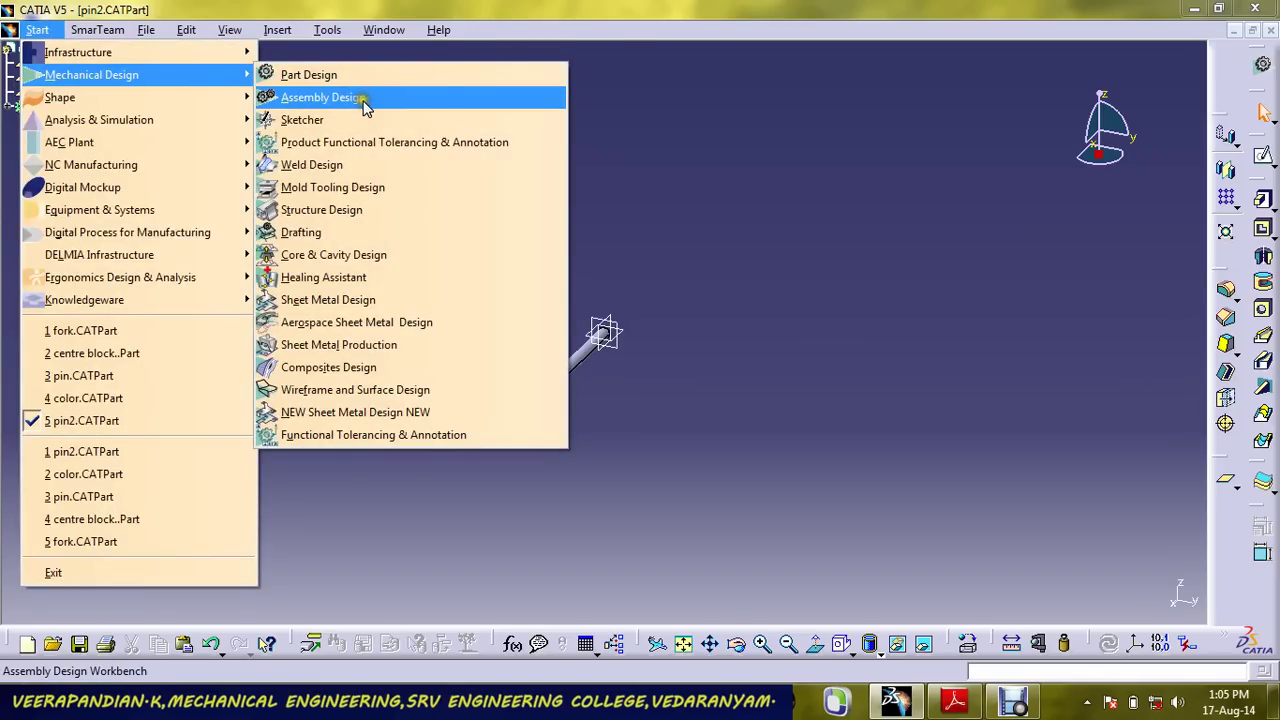
left_click(363, 101)
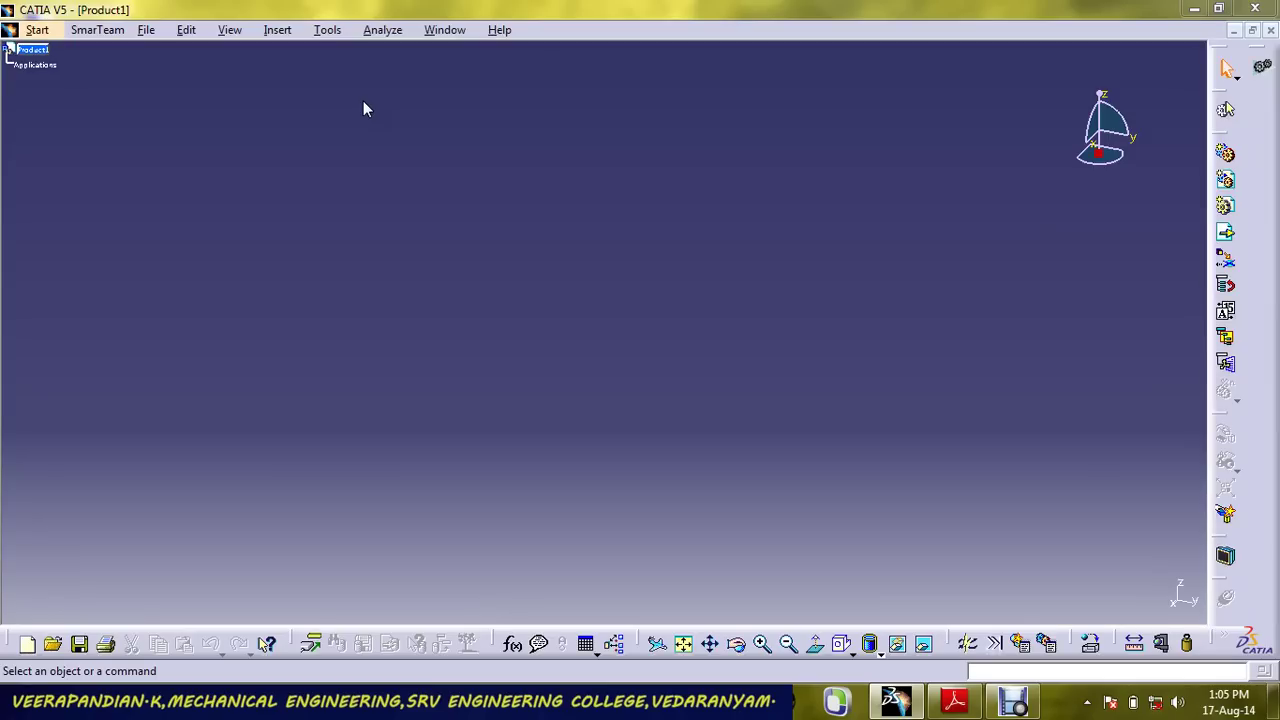
left_click(361, 129)
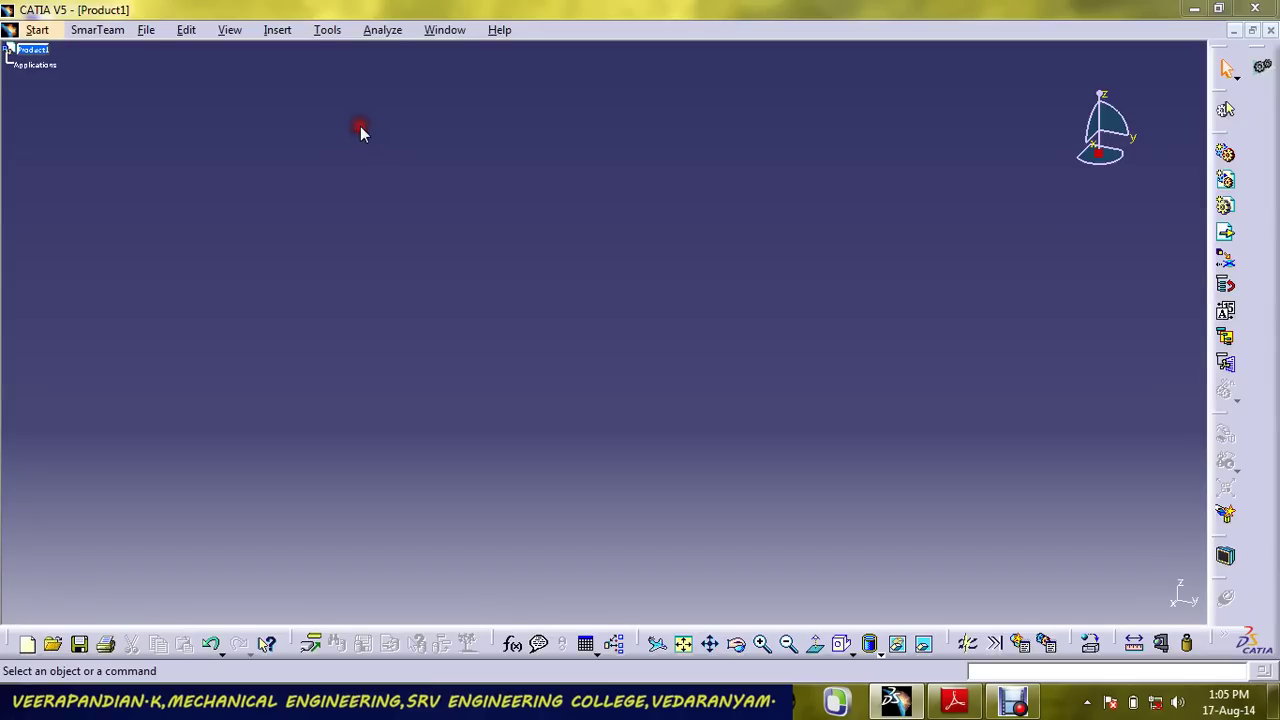
Insert the existing parts centre block, color, fork, pin and pin2 from the Desktop into Product1.
left_click(1227, 235)
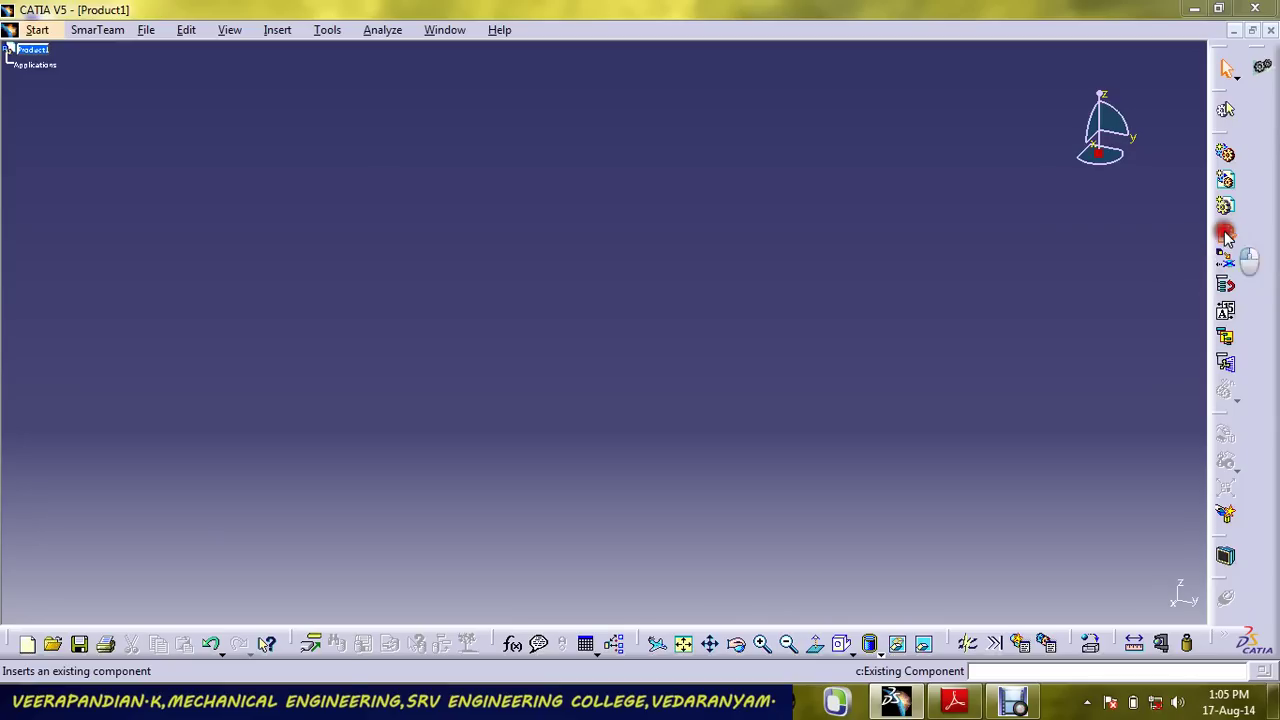
left_click(32, 49)
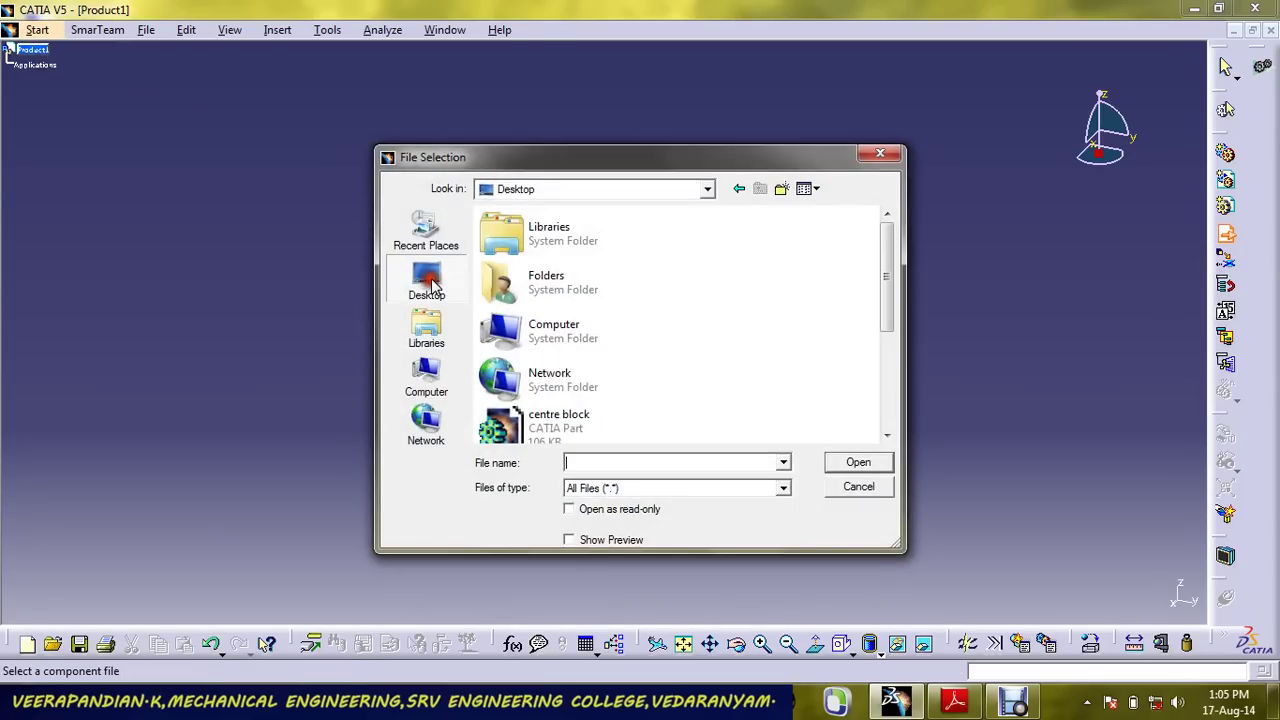
left_click_drag(887, 255, 883, 333)
left_click(558, 235)
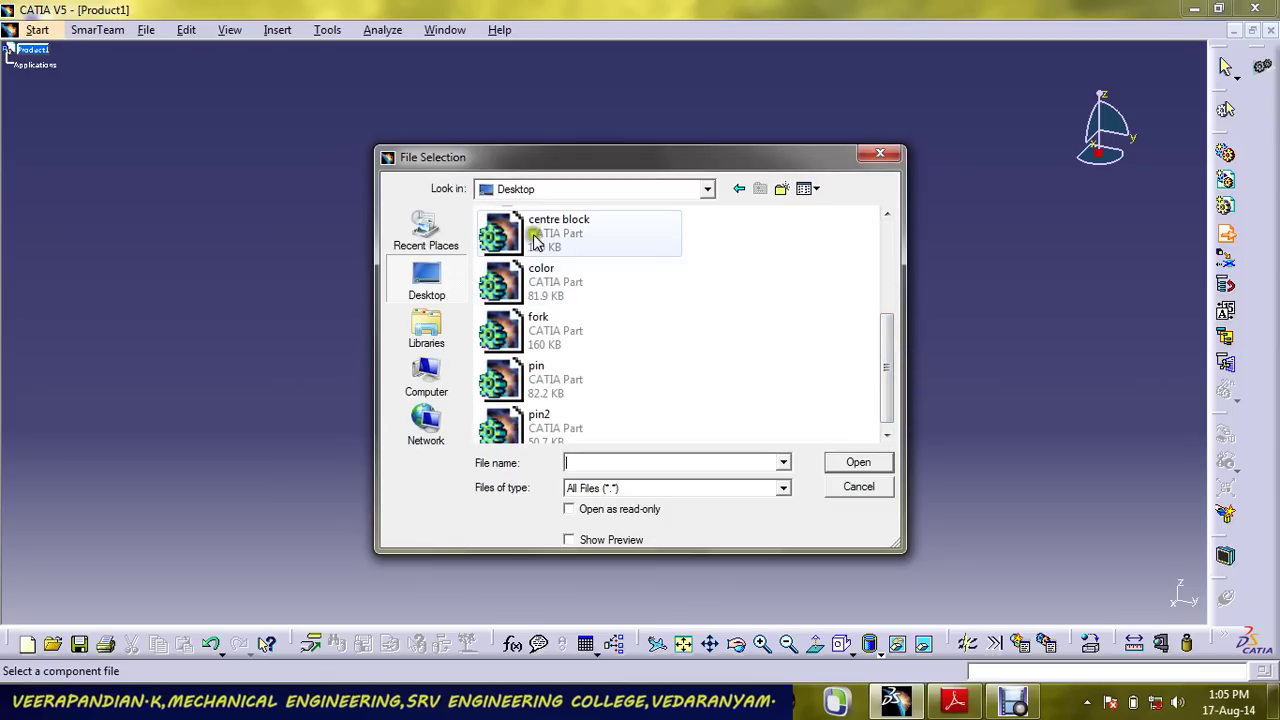
left_click(548, 282, "ctrl")
left_click(558, 338, "ctrl")
left_click(556, 383, "ctrl")
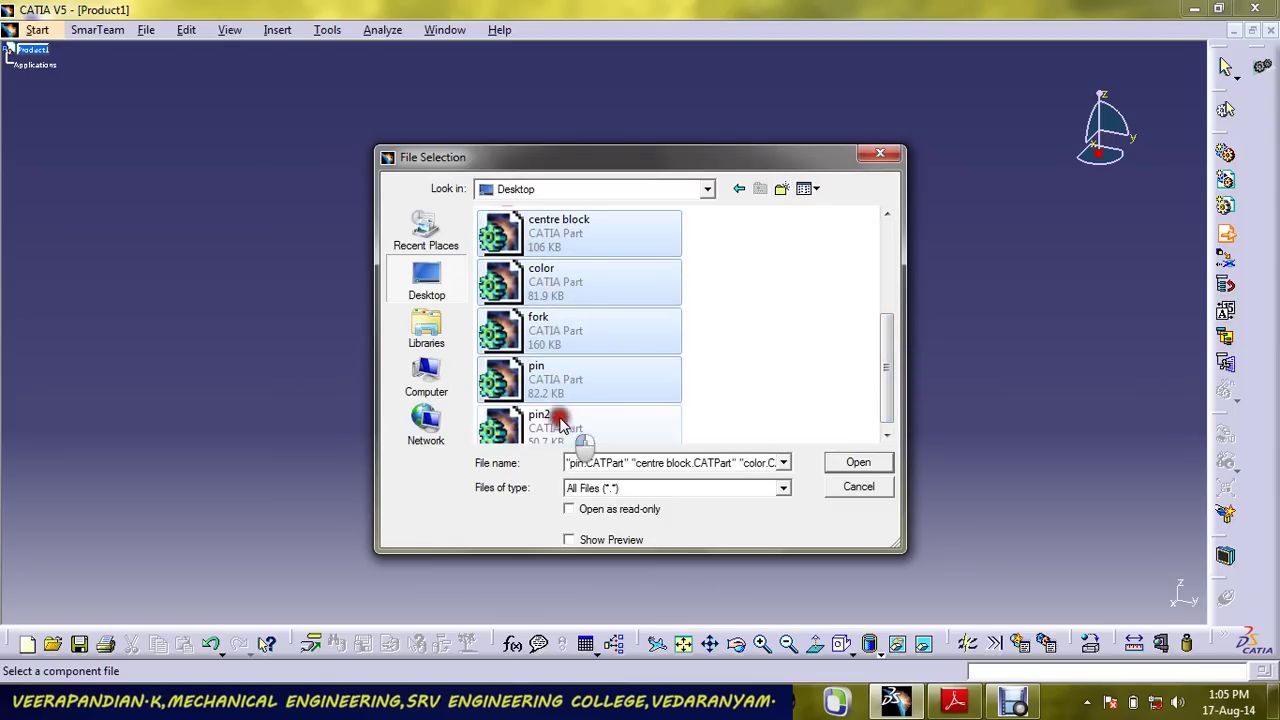
left_click(556, 425, "ctrl")
left_click(858, 463)
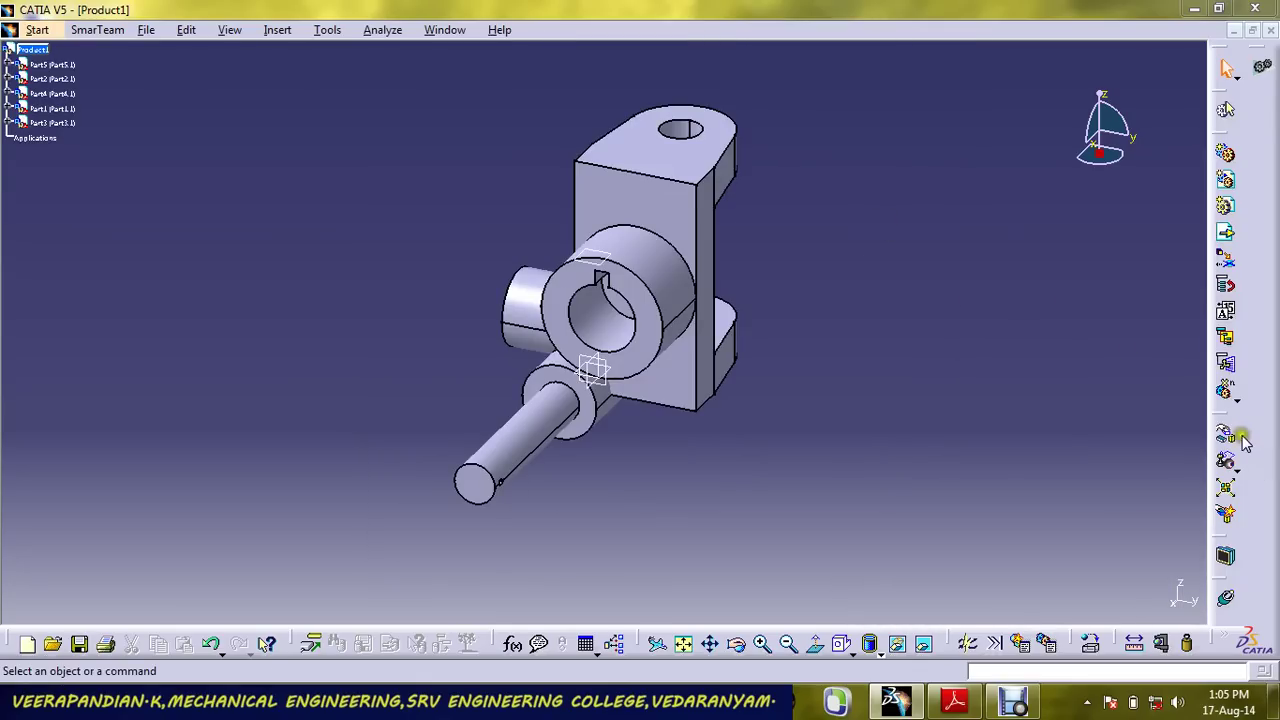
Explode the whole product in 3D at all levels and accept the modified part positions.
left_click(1226, 488)
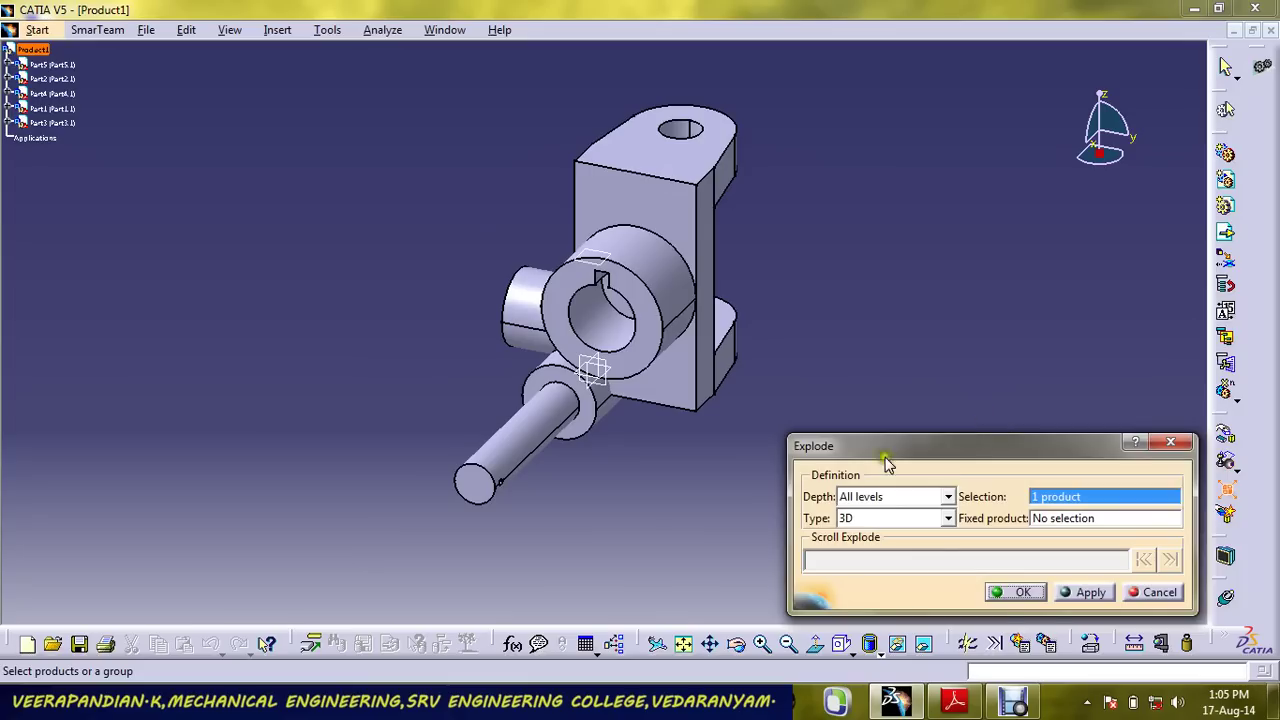
left_click(1015, 592)
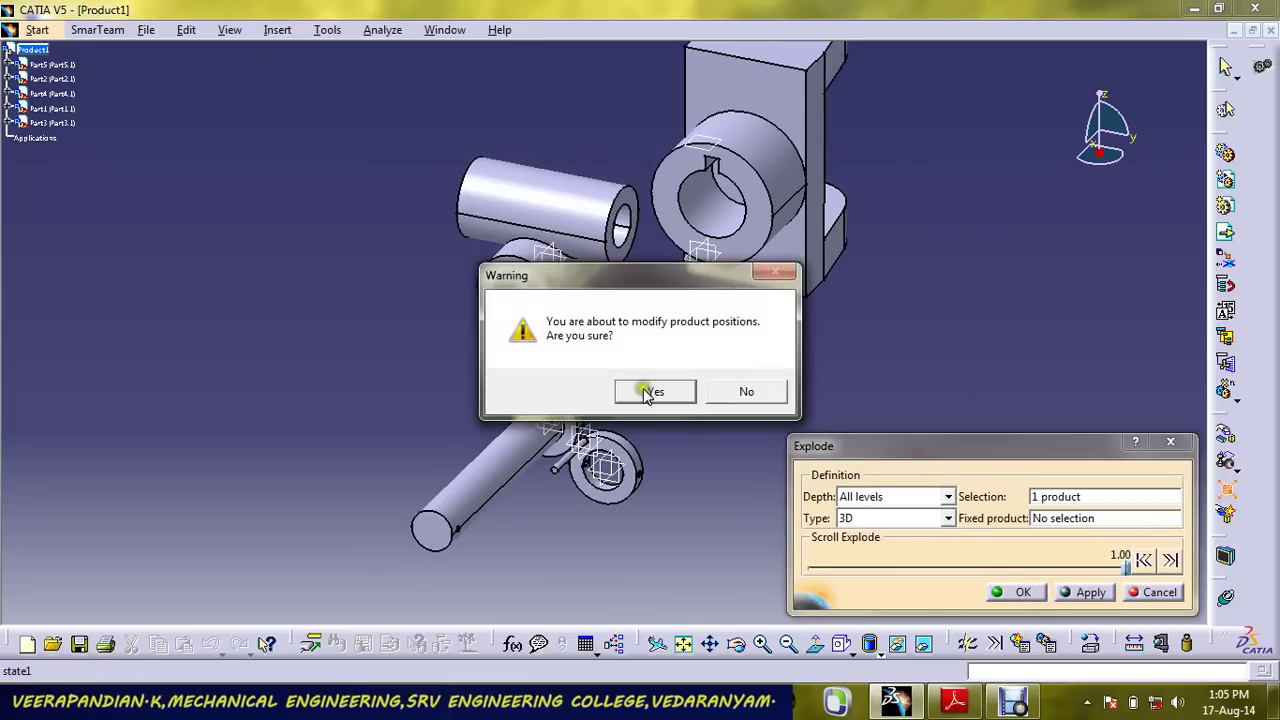
left_click(652, 392)
Snap the axis of the centre block's inclined cylinder onto the hole axis of the fork's lugs.
middle_click_drag(903, 245, 520, 378)
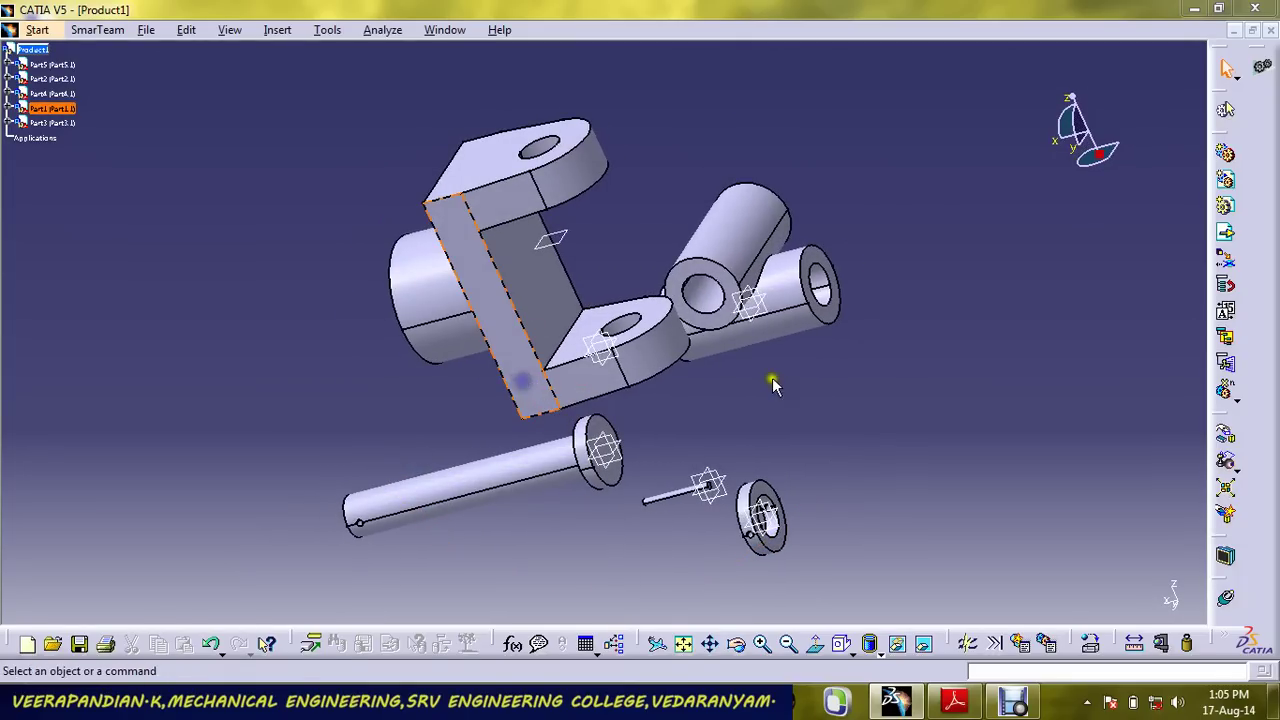
middle_click(786, 369)
middle_click_drag(774, 355, 800, 431)
middle_click_drag(692, 249, 743, 357)
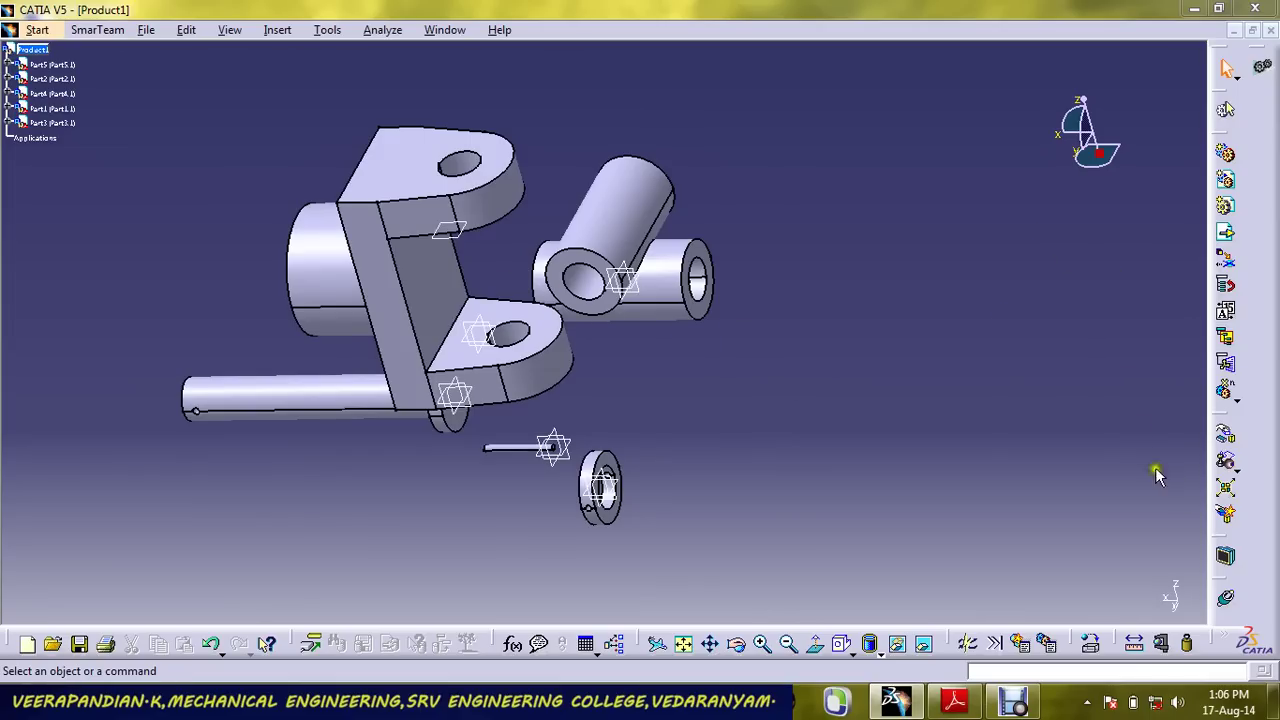
left_click(1225, 461)
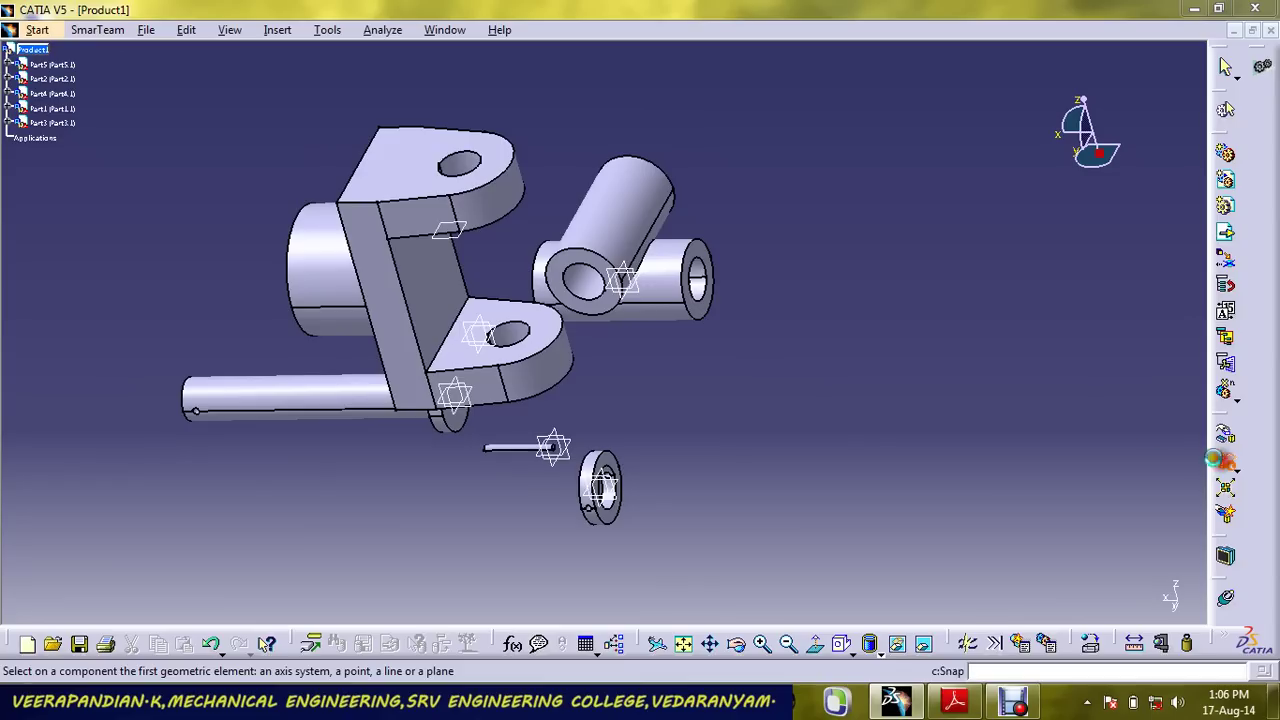
left_click(604, 200)
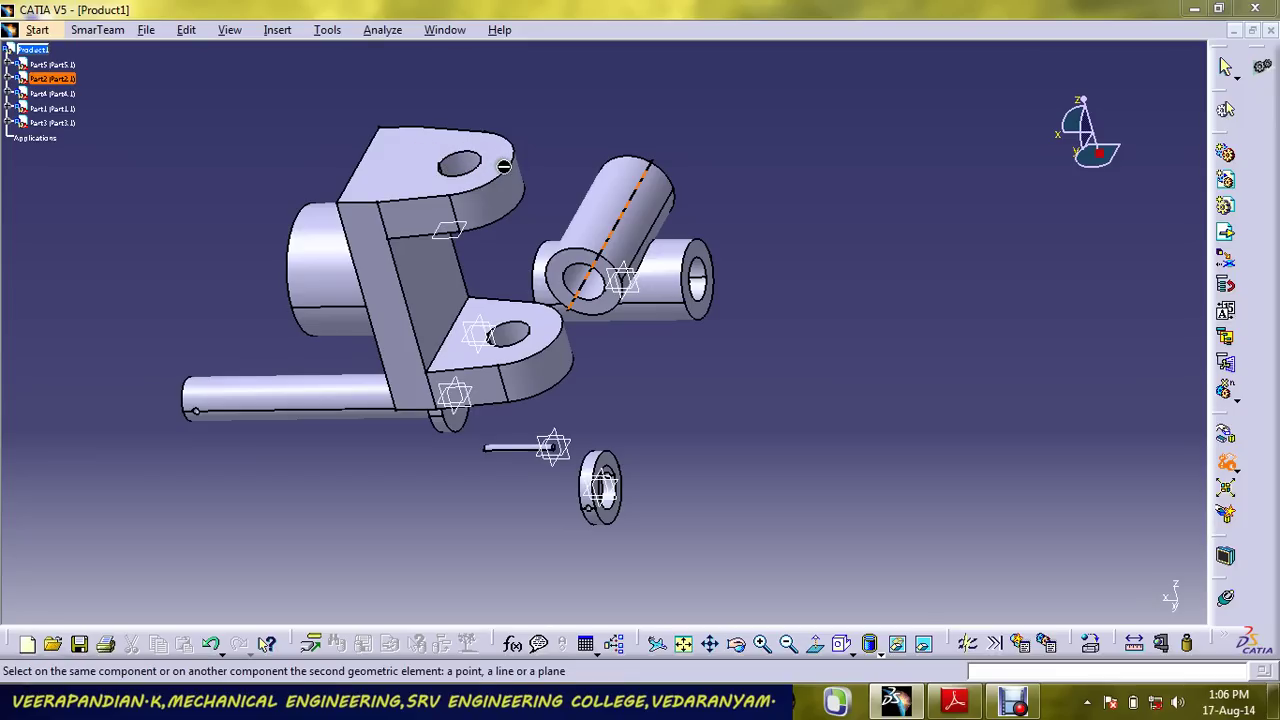
left_click(519, 193)
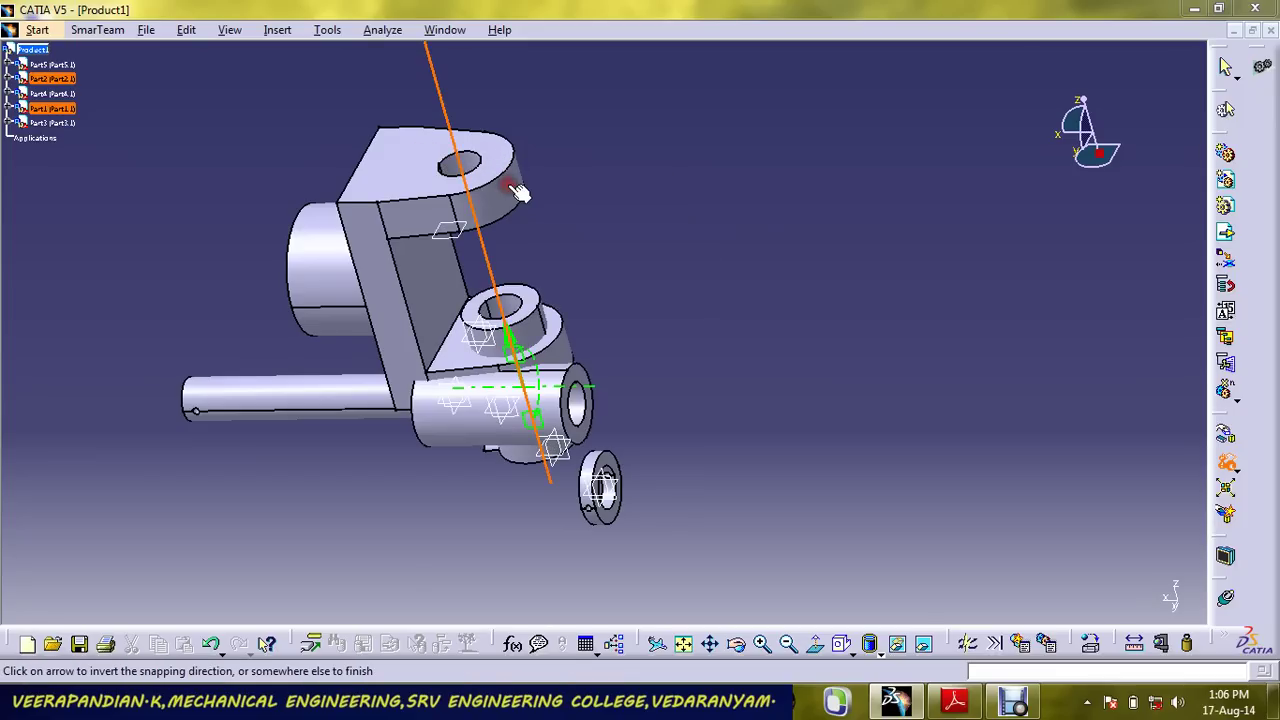
left_click(811, 303)
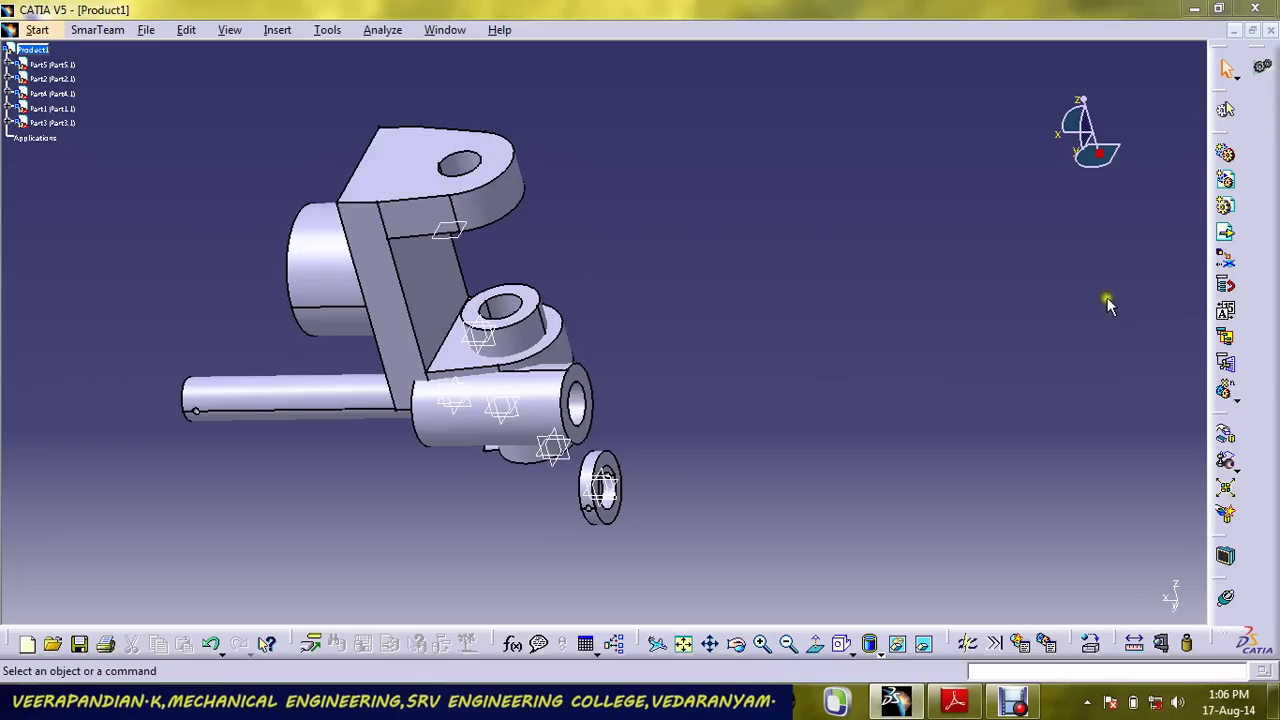
Snap the upper end face of the centre block's vertical cylinder to the inner face of the fork's upper lug.
left_click(1222, 462)
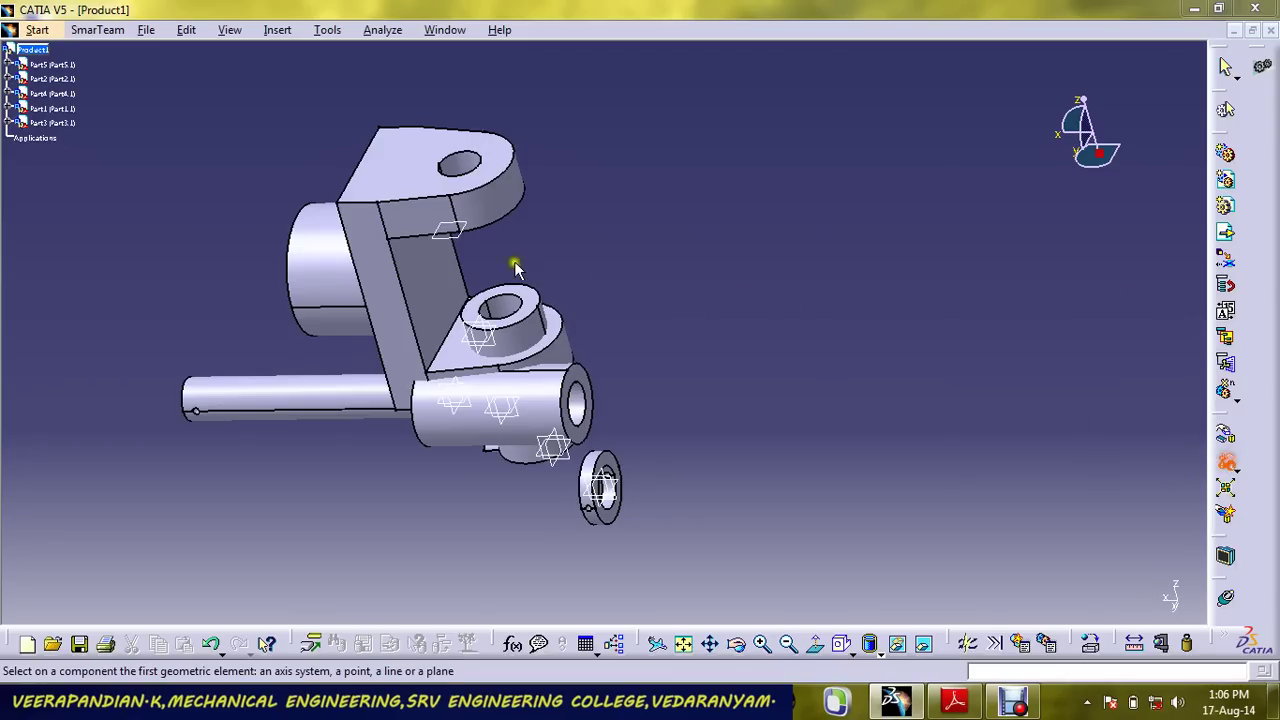
left_click(540, 302)
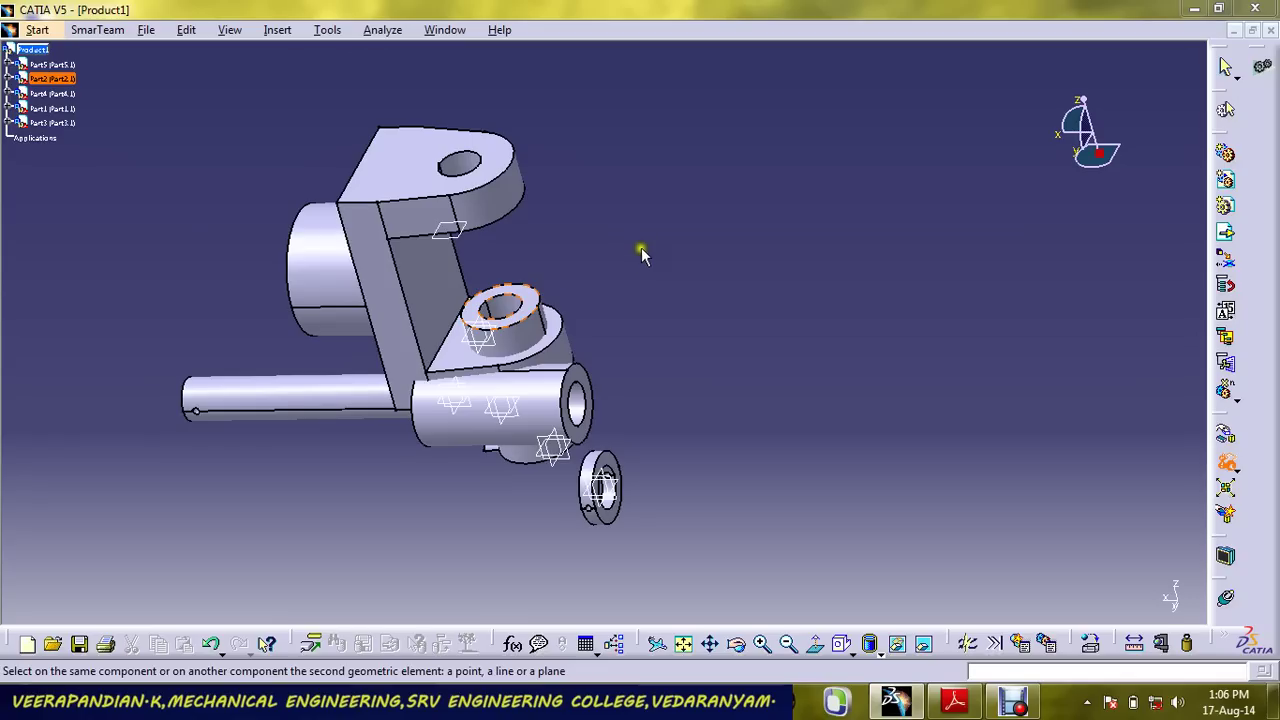
middle_click_drag(648, 258, 585, 306)
middle_click_drag(446, 343, 694, 199)
left_click(620, 372)
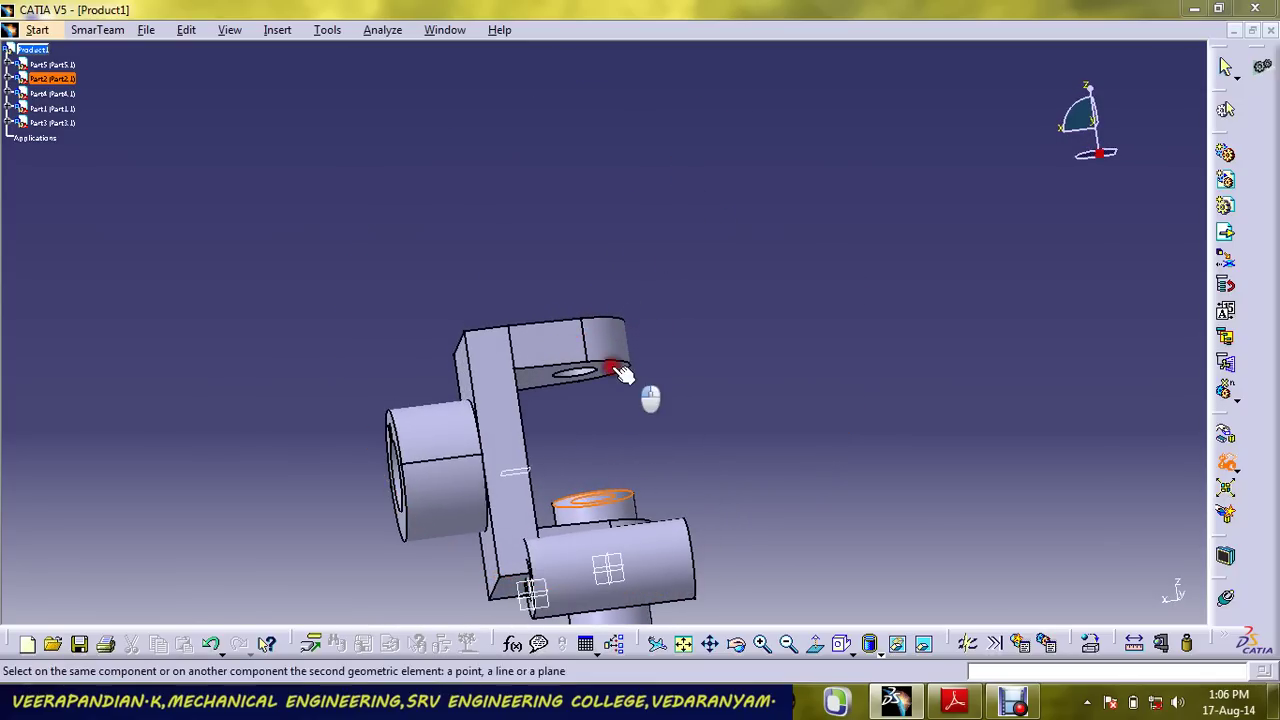